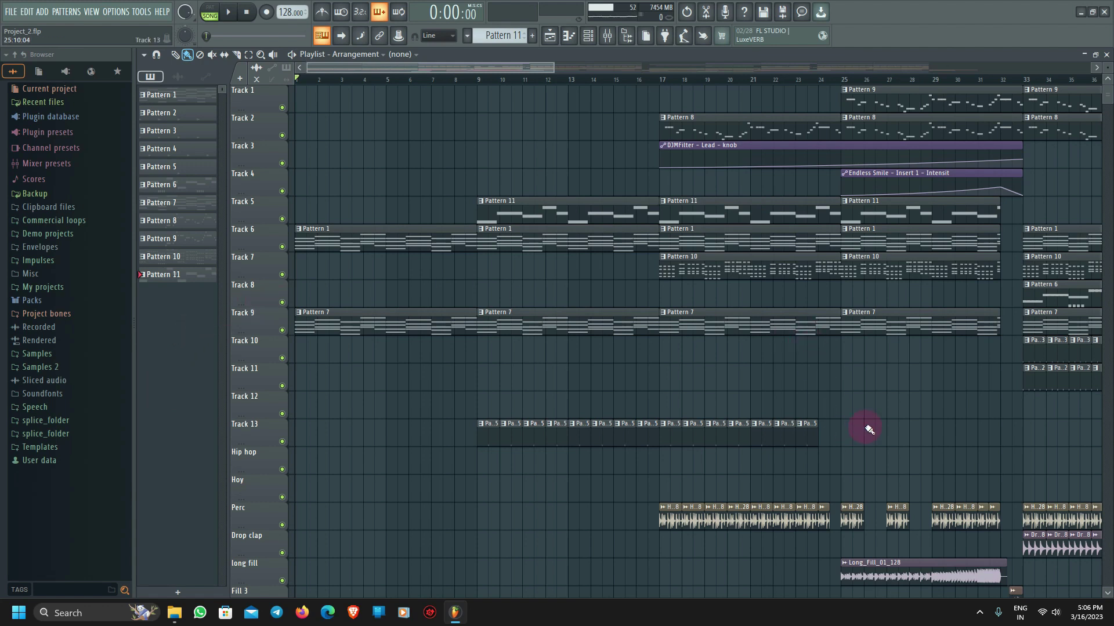
Play through the song arrangement in the playlist with the timeline zoomed out and the track heights reduced, then stop playback.
scroll(811, 406, down, 1)
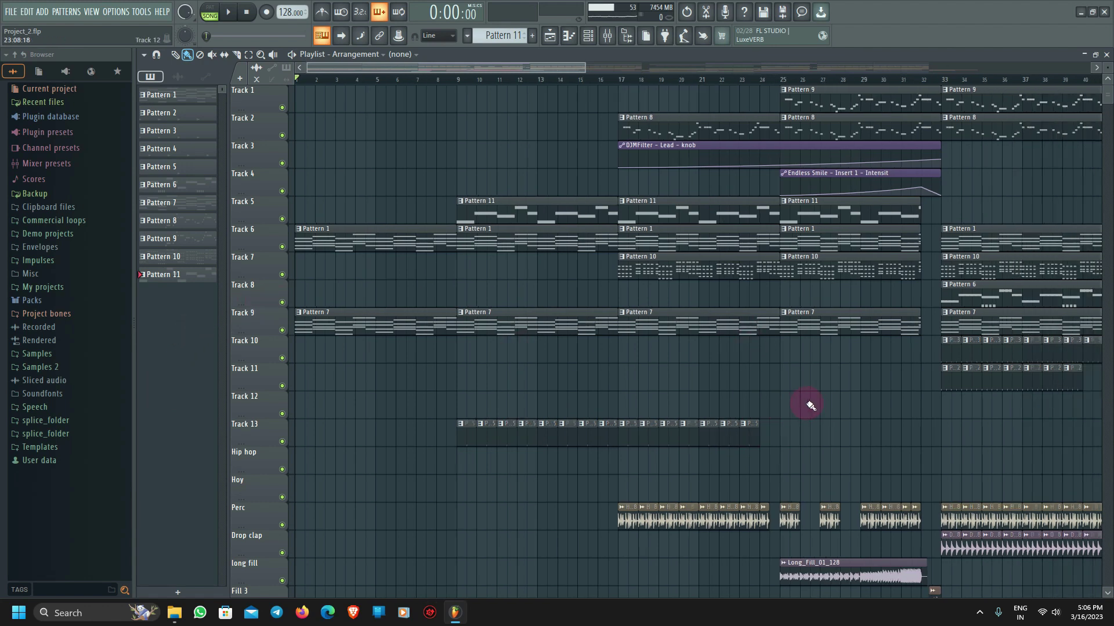
scroll(829, 379, down, 1)
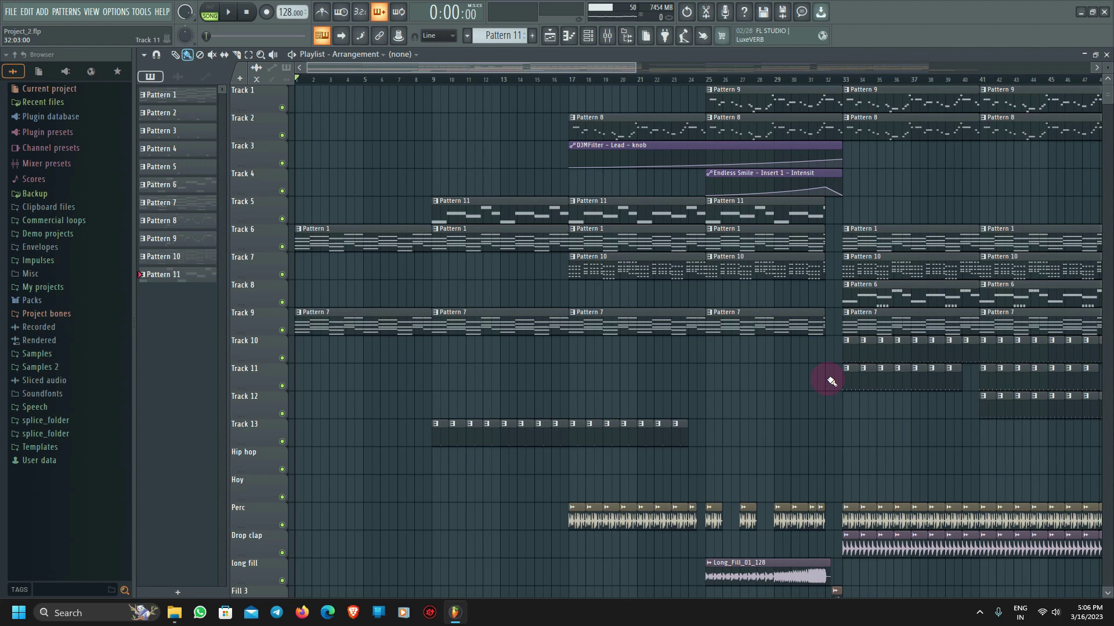
click(230, 12)
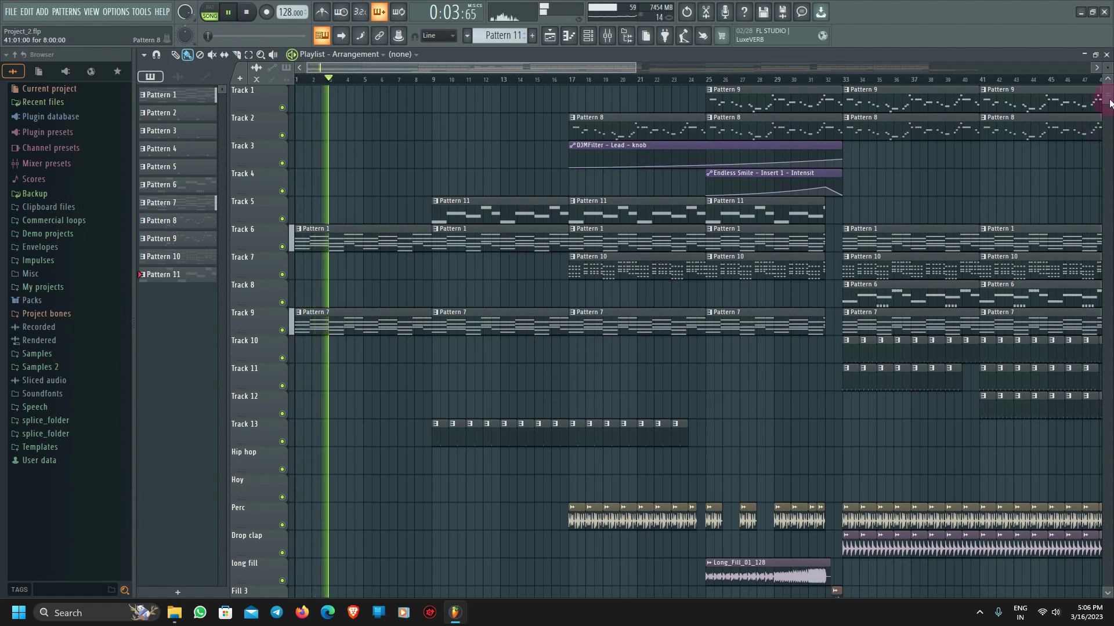
drag(1107, 68, 1107, 105)
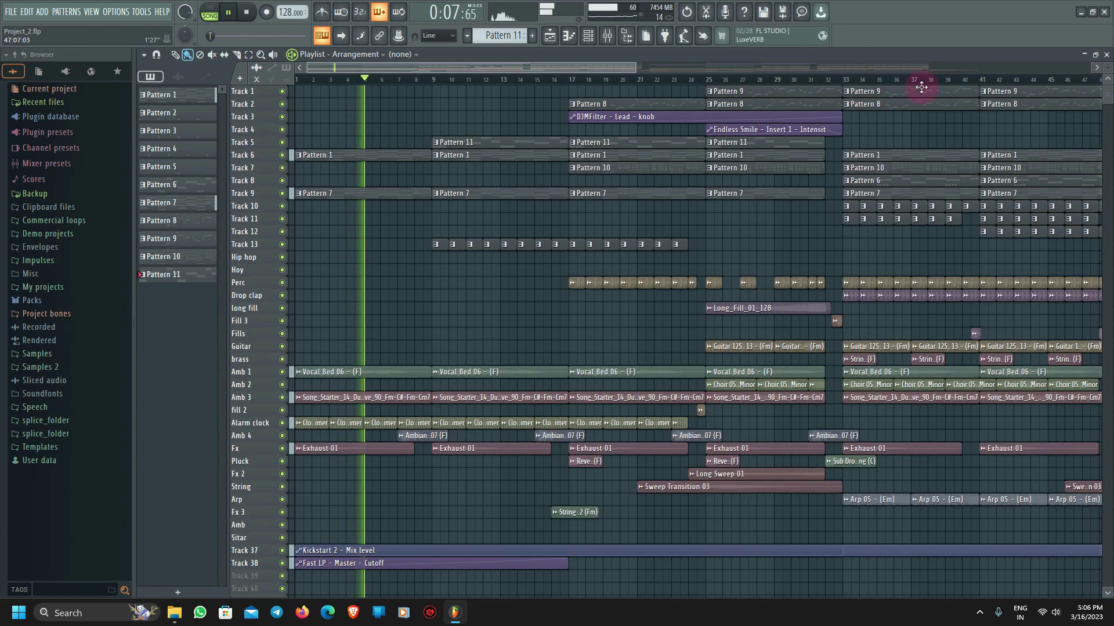
scroll(391, 319, up, 3)
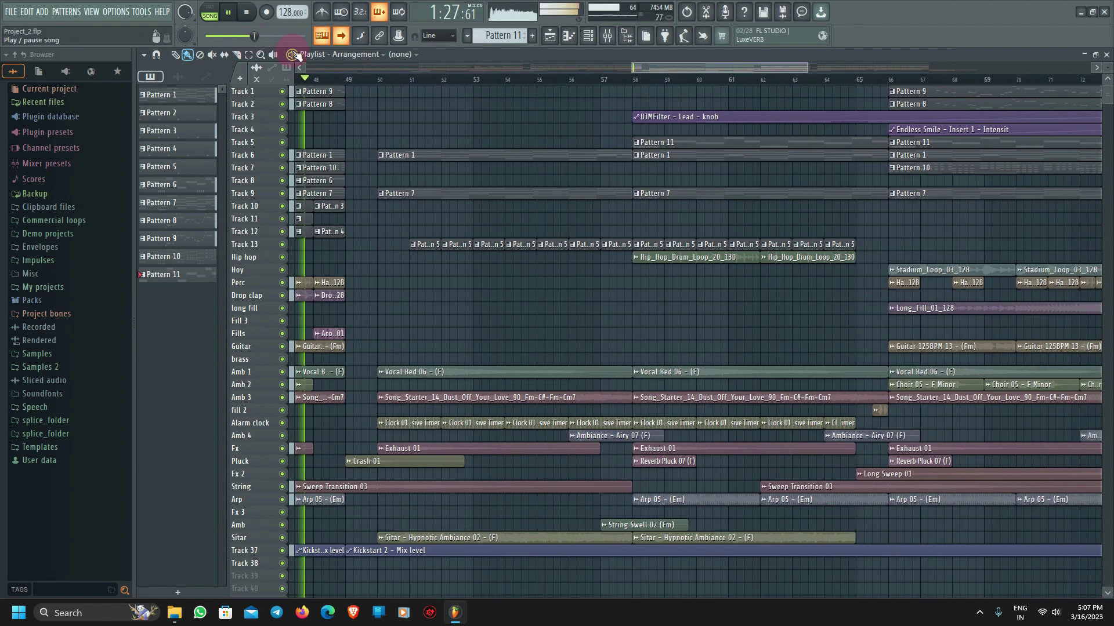
click(254, 20)
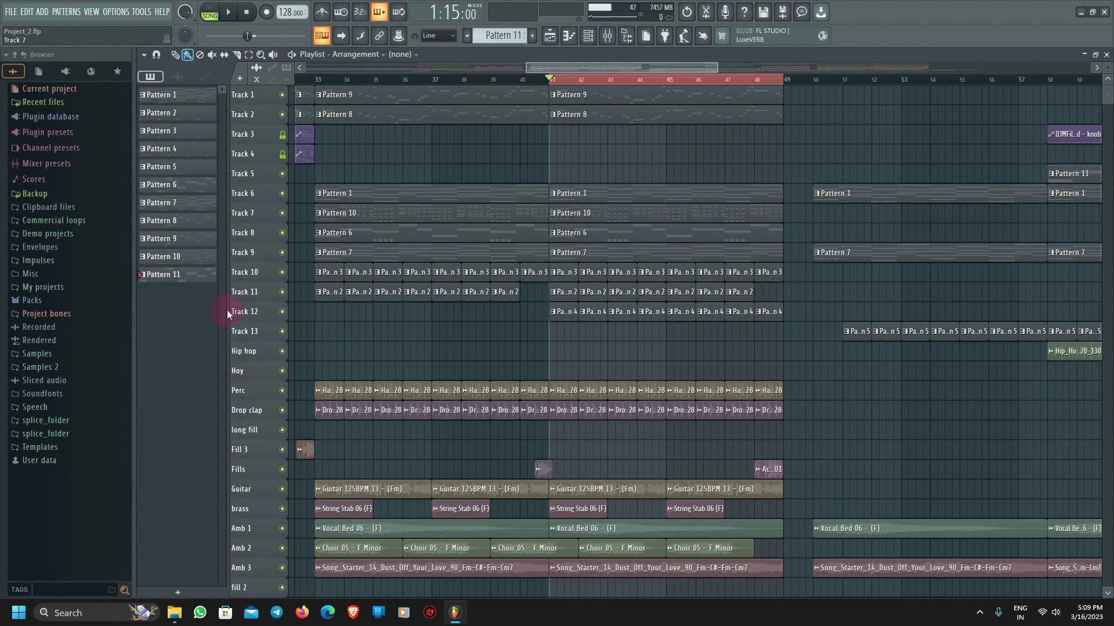
Show the Kontakt piano chords of Pattern 1 in the piano roll and play them through.
key(F7)
click(228, 12)
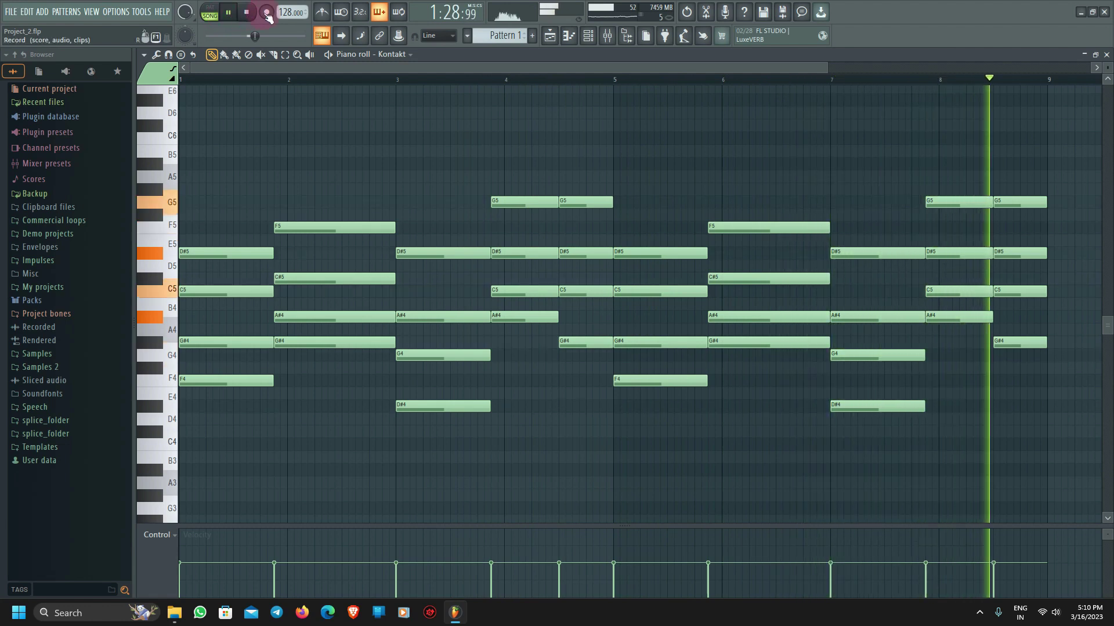
click(253, 17)
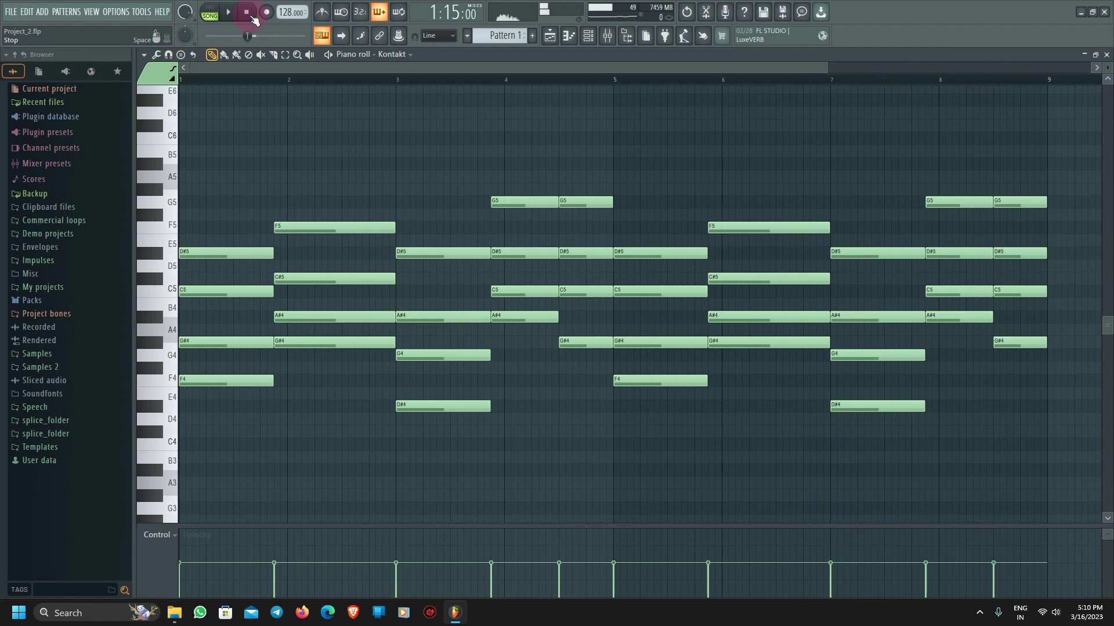
Show the Kontakt piano melody of Pattern 8 in the piano roll and listen to it.
click(578, 36)
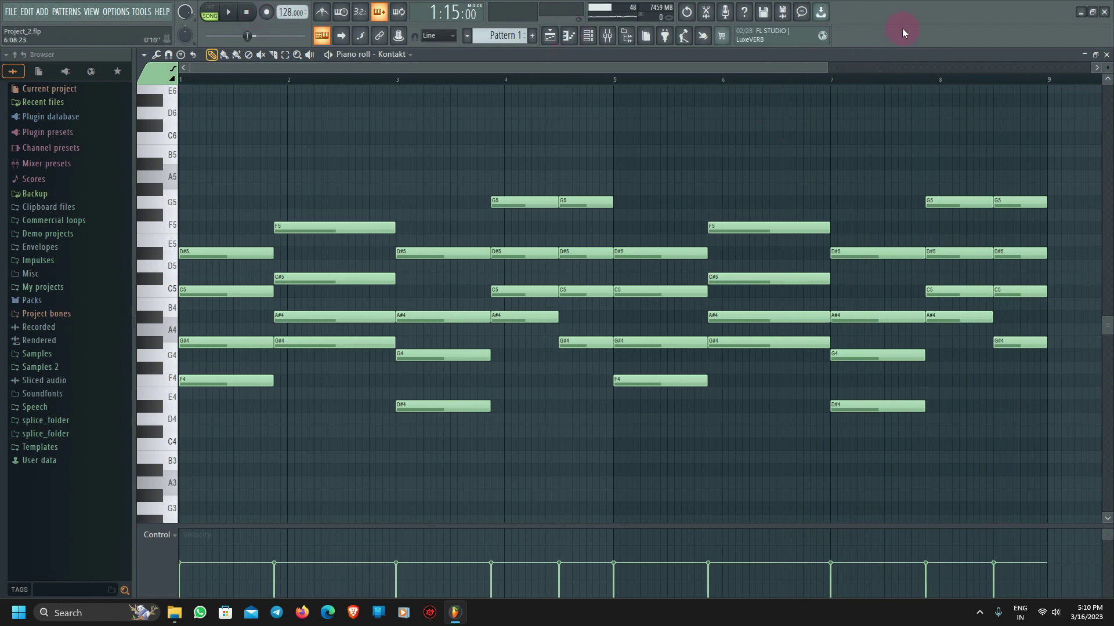
click(228, 12)
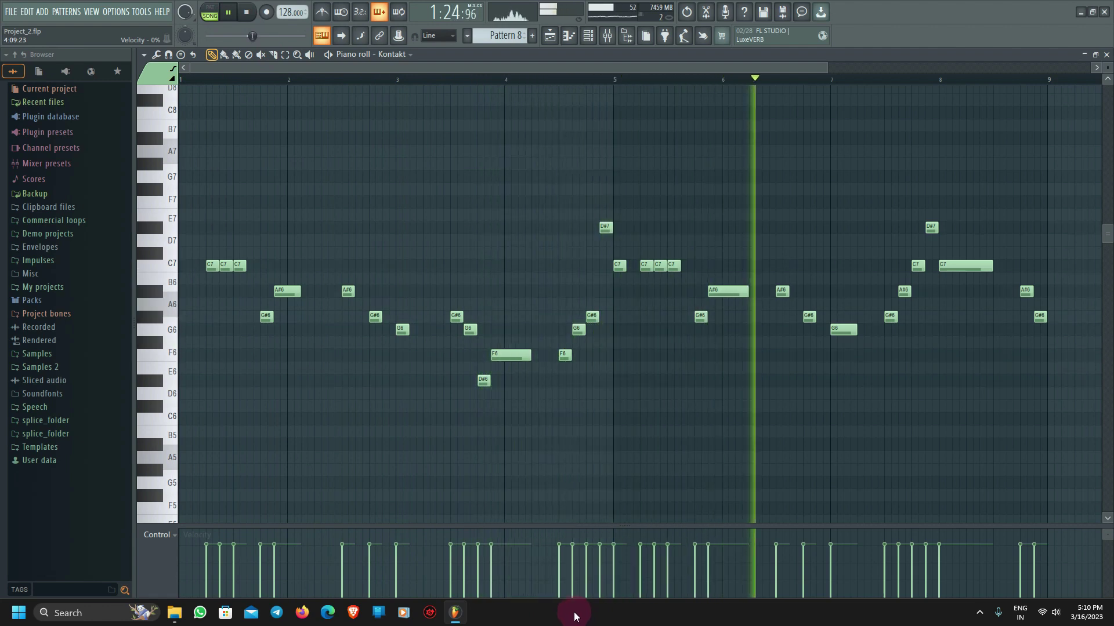
click(249, 16)
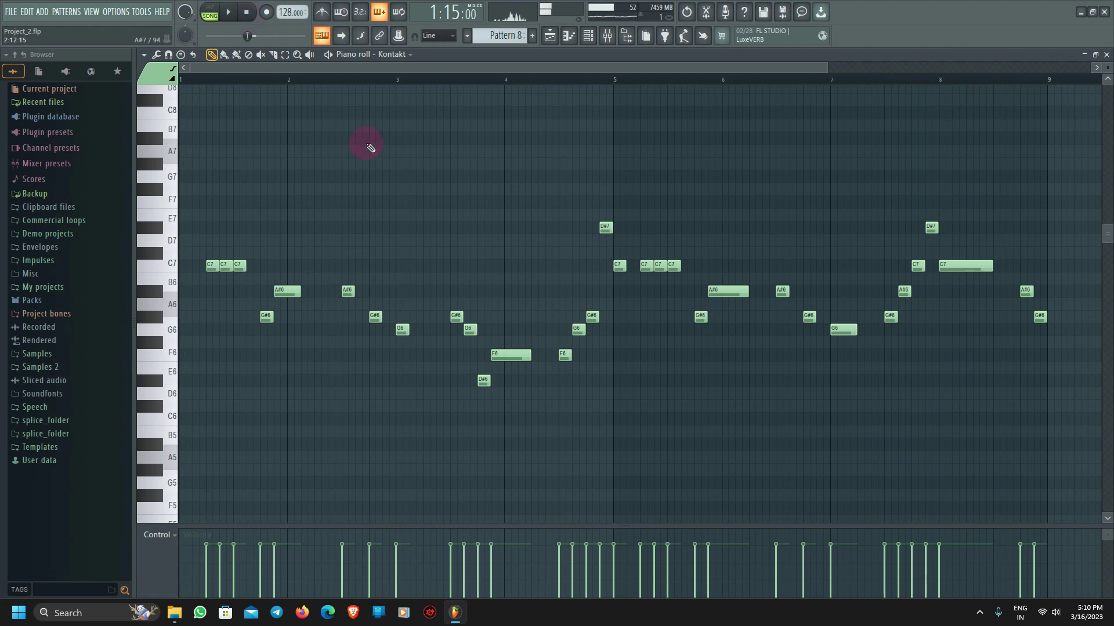
Return to the playlist and play Pattern 8 on Track 2 together with Pattern 1 on Track 6.
key(F5)
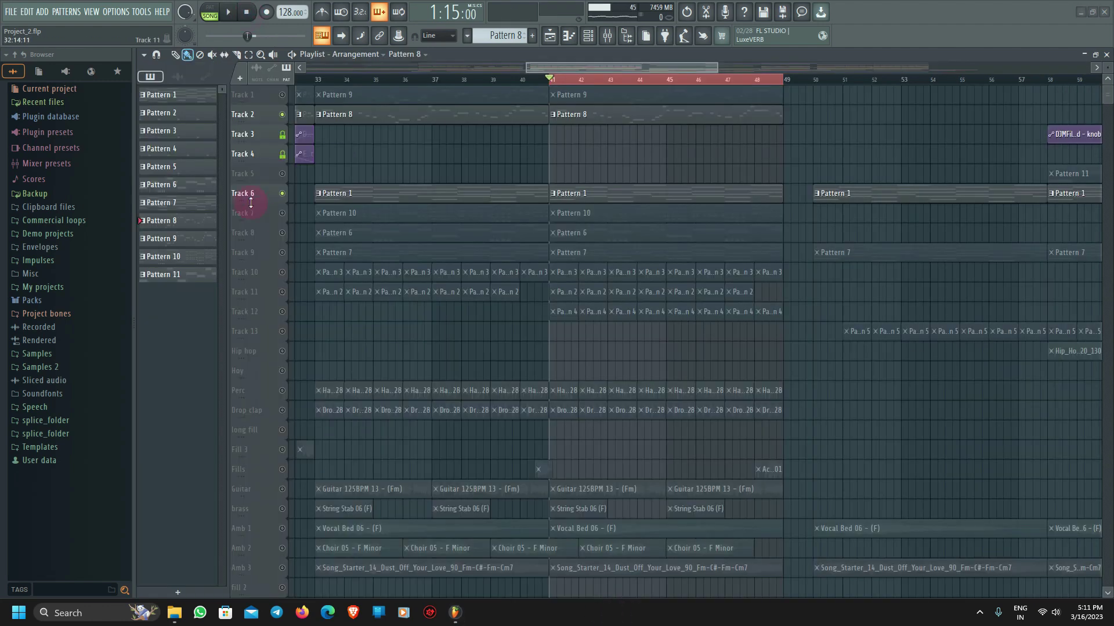
click(234, 11)
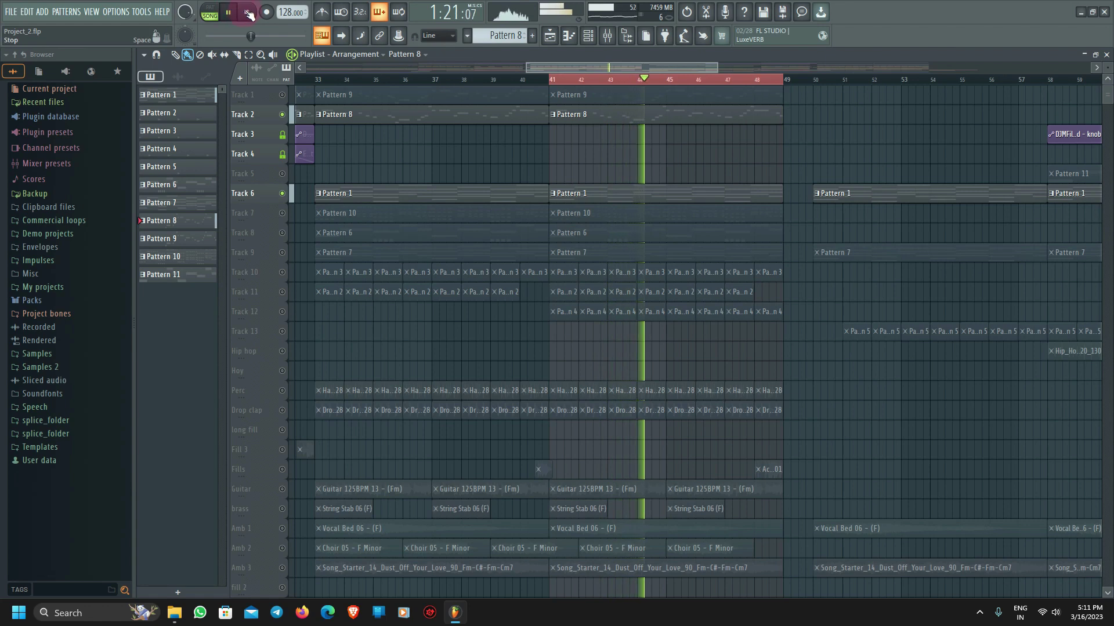
click(250, 14)
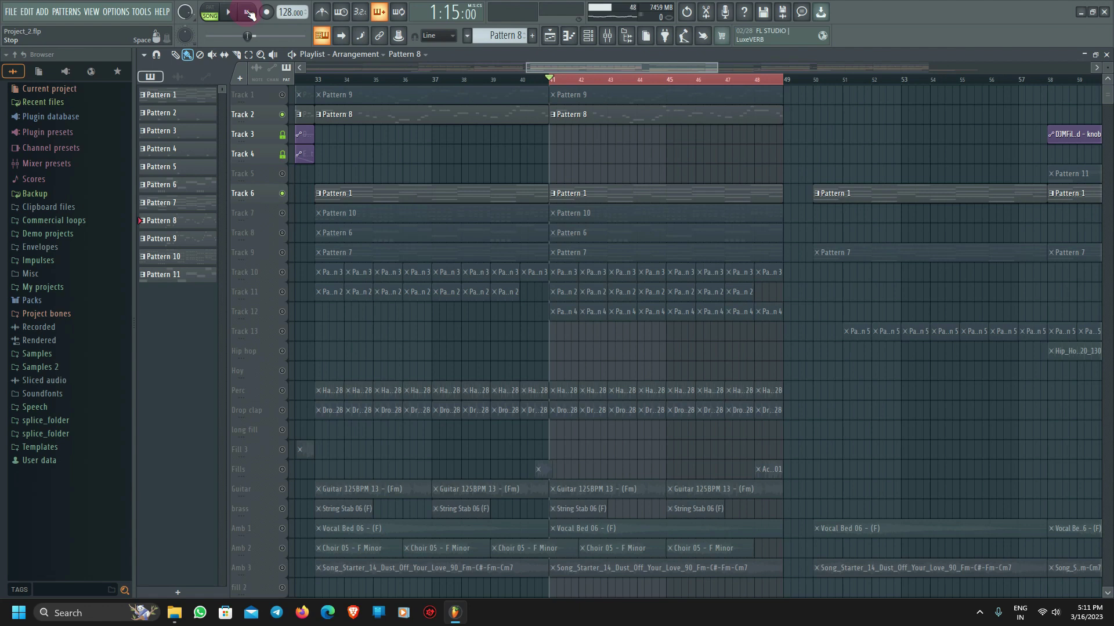
Inspect the Neutron 4 equalizer and the Kickstart 2 settings on the Piano mixer track.
click(607, 37)
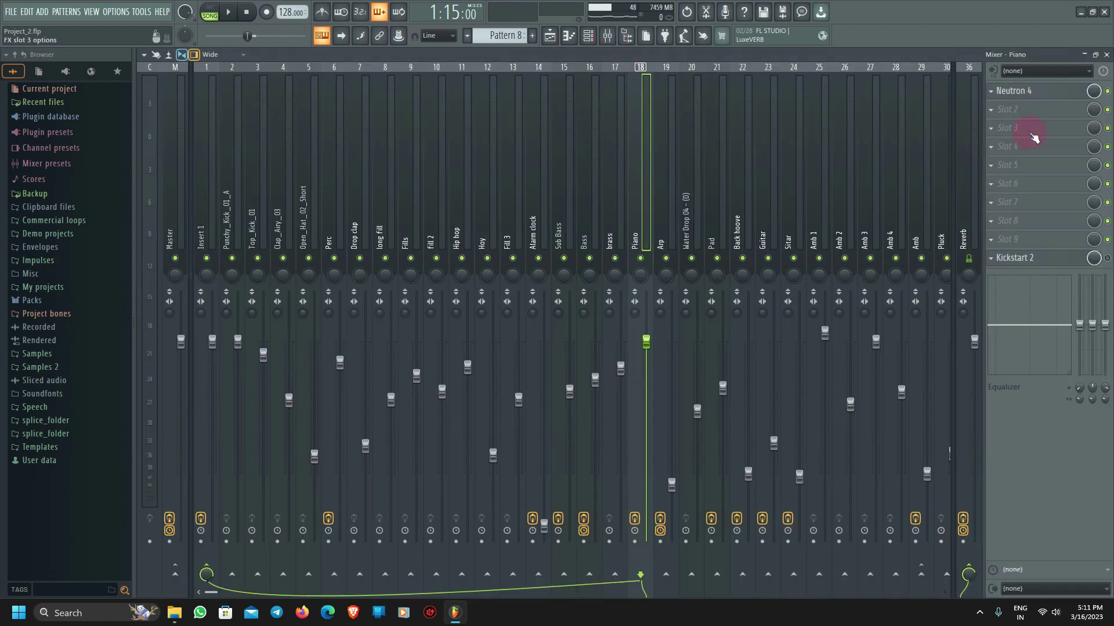
click(1046, 92)
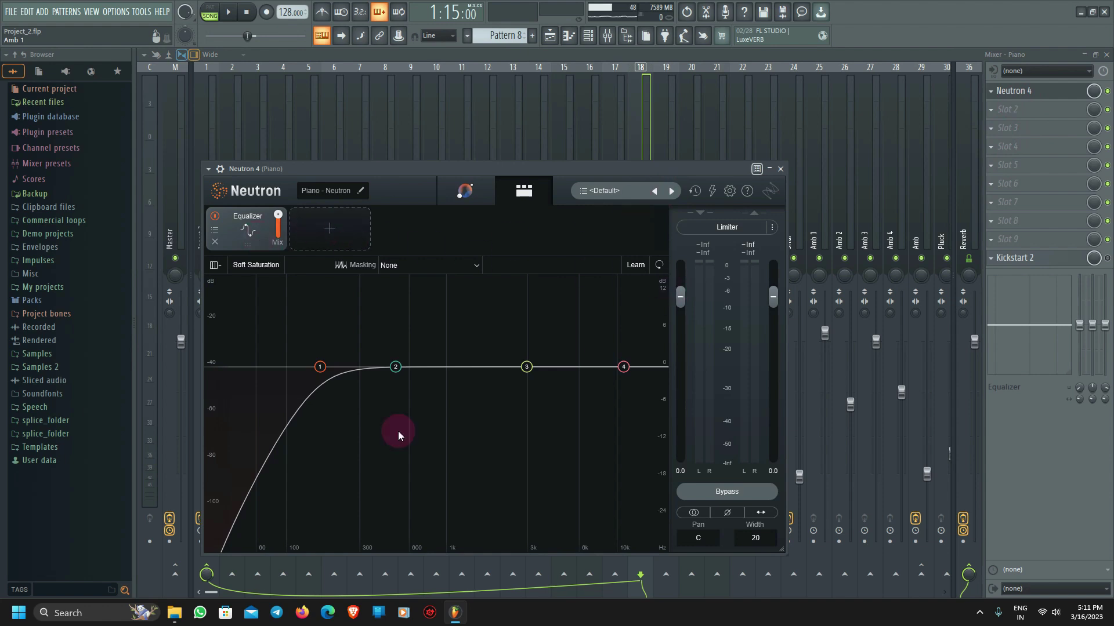
key(Escape)
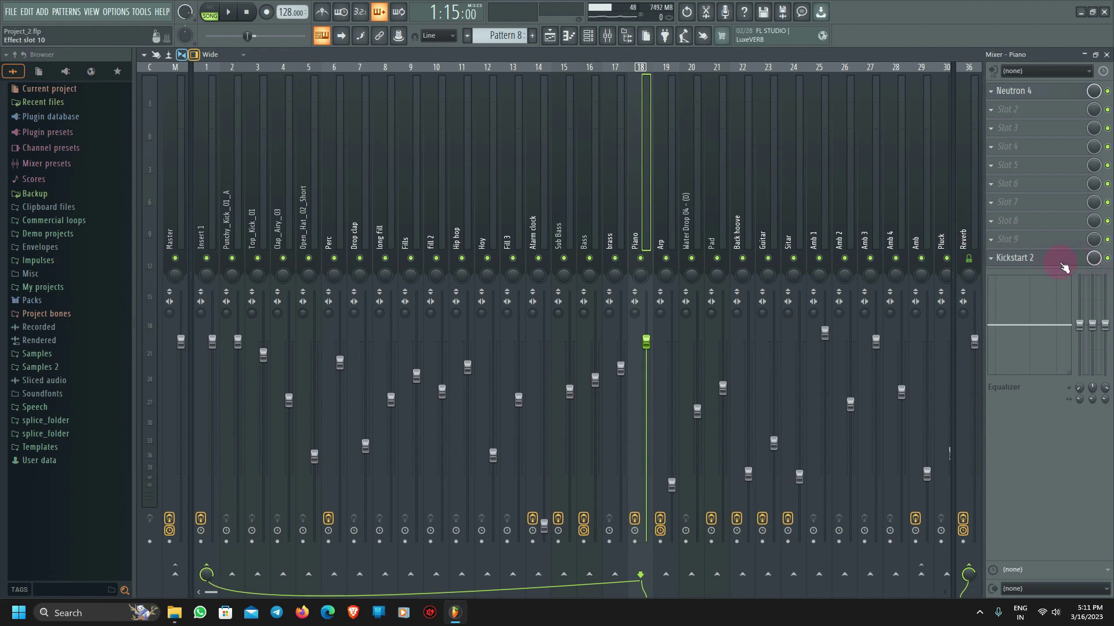
click(1042, 262)
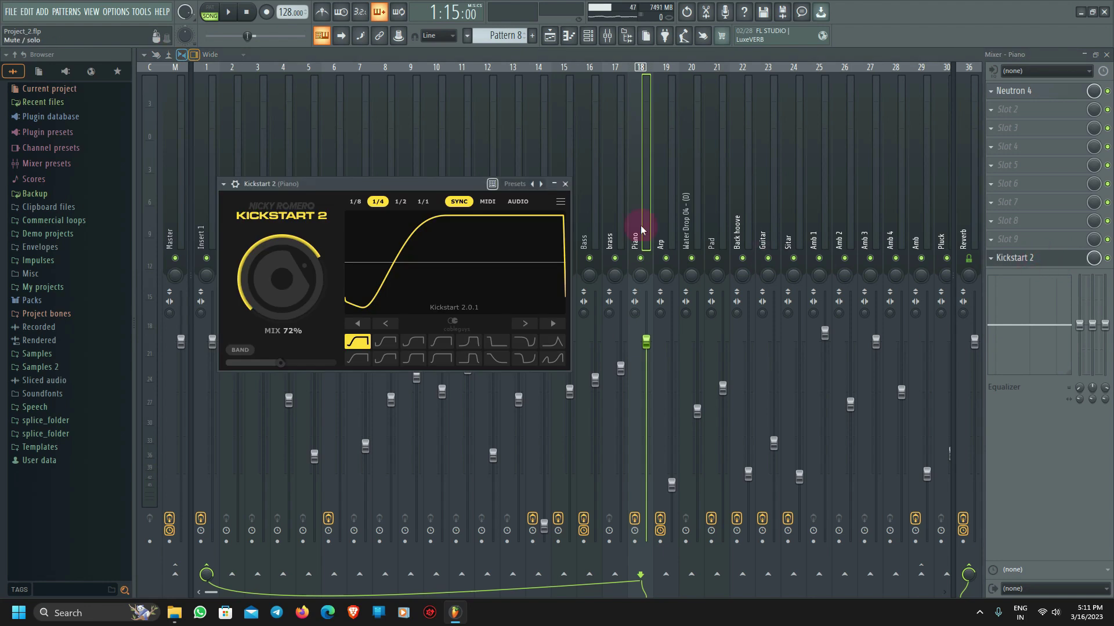
click(568, 184)
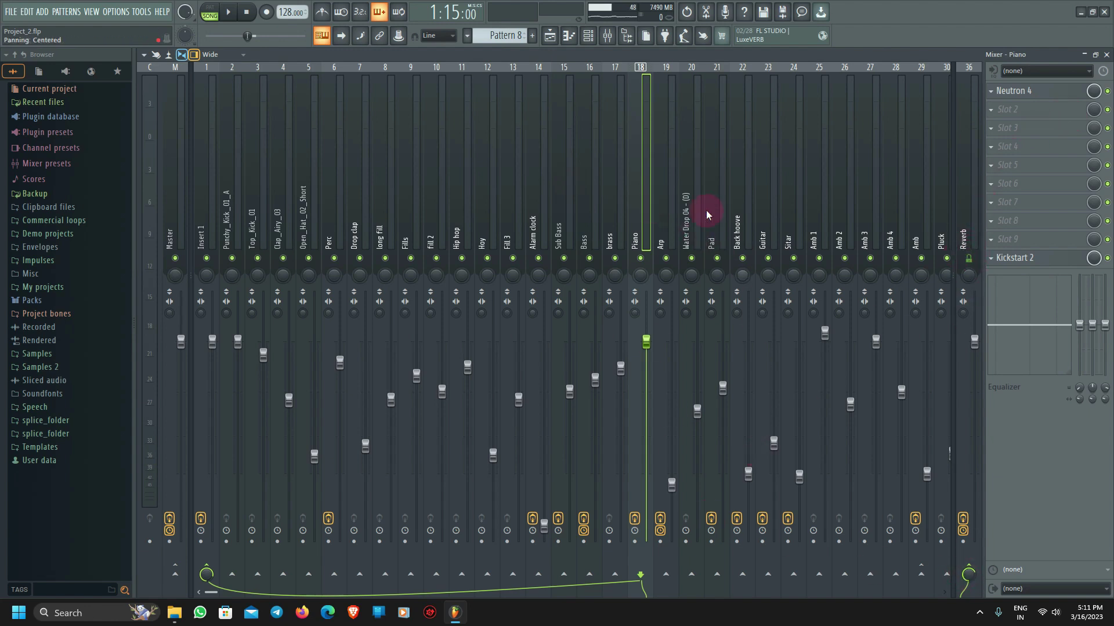
Inspect the Raum, soothe2 and Kickstart 2 effects on the Reverb mixer track.
click(963, 237)
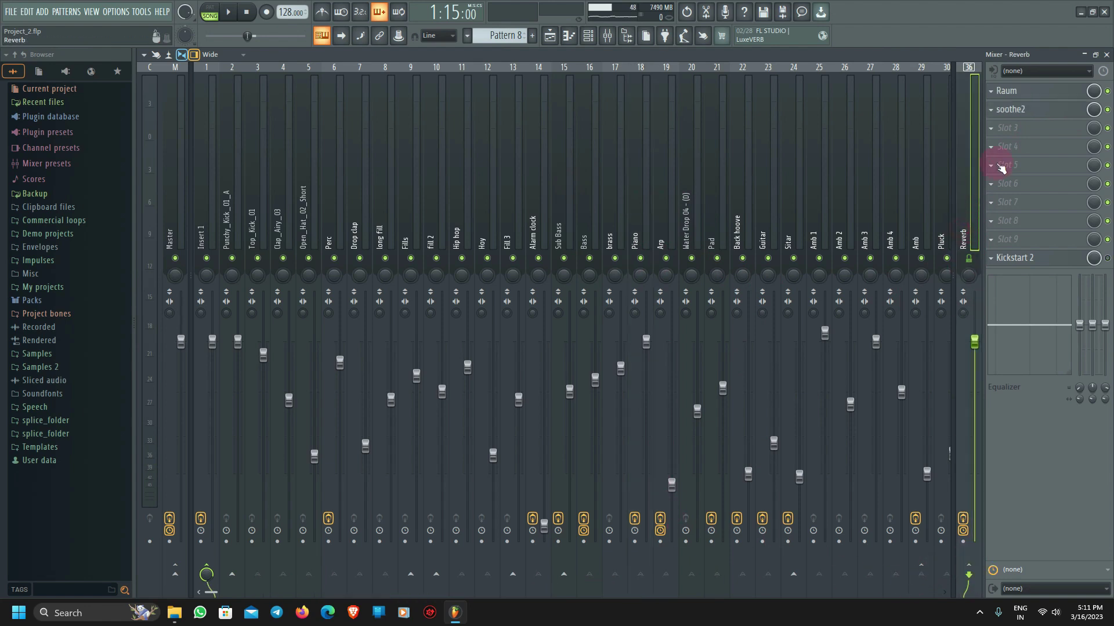
click(1048, 97)
click(405, 296)
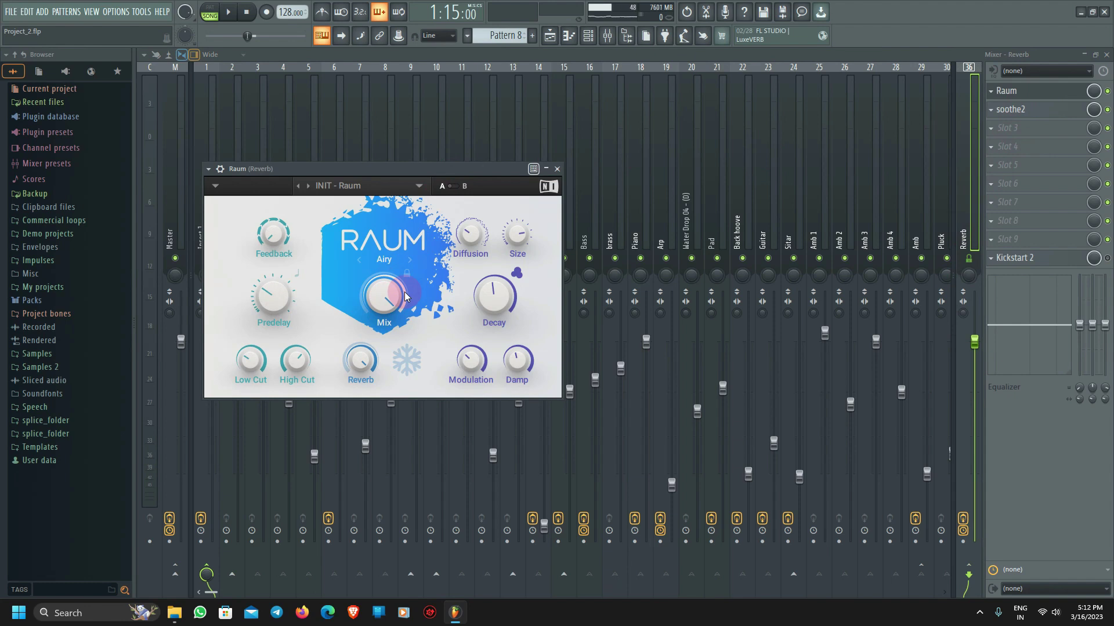
click(1040, 110)
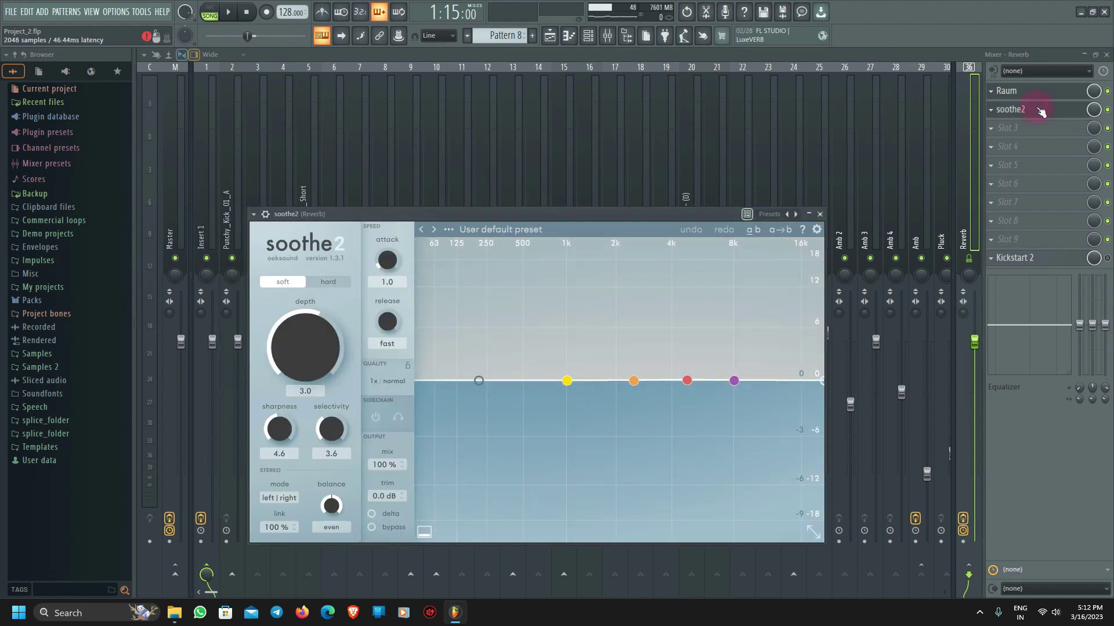
click(1061, 265)
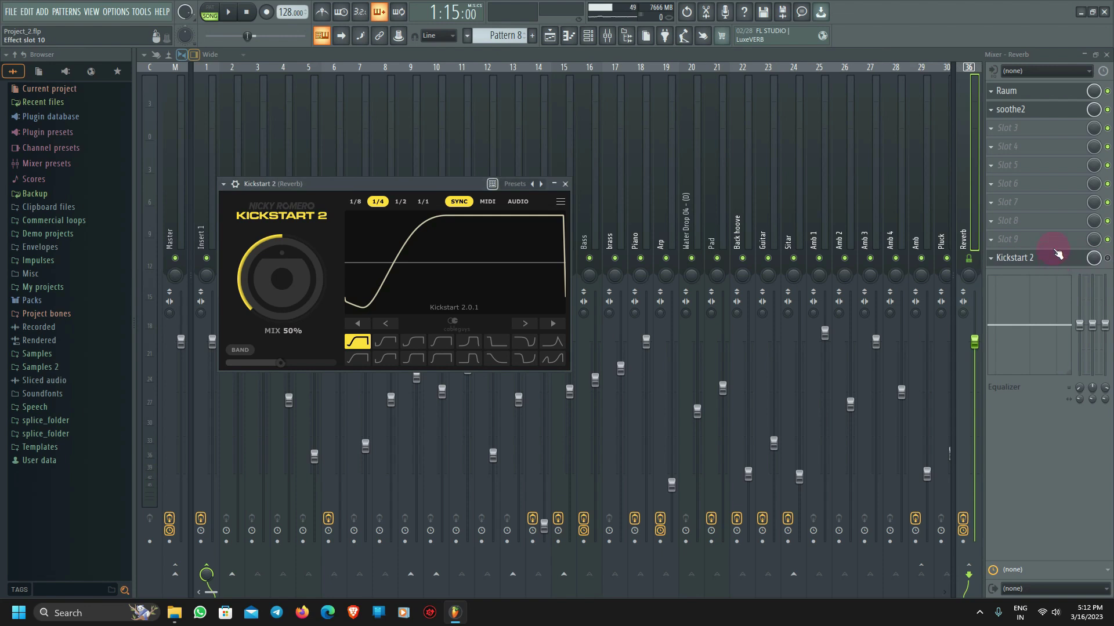
click(1040, 268)
Go back to the playlist, solo Track 1 and select its Pattern 9 clip.
click(549, 35)
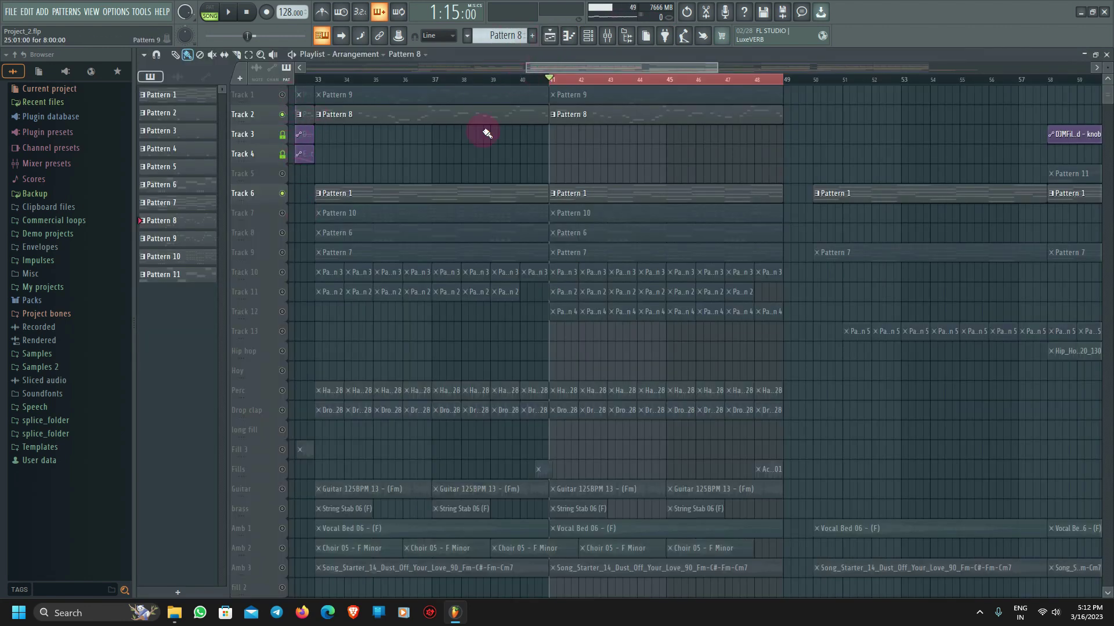
click(590, 118)
ctrl+click(282, 95)
click(573, 96)
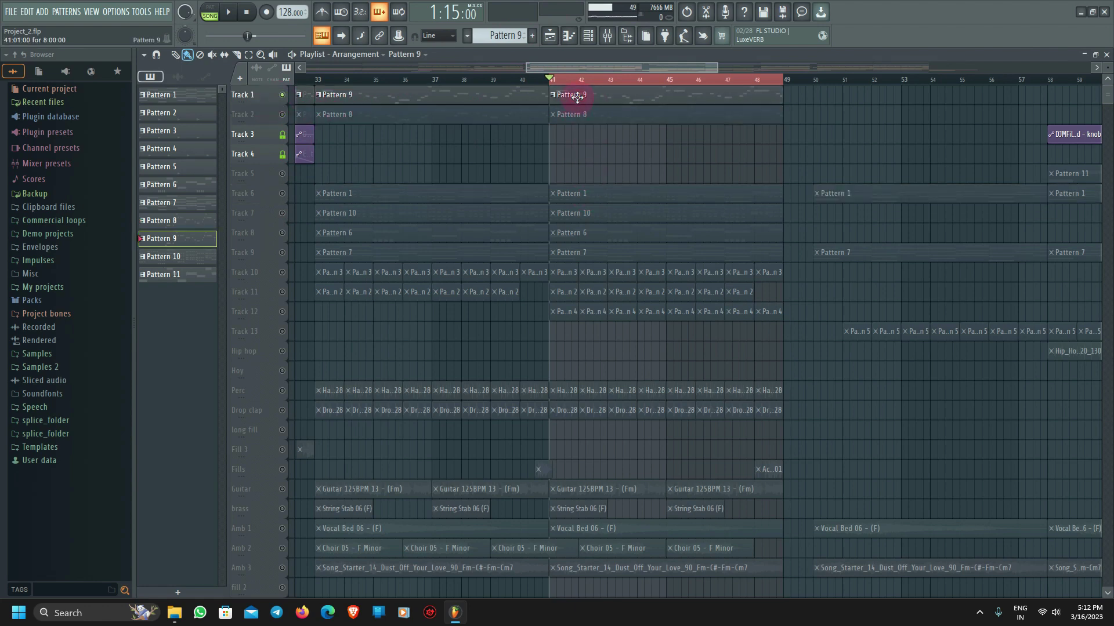
Open the channel rack for Pattern 9 and examine the Serum patch of the Lead 3 channel.
click(588, 36)
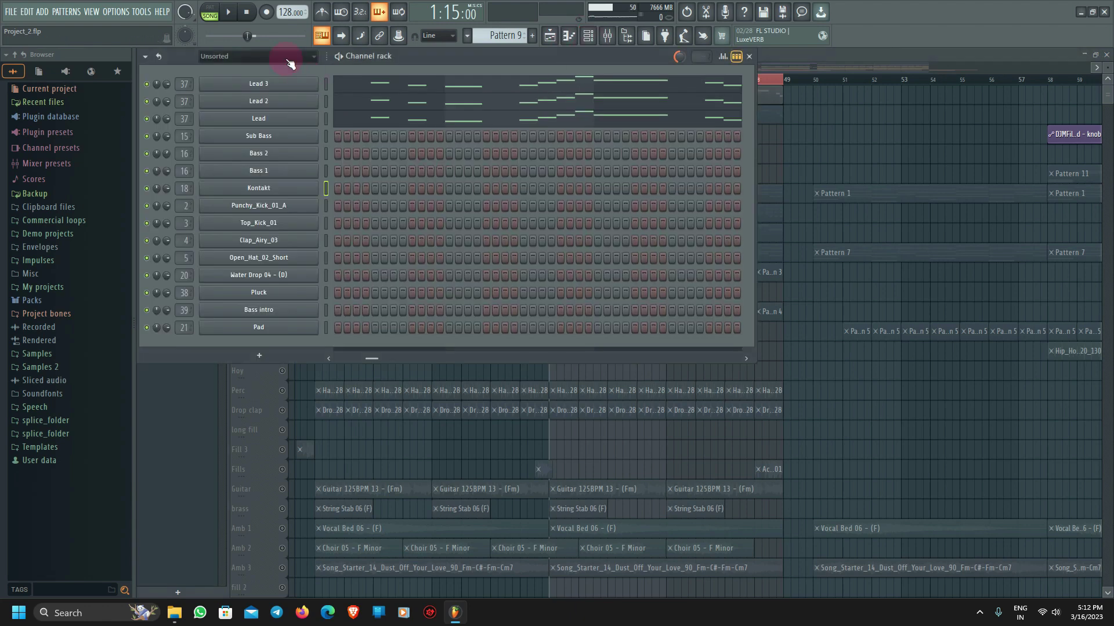
click(312, 87)
drag(401, 201, 558, 159)
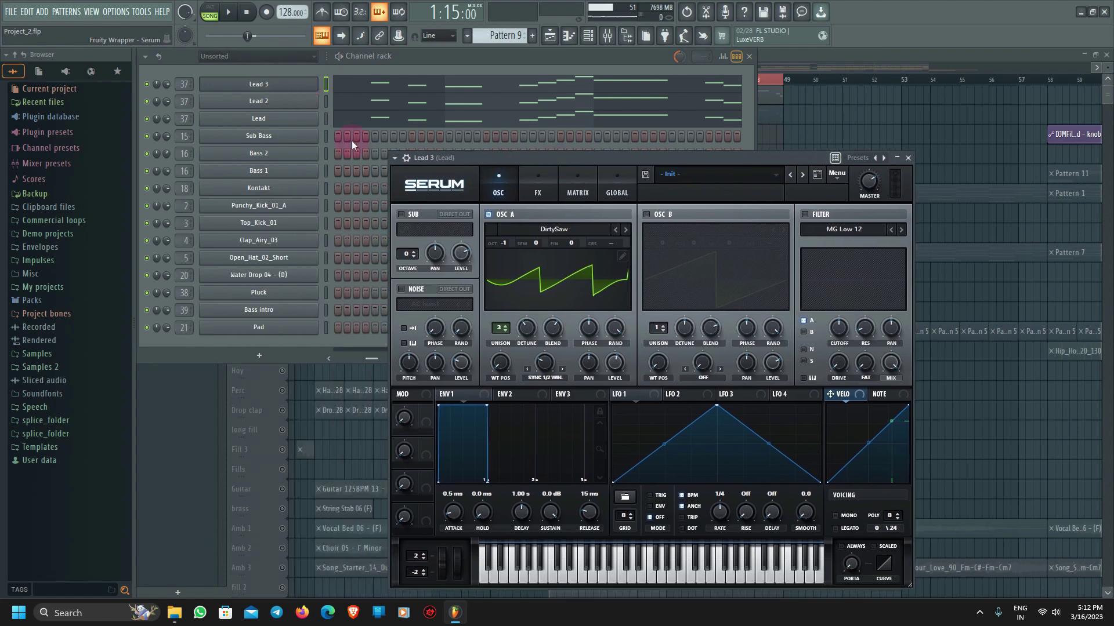
Examine the Lead 2 channel's Serum patch, including its modulation matrix, global settings and oscillators.
click(298, 102)
click(422, 138)
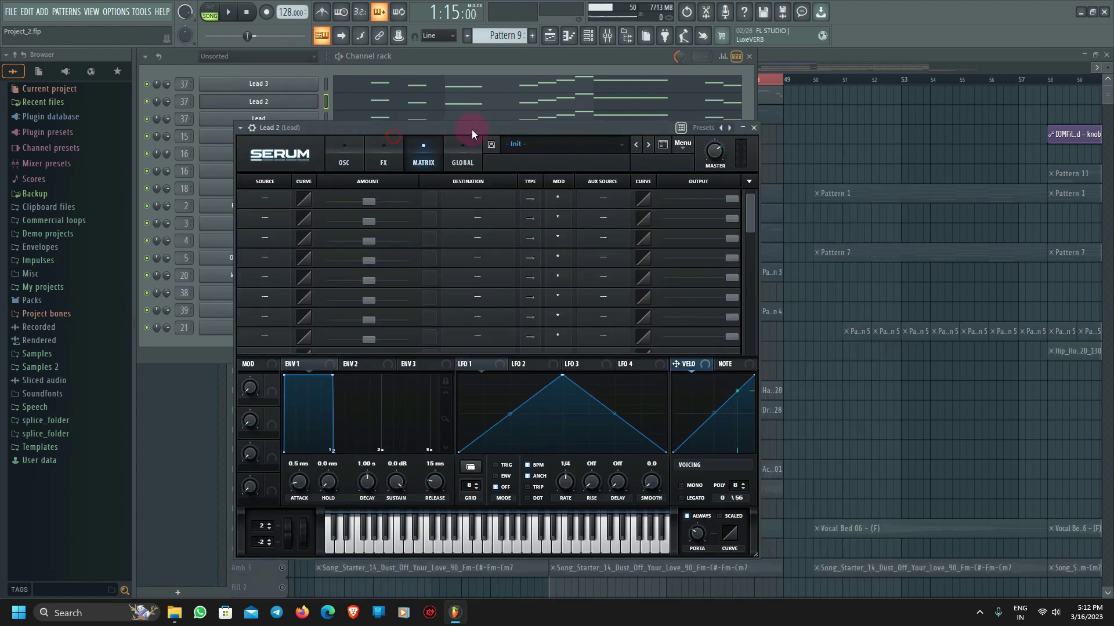
click(473, 137)
click(336, 154)
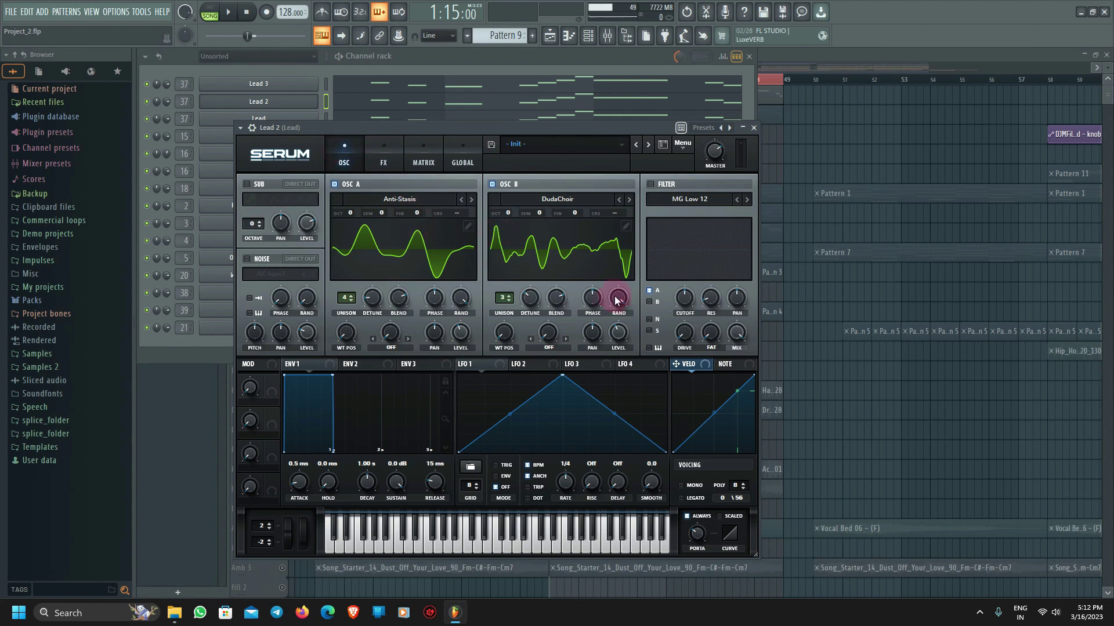
Examine the Lead channel's Serum patch, moving its window so the whole synth is in view.
click(298, 119)
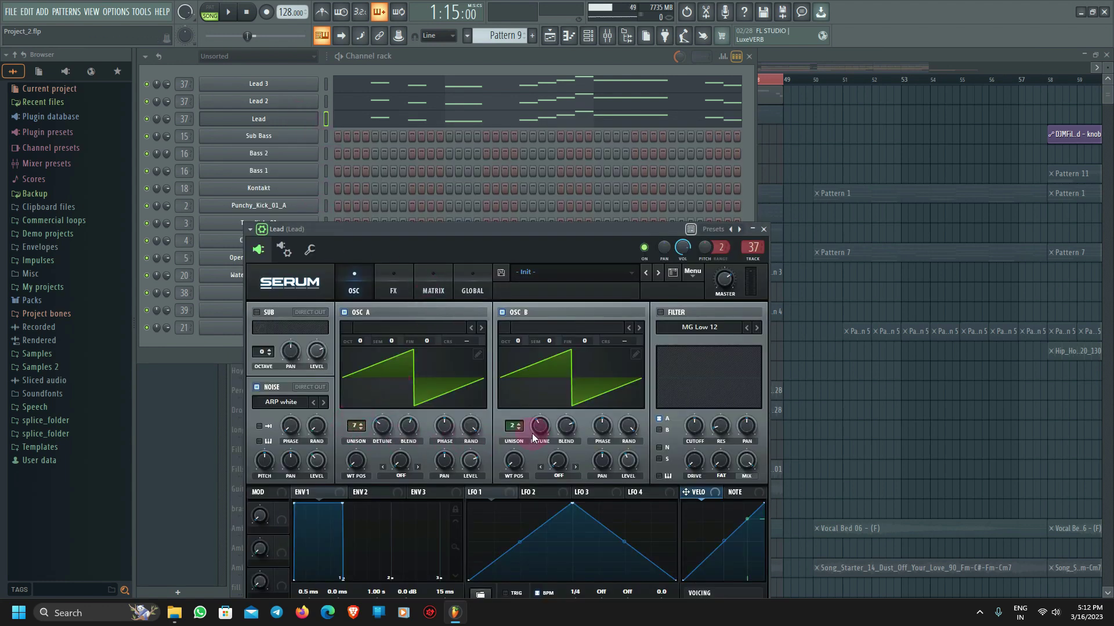
drag(528, 232, 583, 126)
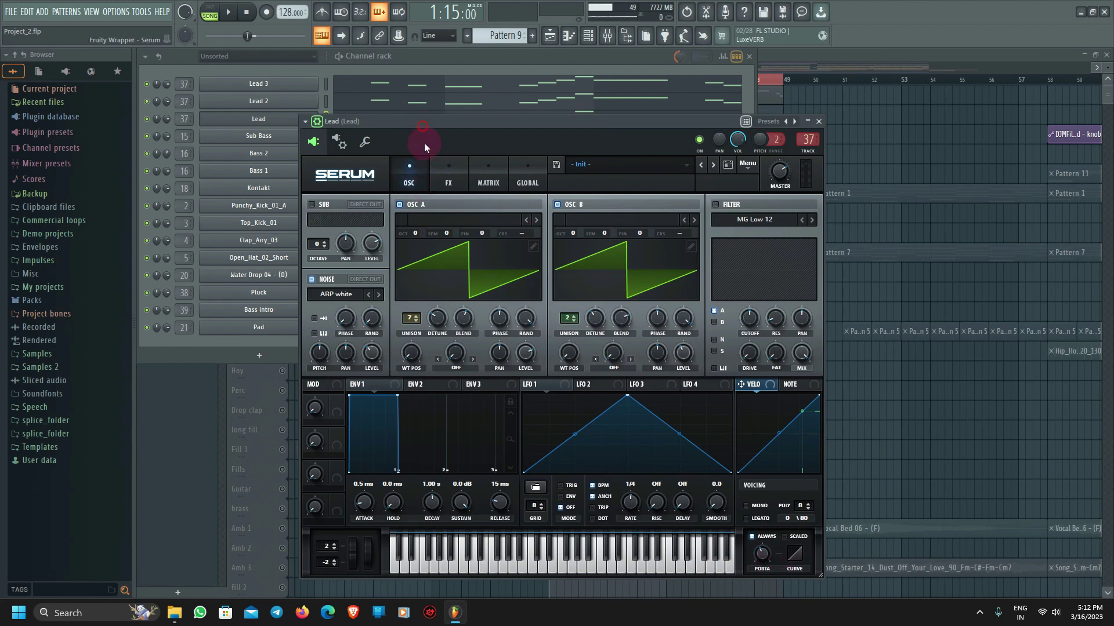
drag(423, 143, 432, 287)
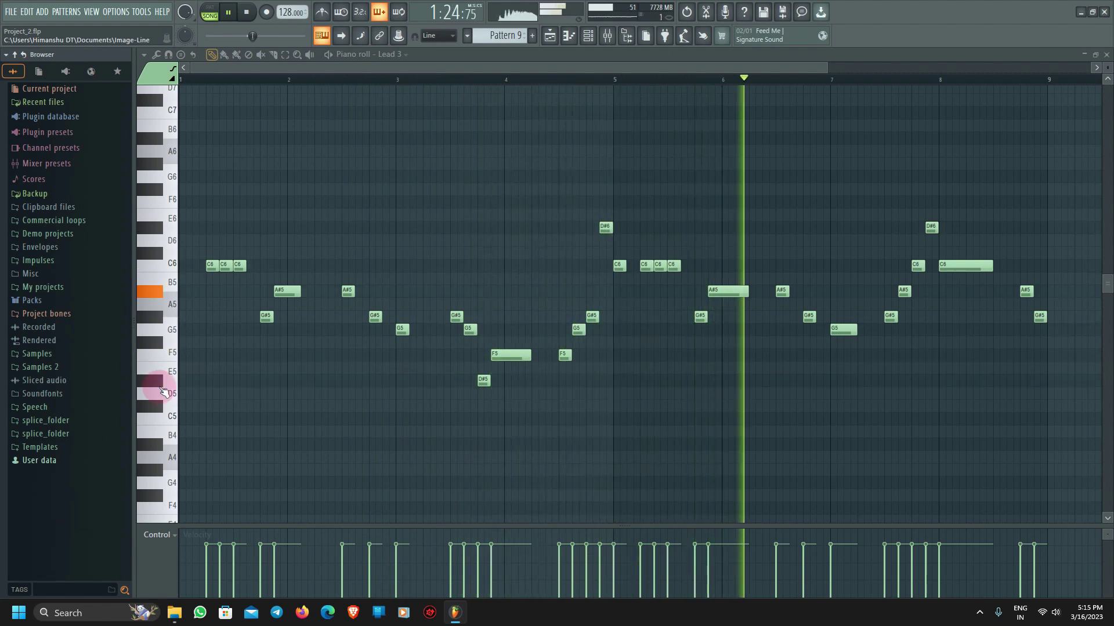
Stop playback, unmute the Lead 2 channel alongside Lead 3 and play Pattern 9 again.
key(space)
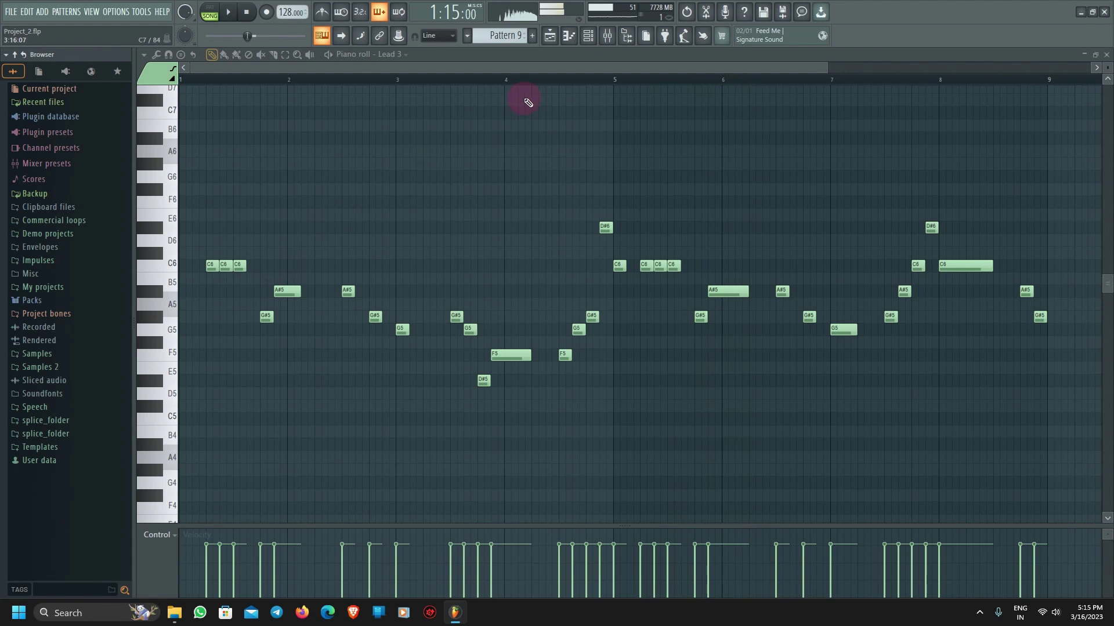
click(589, 36)
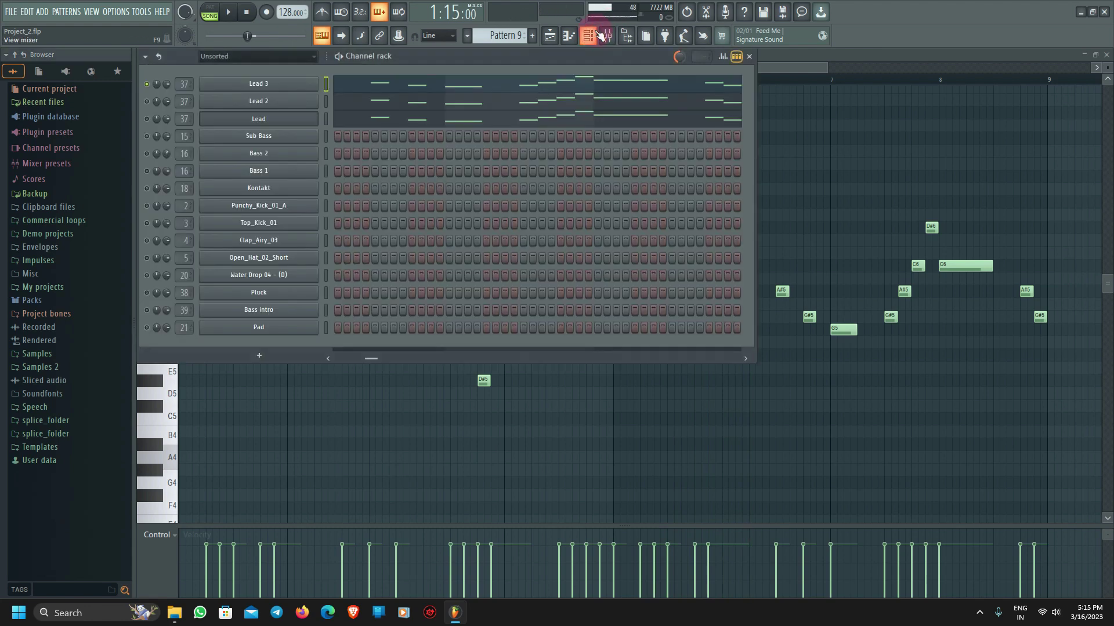
click(146, 102)
click(749, 57)
key(space)
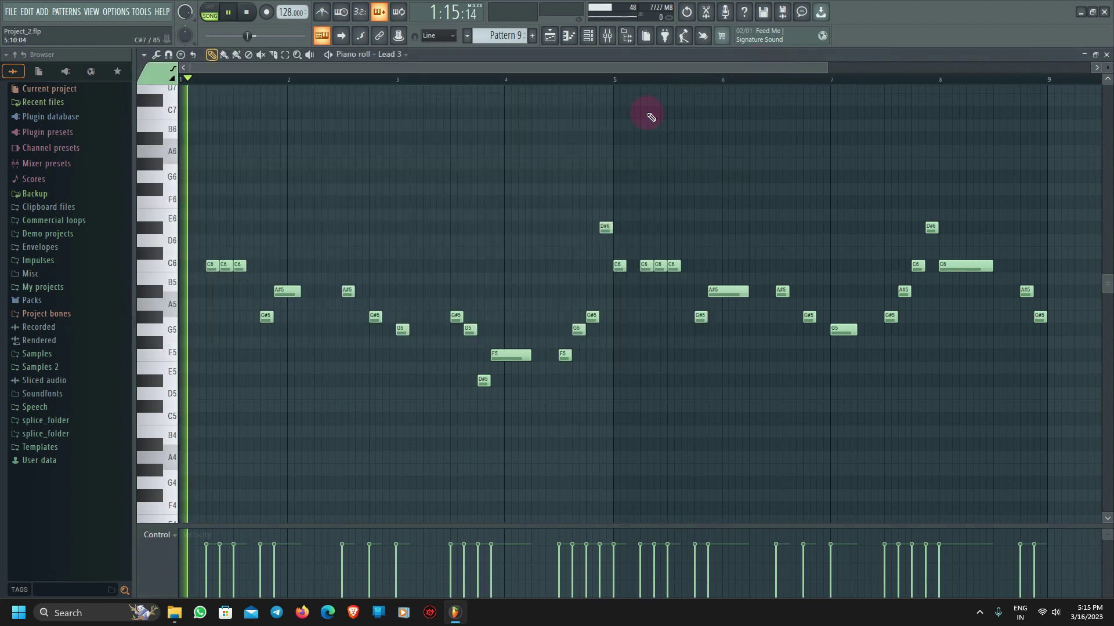
Stop playback, solo the Lead channel in the channel rack and audition Pattern 9 with only that channel.
key(space)
click(587, 36)
click(146, 118)
key(space)
click(767, 68)
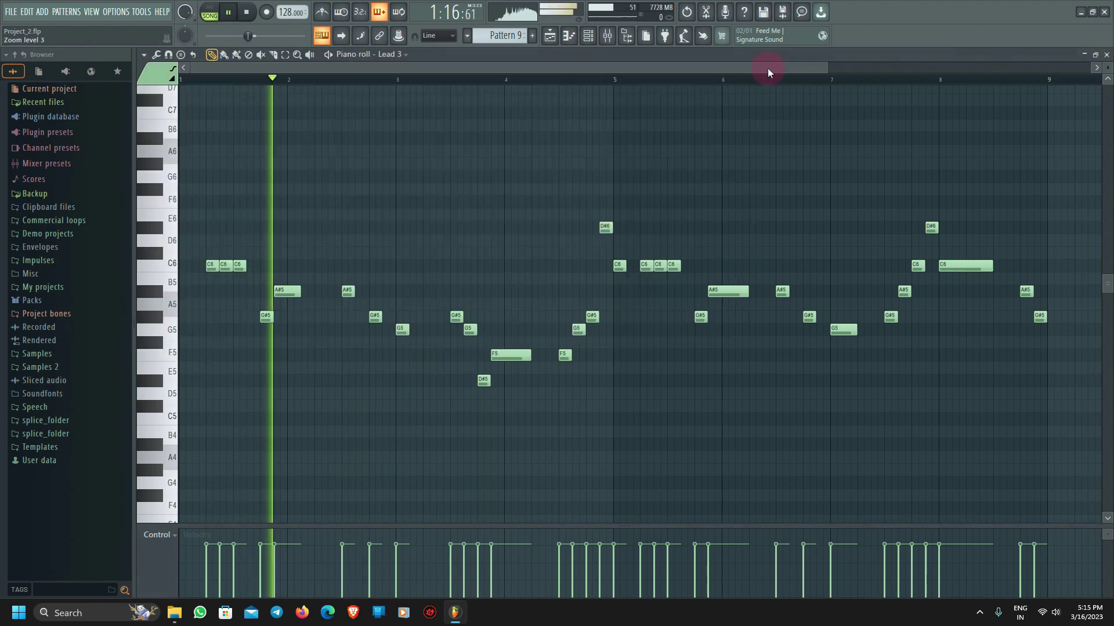
key(space)
Unsolo the Lead channel so all channels are active, and play Pattern 9 with the three leads layered.
click(589, 38)
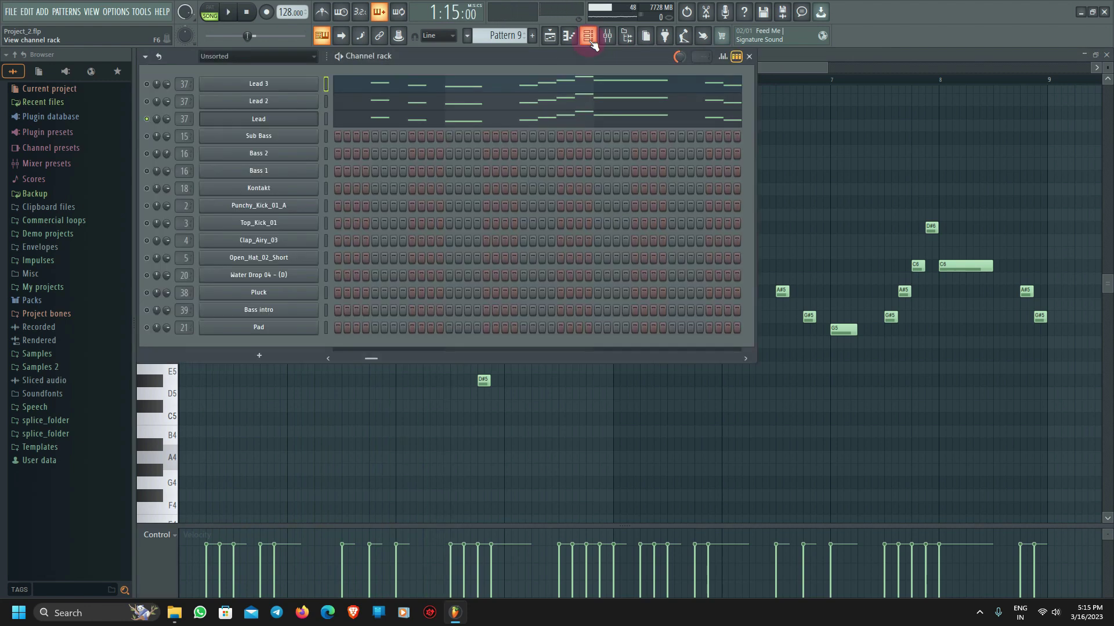
right_click(146, 119)
key(space)
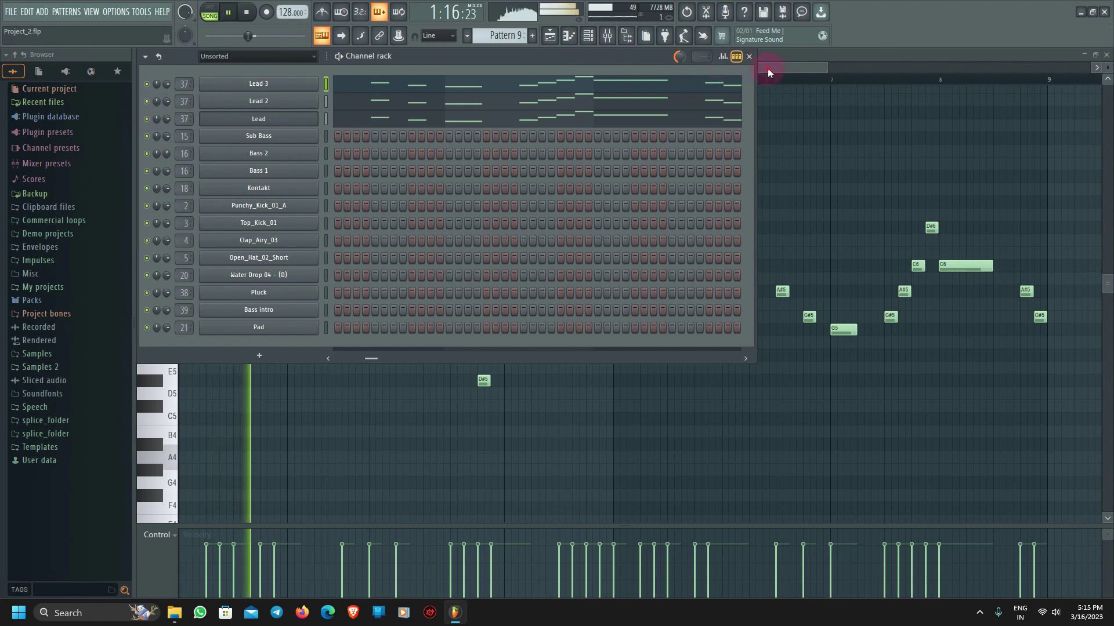
click(767, 67)
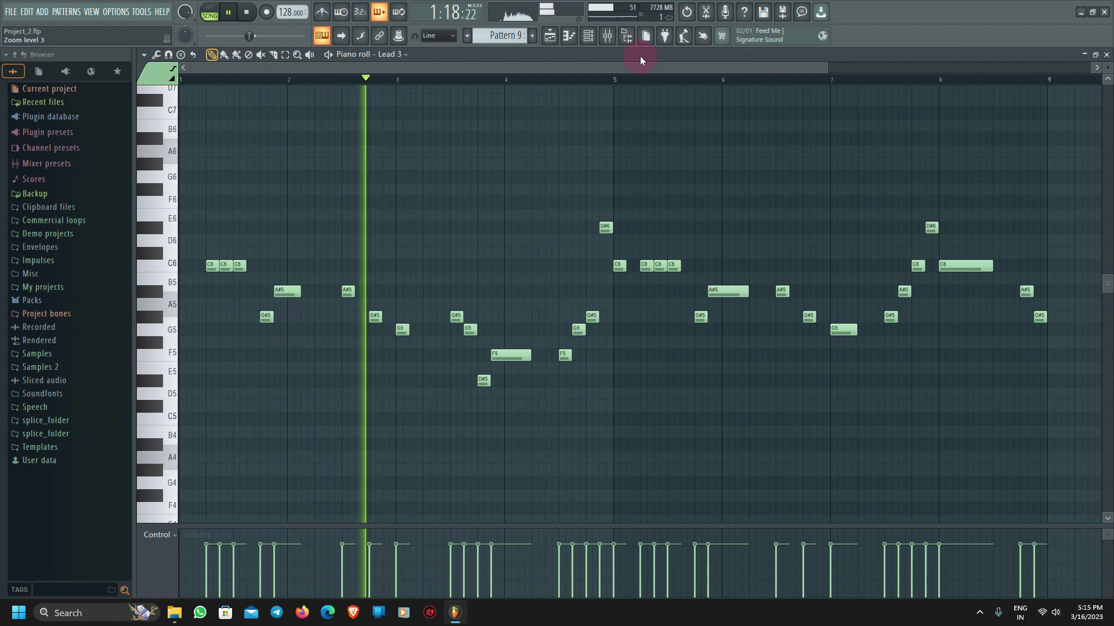
key(space)
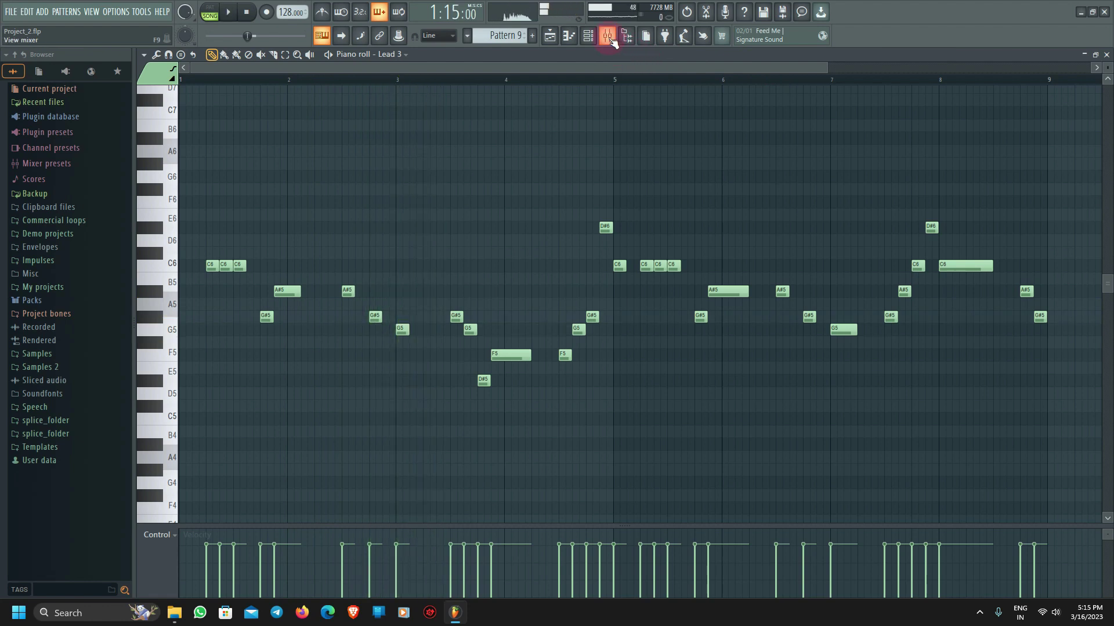
Select the Lead track in the mixer and examine the low-pass band of its first Neutron 4 equalizer.
click(609, 36)
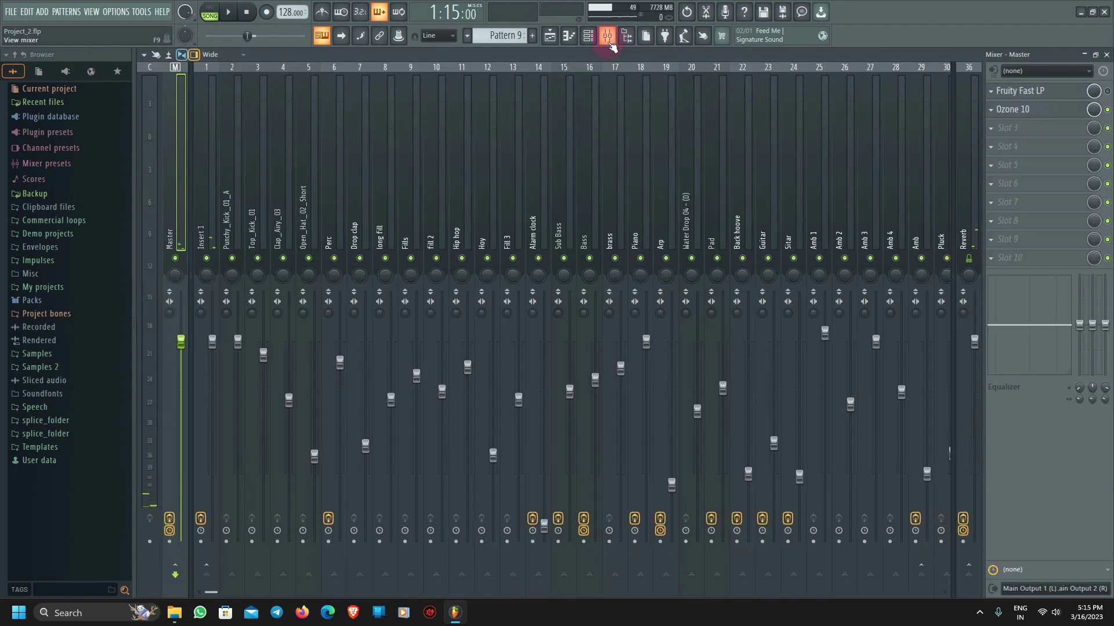
scroll(736, 146, right, 7)
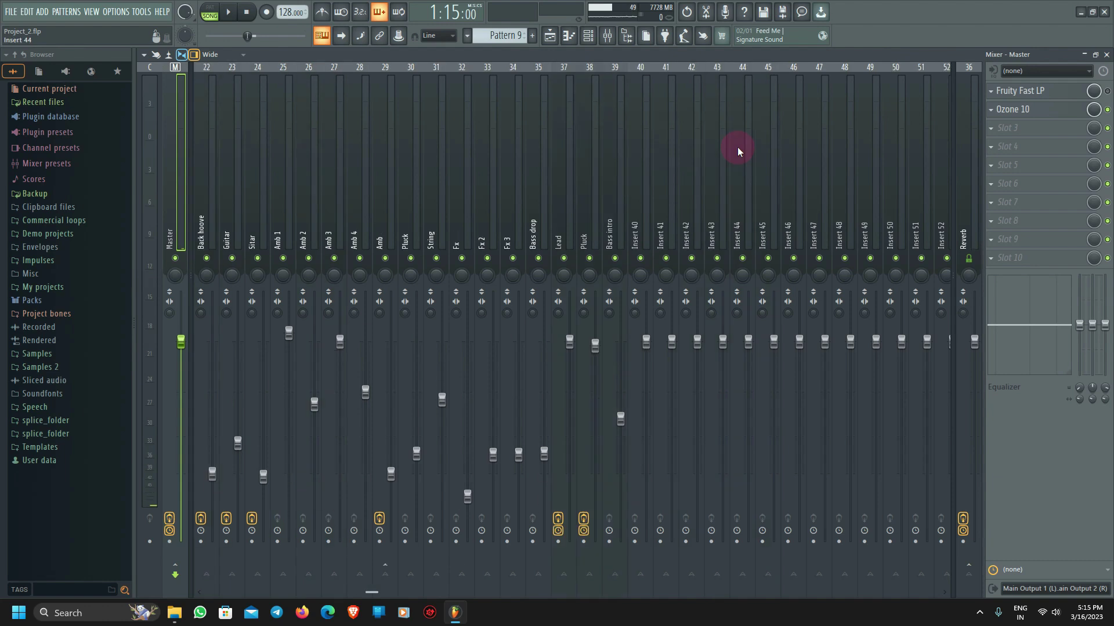
click(569, 238)
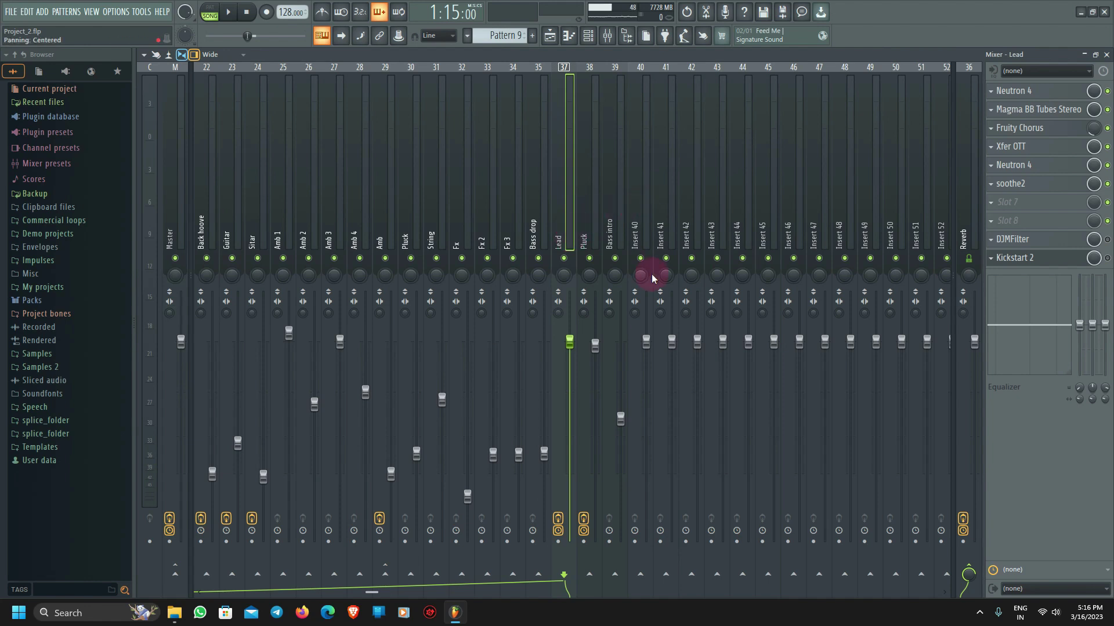
click(1031, 91)
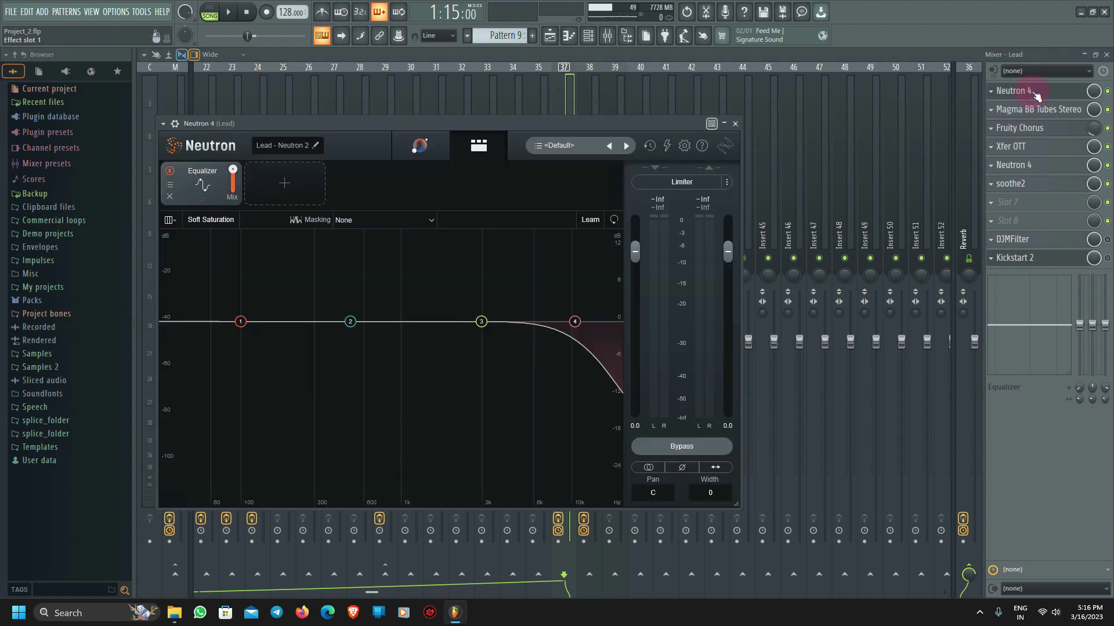
click(576, 323)
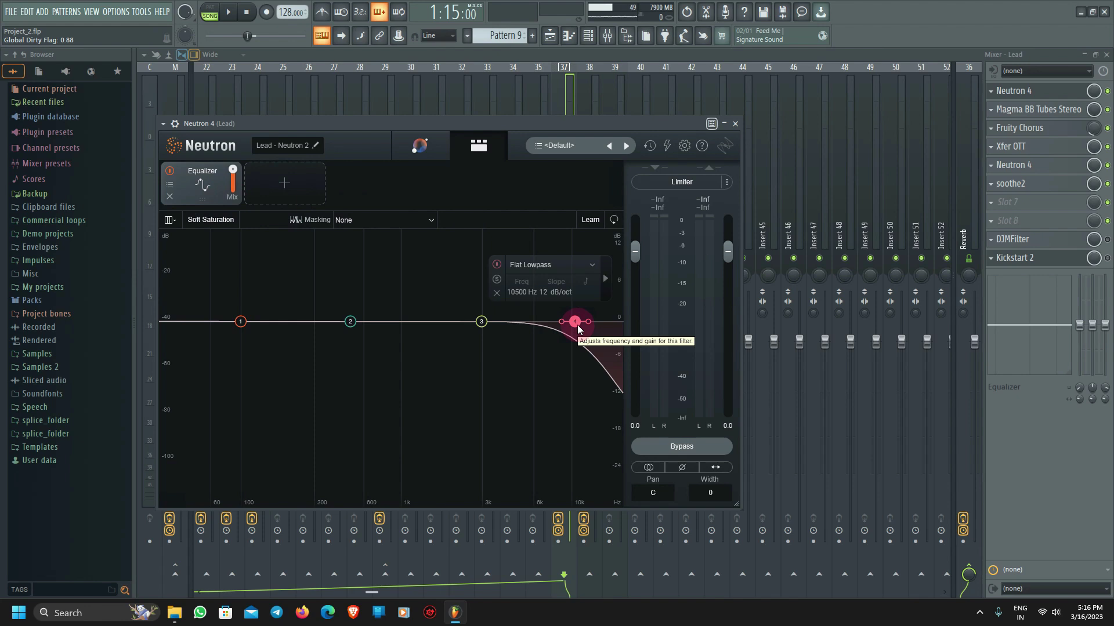
click(735, 124)
Examine the Magma BB Tubes Stereo, Fruity Chorus and Xfer OTT settings on the Lead mixer track.
click(1064, 110)
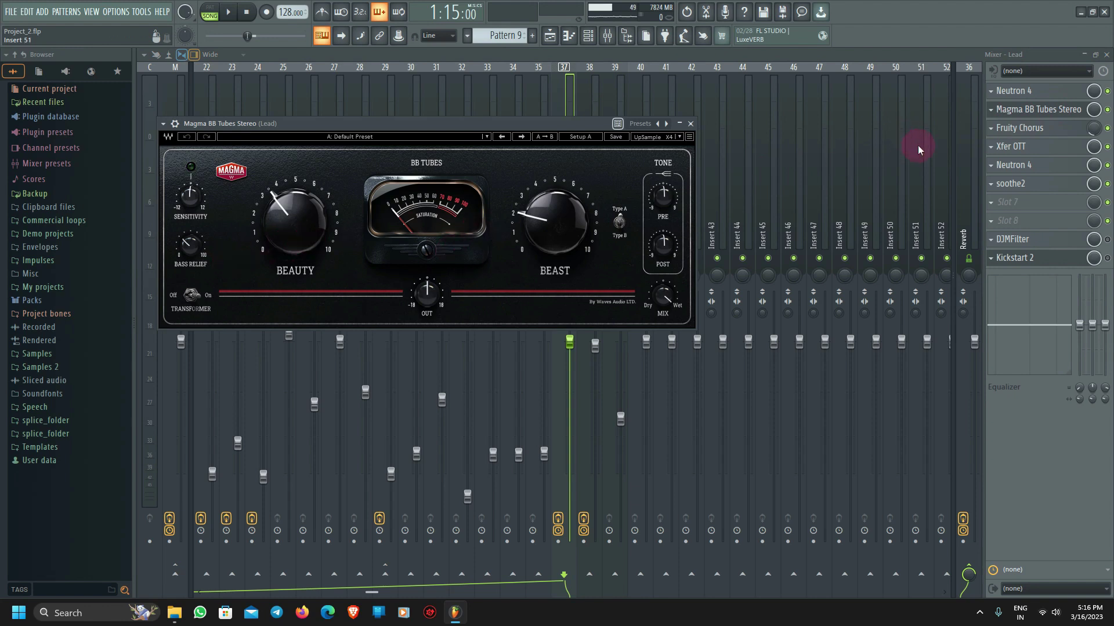
click(1036, 128)
click(1058, 129)
click(1058, 128)
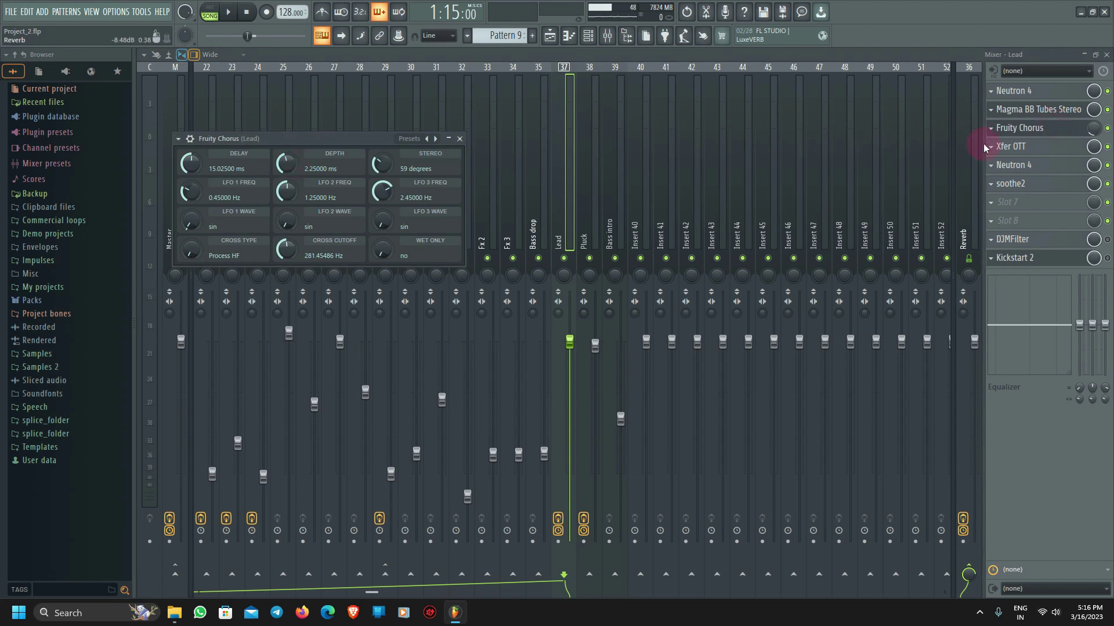
click(1051, 149)
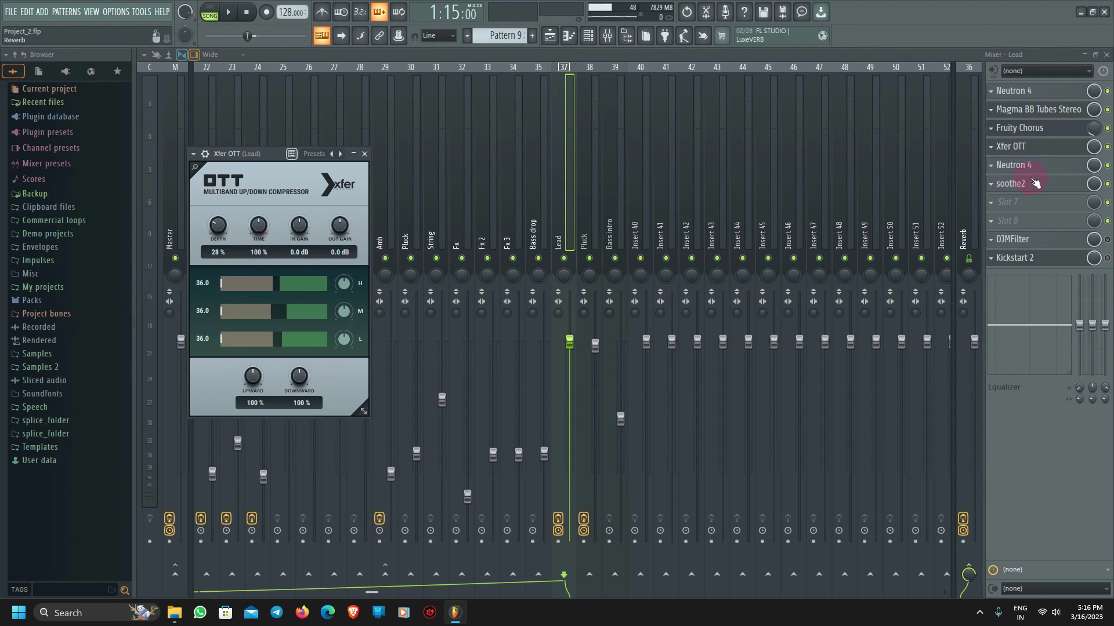
Examine the low-cut curve in the Lead track's second Neutron 4 equalizer and its soothe2 settings.
click(1044, 167)
mouse_move(533, 284)
mouse_down()
mouse_move(559, 289)
mouse_move(539, 293)
mouse_up()
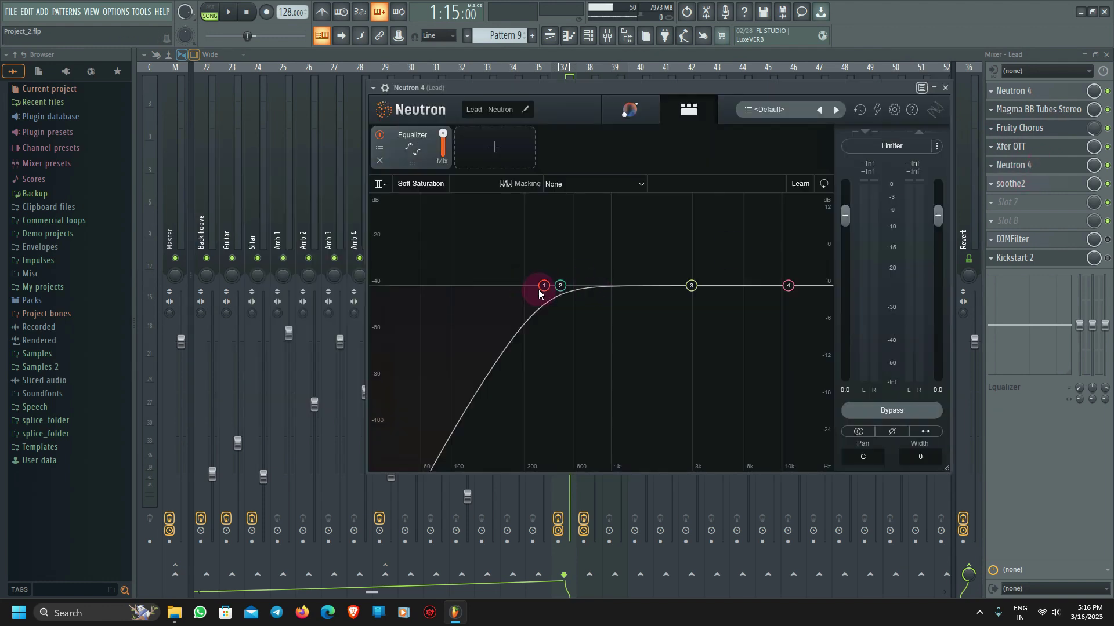
click(945, 87)
click(1031, 182)
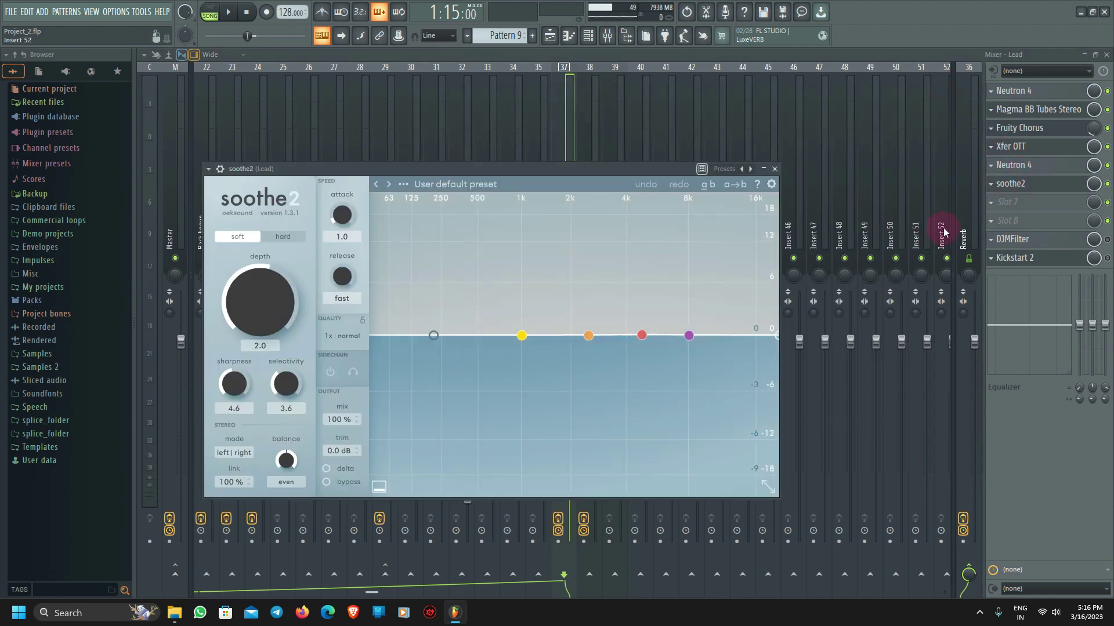
View the Lead track's DJMFilter and enable the Kickstart 2 effect in its last slot.
click(1042, 245)
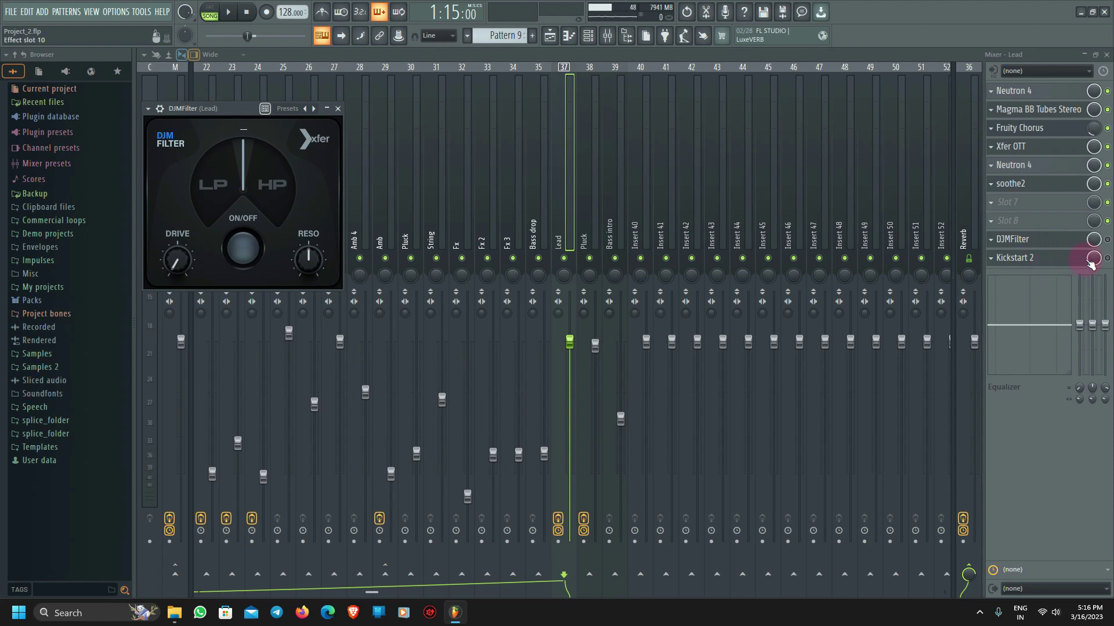
click(1107, 258)
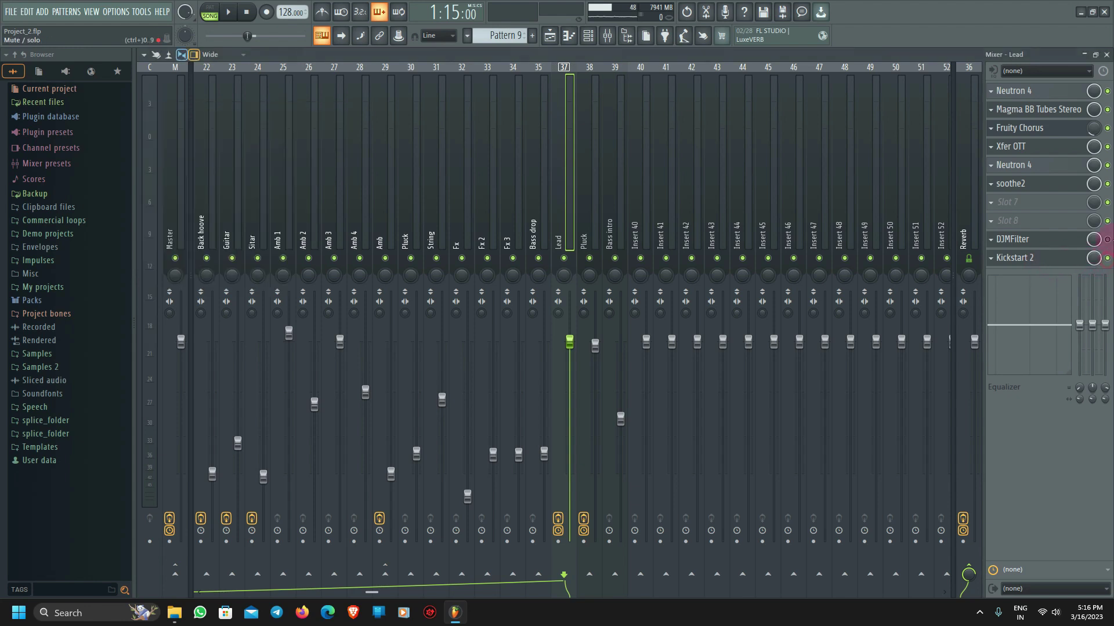
click(1106, 55)
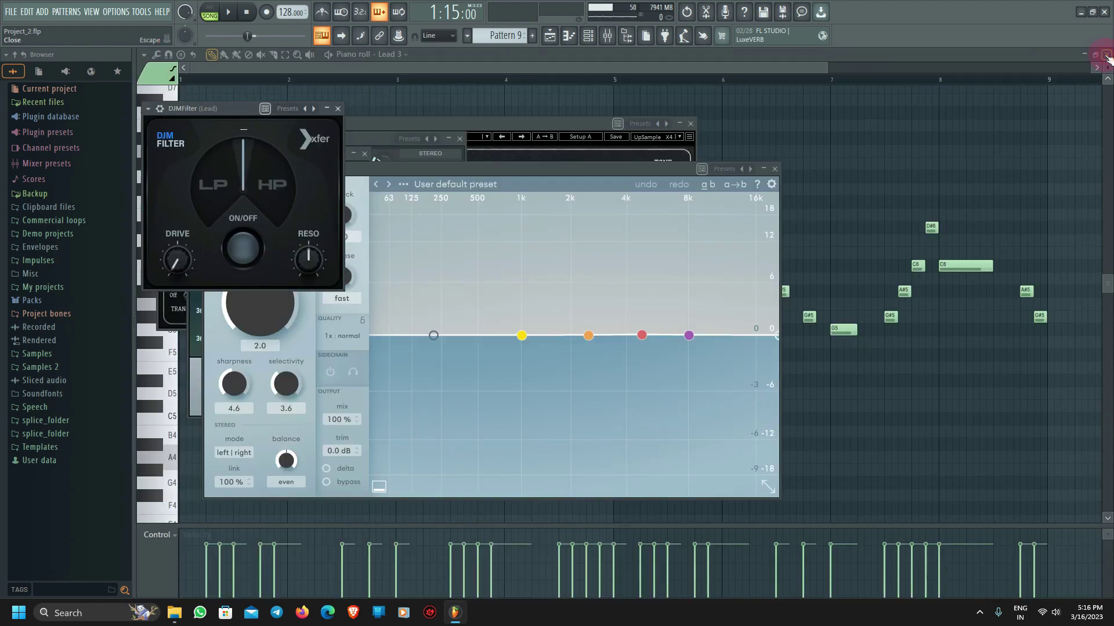
Close the Lead track's open effect windows to clear the view of the piano roll.
click(337, 108)
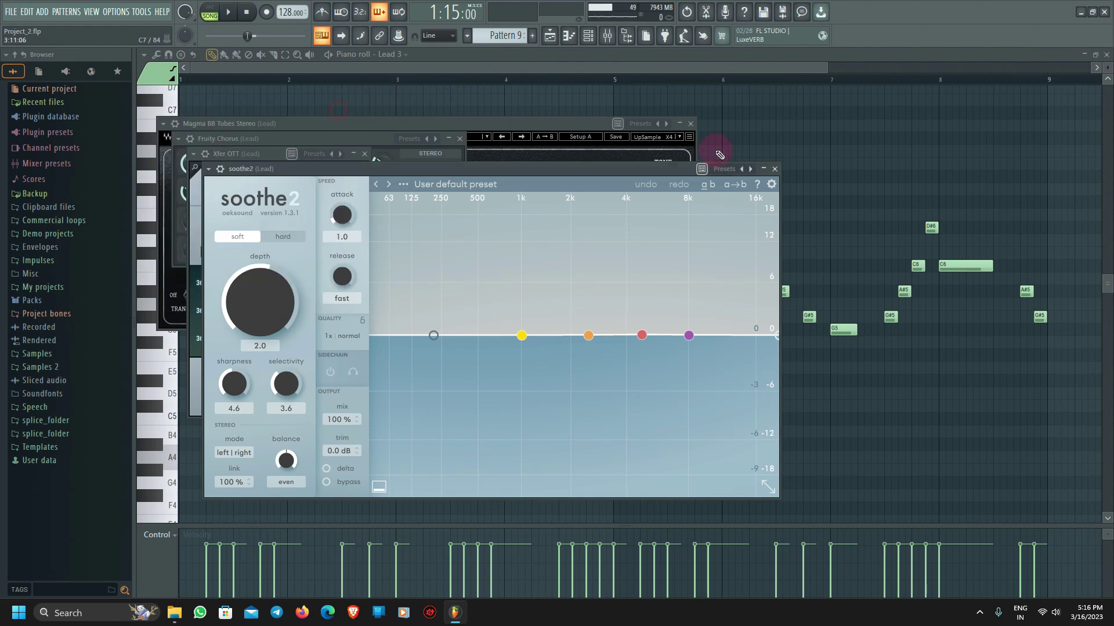
click(774, 169)
click(638, 146)
click(690, 123)
click(454, 141)
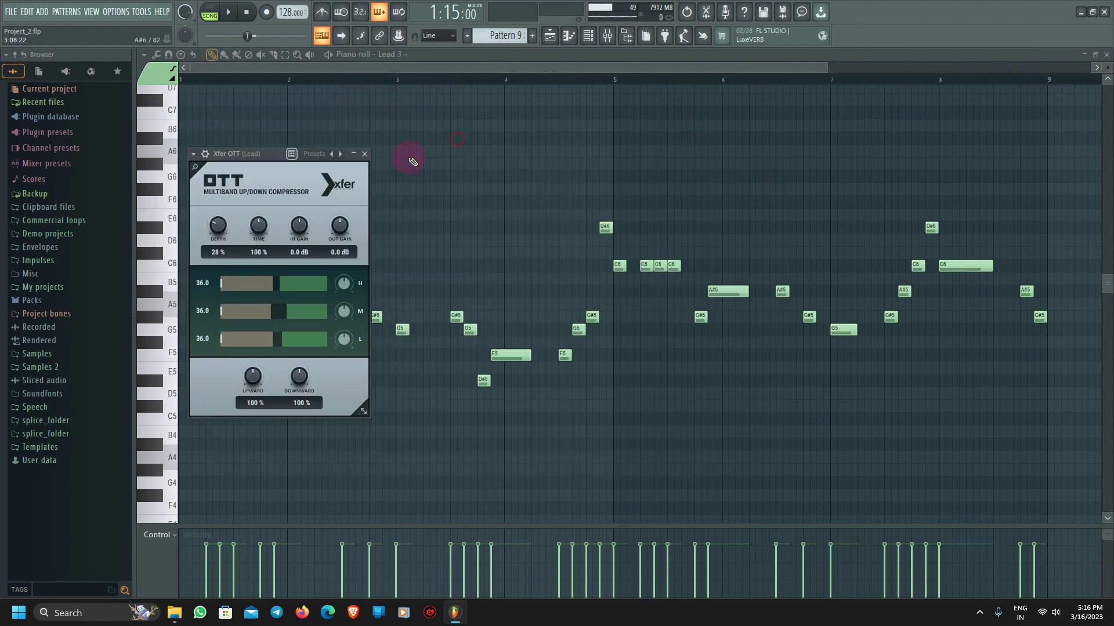
click(364, 154)
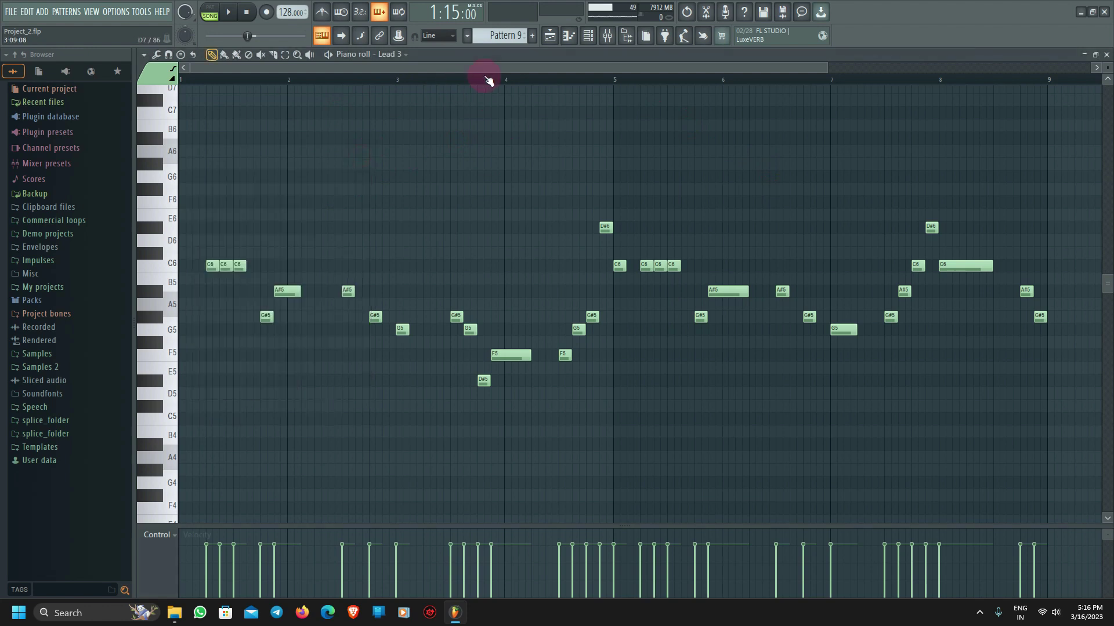
Solo Track 7 in the playlist, select its Pattern 10 clip at bar 41 and play it.
click(549, 36)
right_click(282, 213)
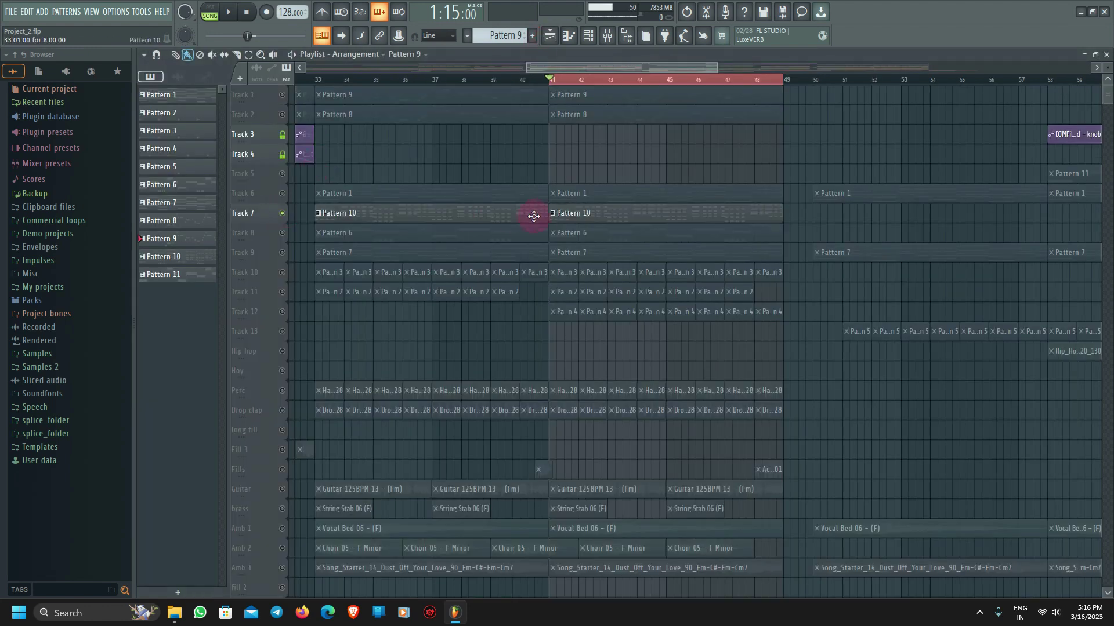
click(604, 214)
key(space)
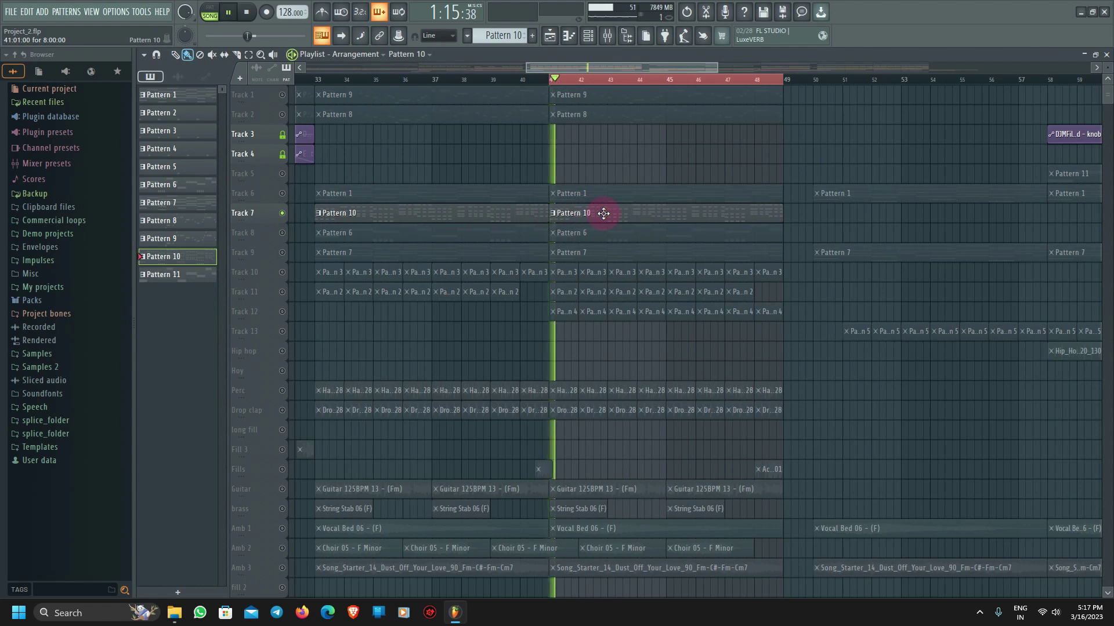
View Pattern 10's channels in the channel rack and select the Pluck track in the mixer.
click(587, 36)
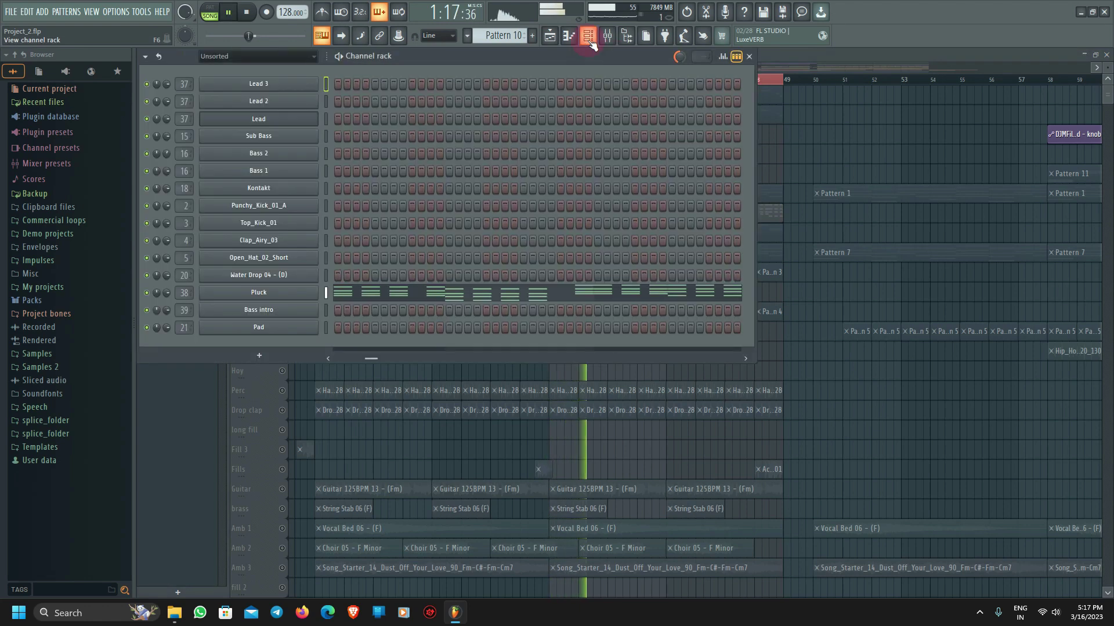
click(607, 36)
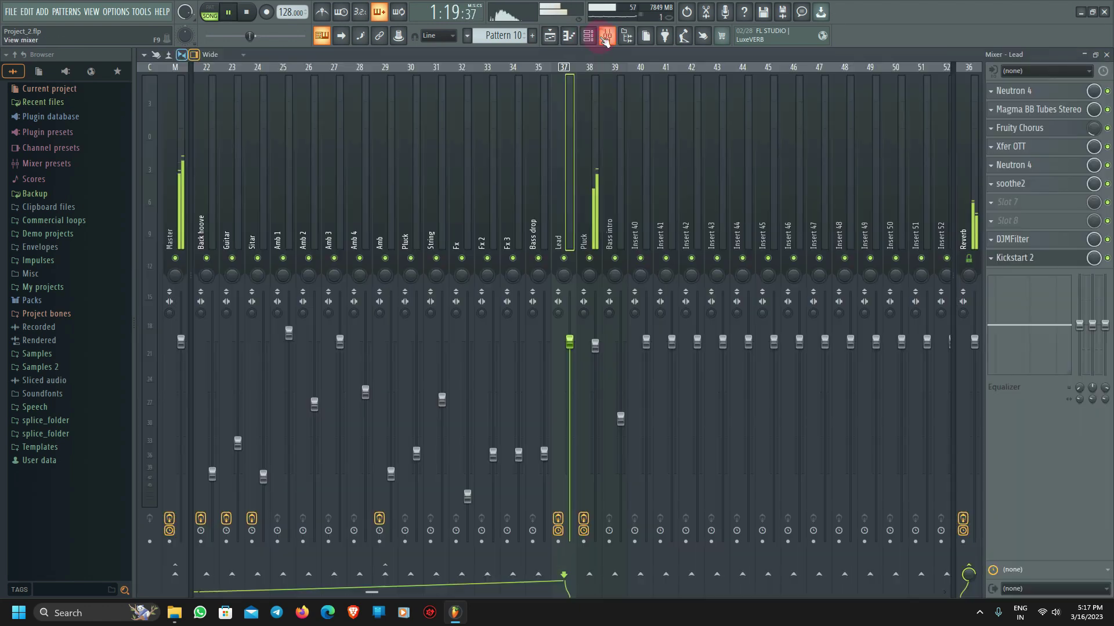
click(592, 210)
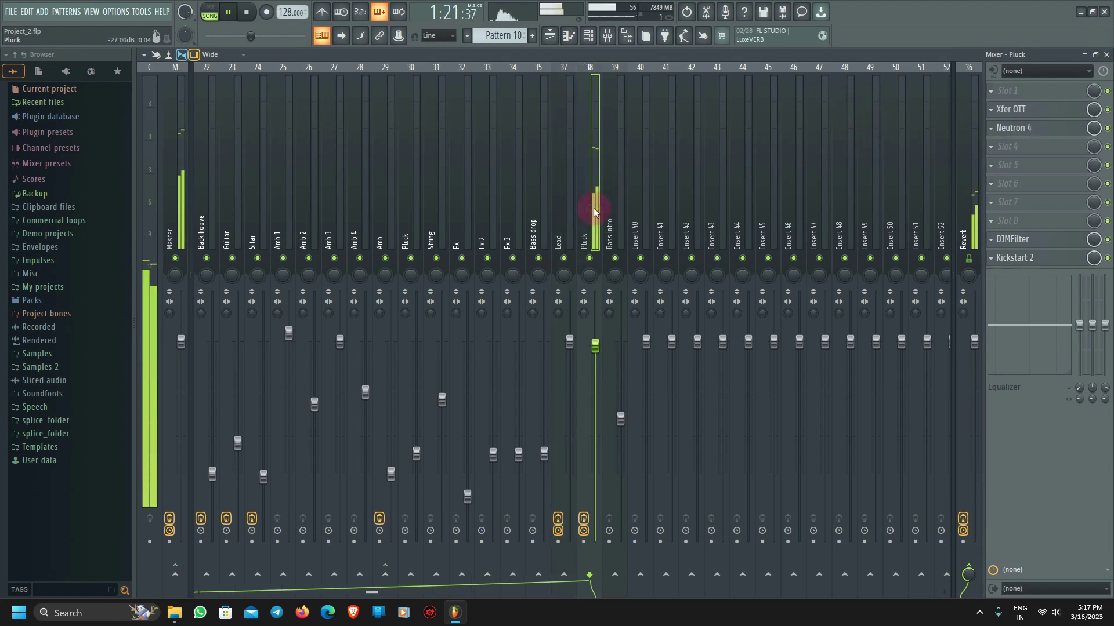
Stop playback and examine the Pluck channel's Serum patch, including its oscillator, Envelope 1 routing and effects page.
click(589, 36)
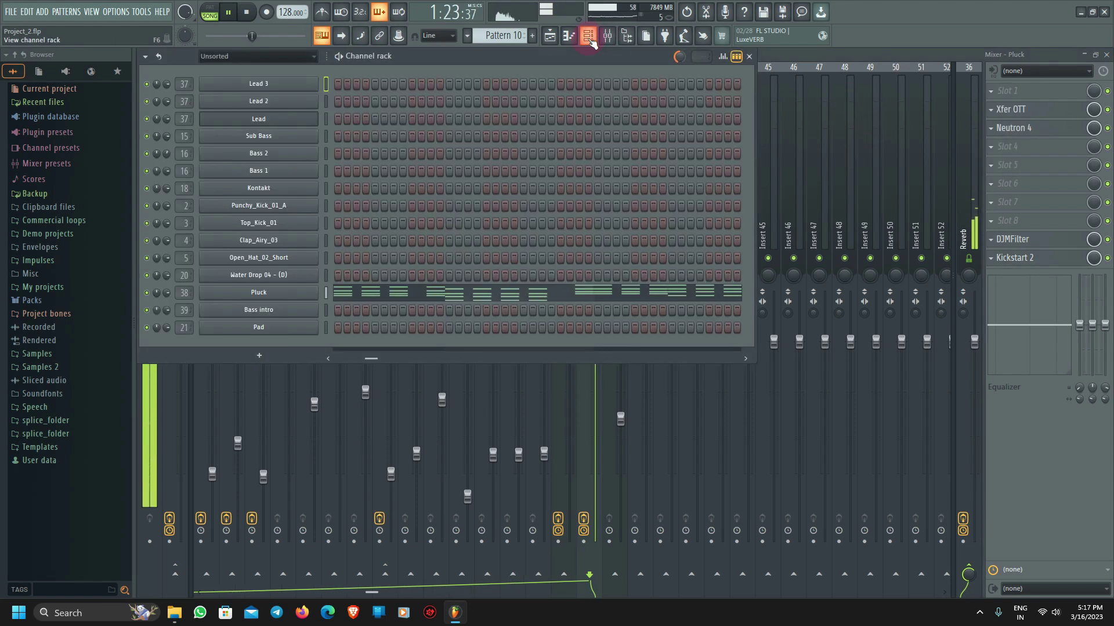
key(space)
click(277, 293)
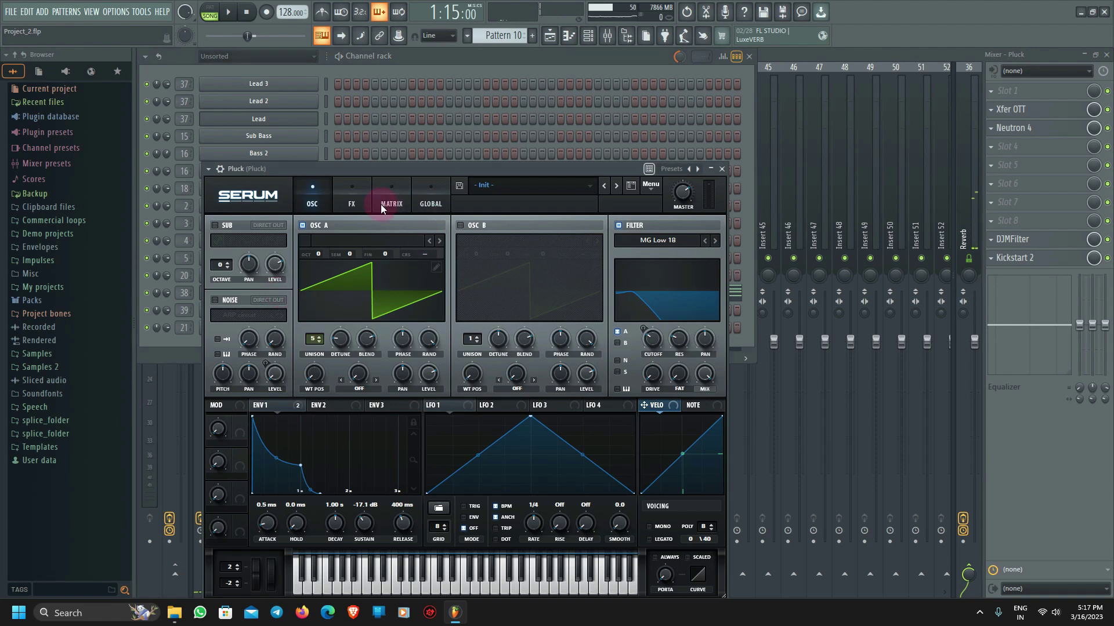
drag(420, 167, 500, 95)
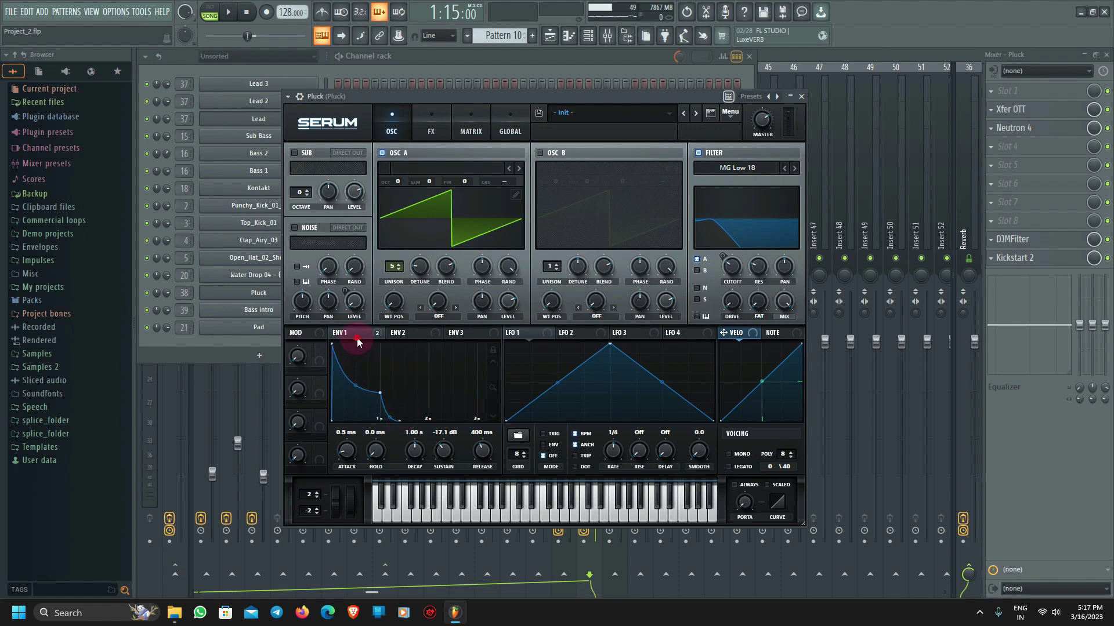
click(126, 527)
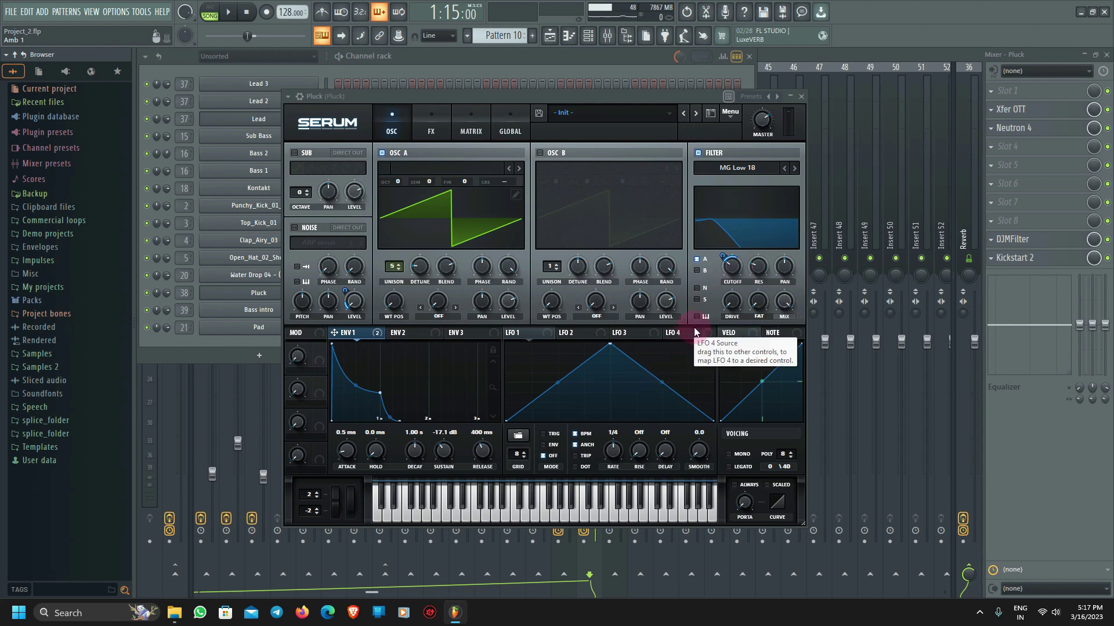
click(434, 128)
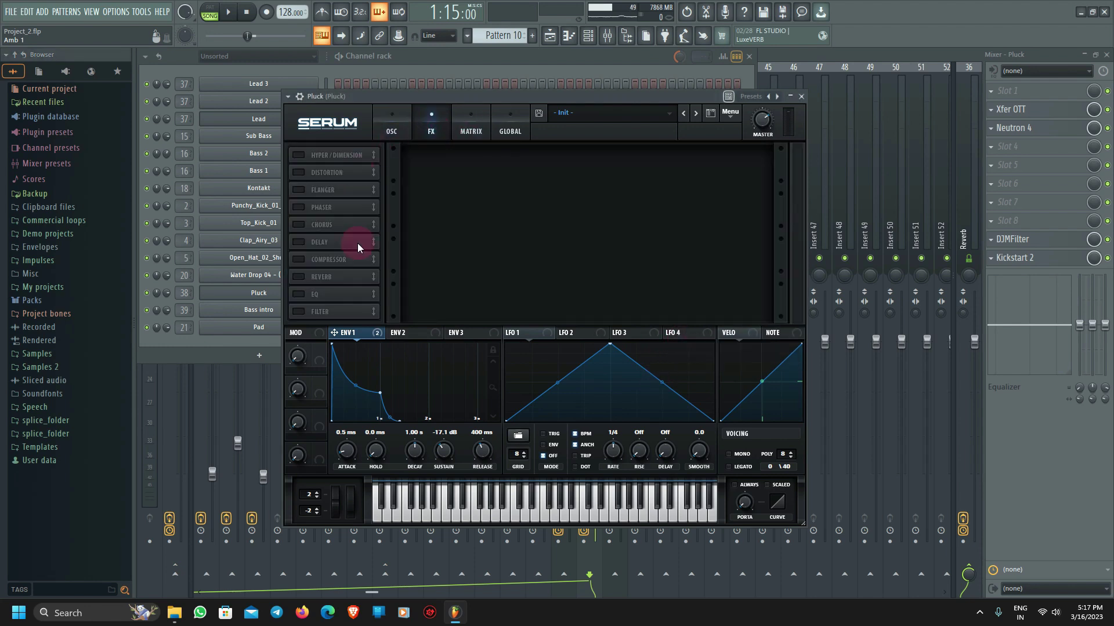
click(810, 89)
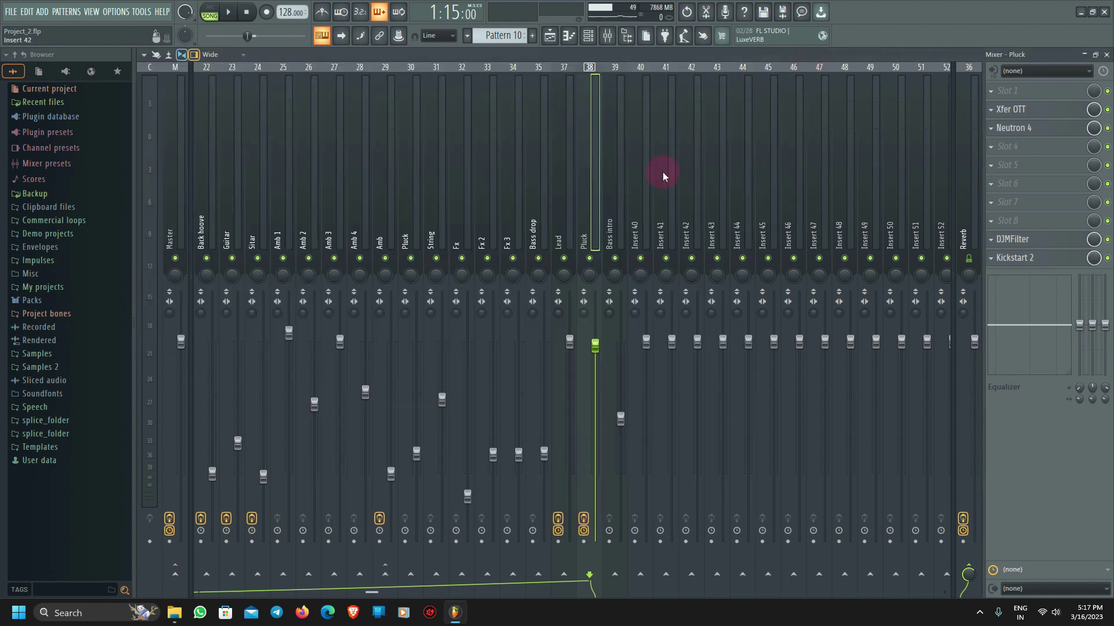
Examine the Pluck mixer track's Xfer OTT, Neutron 4, DJMFilter and Kickstart 2 settings.
click(1042, 109)
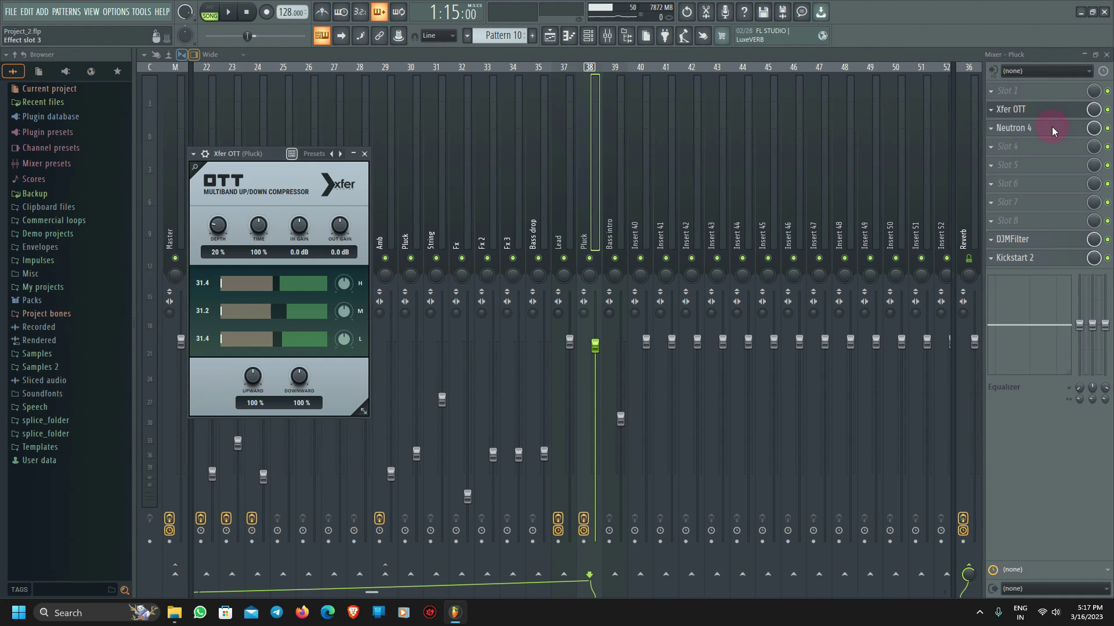
click(1052, 128)
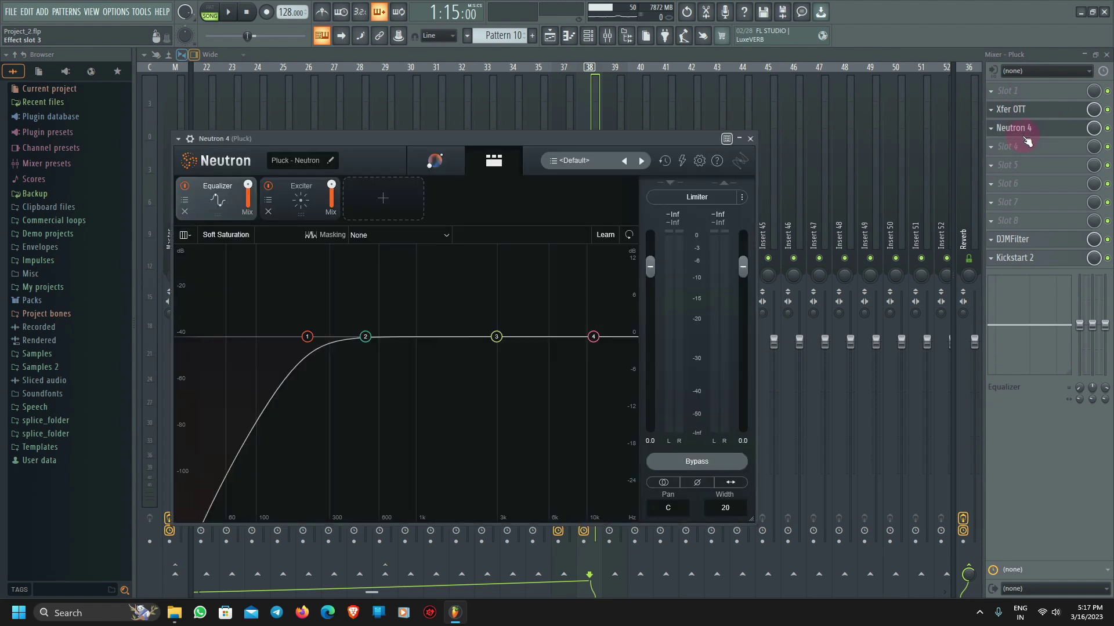
click(1038, 240)
click(1032, 262)
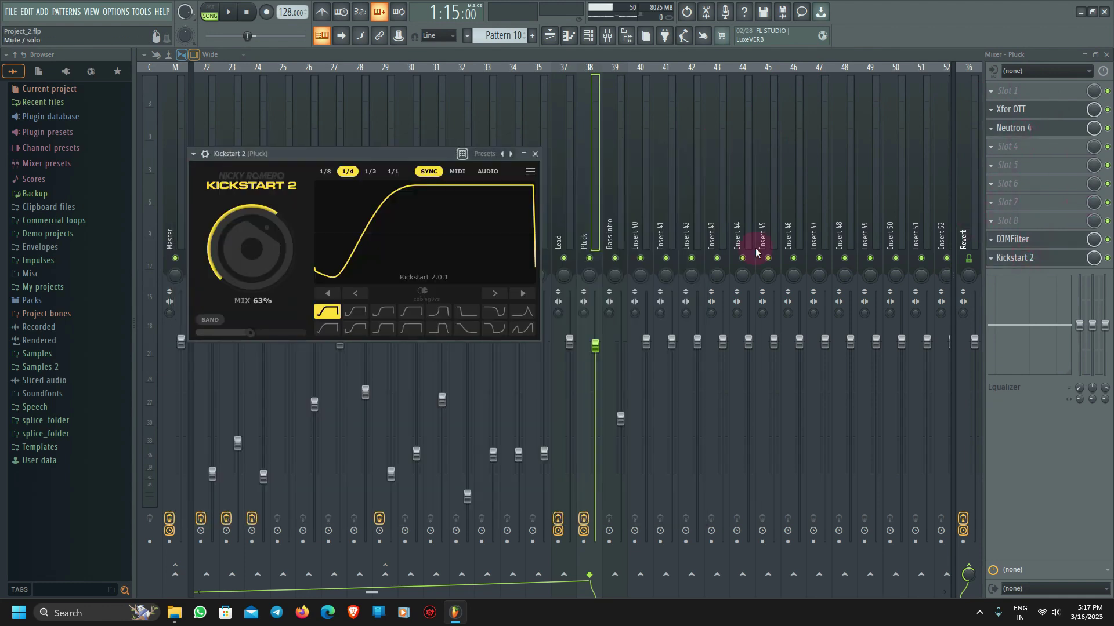
Close the Kickstart 2 window, solo Track 8 in the playlist, audition it and select its Pattern 6 clip at bar 41.
click(539, 148)
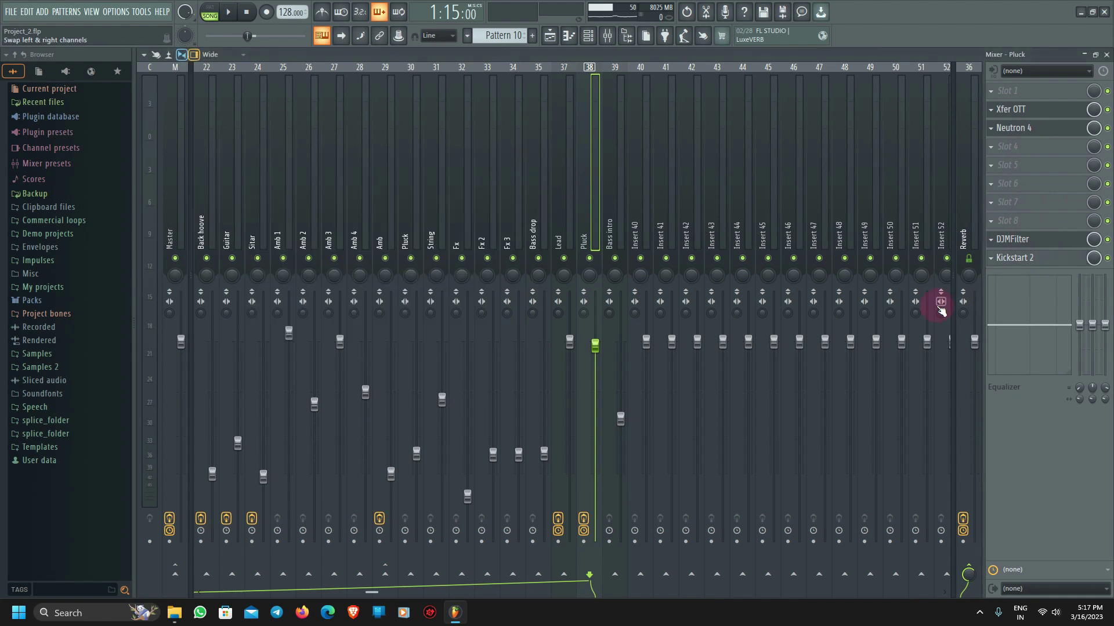
click(550, 35)
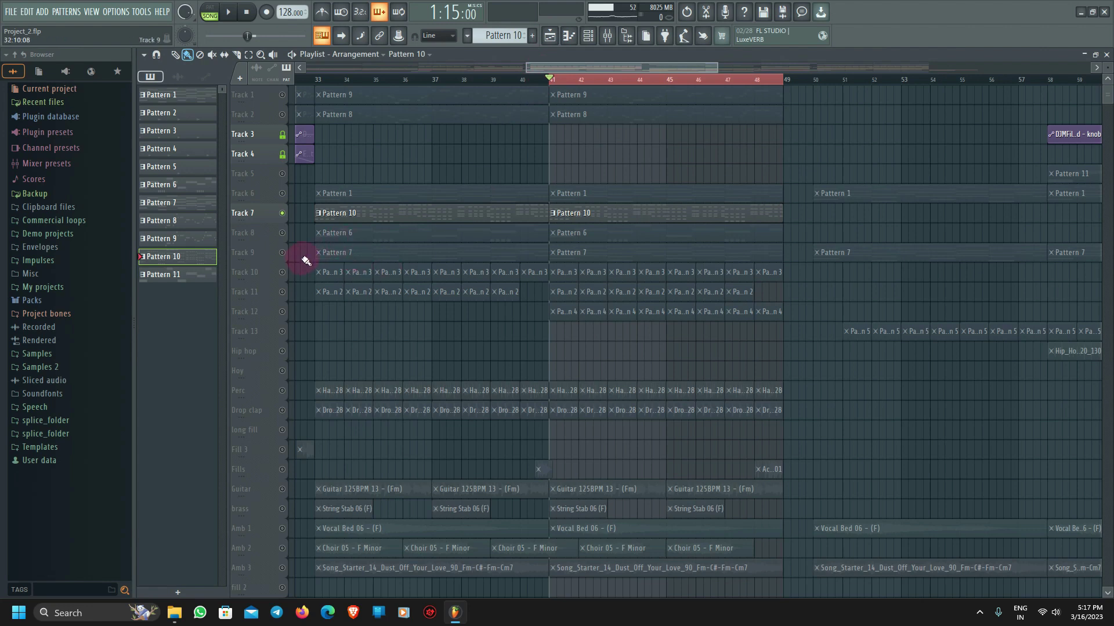
click(306, 233)
key(space)
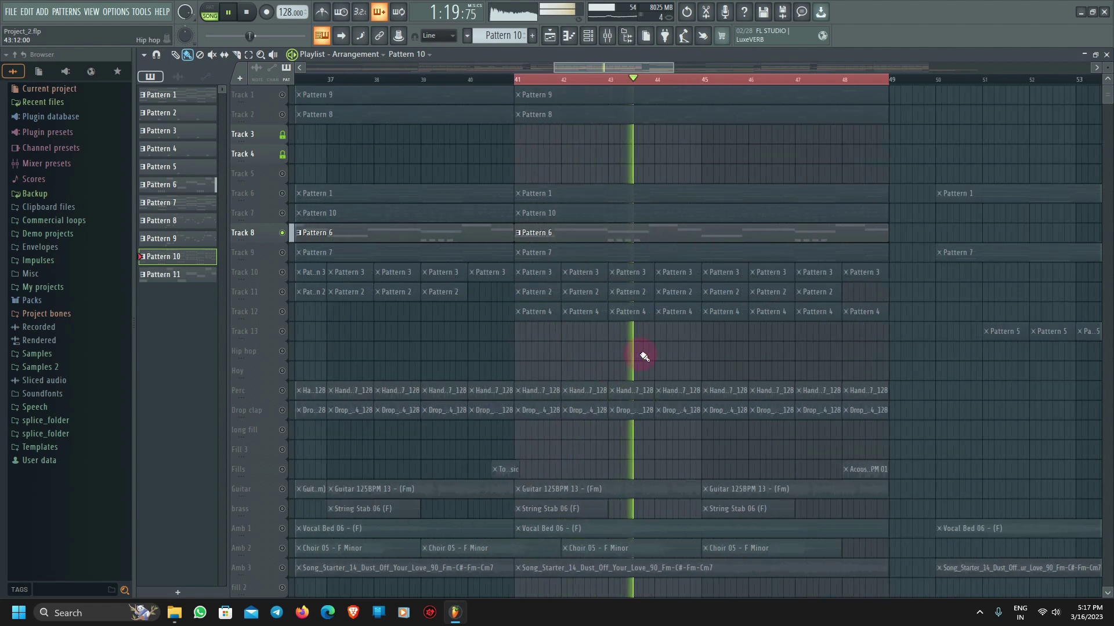
scroll(642, 355, up, 3)
scroll(696, 360, up, 5)
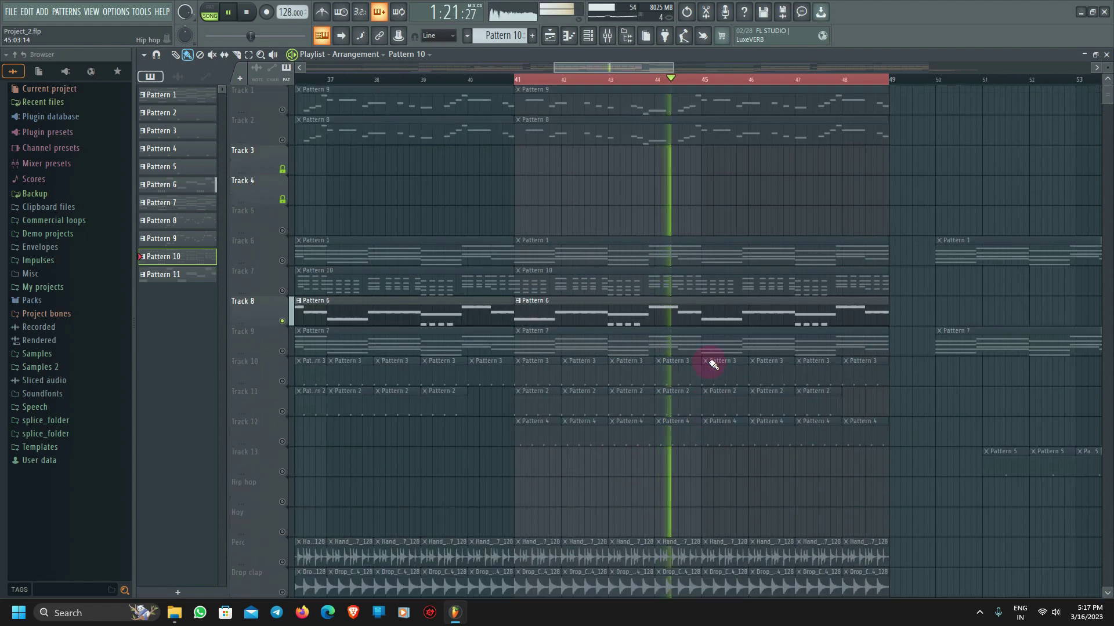
key(space)
click(737, 312)
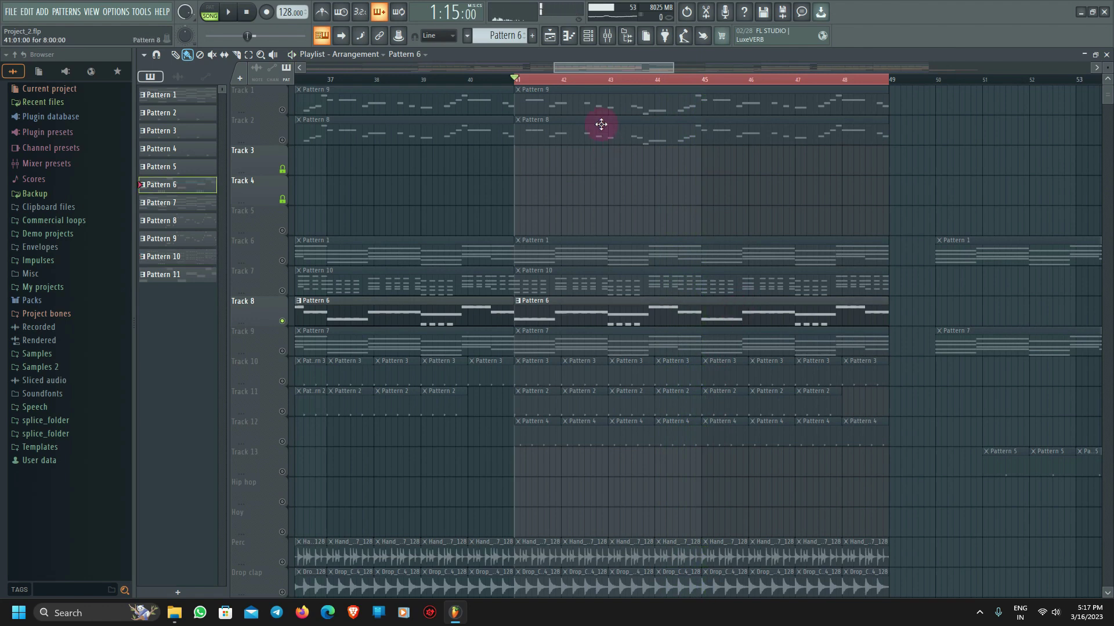
View the Sub Bass channel's instrument and its Pattern 6 notes in the piano roll.
click(590, 41)
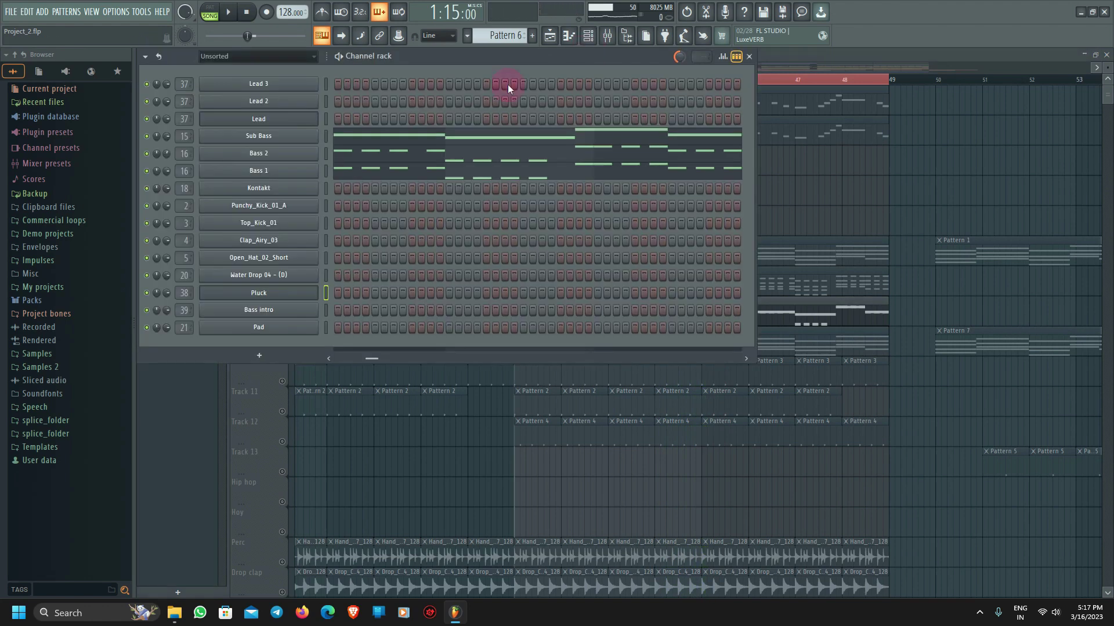
click(248, 138)
drag(424, 52, 508, 254)
click(387, 139)
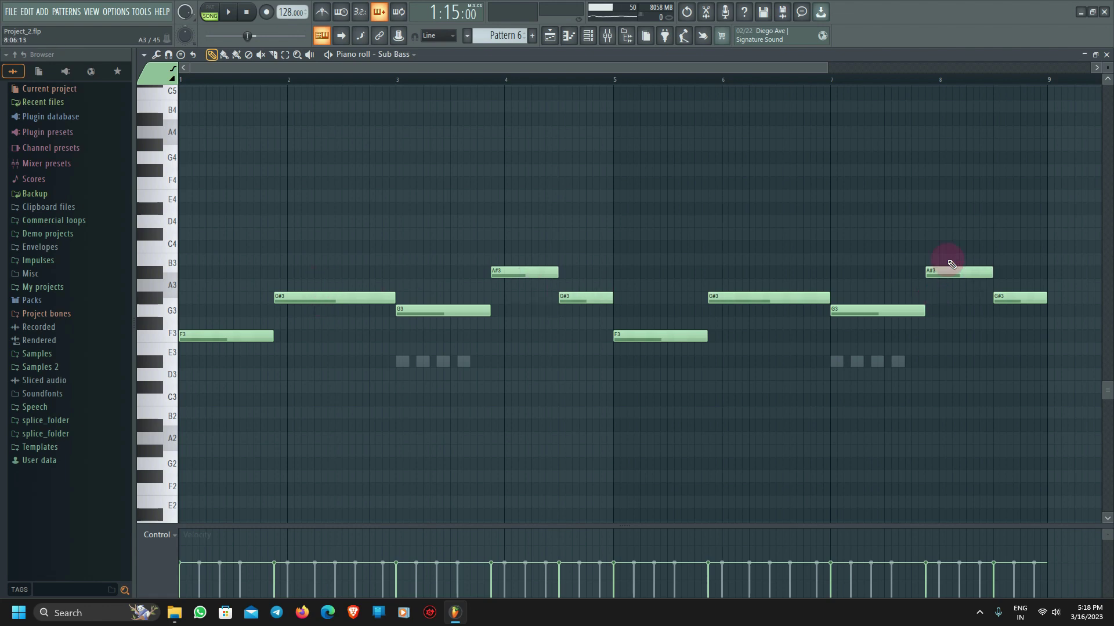
Look through the mixer tracks, select the Bass track and briefly play the selection.
click(608, 36)
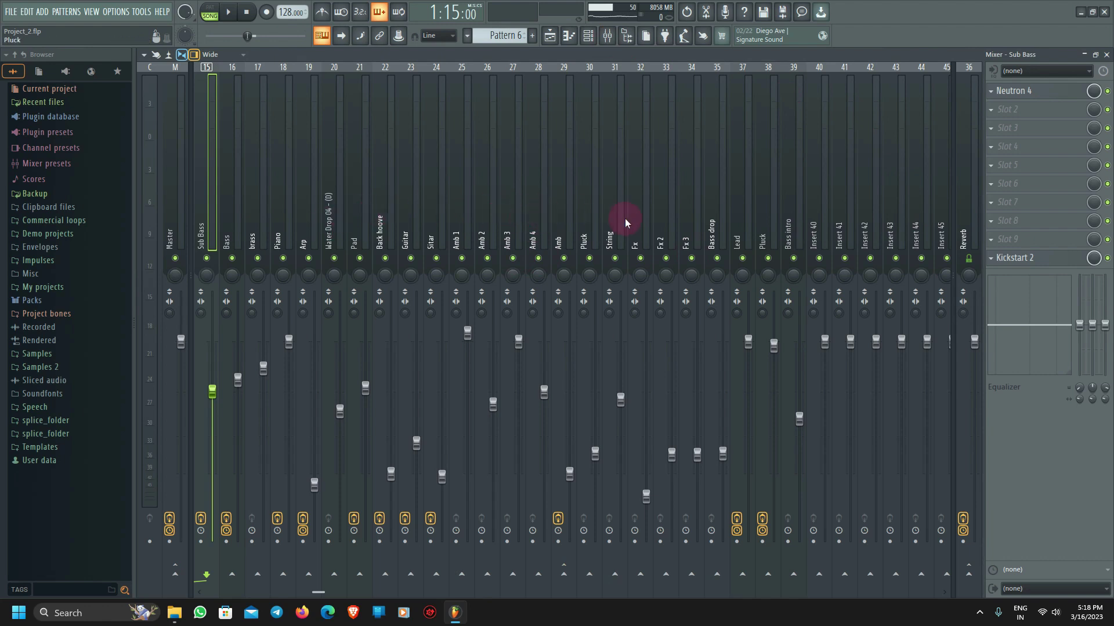
click(405, 225)
click(289, 218)
click(258, 219)
click(232, 219)
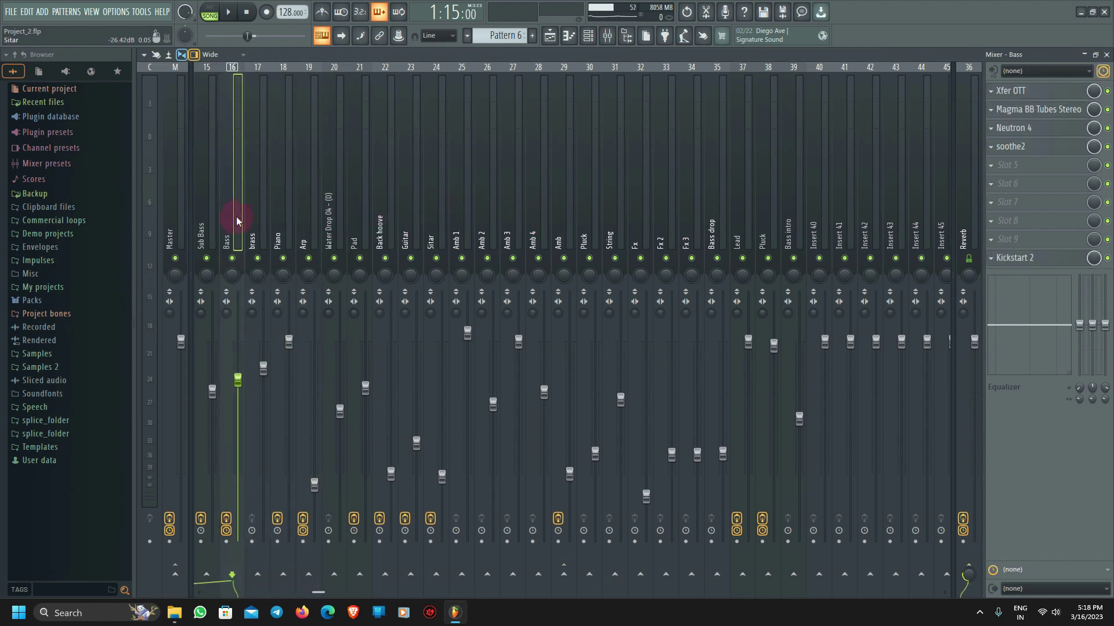
key(space)
key(space)
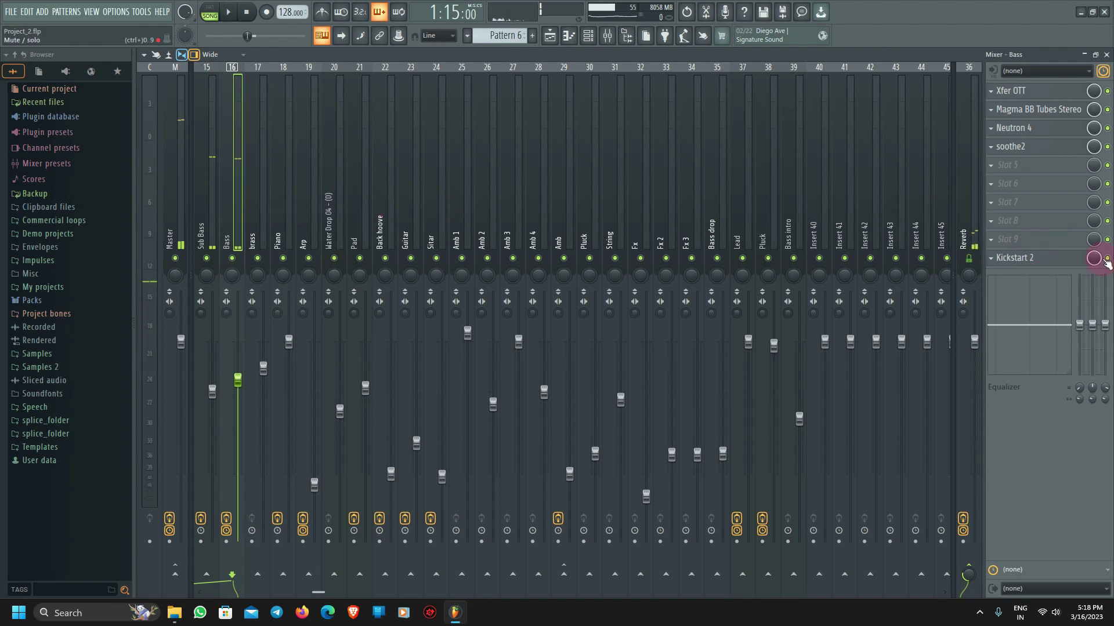
Play Pattern 6 while viewing the Sub Bass notes in the piano roll and the bass layers in the channel rack.
key(F7)
key(space)
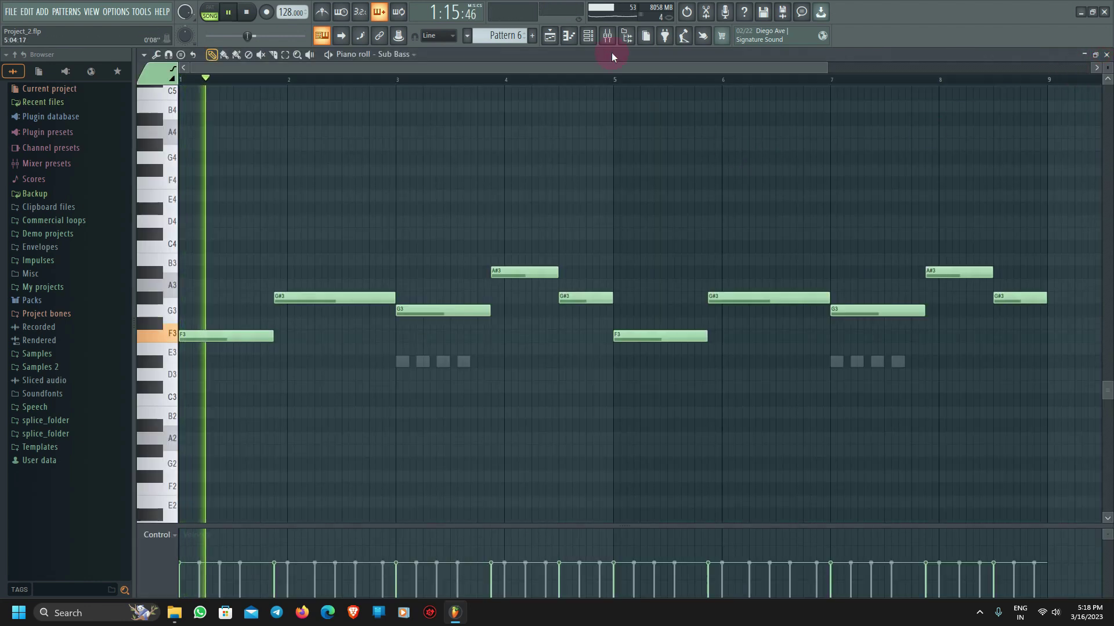
click(589, 37)
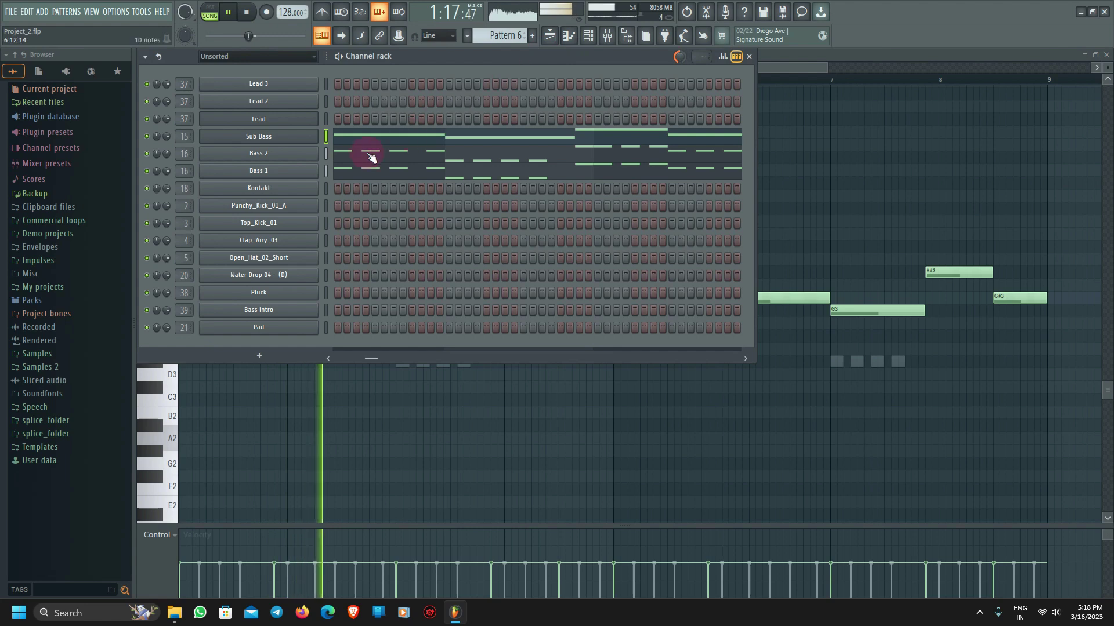
key(space)
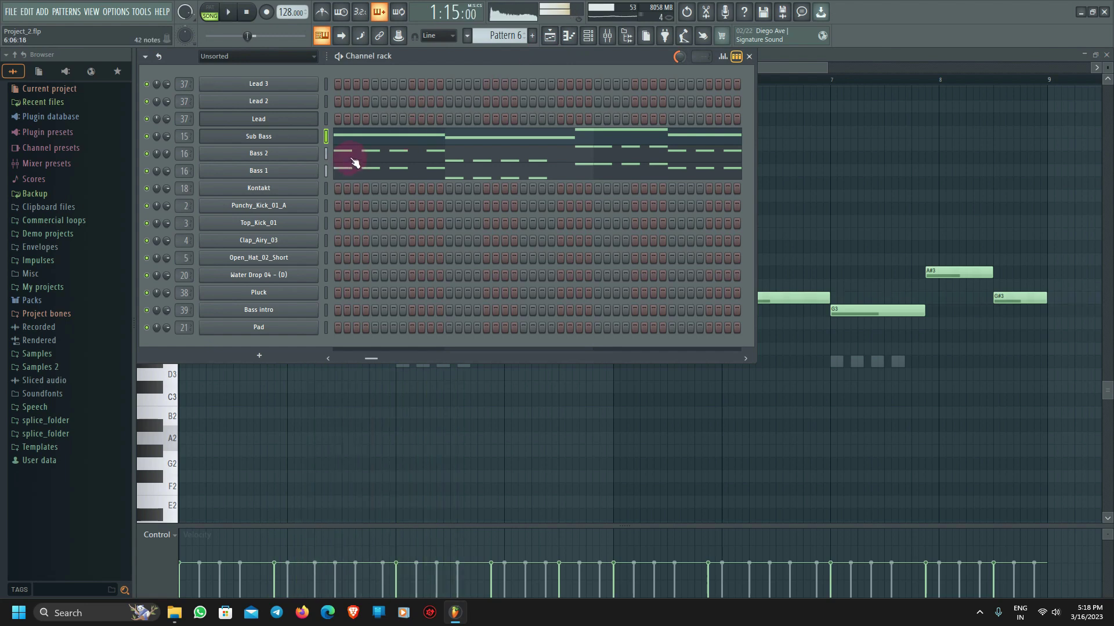
Open the Bass 2 channel's Serum patch and play the Sub Bass channel in solo.
click(285, 152)
drag(322, 110, 556, 122)
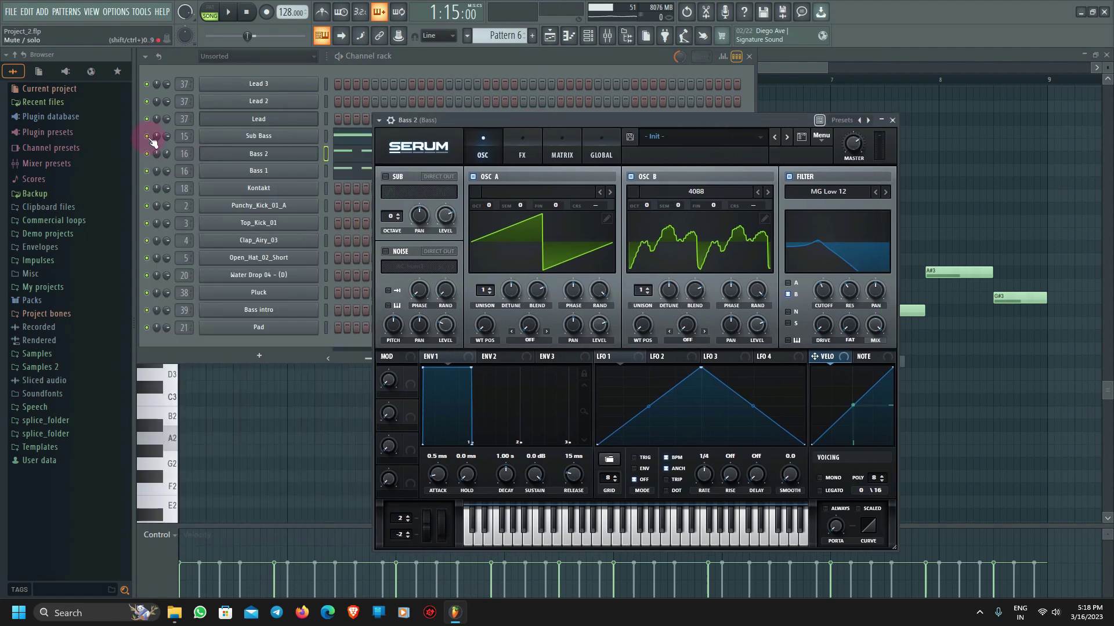
click(266, 138)
key(space)
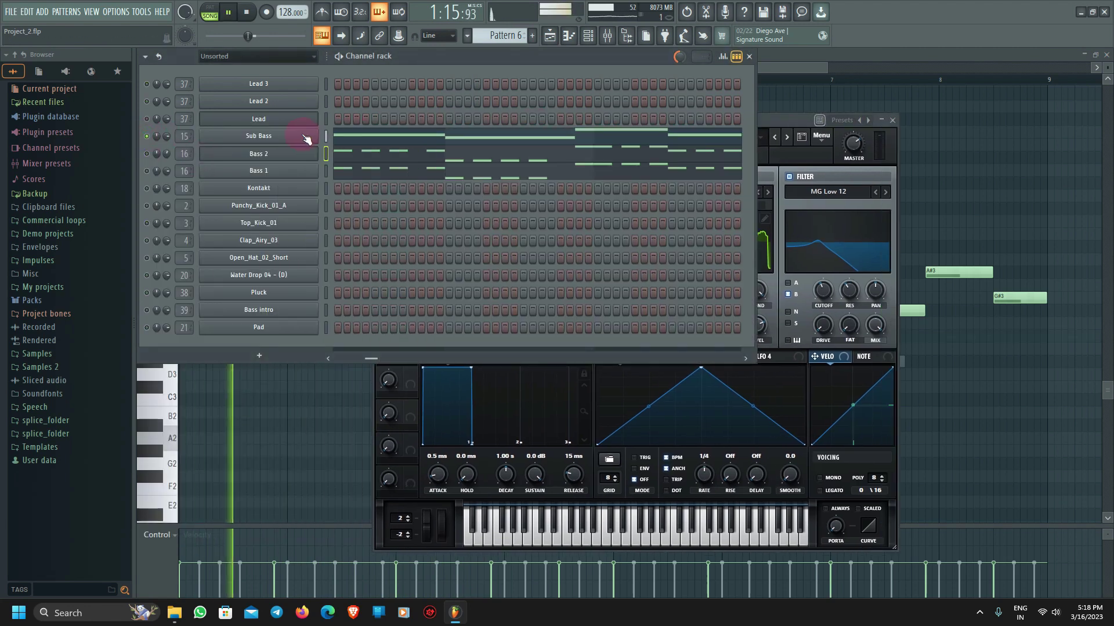
key(space)
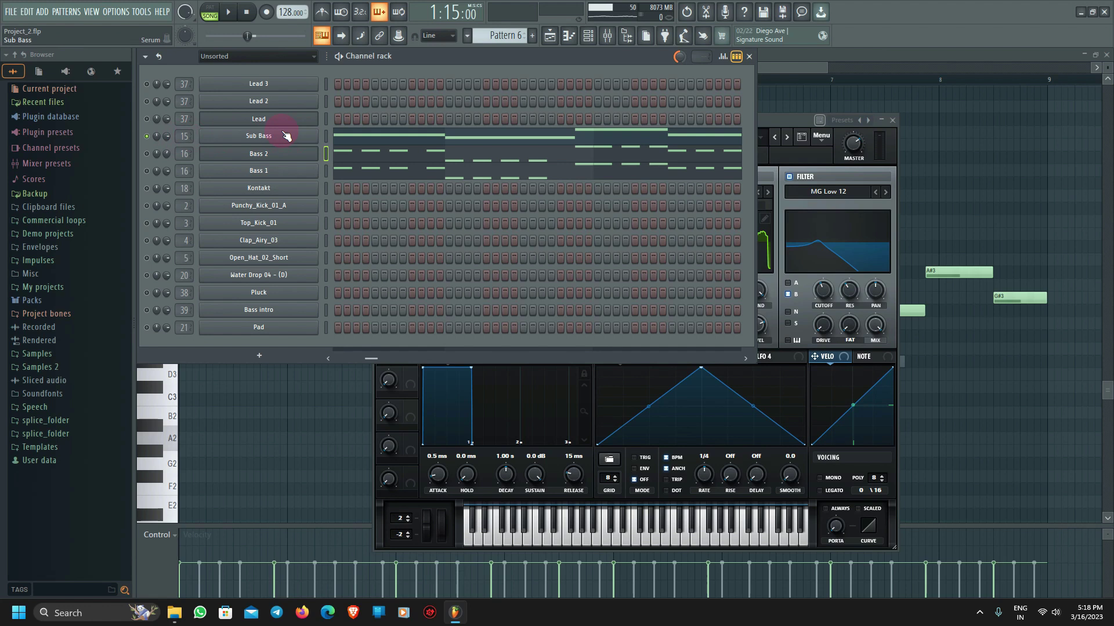
Play the Bass 2 channel in solo and examine its Serum oscillators and effects page.
click(248, 154)
key(space)
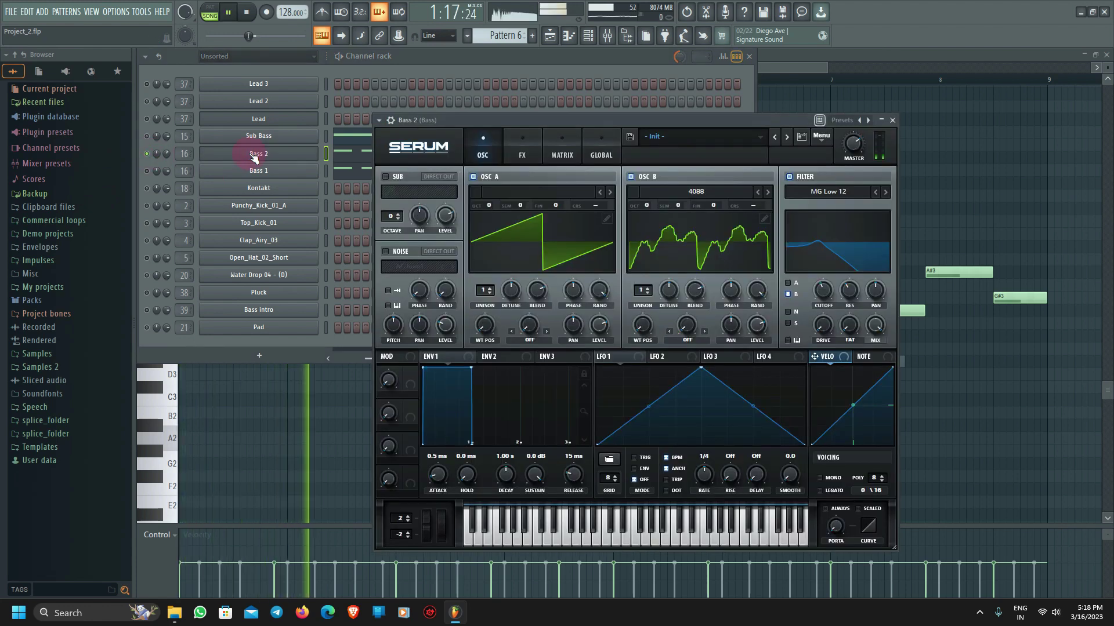
key(space)
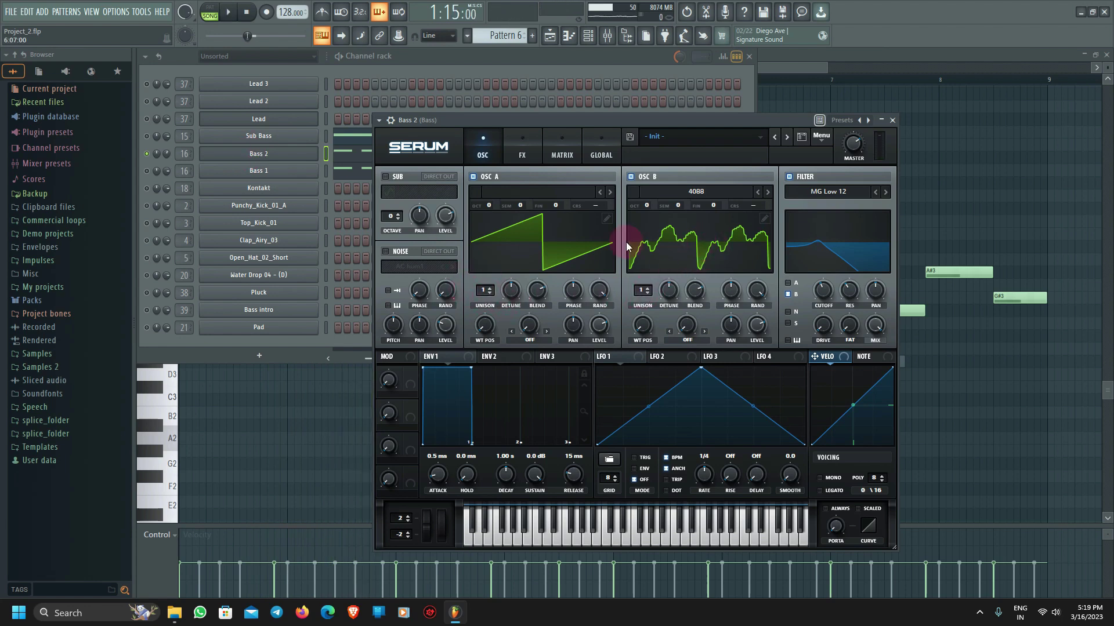
click(524, 153)
click(482, 153)
Solo the Bass 1 channel, play it and examine its Serum oscillators and effects page.
right_click(152, 171)
click(253, 172)
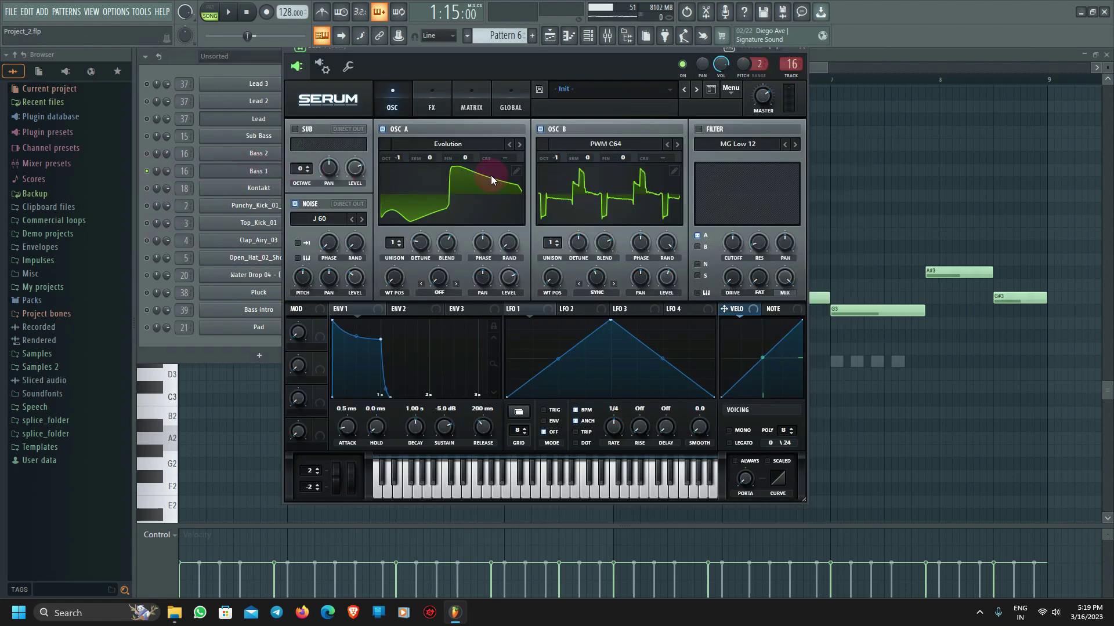
key(space)
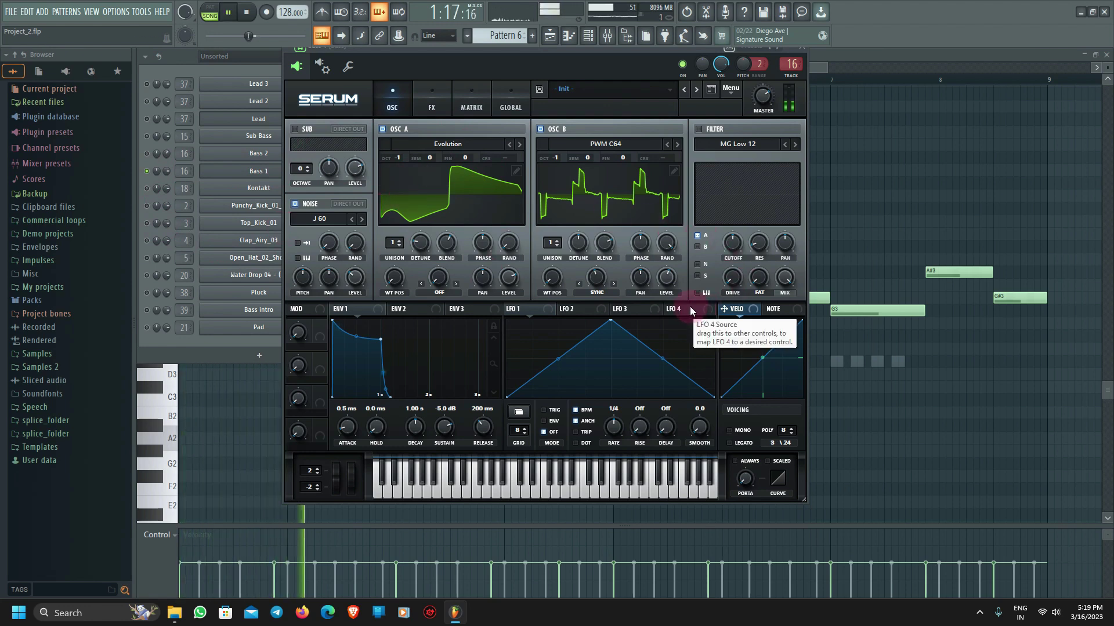
key(space)
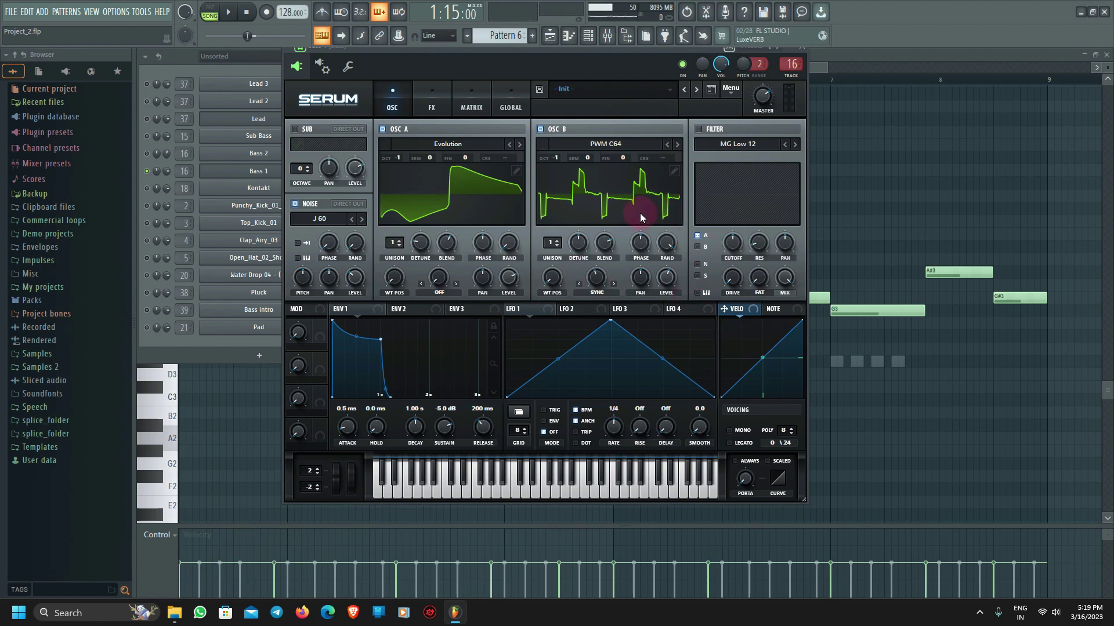
click(435, 106)
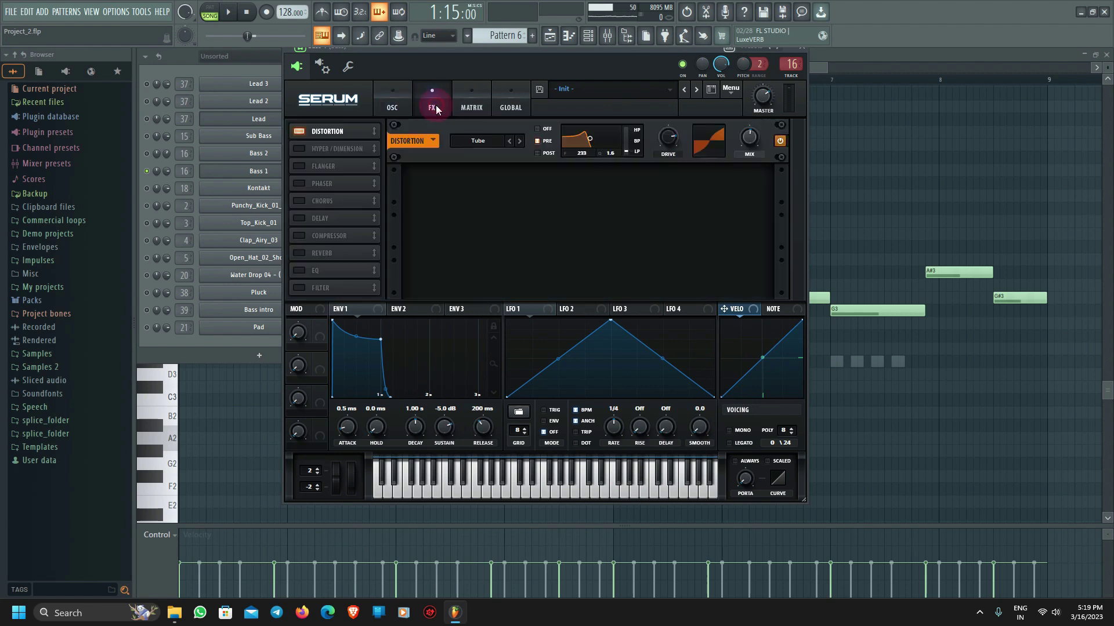
click(401, 103)
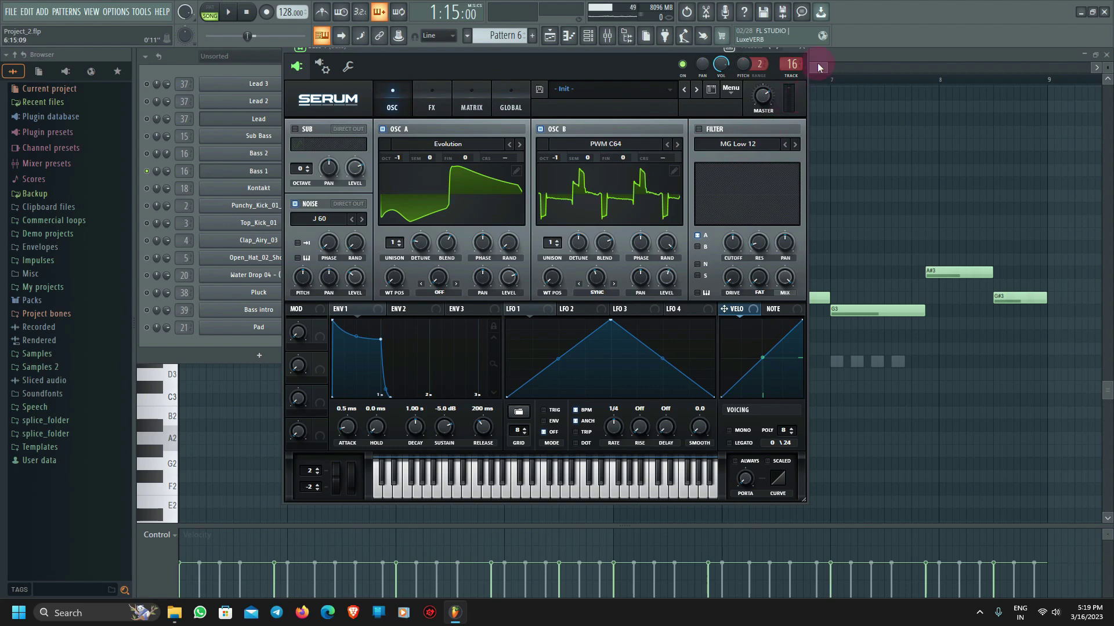
click(802, 48)
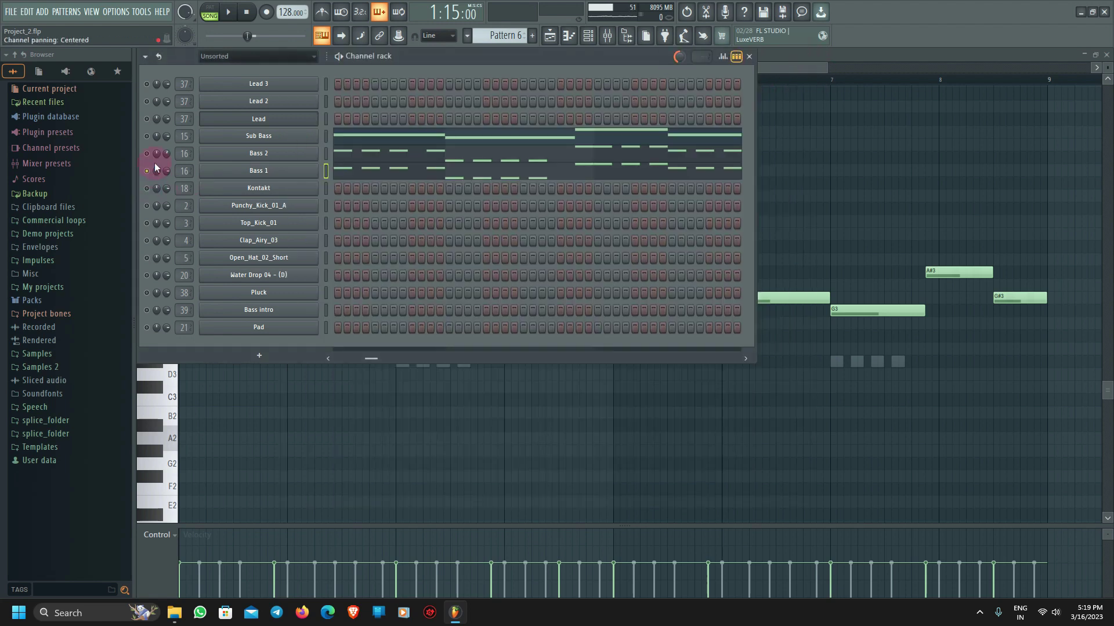
Play the Pattern 6 bass channels together without solo and return to the playlist.
key(space)
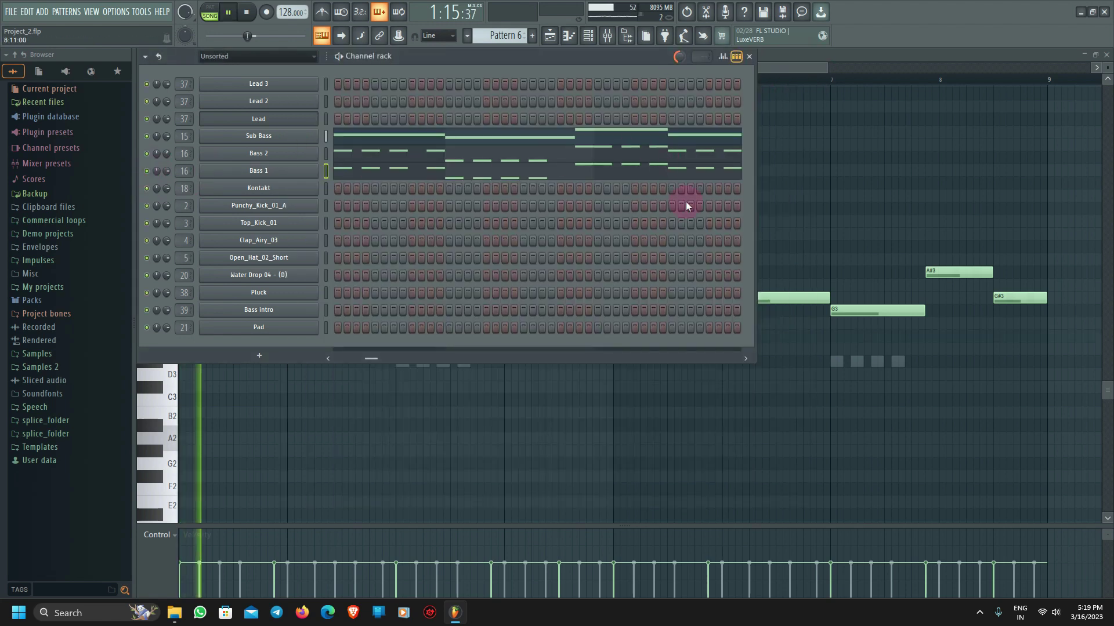
click(550, 36)
key(space)
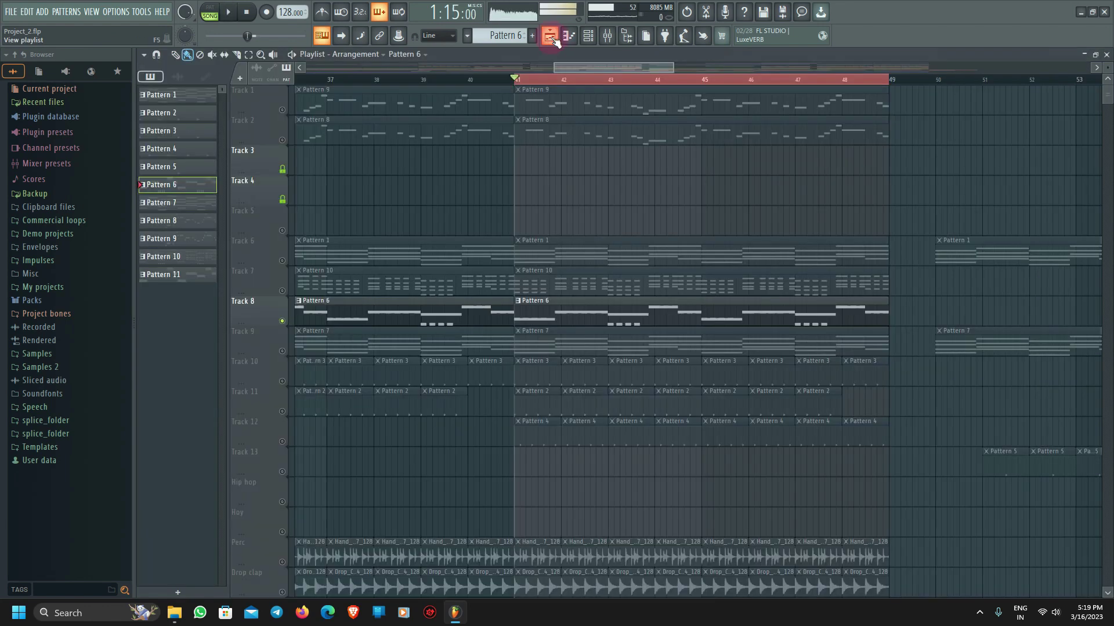
Solo Track 9 in the playlist, audition it and select its Pattern 7 clip at bar 41.
click(292, 348)
key(space)
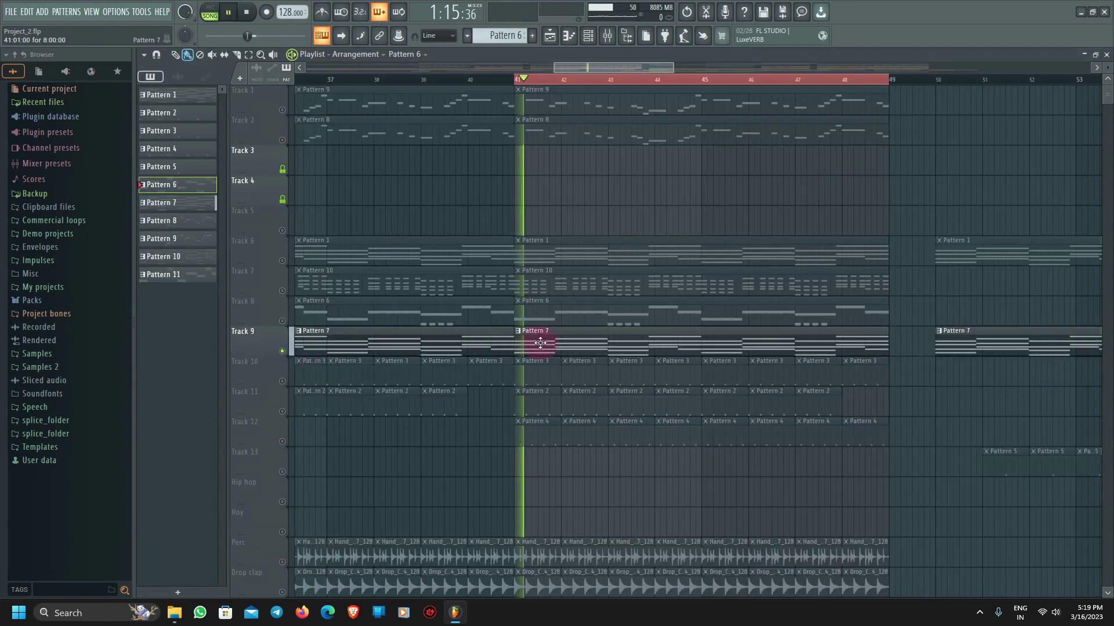
key(space)
click(598, 339)
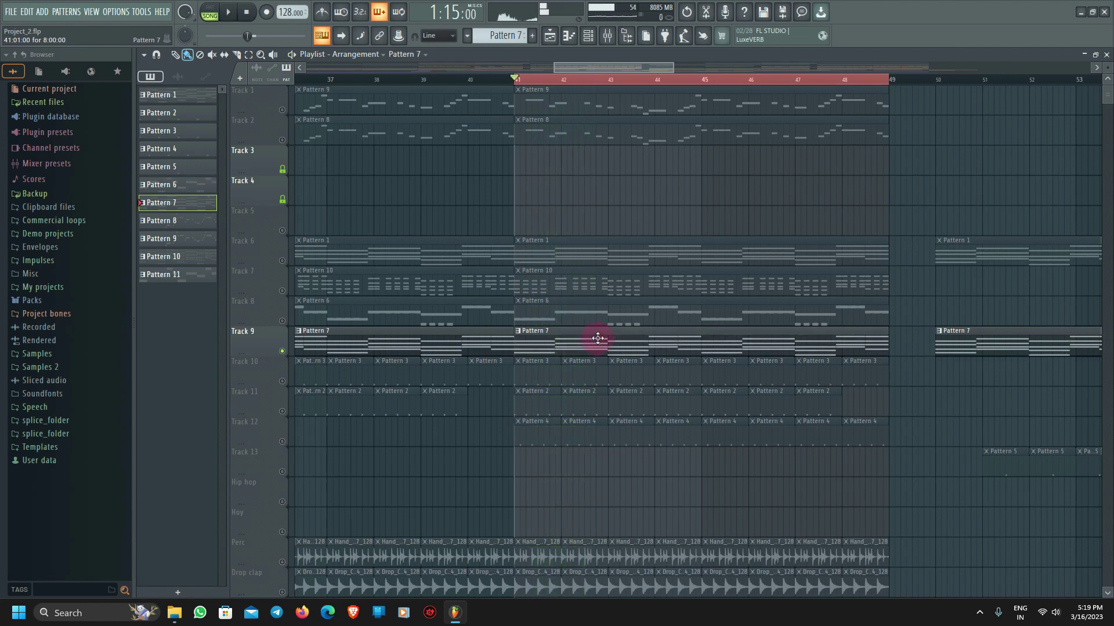
Open Pattern 7's Pad channel from the channel rack and examine its Serum oscillator and effects pages.
click(588, 44)
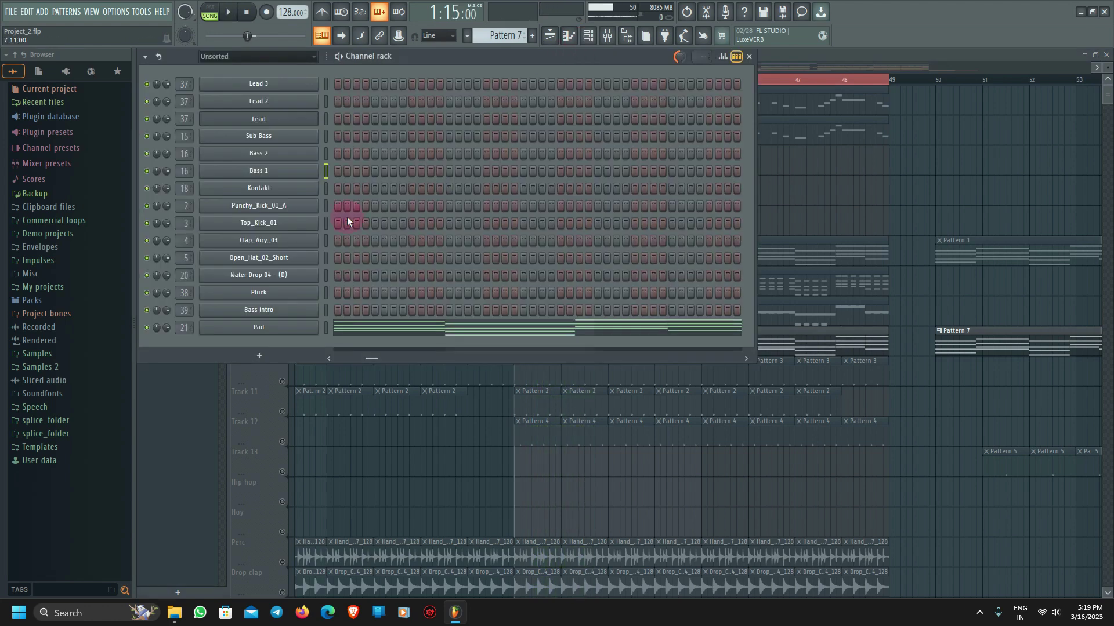
click(272, 328)
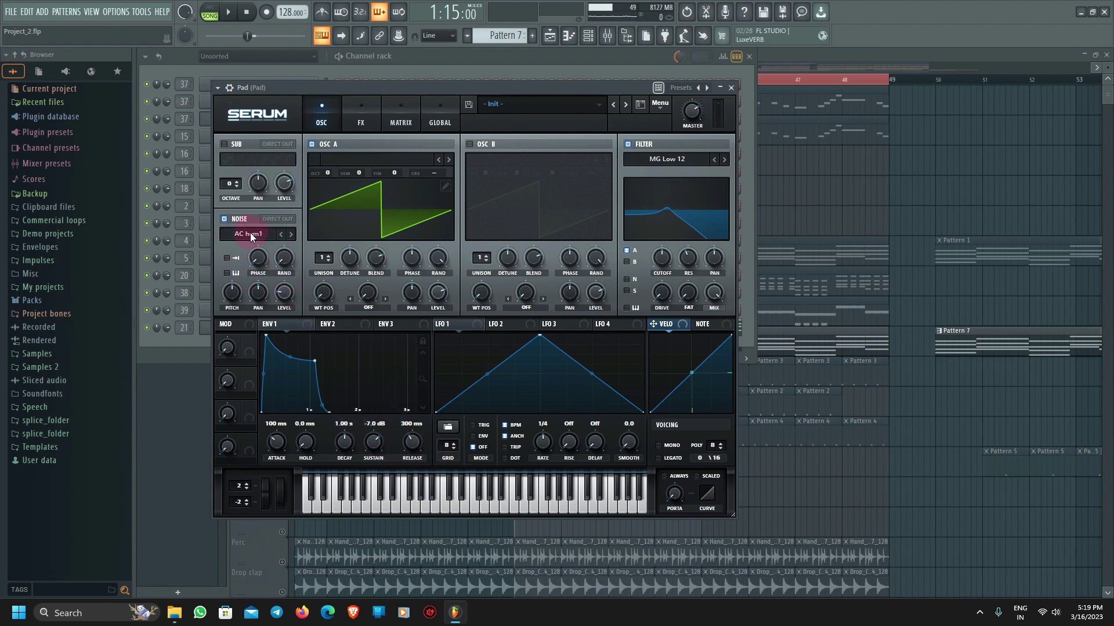
click(361, 117)
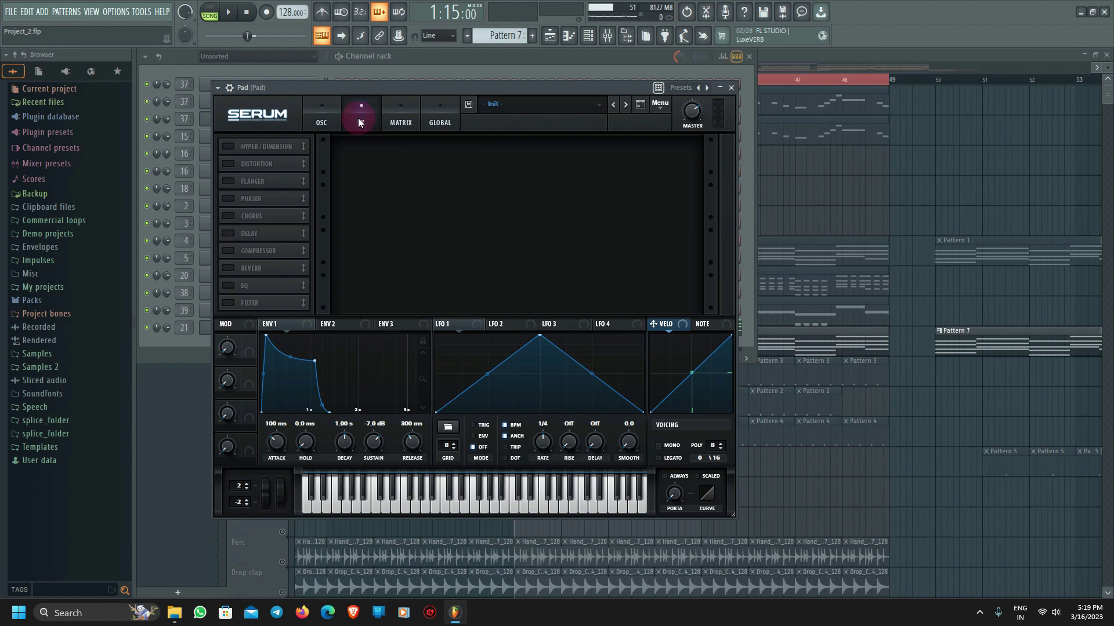
click(322, 118)
Examine the Neutron 4 equalizer settings on the Pad mixer track.
click(606, 35)
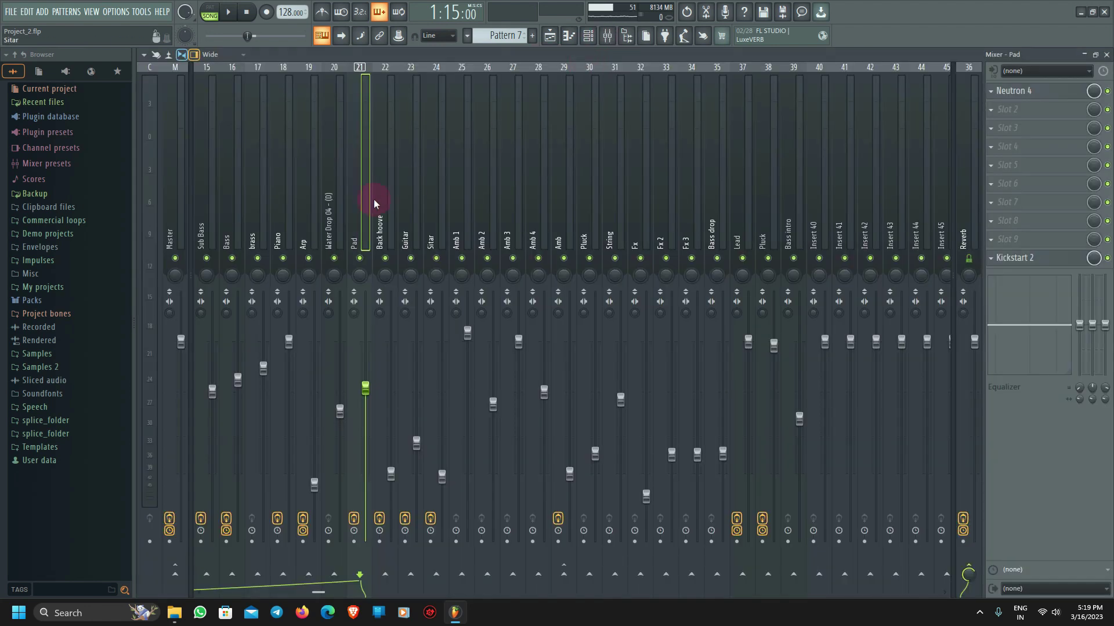
click(1040, 91)
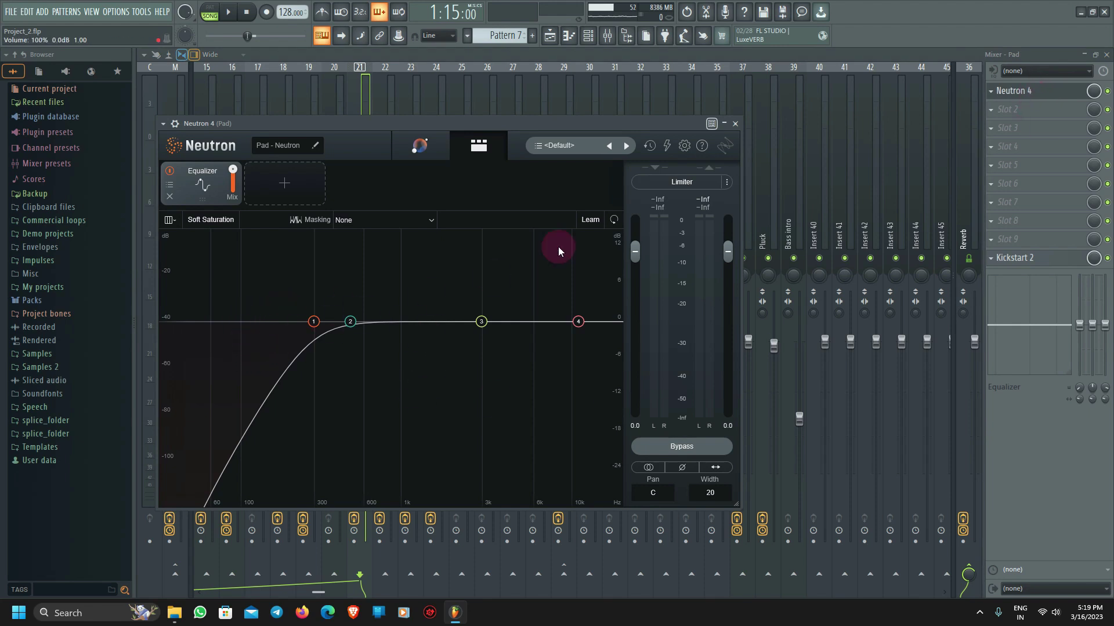
click(735, 123)
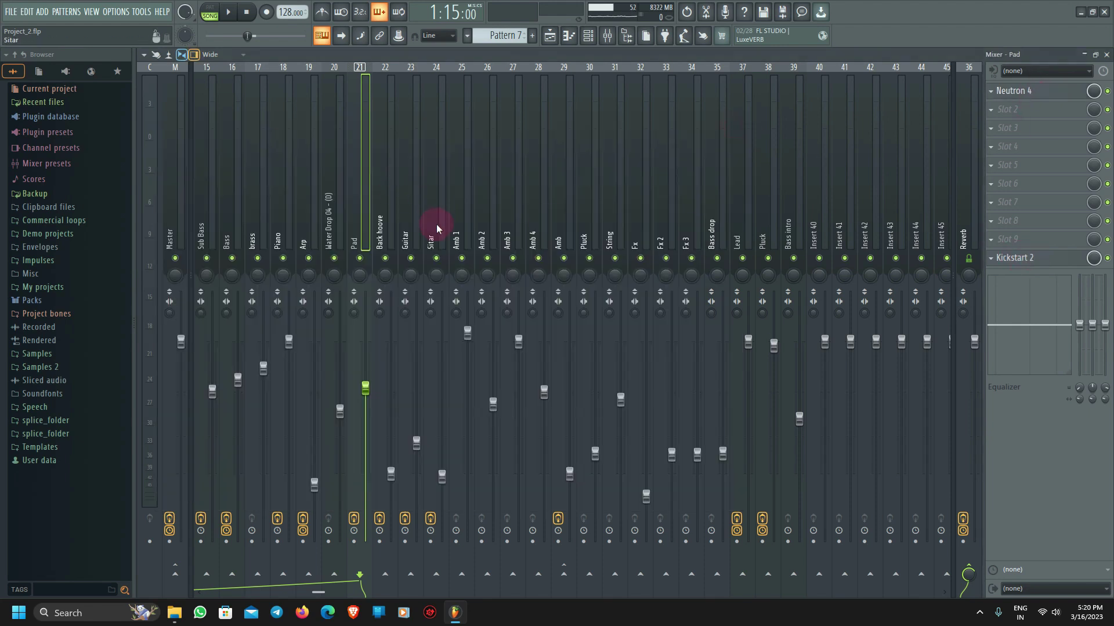
Select the Bass track in the mixer to view its effect chain.
key(Left)
key(Left)
key(Left)
key(Left)
key(Left)
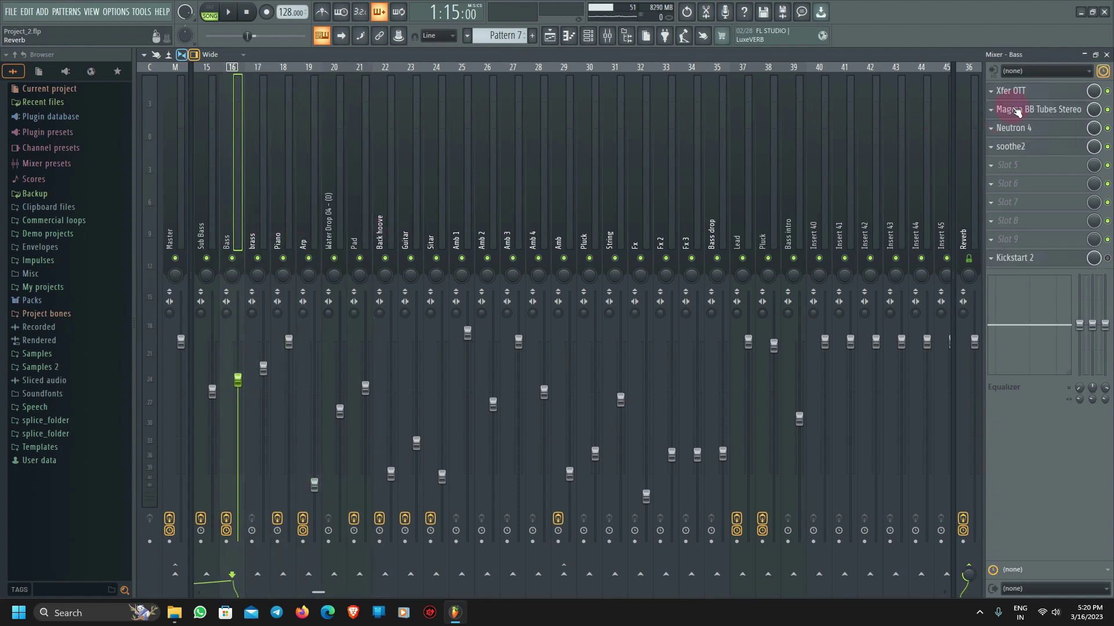
Examine the Bass track's Xfer OTT and Magma BB Tubes settings and its Neutron 4 compressor and equalizer.
click(1037, 92)
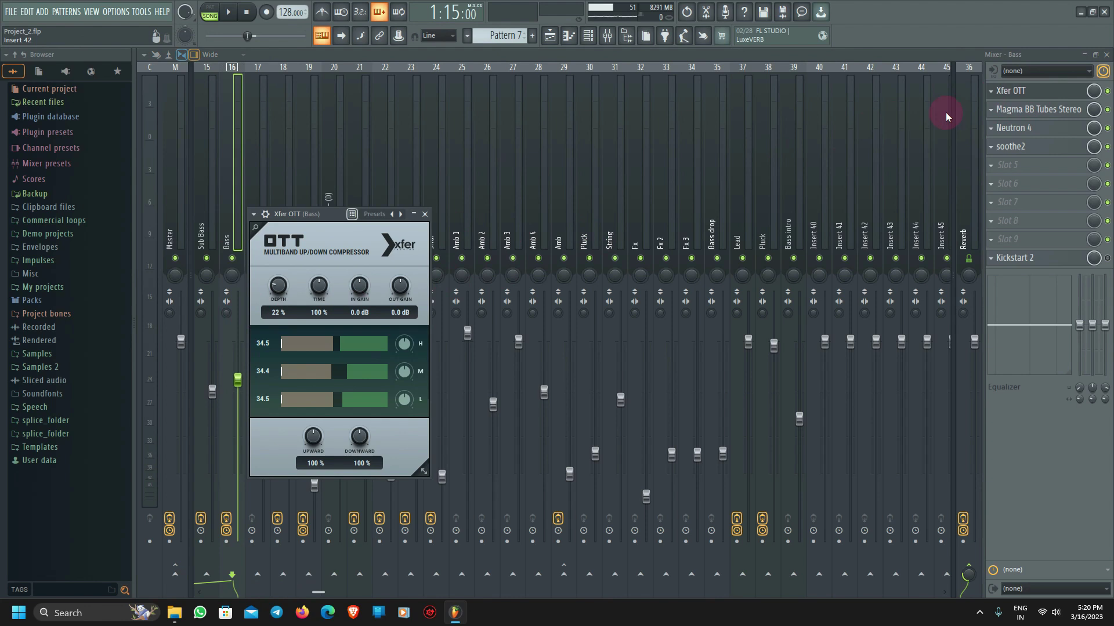
click(1014, 109)
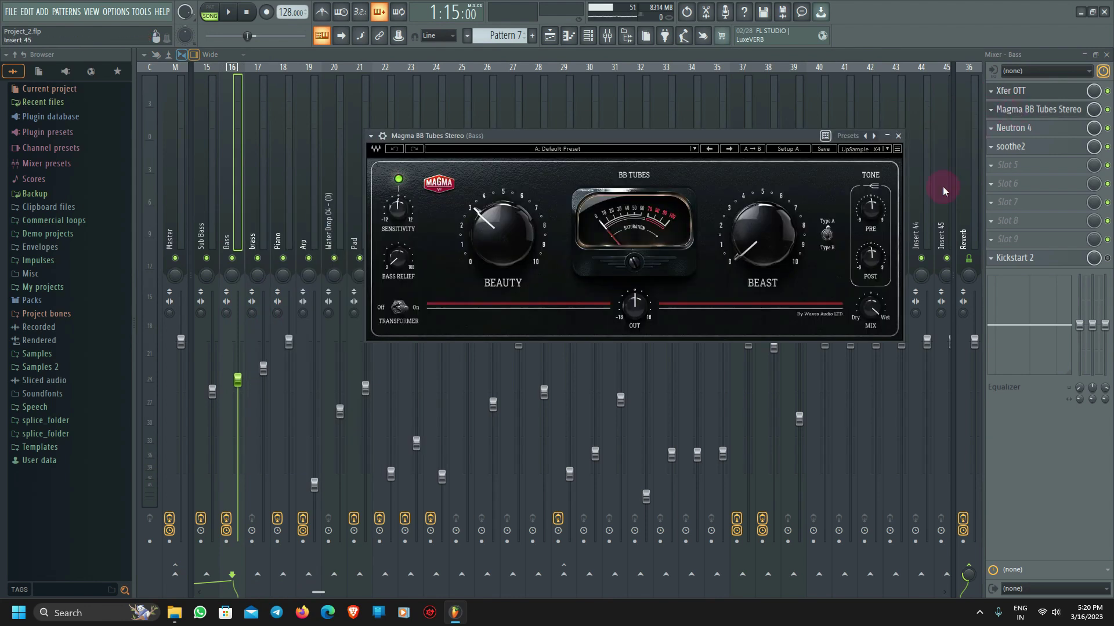
click(1027, 126)
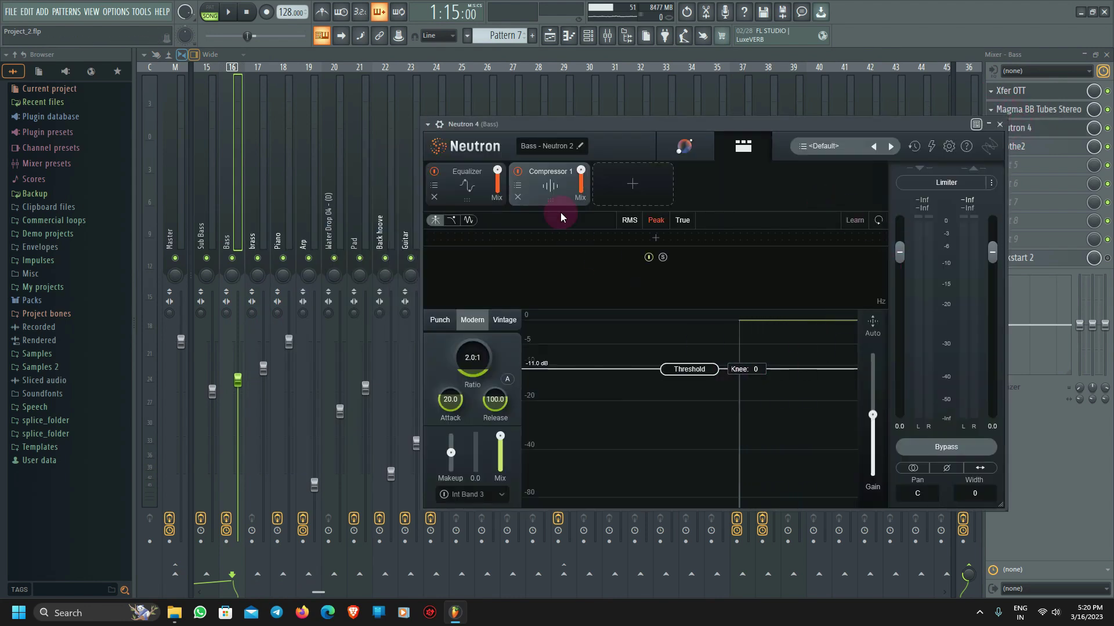
click(479, 200)
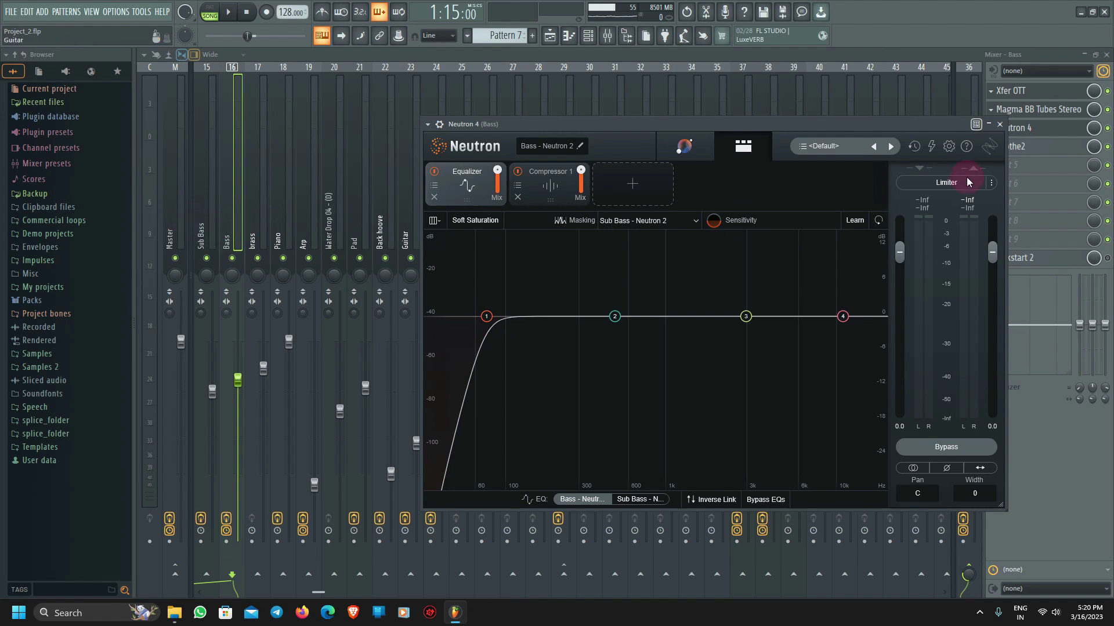
click(999, 124)
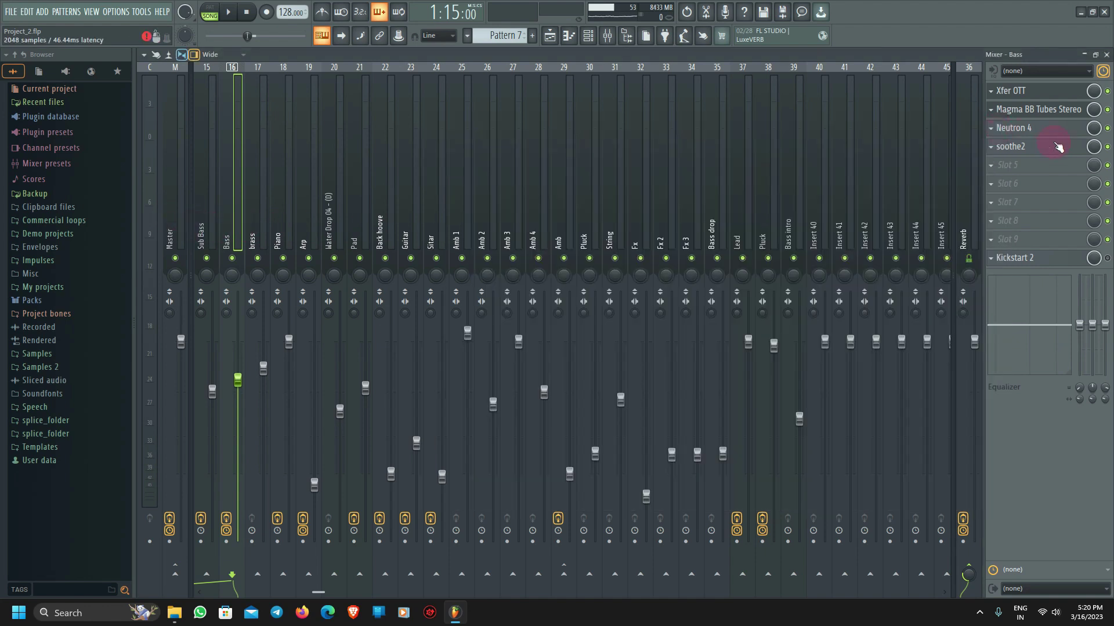
View the Bass track's soothe2 settings and switch on its Kickstart 2 effect.
click(1057, 147)
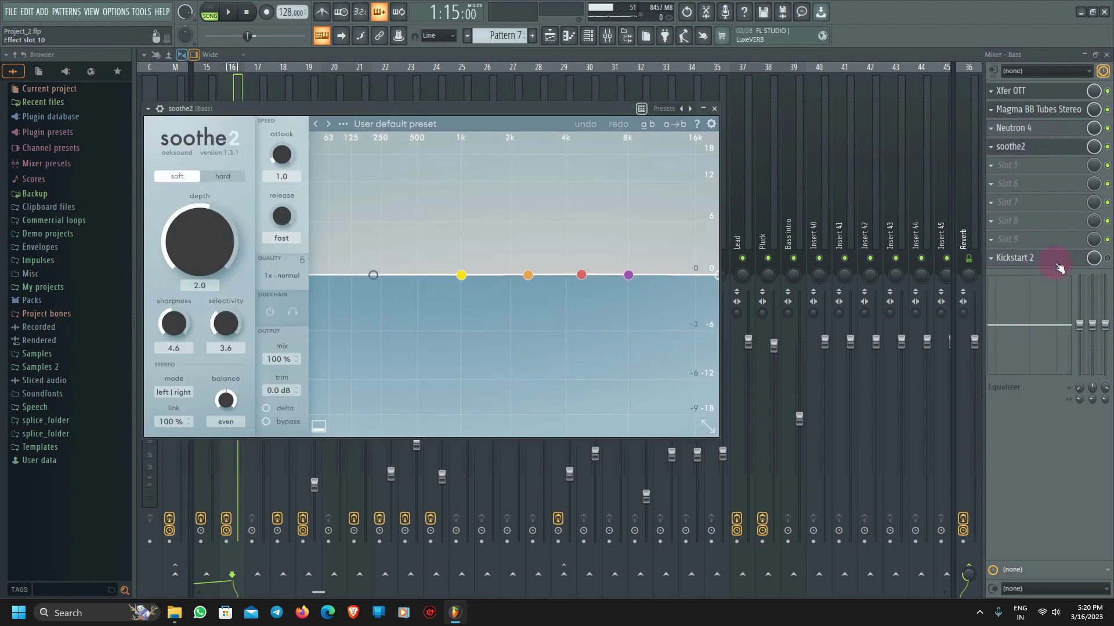
click(1107, 258)
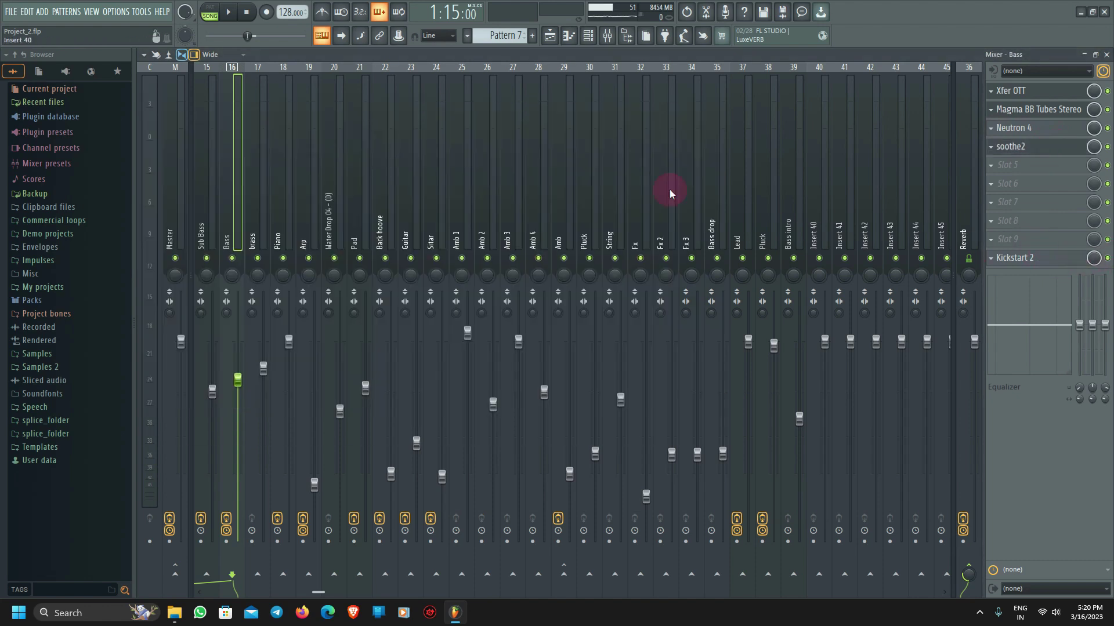
Examine the Neutron 4 equalizer on the Sub Bass mixer track, and return to the playlist.
scroll(229, 233, up, 1)
scroll(229, 233, down, 1)
scroll(231, 233, up, 1)
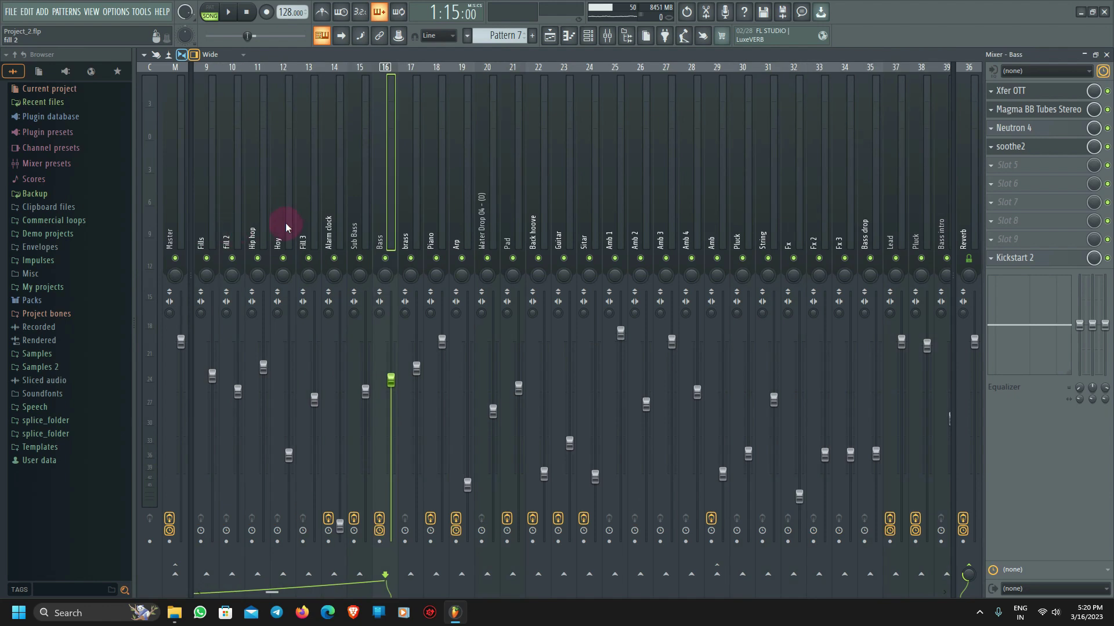
click(353, 231)
click(1034, 92)
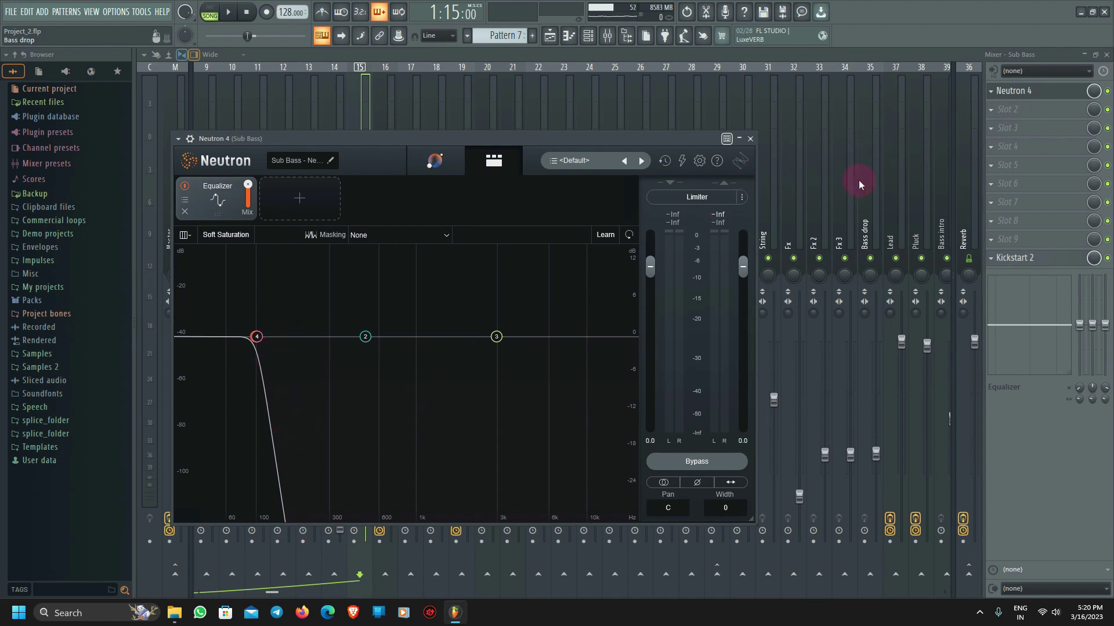
click(794, 139)
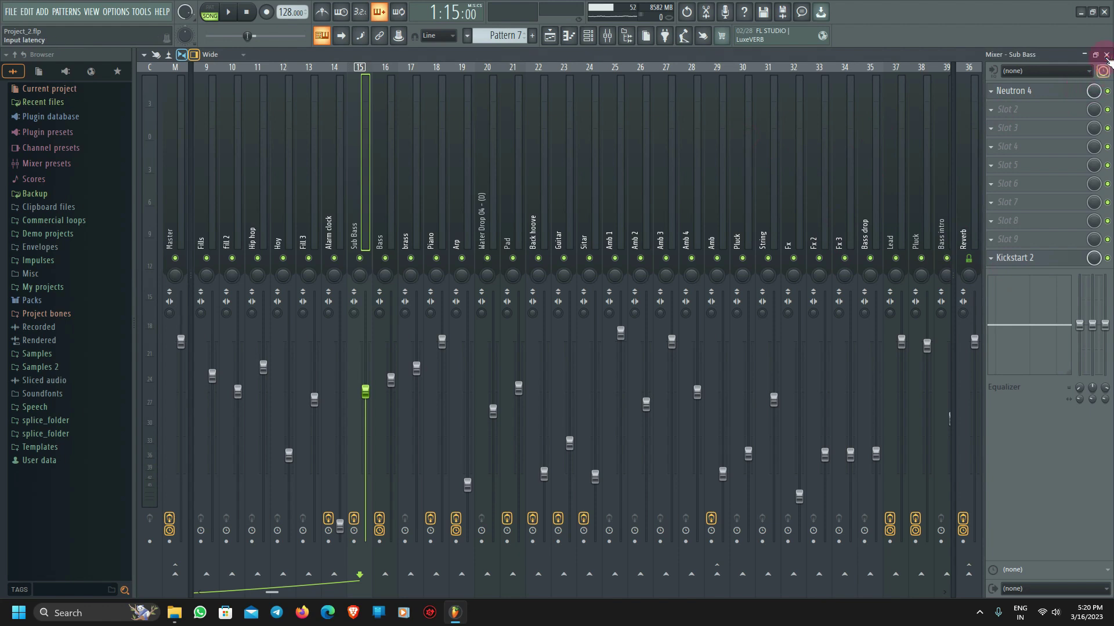
click(490, 213)
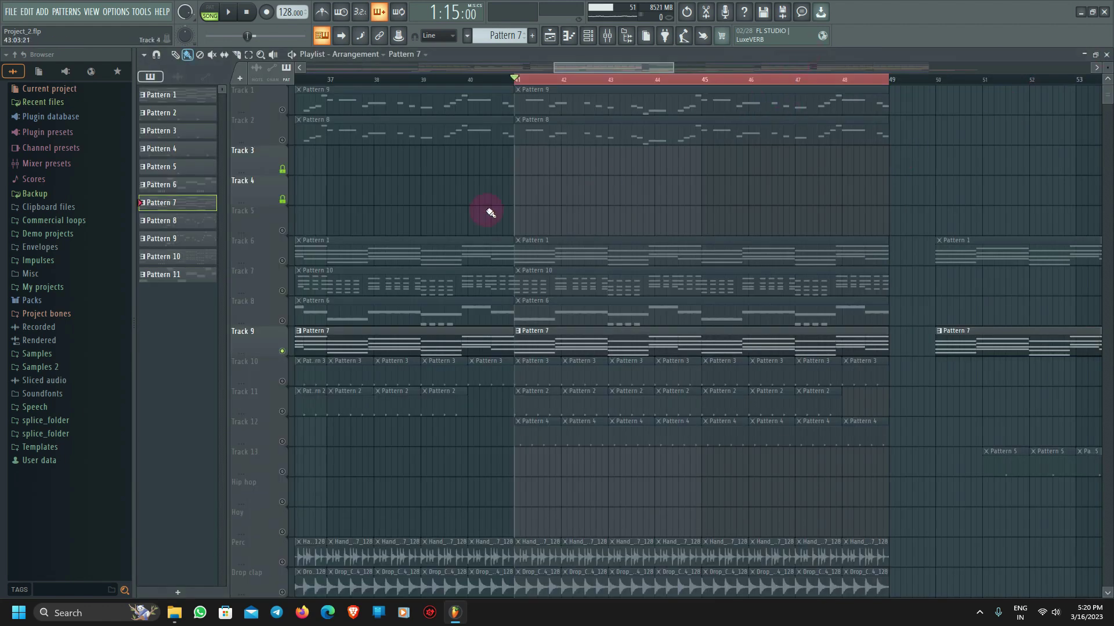
Solo Track 10 in the playlist and start playing its Pattern 3 clips from bar 41.
click(282, 382)
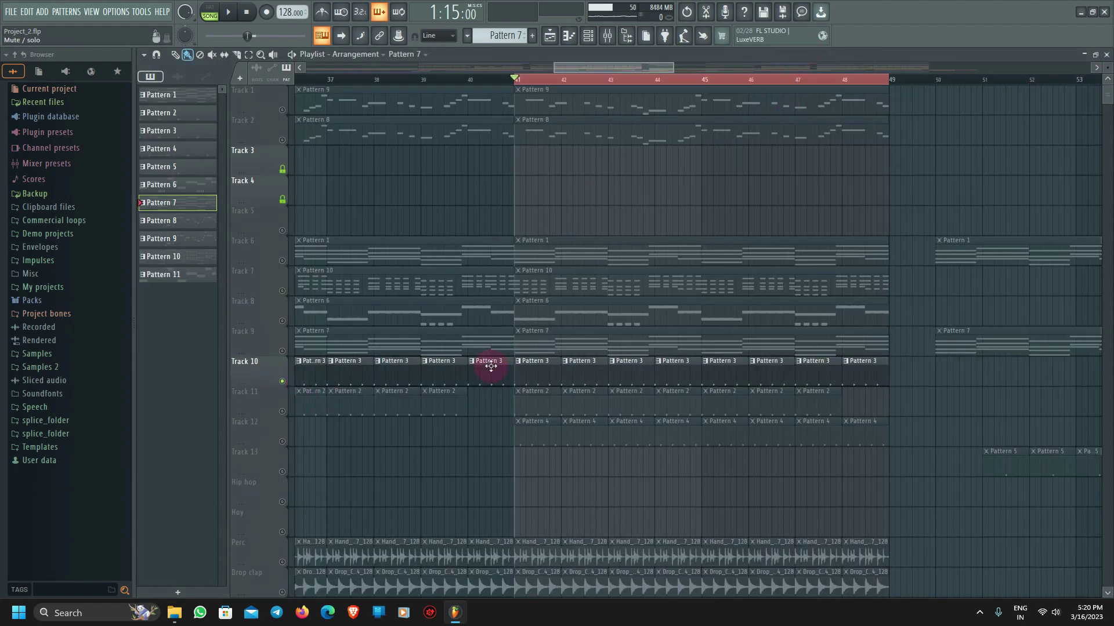
scroll(660, 368, down, 4)
scroll(620, 395, up, 3)
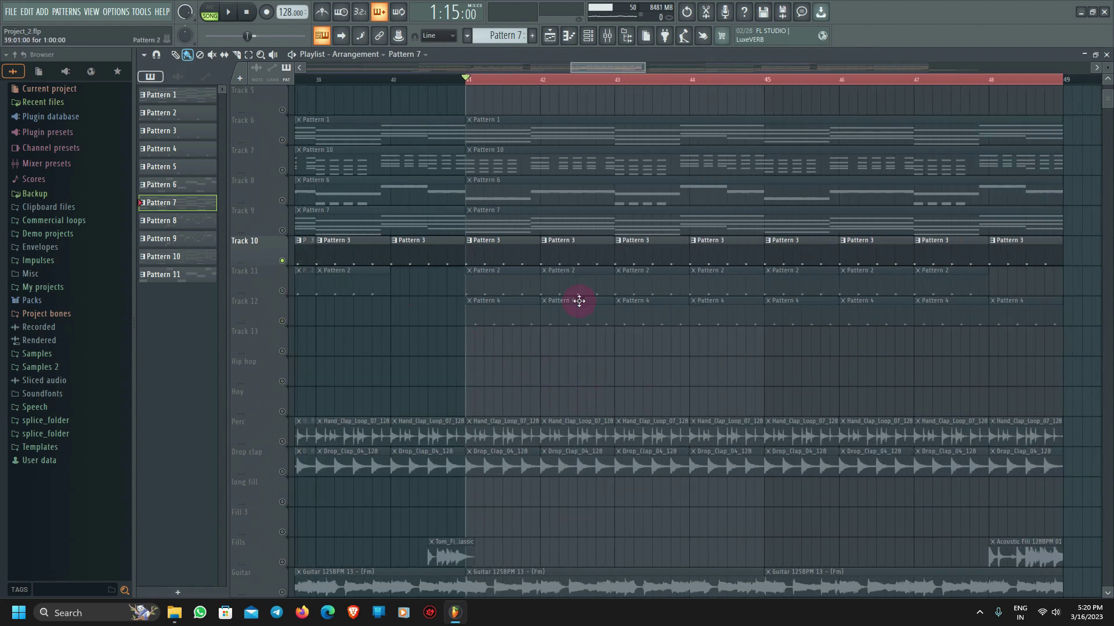
scroll(632, 372, down, 18)
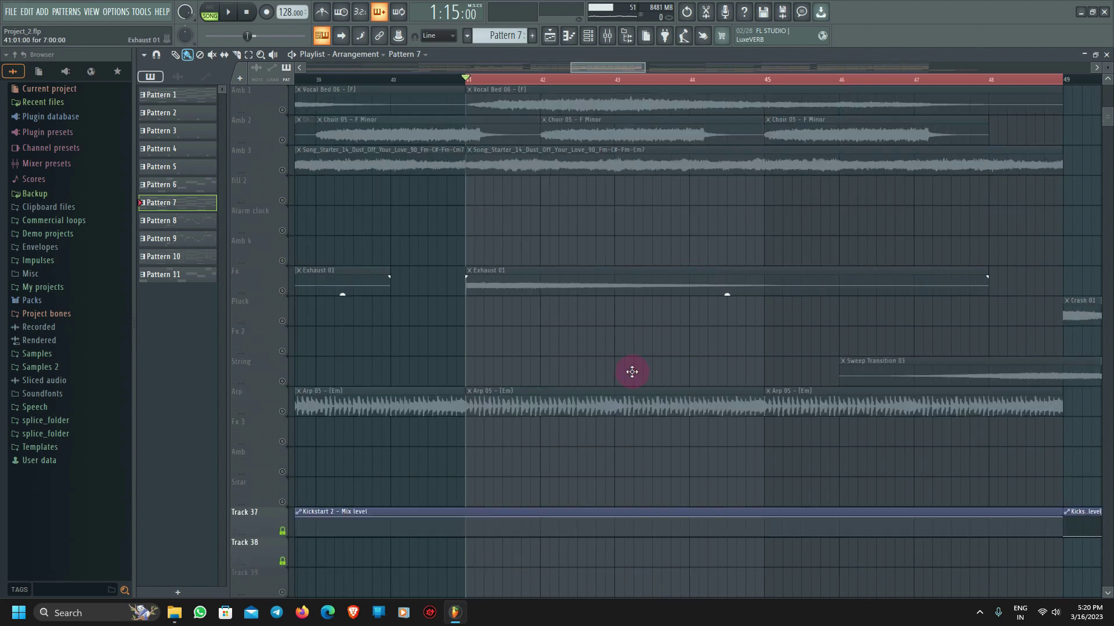
scroll(632, 372, up, 20)
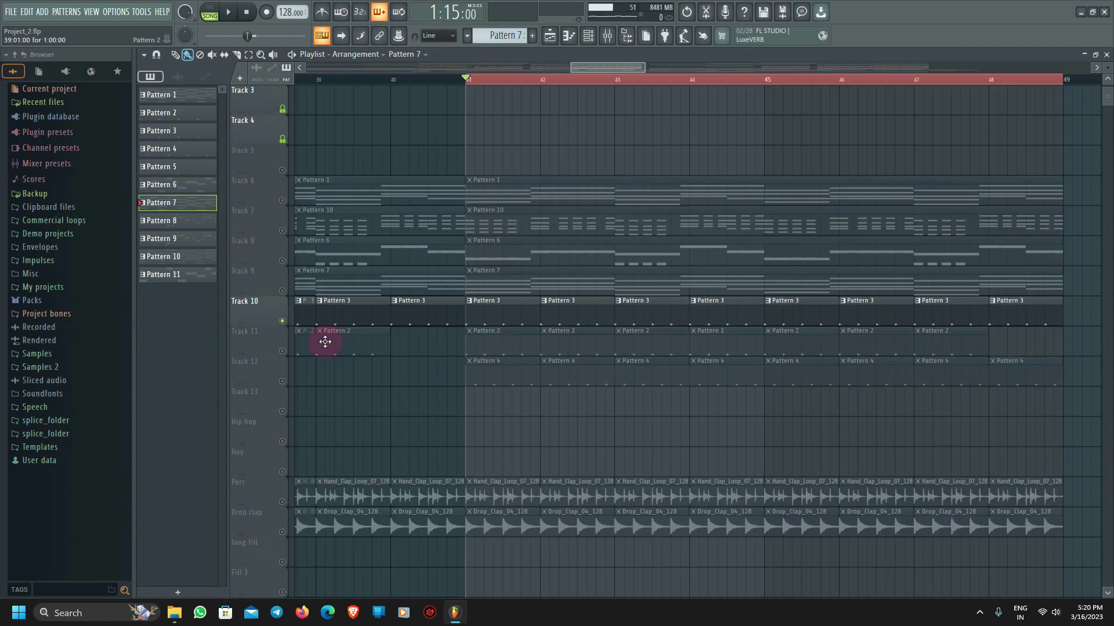
right_click(284, 323)
right_click(283, 322)
key(space)
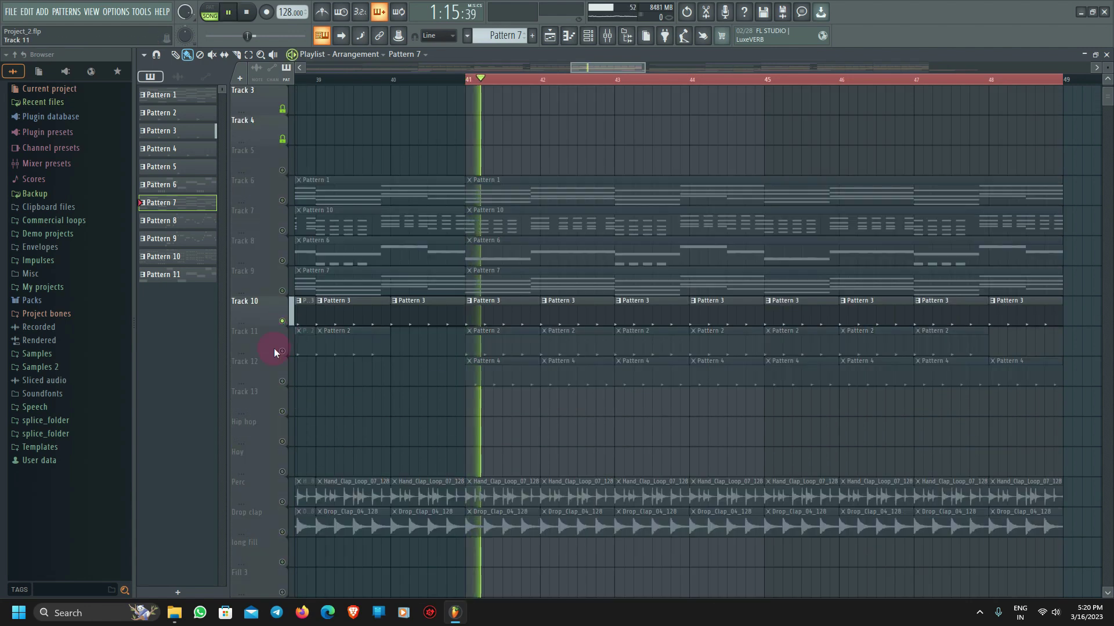
Unmute Track 11 and Track 12 during playback to hear them layered with Track 10, and stop playback.
click(282, 351)
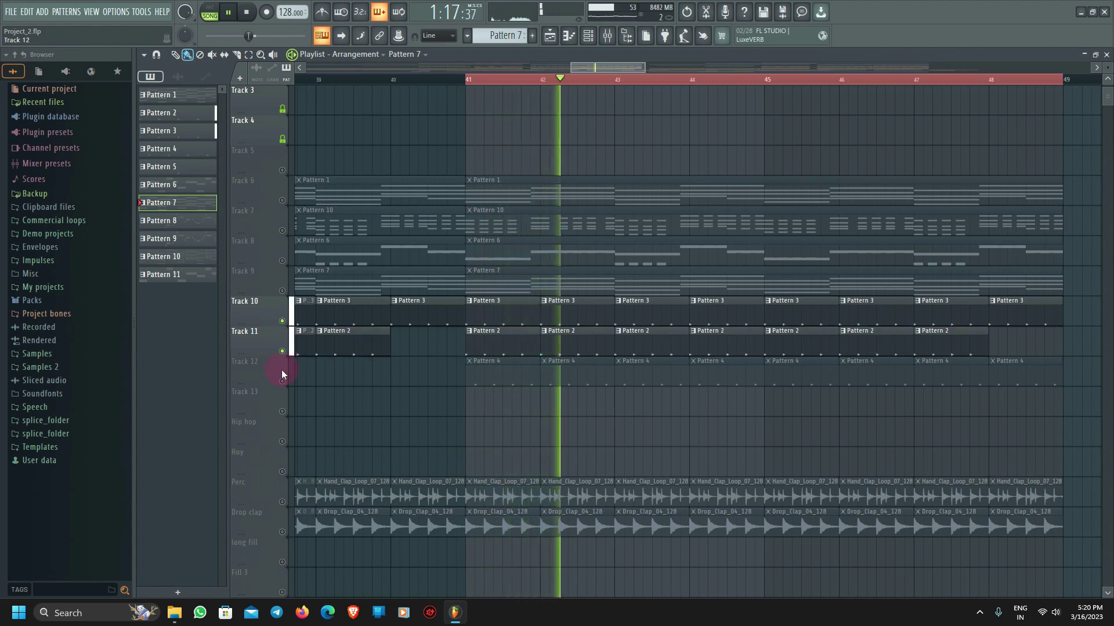
click(282, 381)
click(508, 375)
key(space)
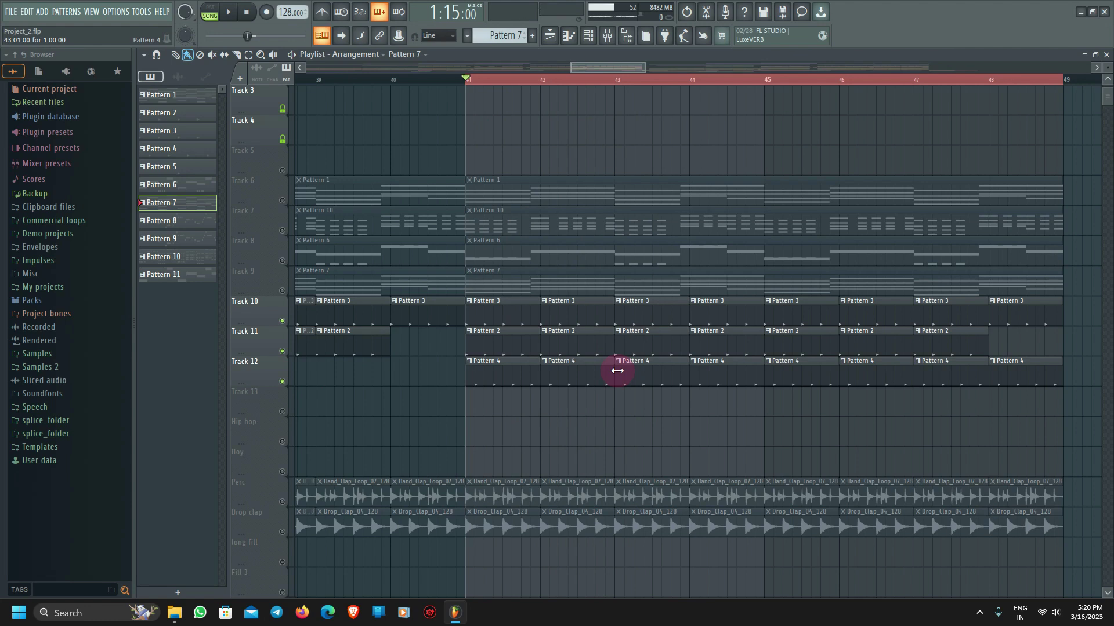
Audition the end of the Track 10, 11 and 12 patterns from just before bar 48.
scroll(575, 424, down, 2)
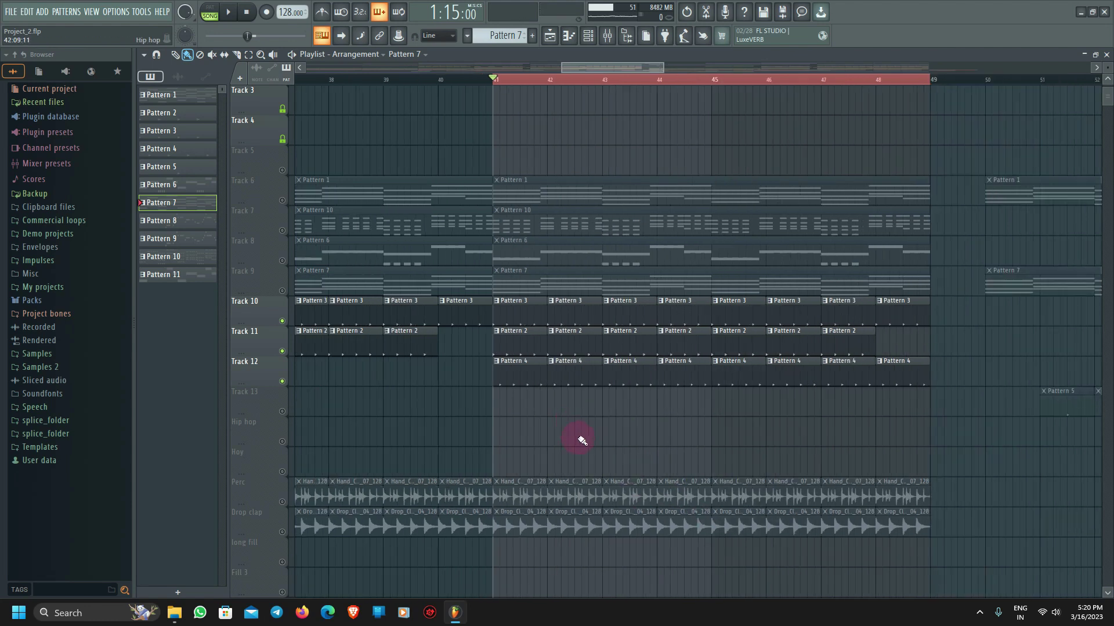
scroll(582, 441, down, 3)
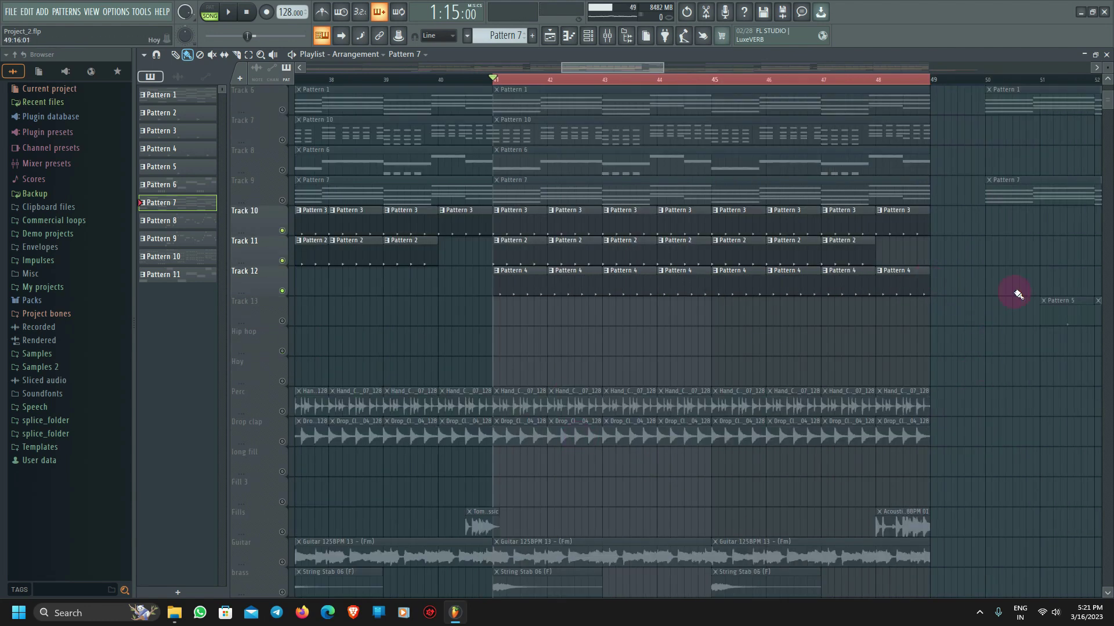
click(875, 81)
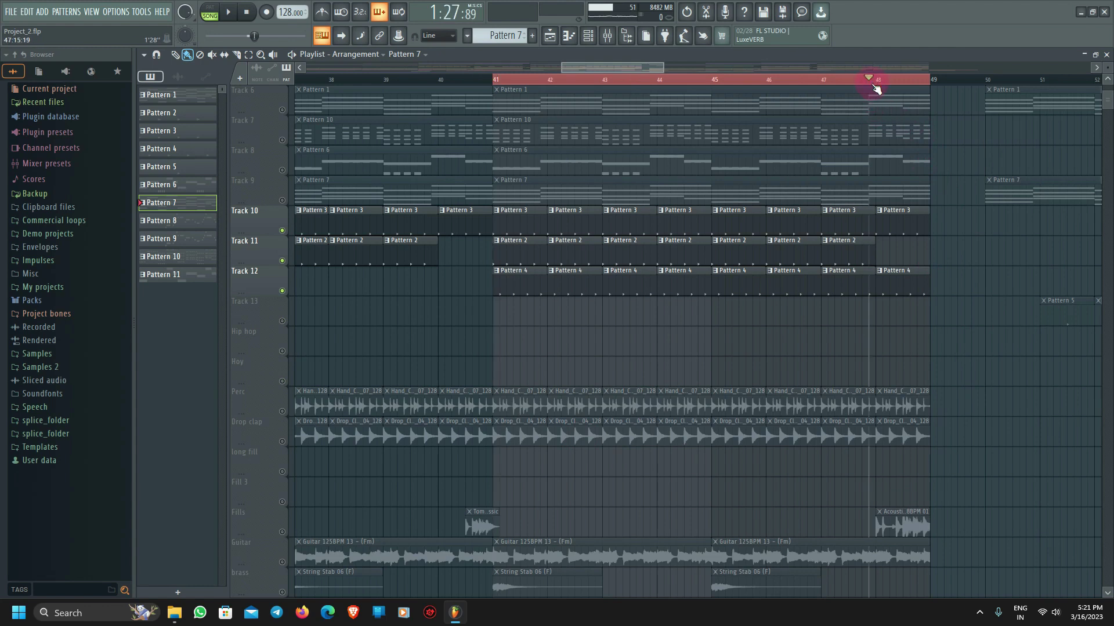
key(space)
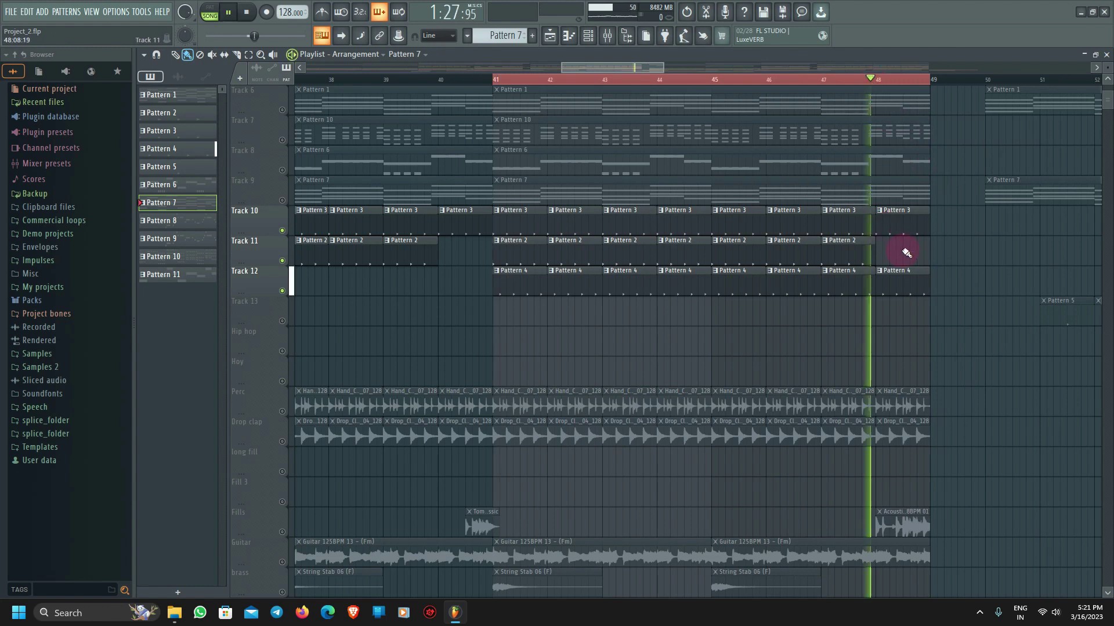
key(space)
Solo the Perc track and audition its hand clap loop from just before bar 48.
ctrl+click(289, 413)
key(space)
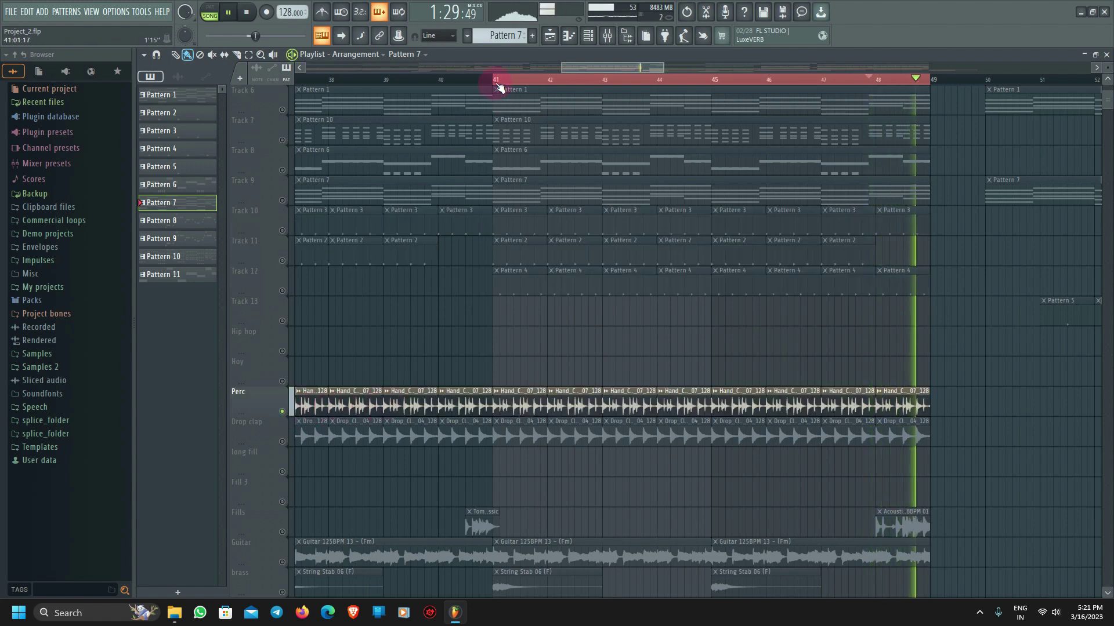
key(space)
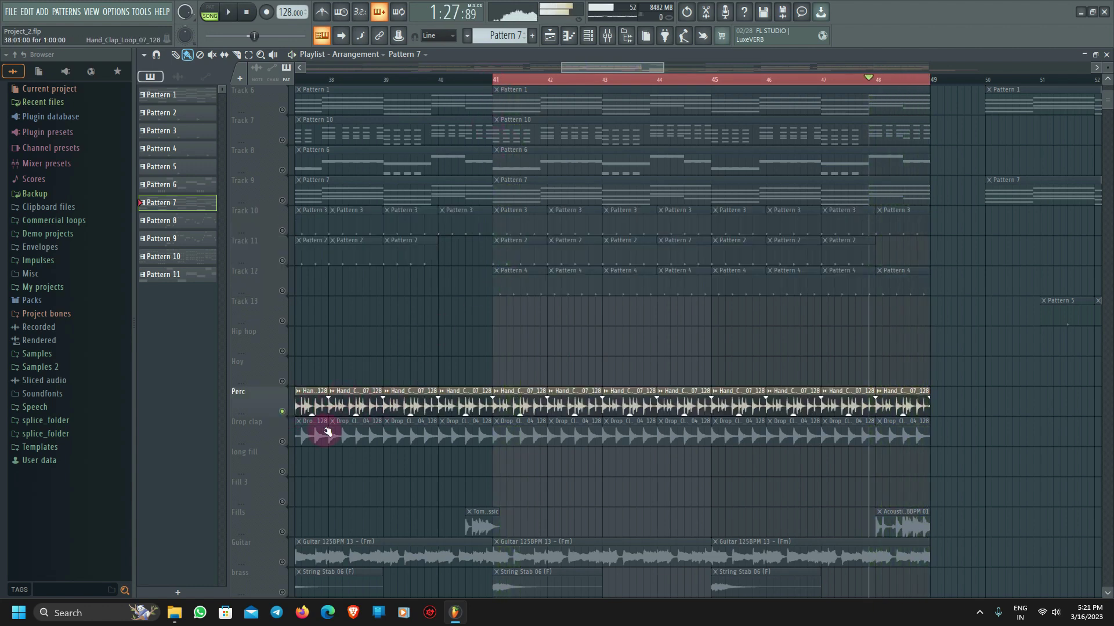
Solo the Drop clap track and audition its clap loop.
ctrl+click(282, 443)
key(space)
key(space)
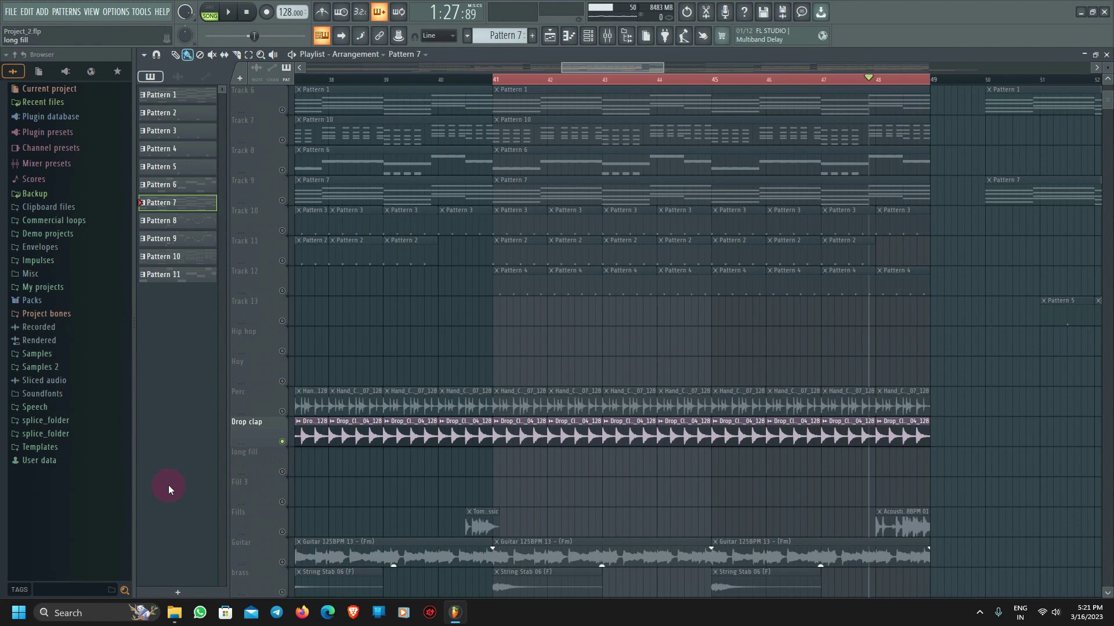
Bring Tracks 10 to 12 and Perc back in with Drop clap and audition them together from bar 41.
key(ctrl+z)
click(497, 84)
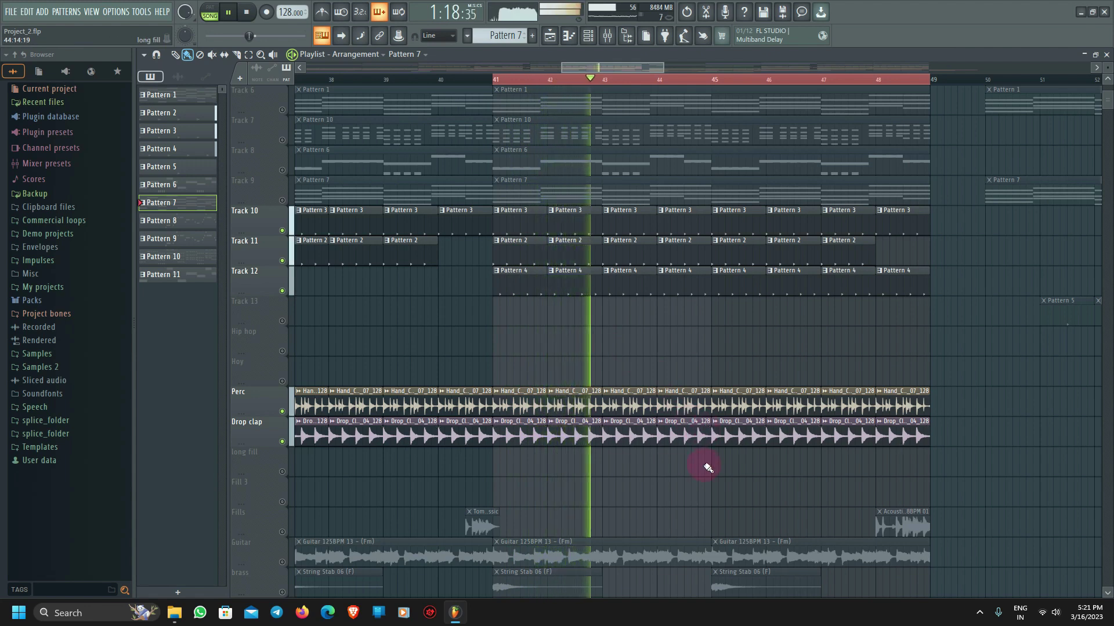
key(space)
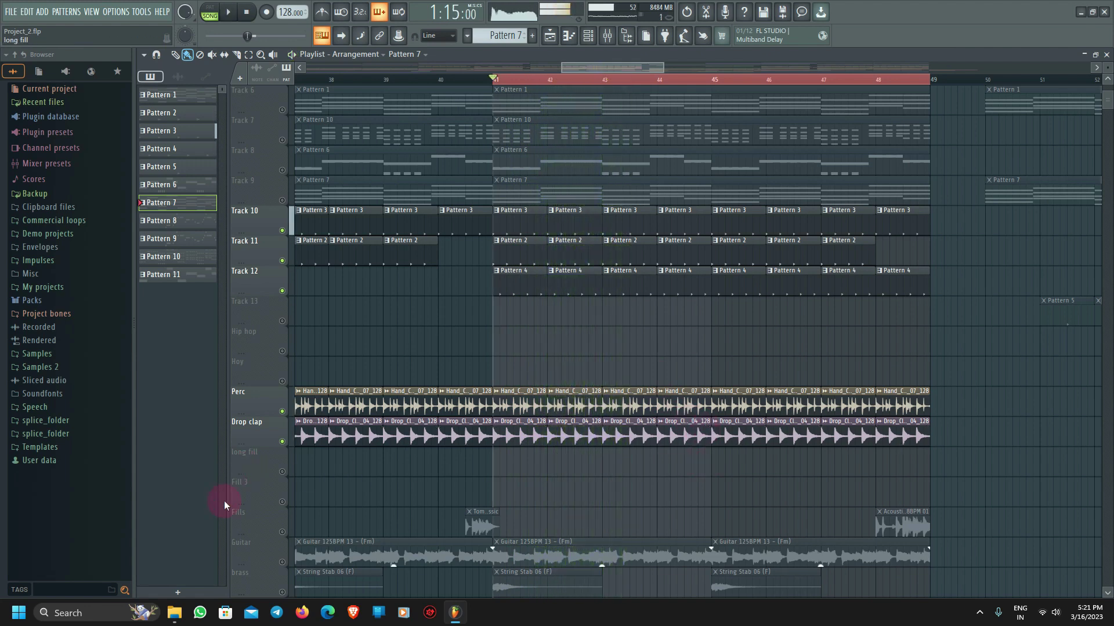
Unmute the Fills track and audition its fills leading into bars 49 and 41.
click(273, 531)
click(808, 81)
key(space)
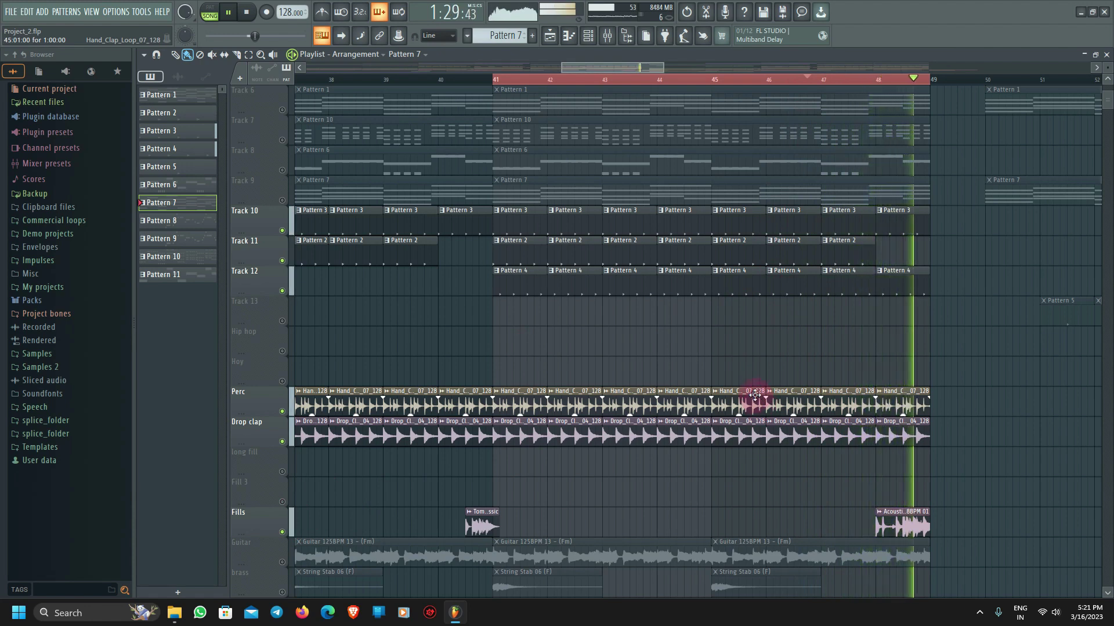
key(space)
click(439, 80)
key(space)
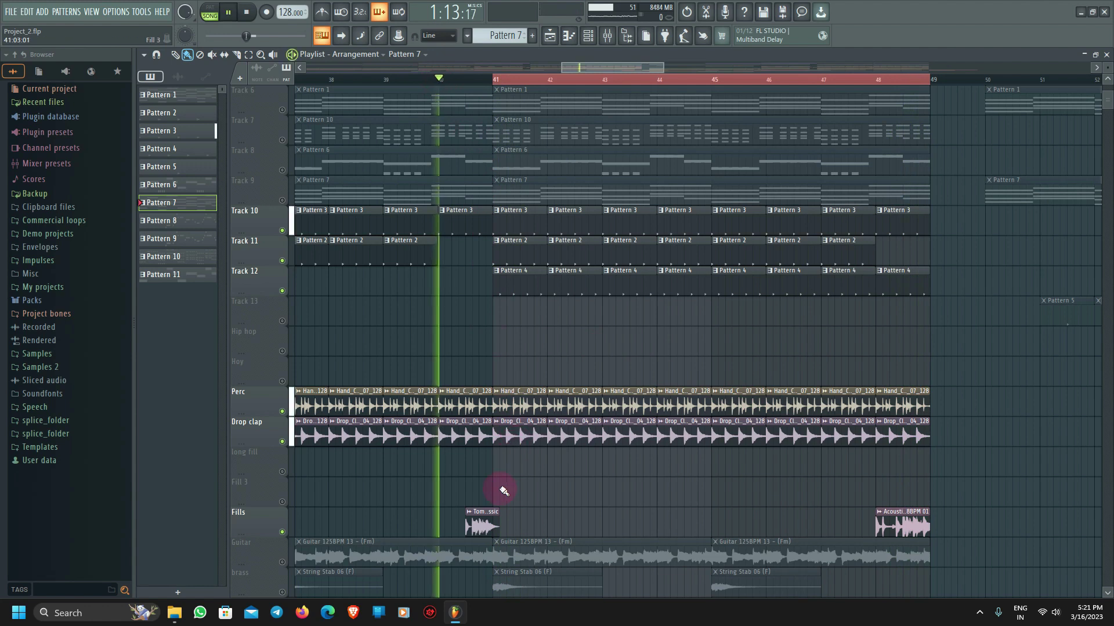
key(space)
Solo the Guitar track and audition its guitar loop from bar 41.
click(278, 559)
scroll(518, 462, down, 3)
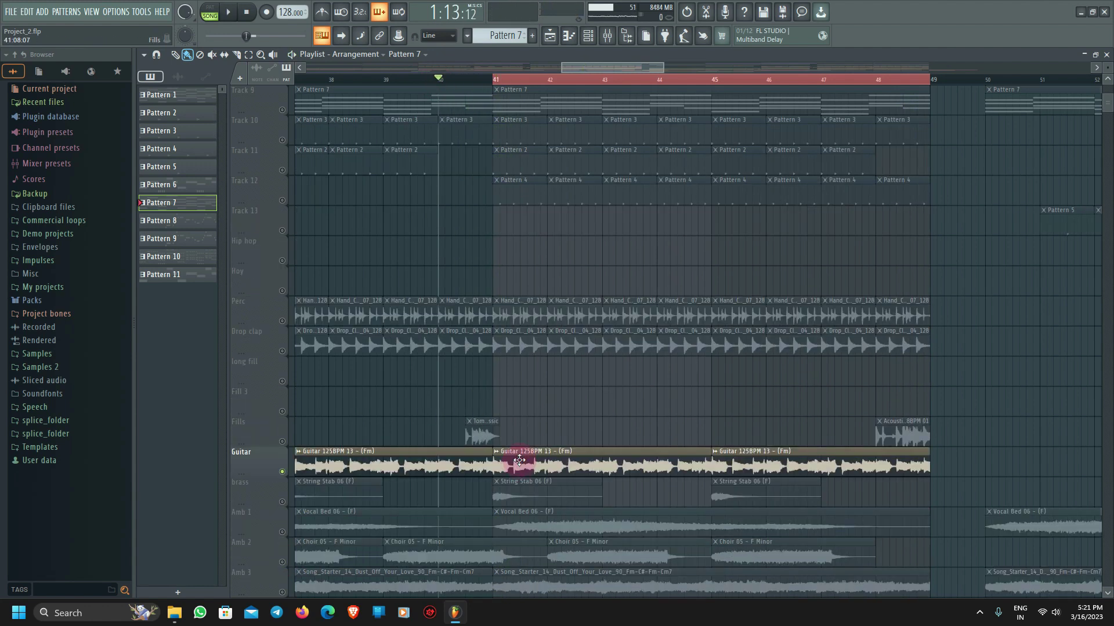
click(493, 80)
key(space)
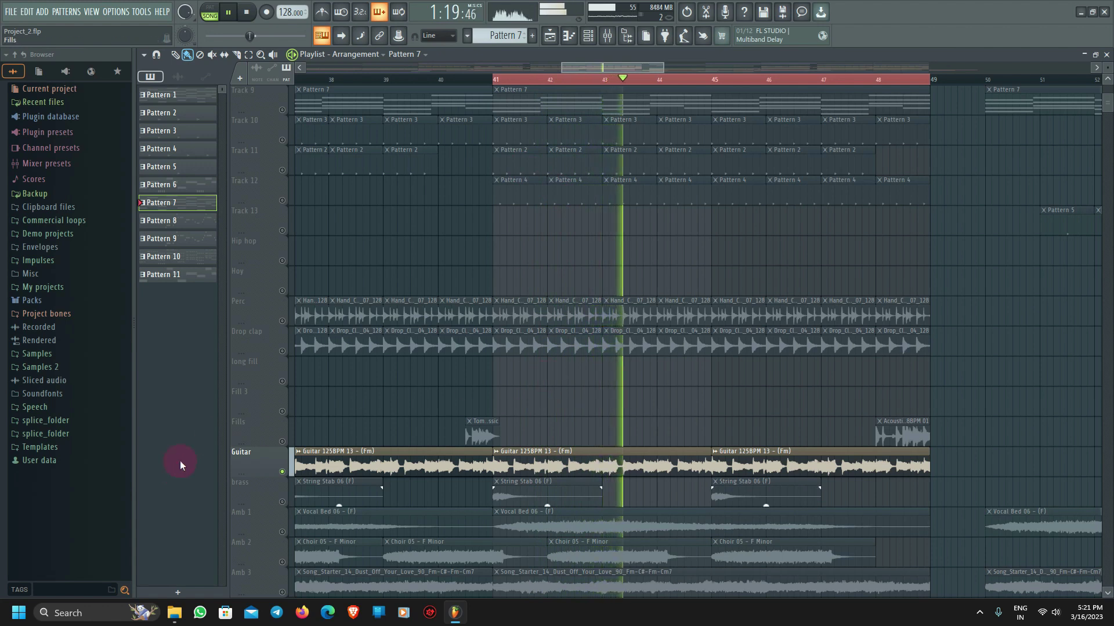
key(space)
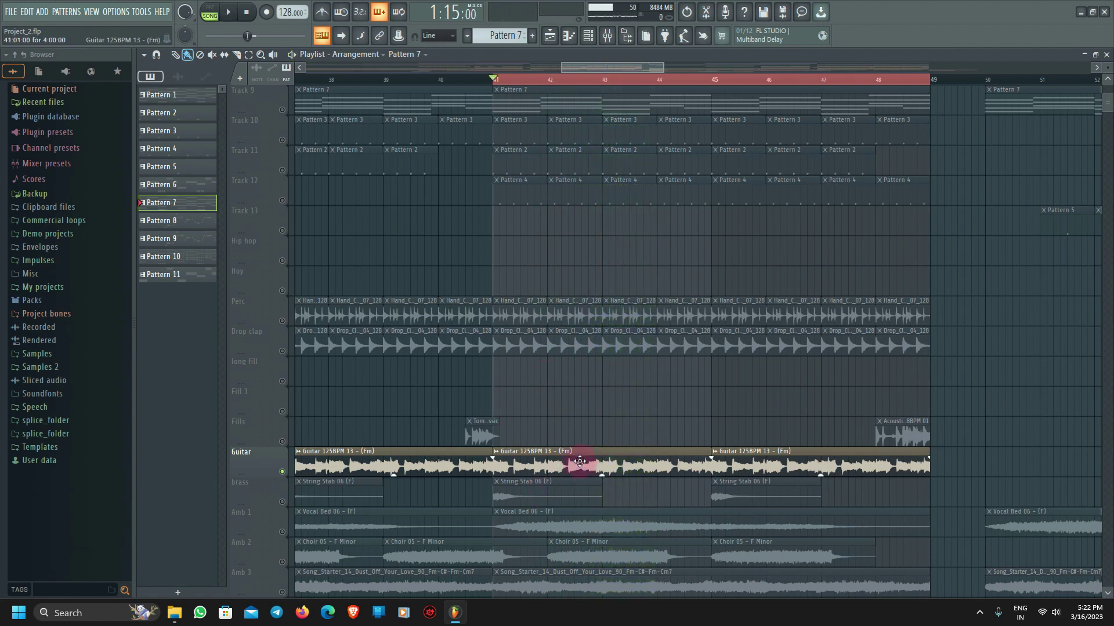
scroll(587, 461, up, 3)
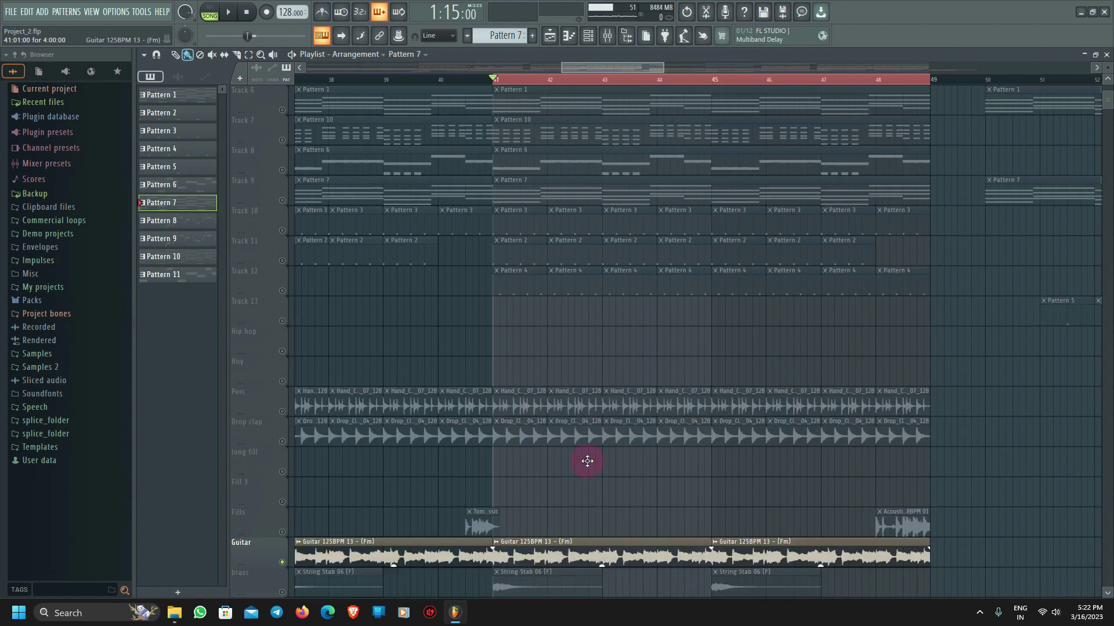
scroll(587, 461, down, 3)
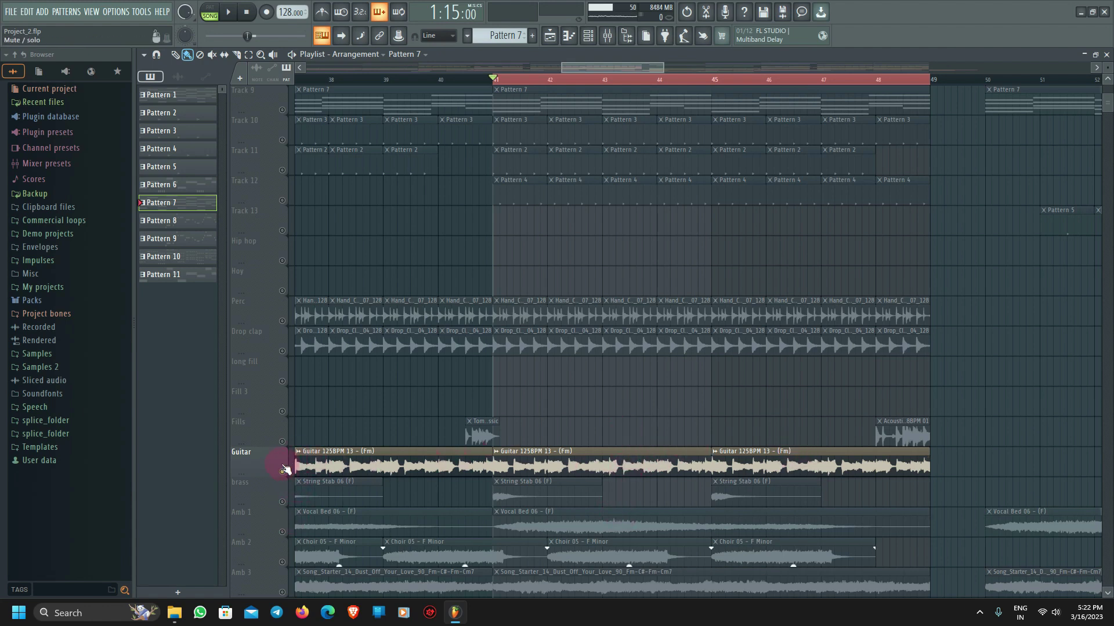
scroll(286, 458, down, 3)
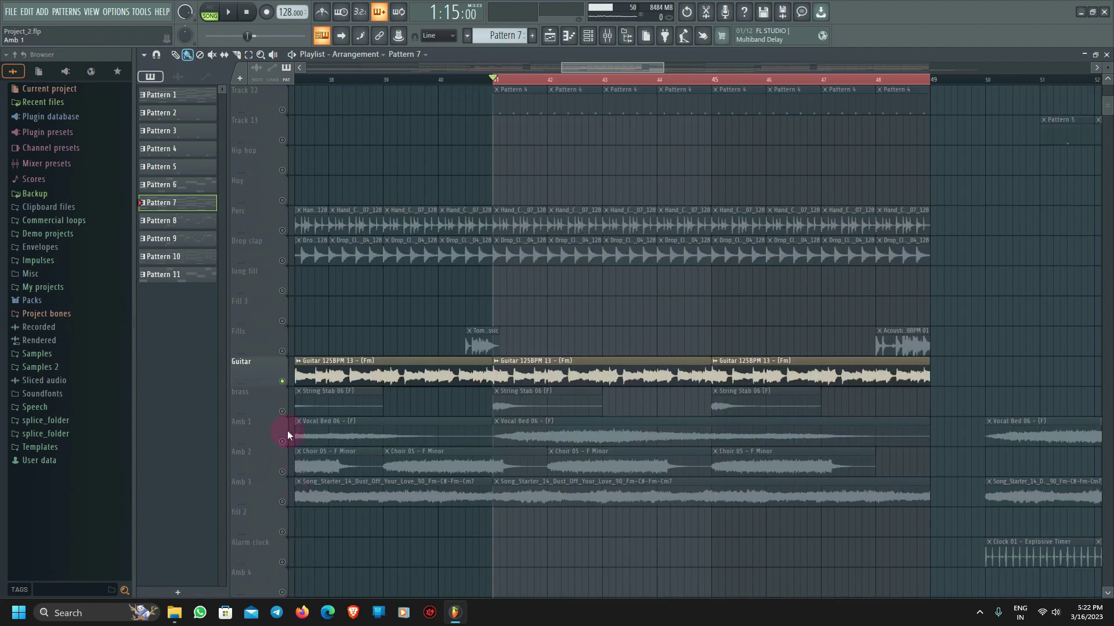
Solo the brass track and switch the solo over to the Amb 1 vocal bed track.
click(283, 412)
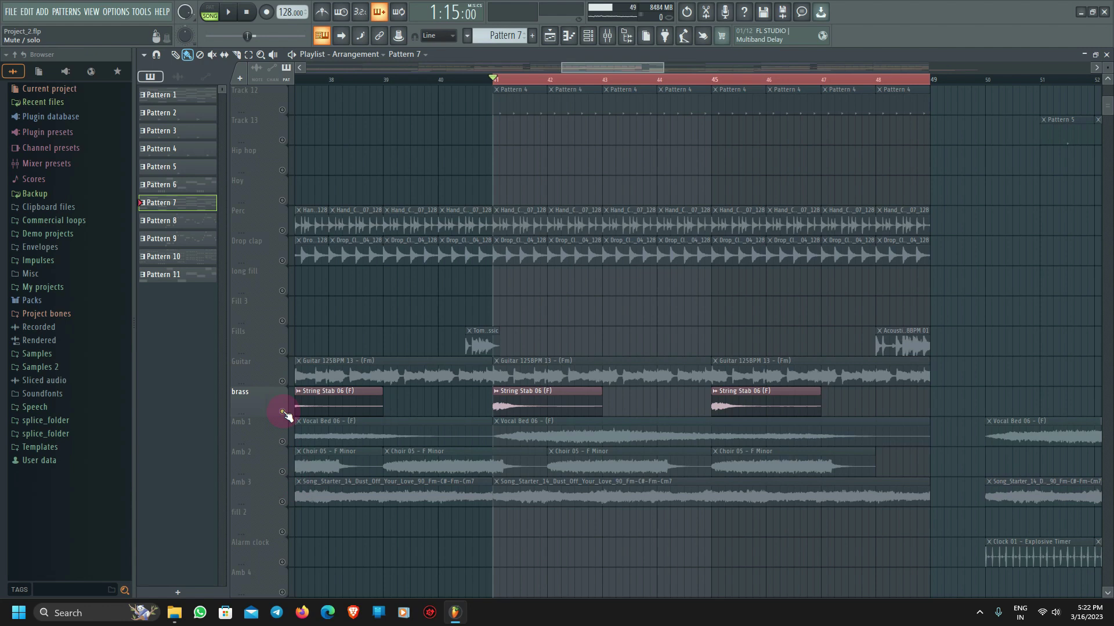
click(283, 442)
scroll(497, 464, down, 5)
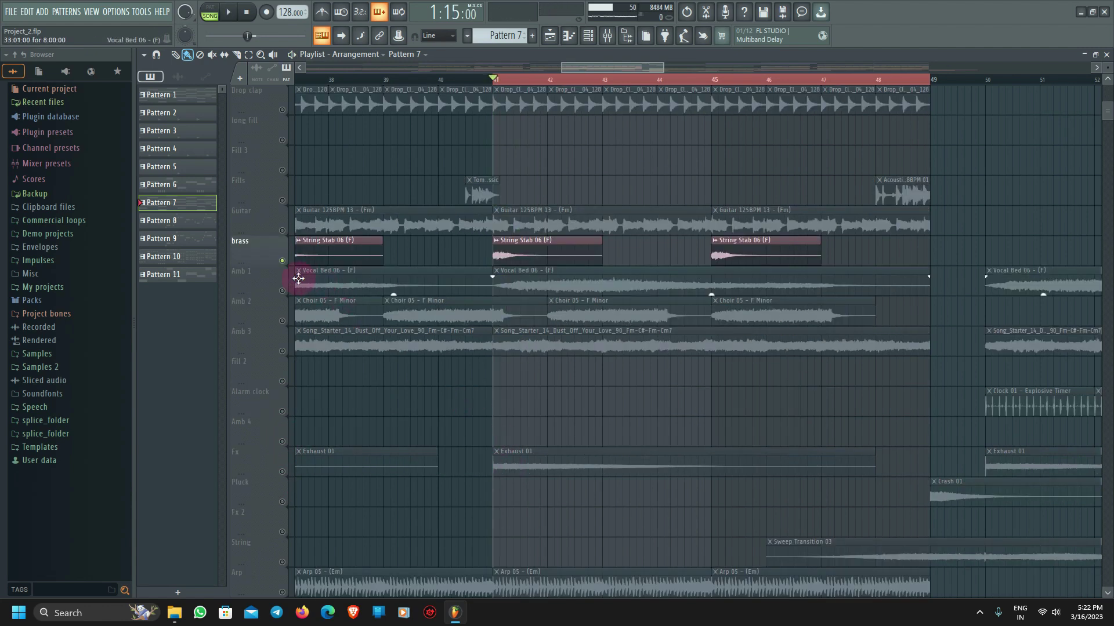
click(283, 292)
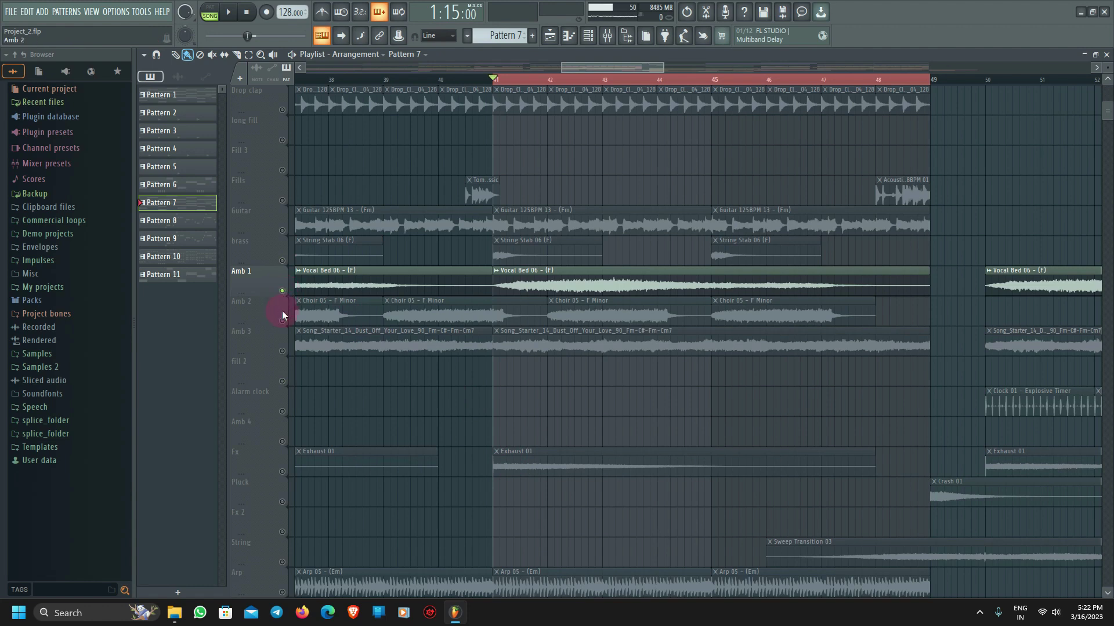
Unmute Amb 2, Amb 3 and Fx alongside Amb 1 and briefly play them from bar 41.
click(282, 321)
click(286, 349)
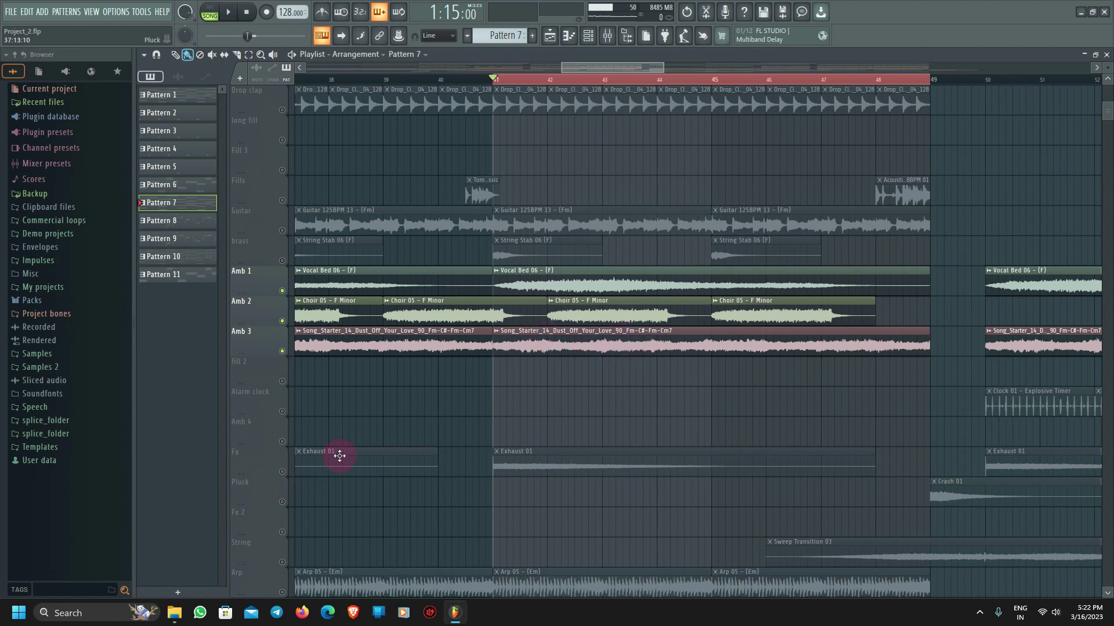
click(282, 471)
scroll(626, 463, down, 1)
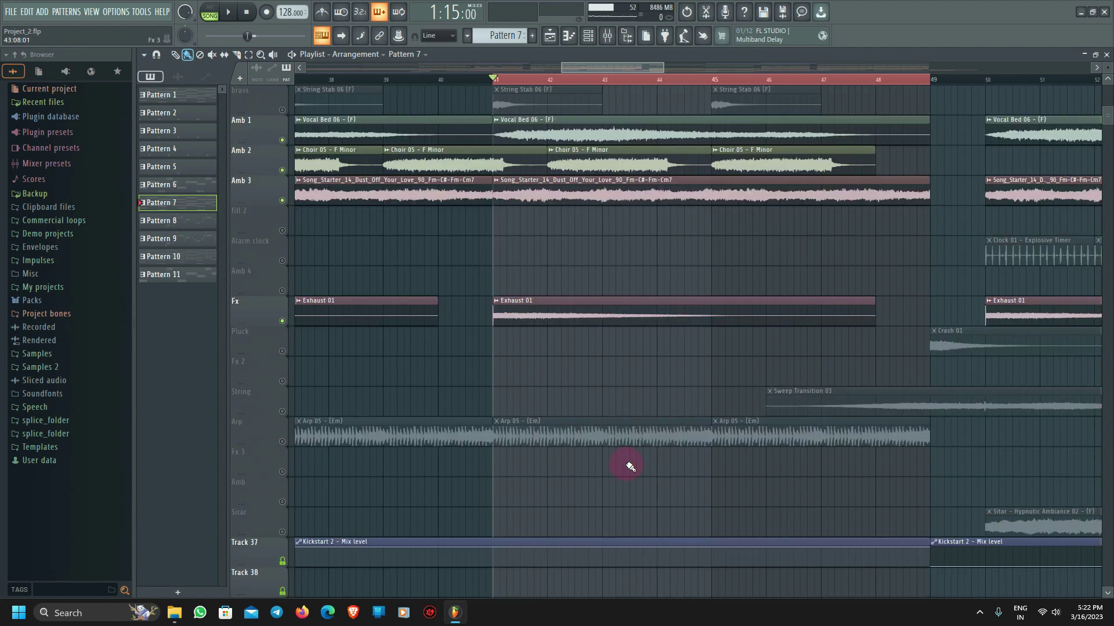
key(space)
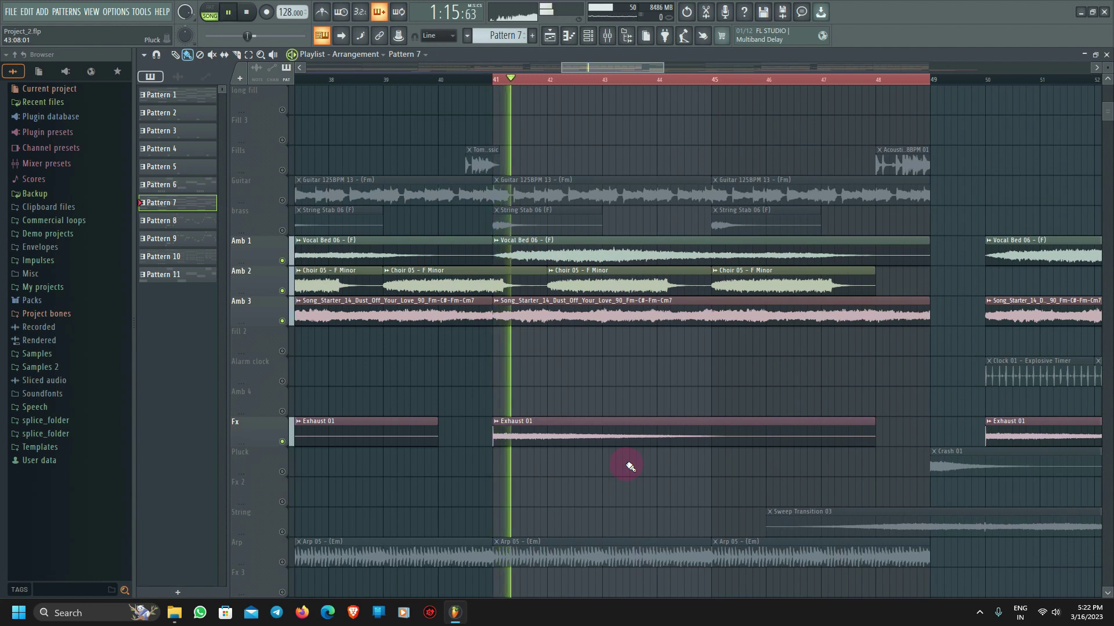
key(space)
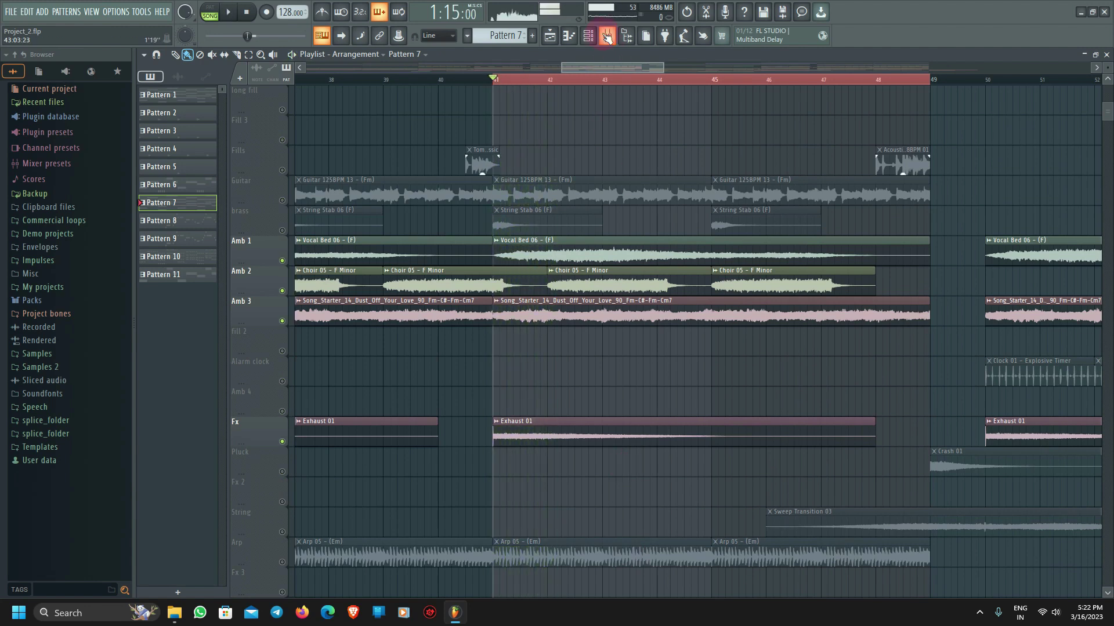
Check the effects chain on the Amb mixer channel and audition Amb 1 to 3 with Fx from bar 41.
click(608, 35)
scroll(569, 215, down, 1)
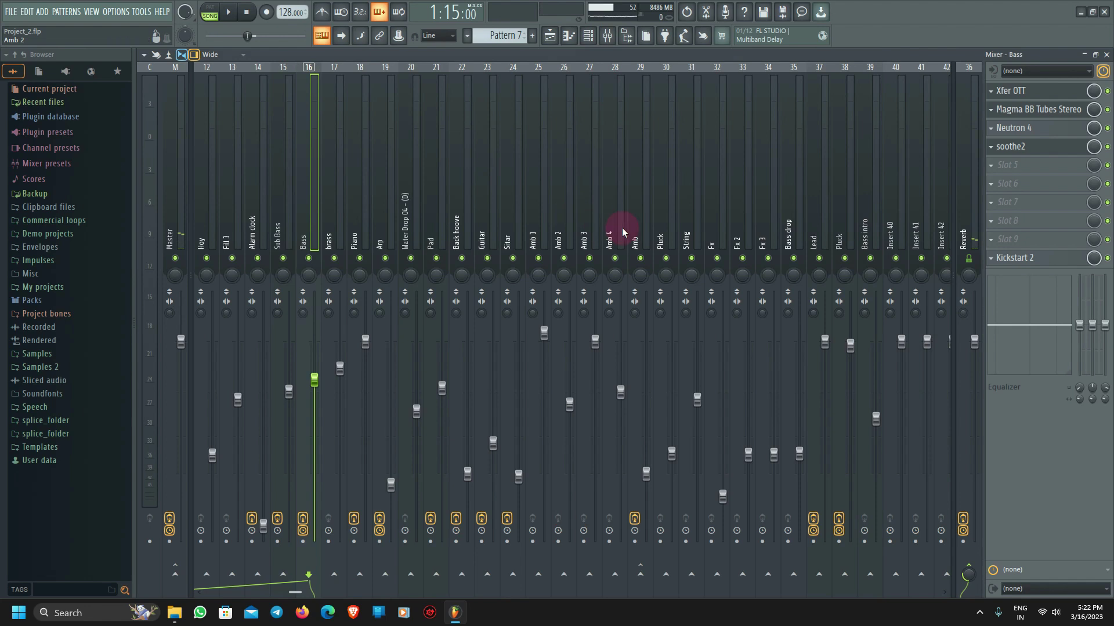
click(638, 232)
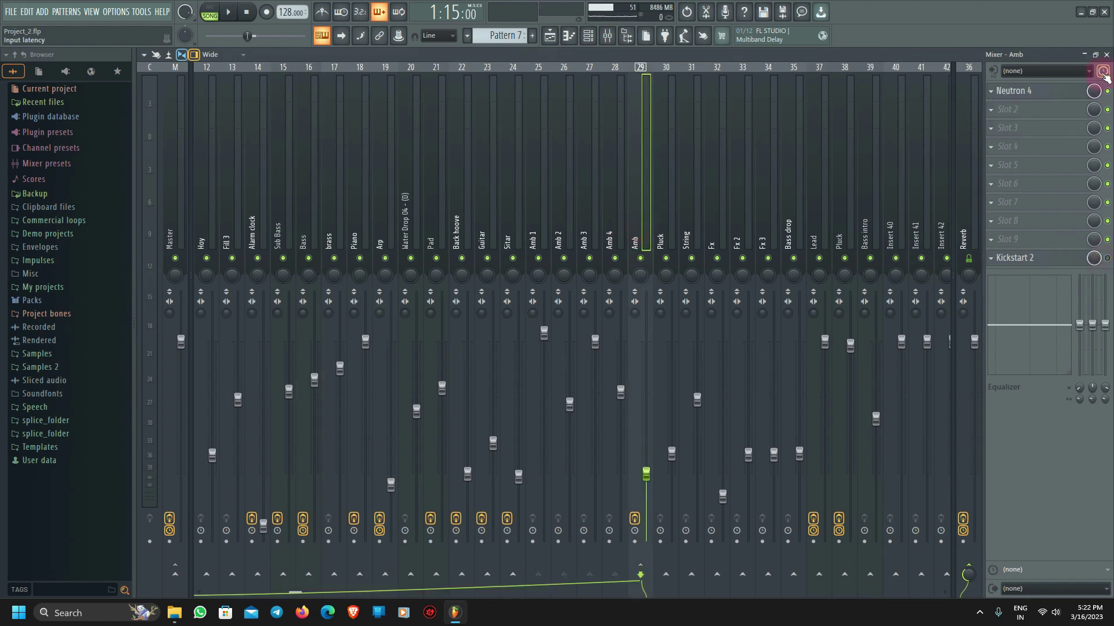
click(1106, 55)
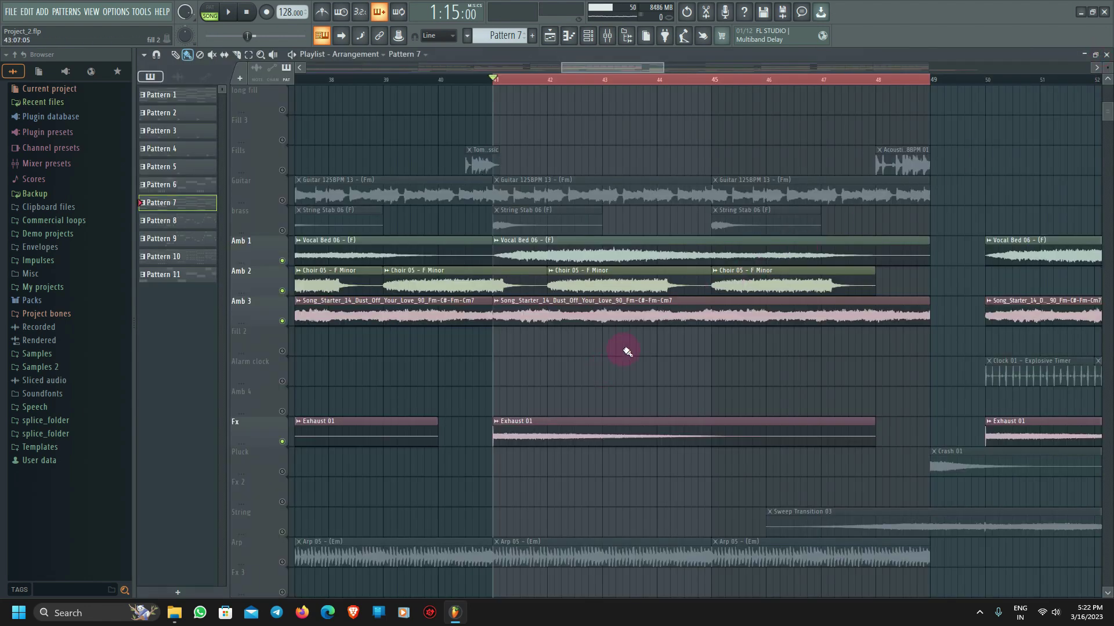
key(space)
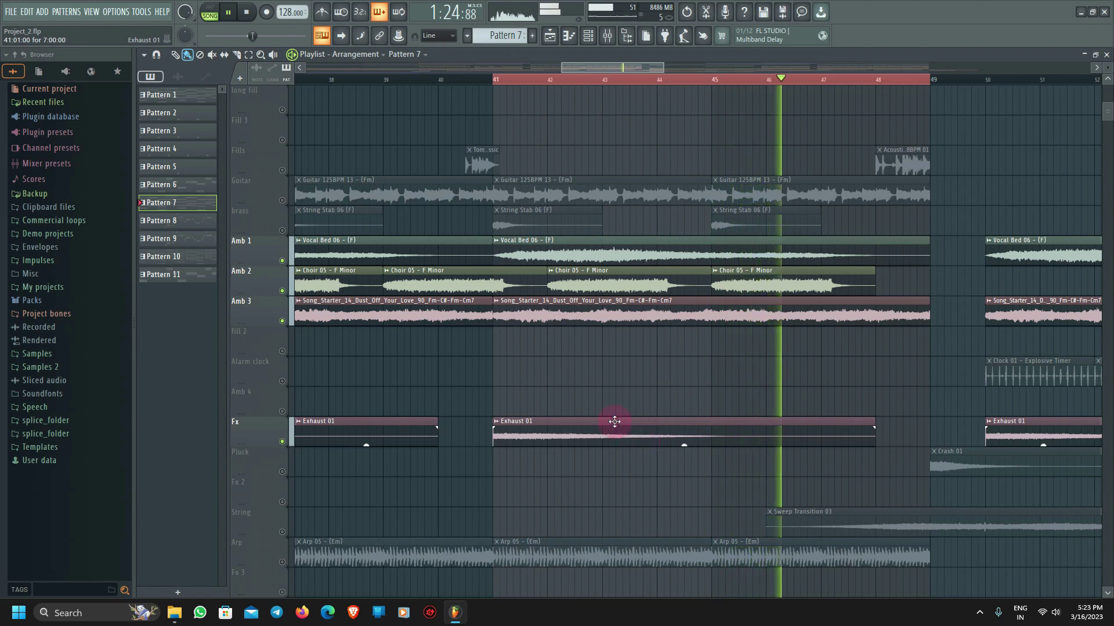
key(space)
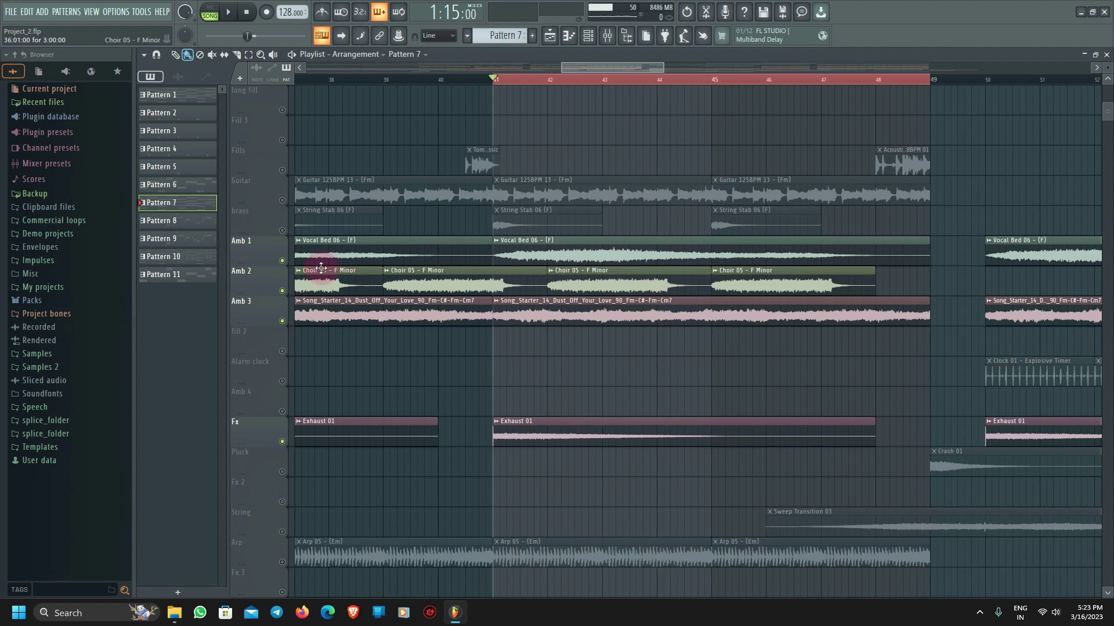
Solo the Amb 1 track and audition its vocal bed from bar 41.
right_click(282, 263)
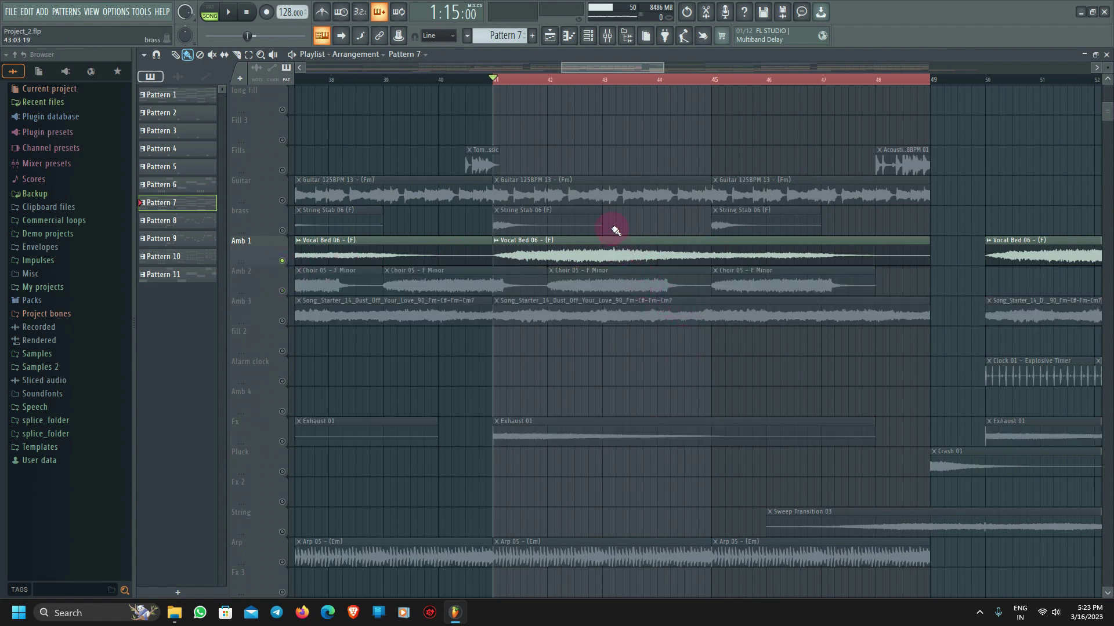
key(space)
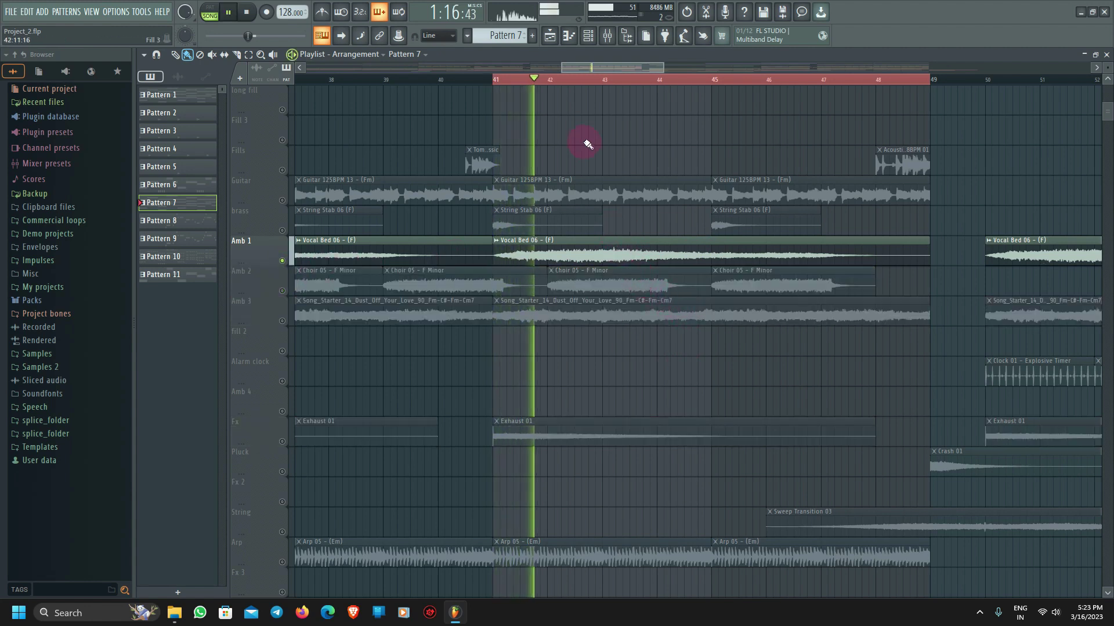
key(space)
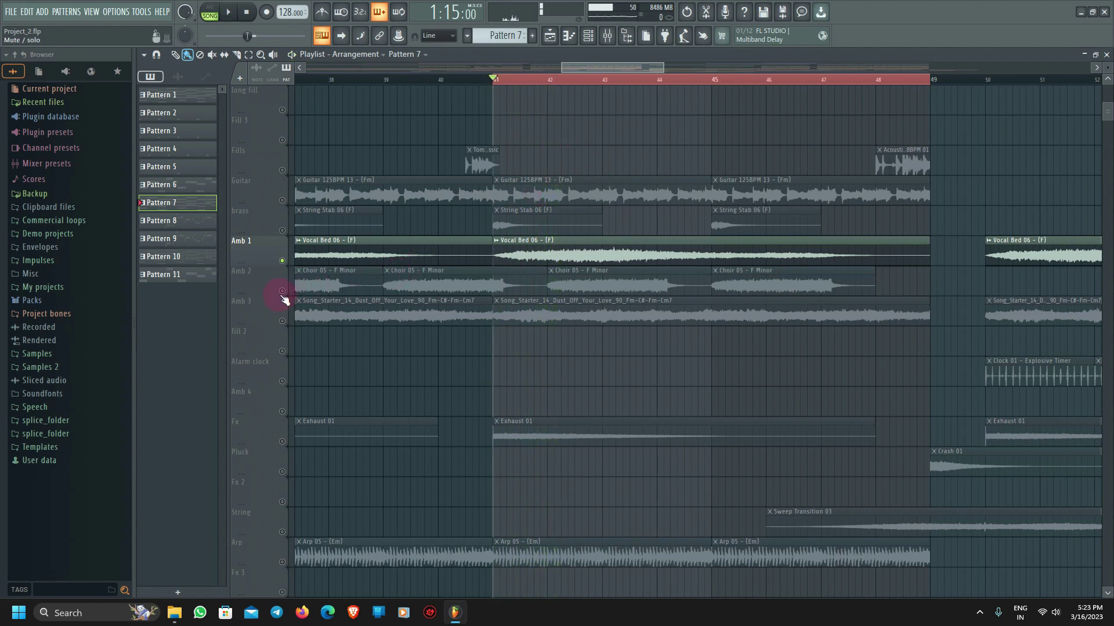
Solo the Amb 2 track and audition its choir clip from bar 42.
right_click(282, 290)
click(552, 81)
key(space)
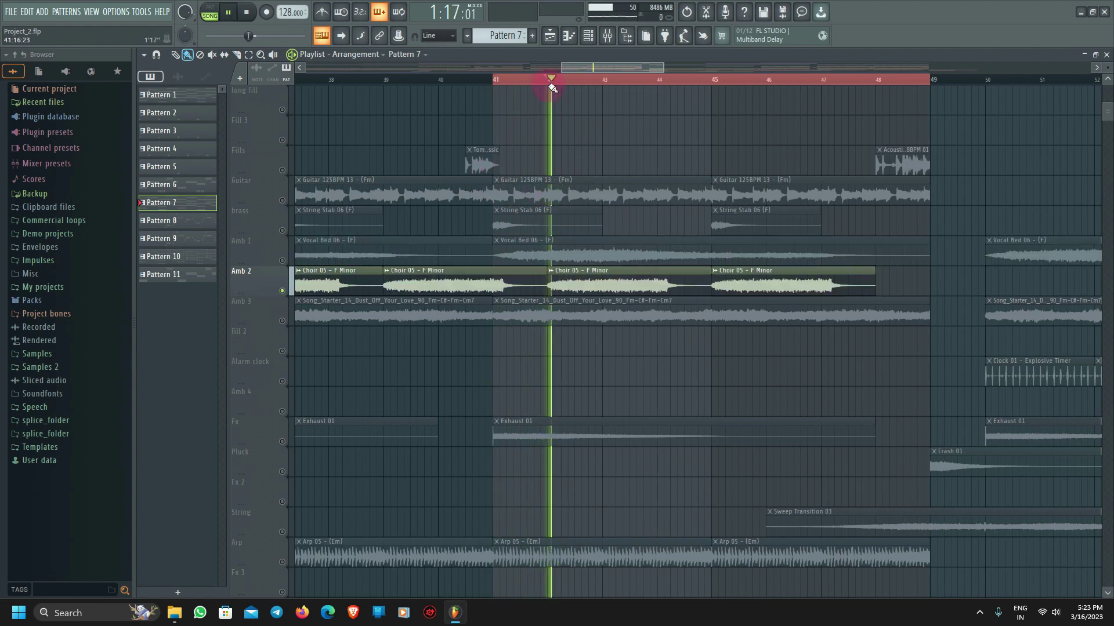
key(space)
Solo the Amb 3 track and audition its song starter loop from bar 42.
right_click(282, 321)
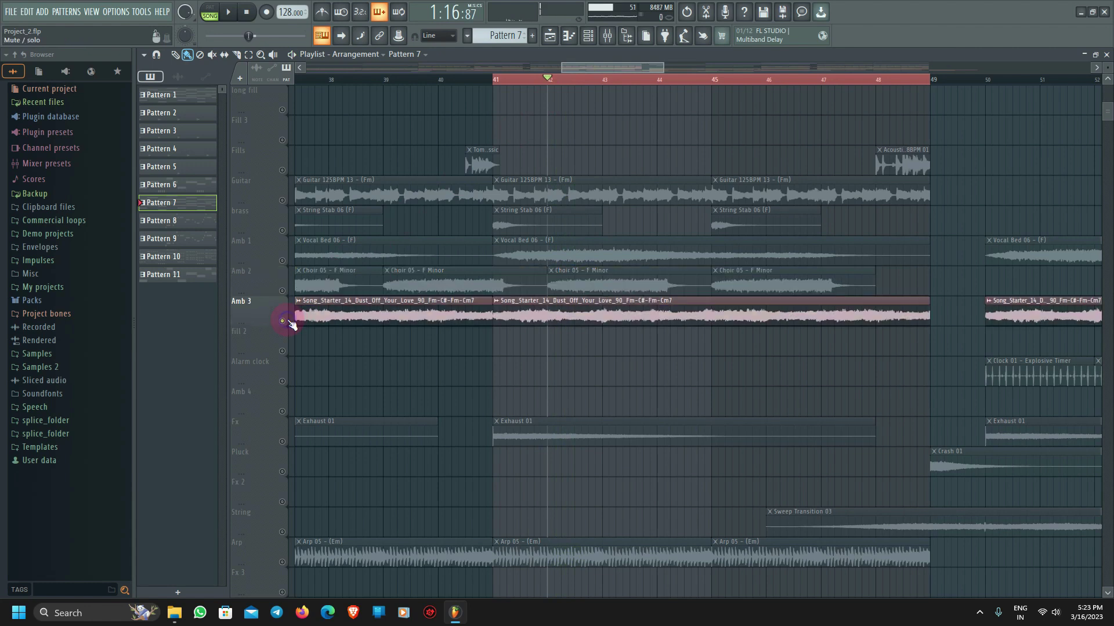
key(space)
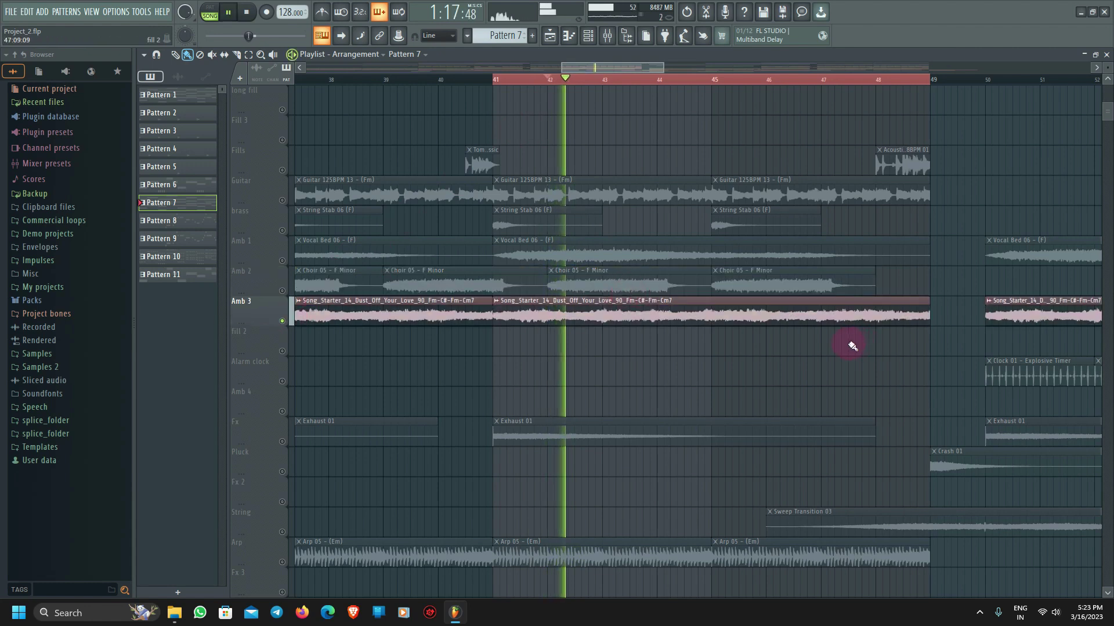
key(space)
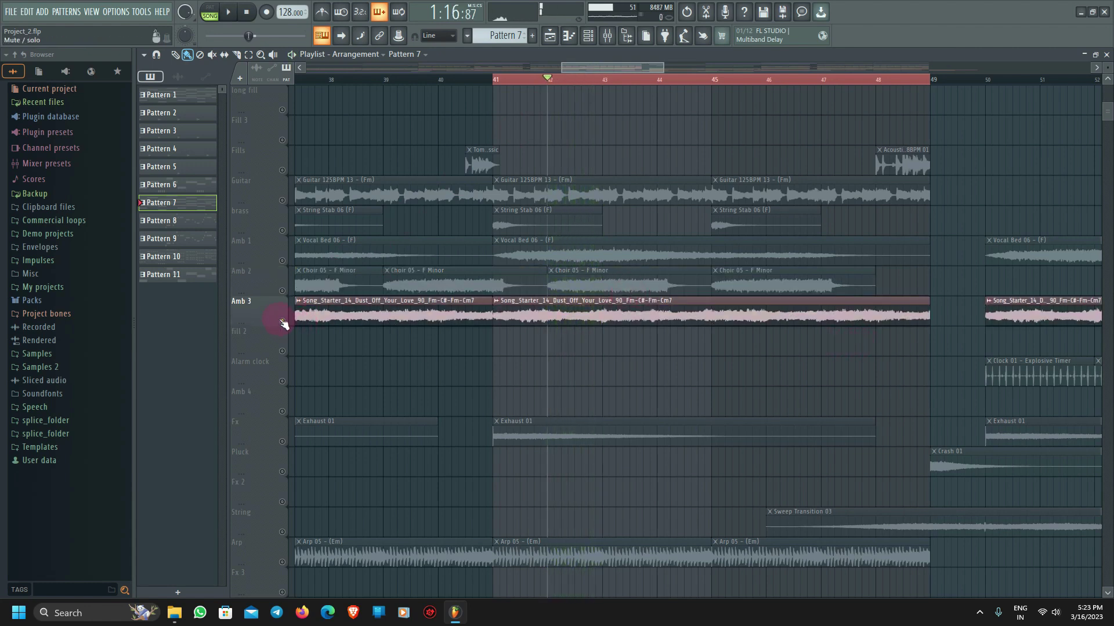
Unmute the Fx track alongside Amb 3 and return the playhead to bar 41.
scroll(582, 350, down, 4)
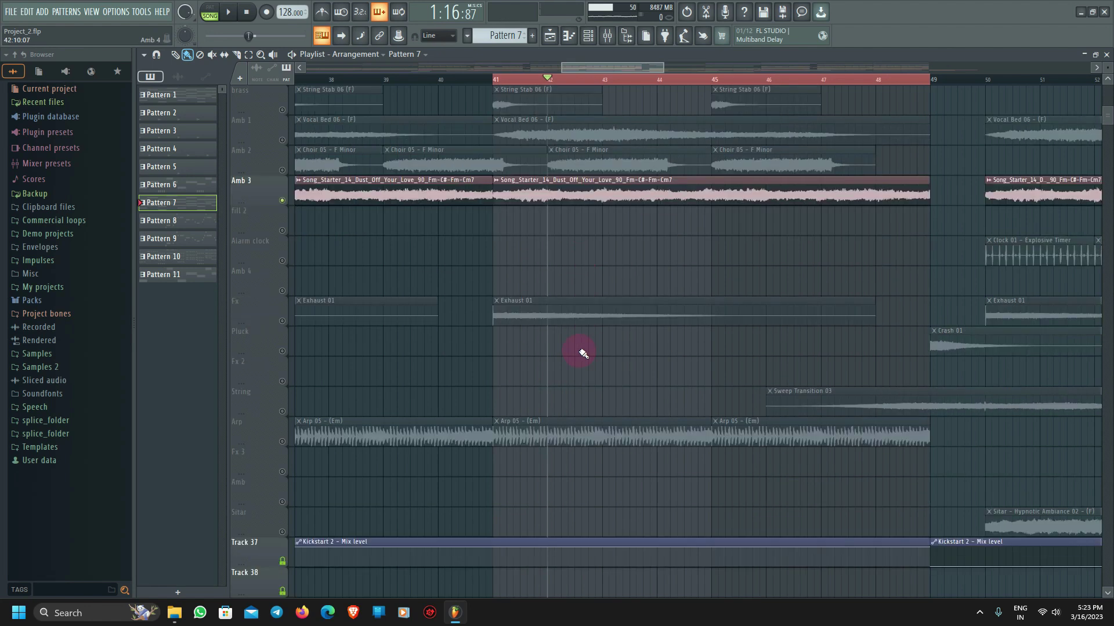
click(282, 320)
click(495, 80)
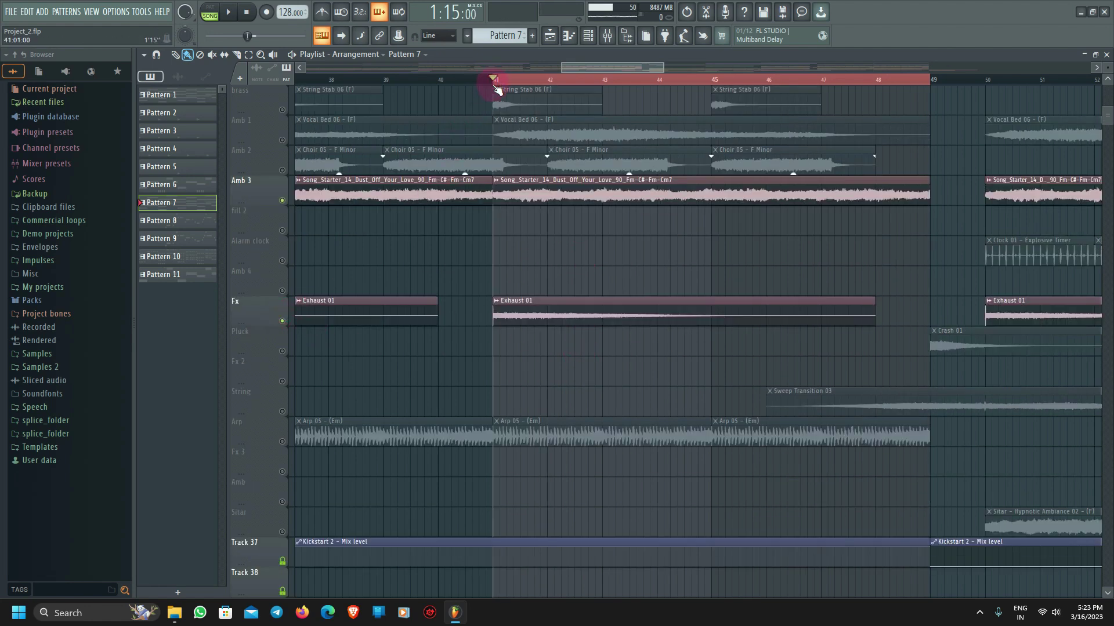
Solo the Arp track, audition its loop from bar 41 and select the Arp 05 clip.
scroll(565, 343, down, 4)
click(282, 320)
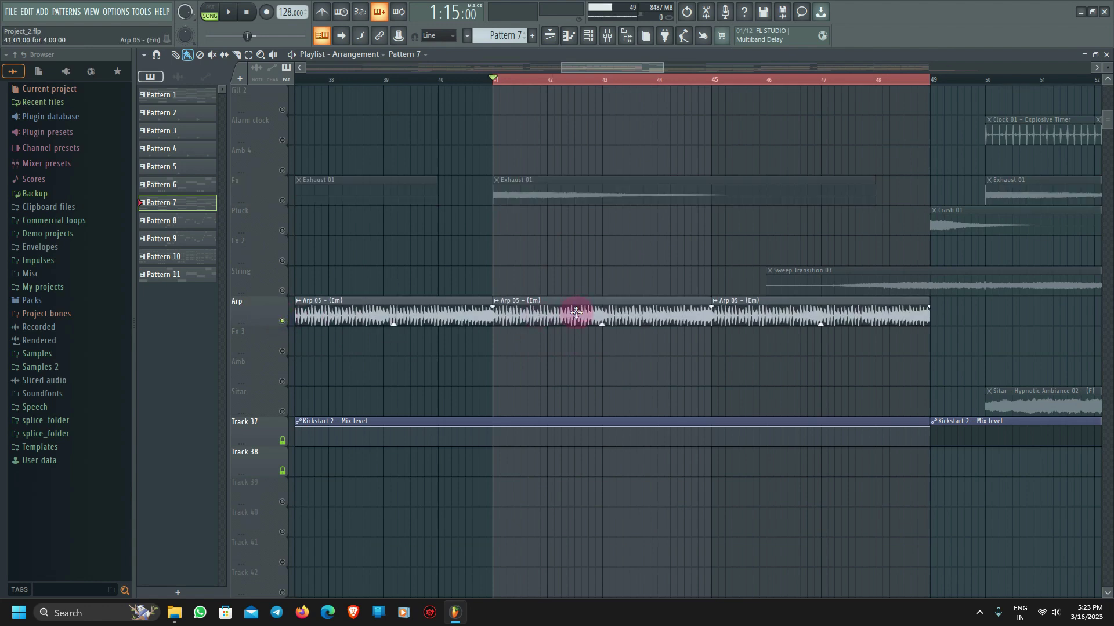
key(space)
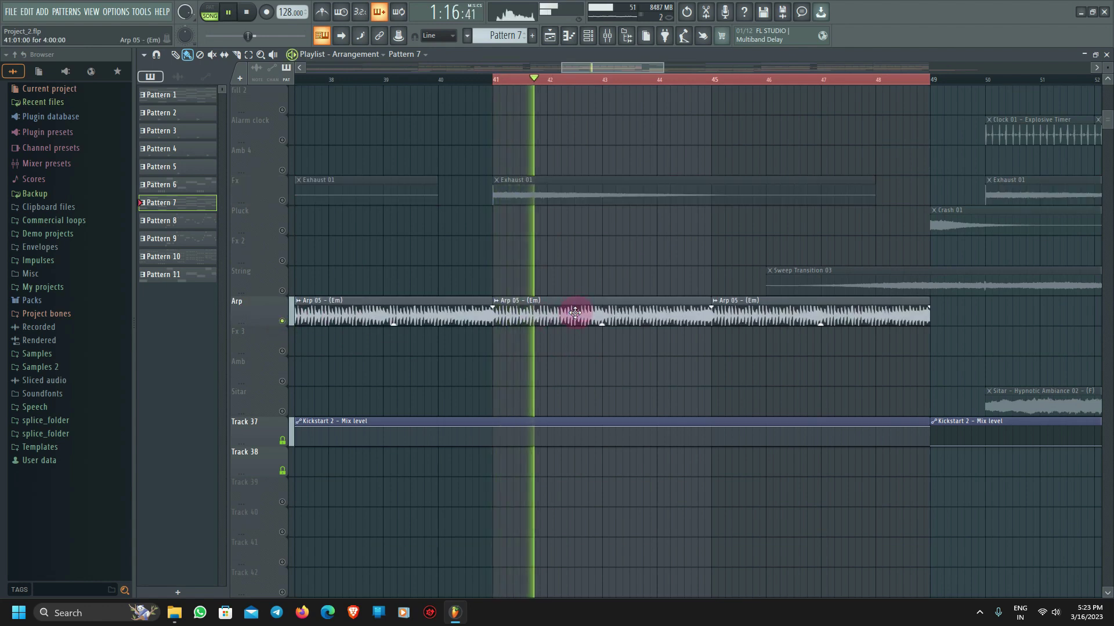
key(space)
click(575, 313)
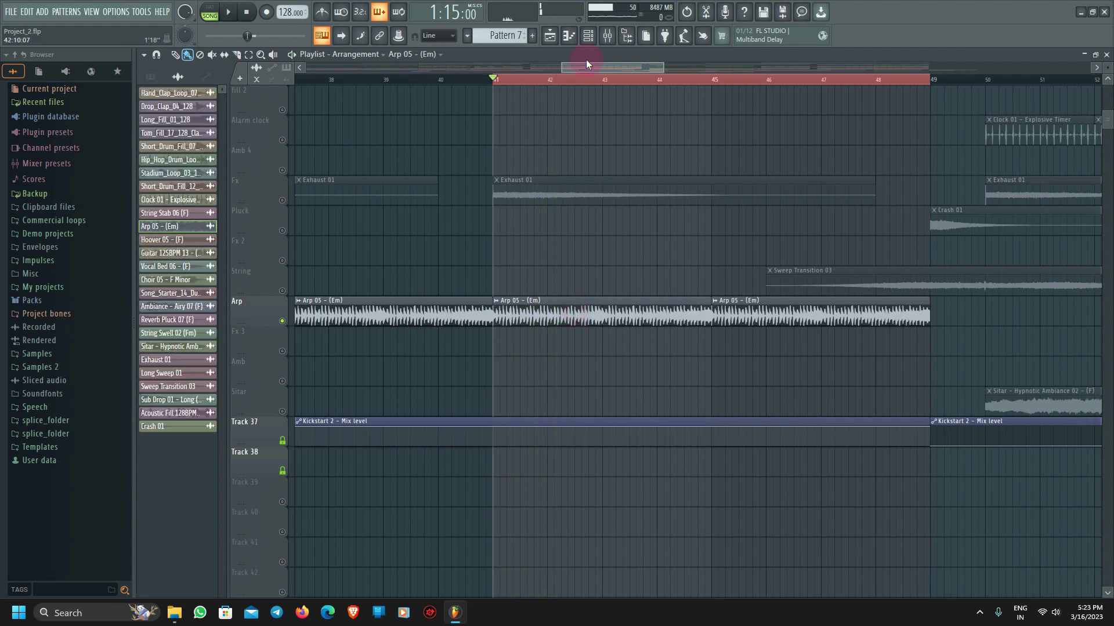
Inspect the ShaperBox 3 pan modulation on the Arp mixer channel.
click(608, 37)
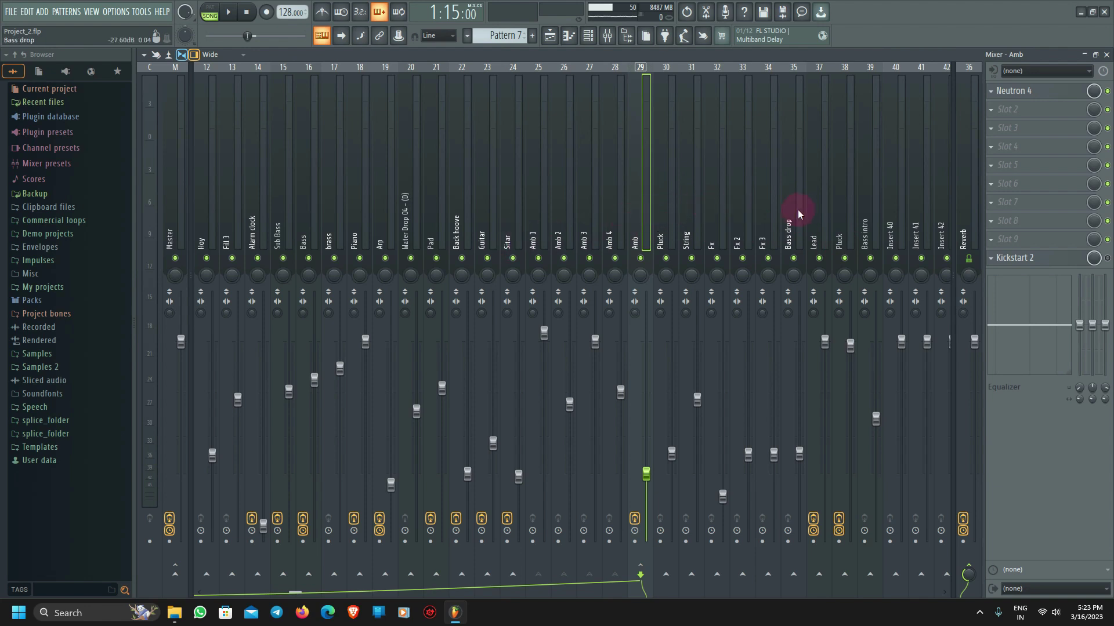
click(377, 228)
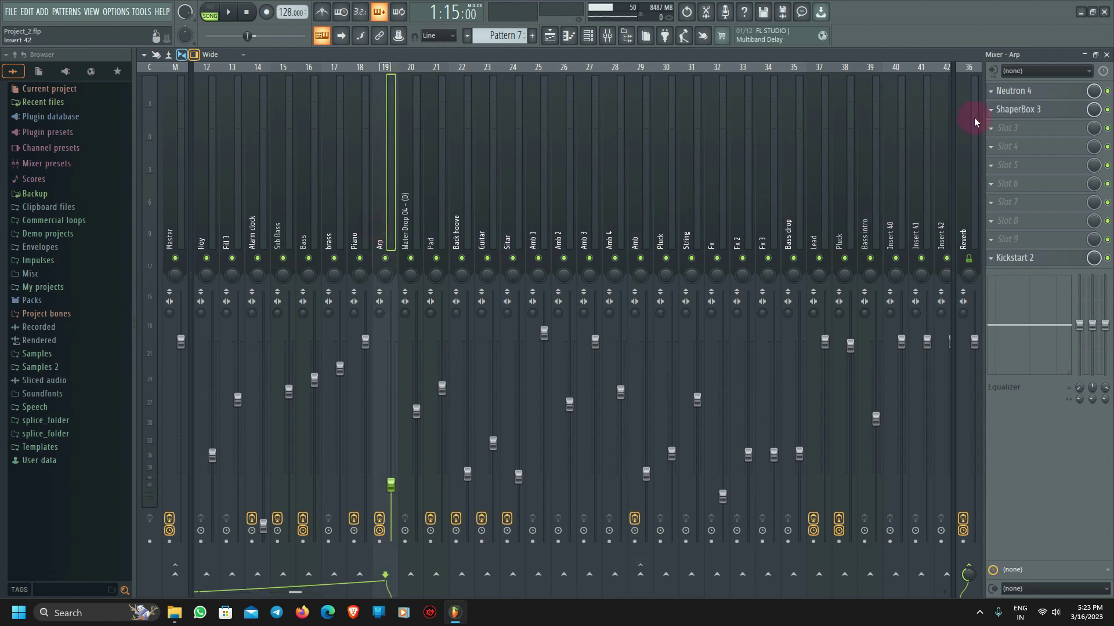
click(1039, 112)
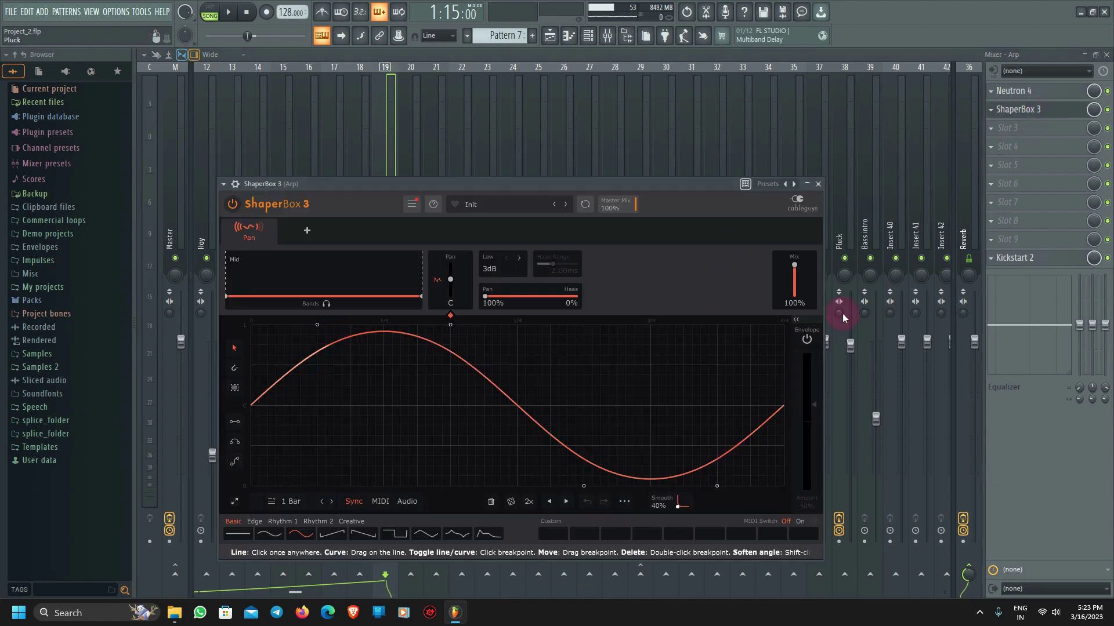
click(818, 184)
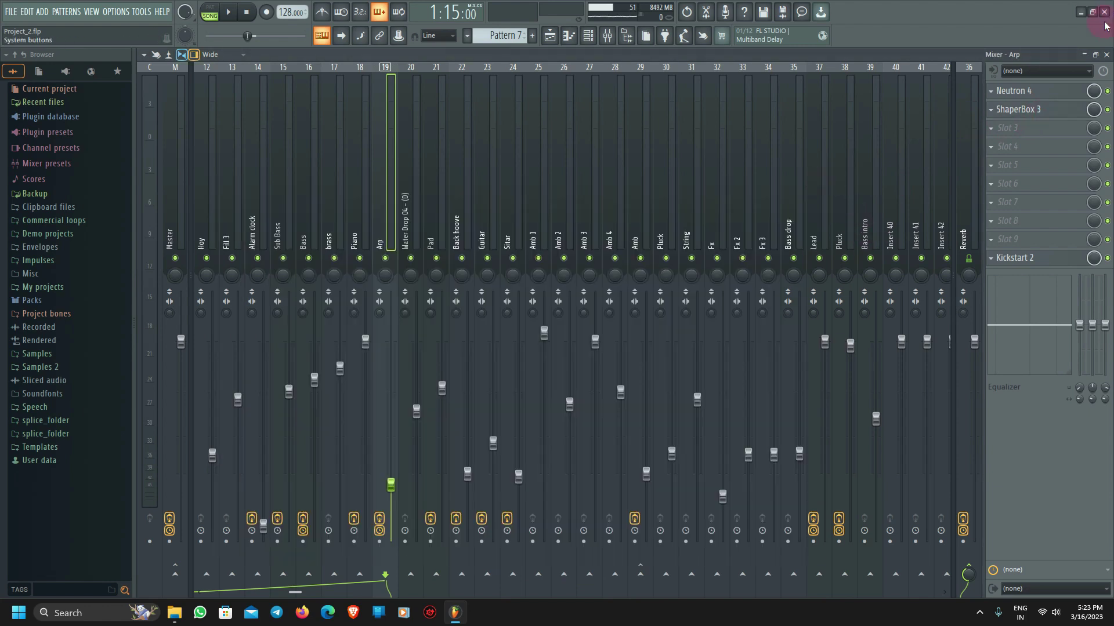
click(1107, 54)
Review the Amb 1 to Amb 4 mixer channels and examine the Neutron 4 equalizer on the Amb channel.
scroll(684, 330, down, 2)
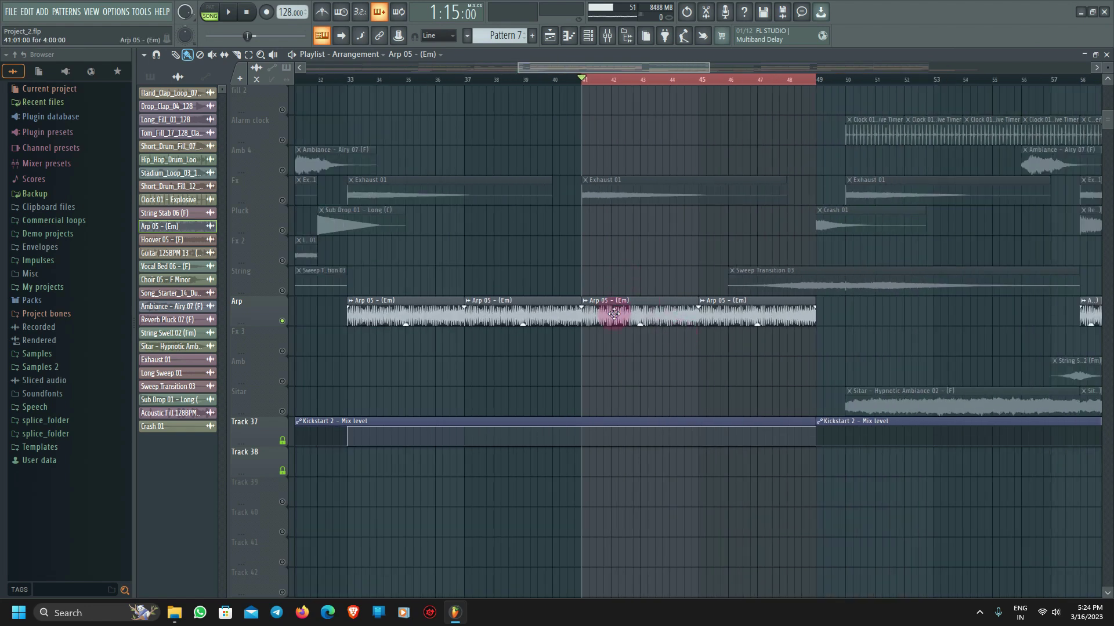
scroll(522, 231, up, 3)
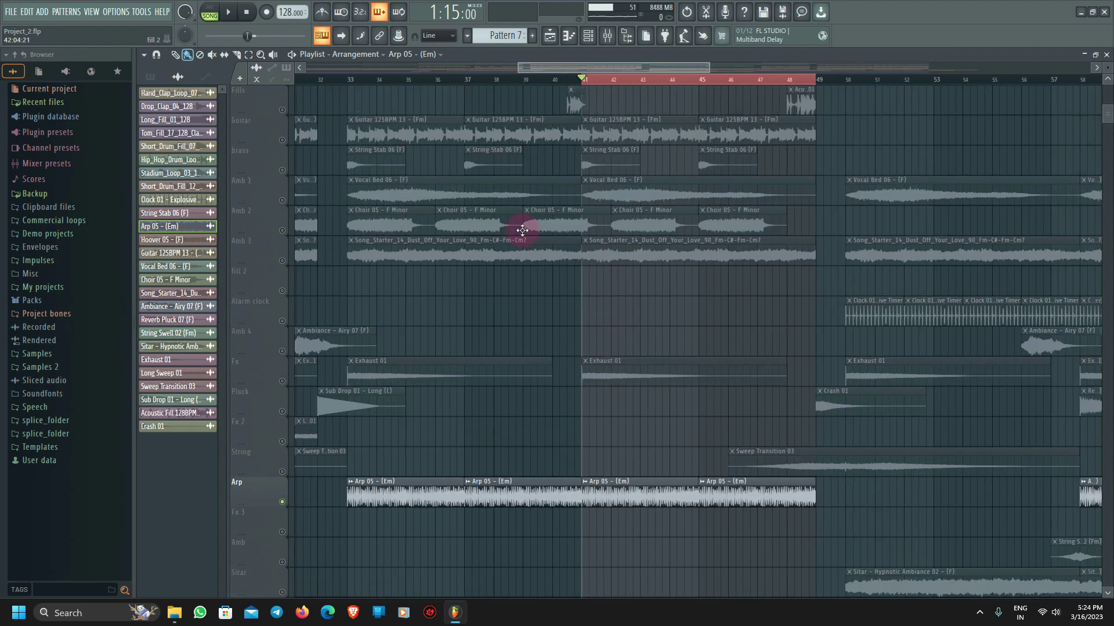
click(606, 36)
click(531, 232)
click(560, 232)
click(583, 235)
click(614, 234)
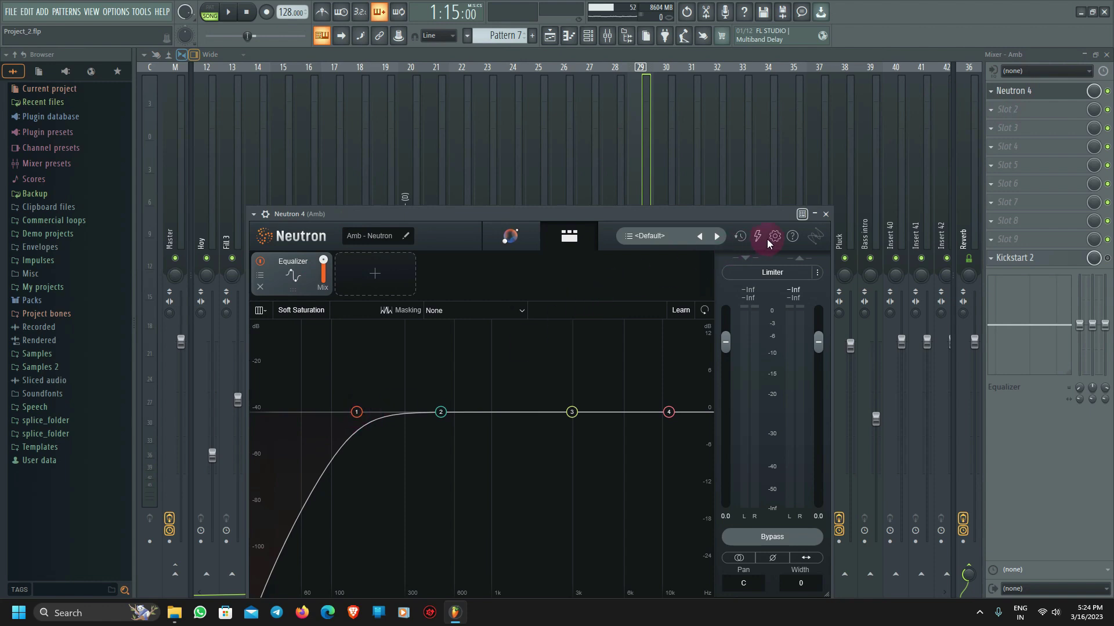
click(825, 214)
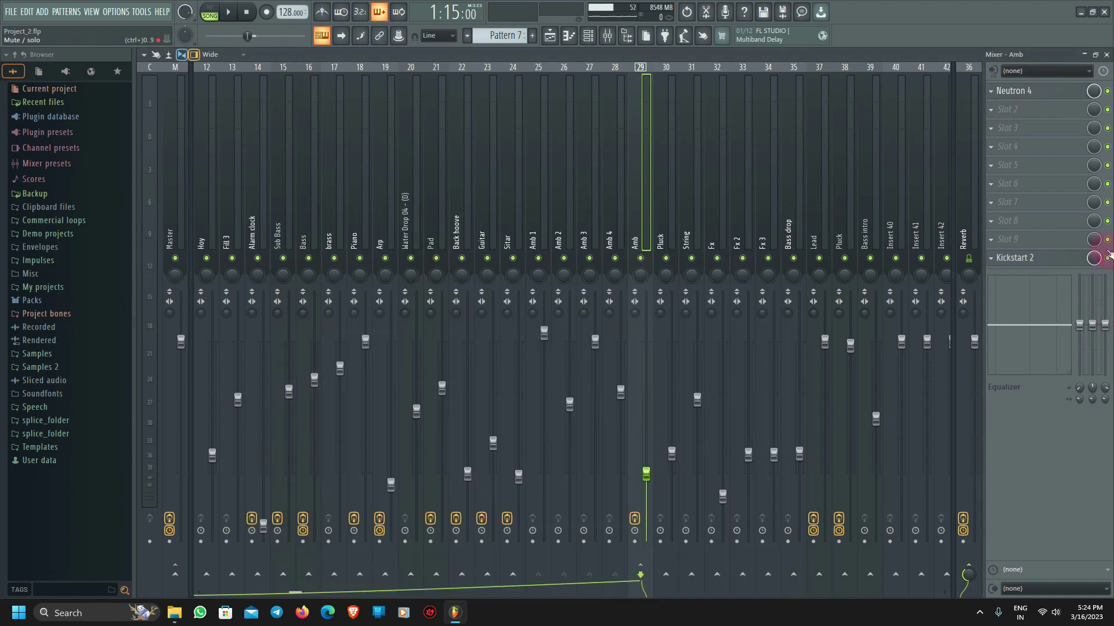
click(1108, 54)
Look over the arrangement's remaining tracks and place the playhead at bar 32.
scroll(651, 373, down, 6)
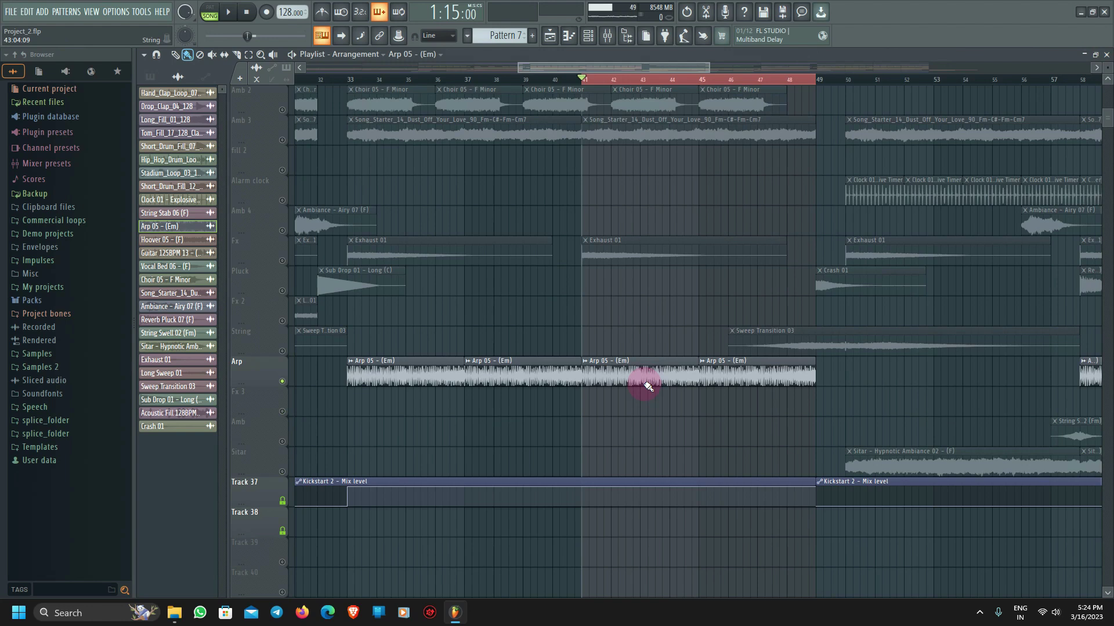
scroll(629, 390, up, 6)
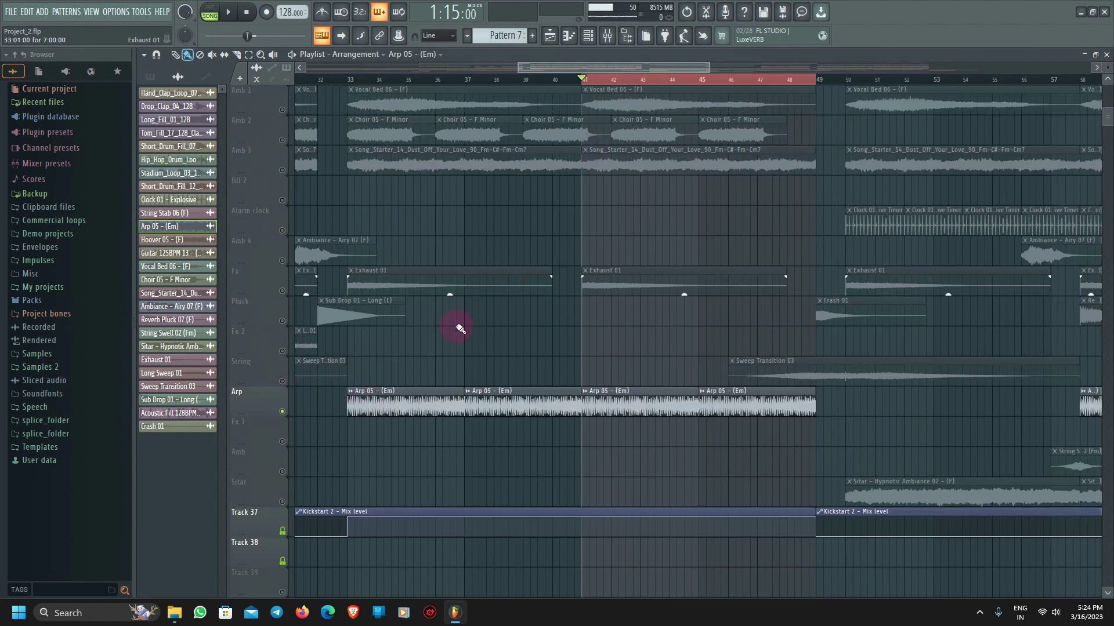
ctrl+scroll(460, 329, down, 5)
scroll(454, 248, up, 4)
click(413, 87)
ctrl+scroll(449, 289, up, 4)
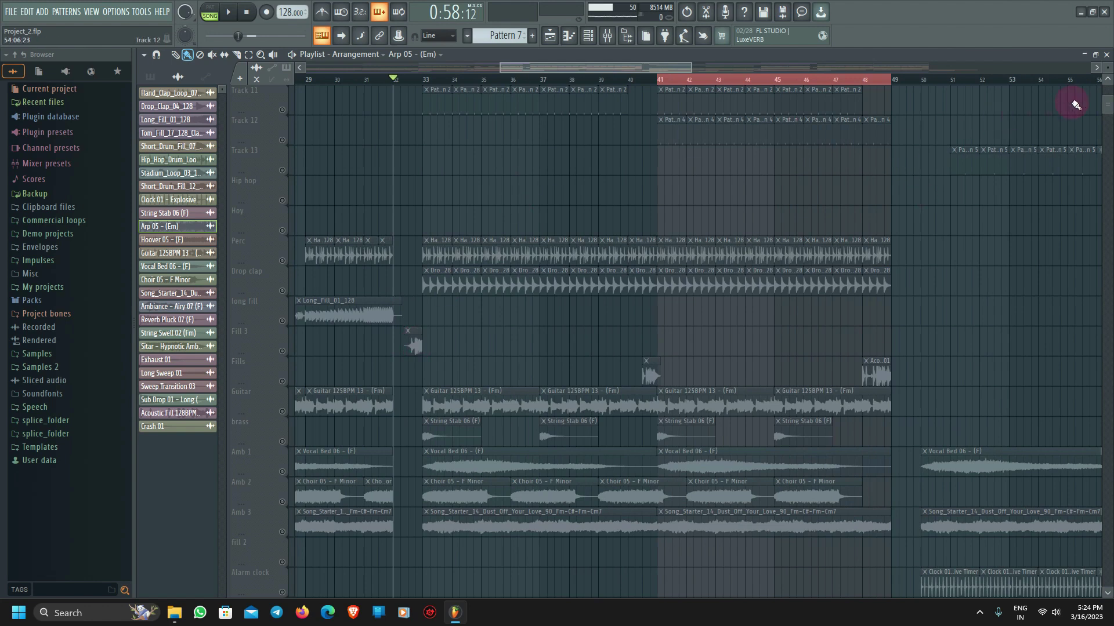
Restore playback of all tracks by turning off the solo on the Arp track.
drag(1108, 70, 1108, 104)
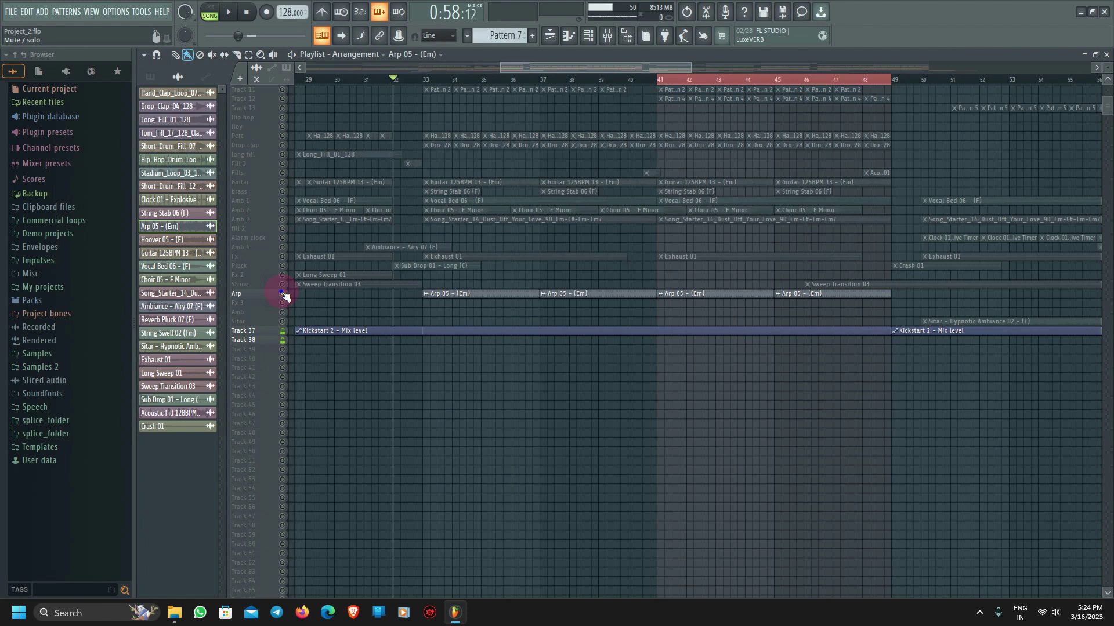
right_click(283, 293)
scroll(636, 360, up, 4)
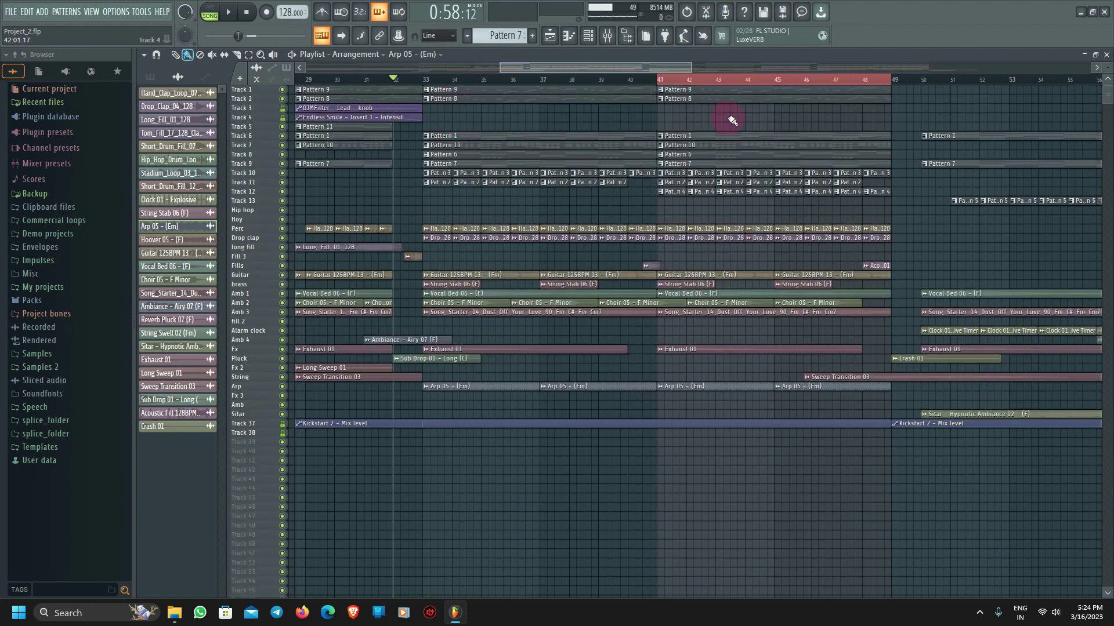
Select the Pattern 4 clip, solo Track 12 with the playhead at bar 41, and restore all tracks.
alt+scroll(722, 291, up, 4)
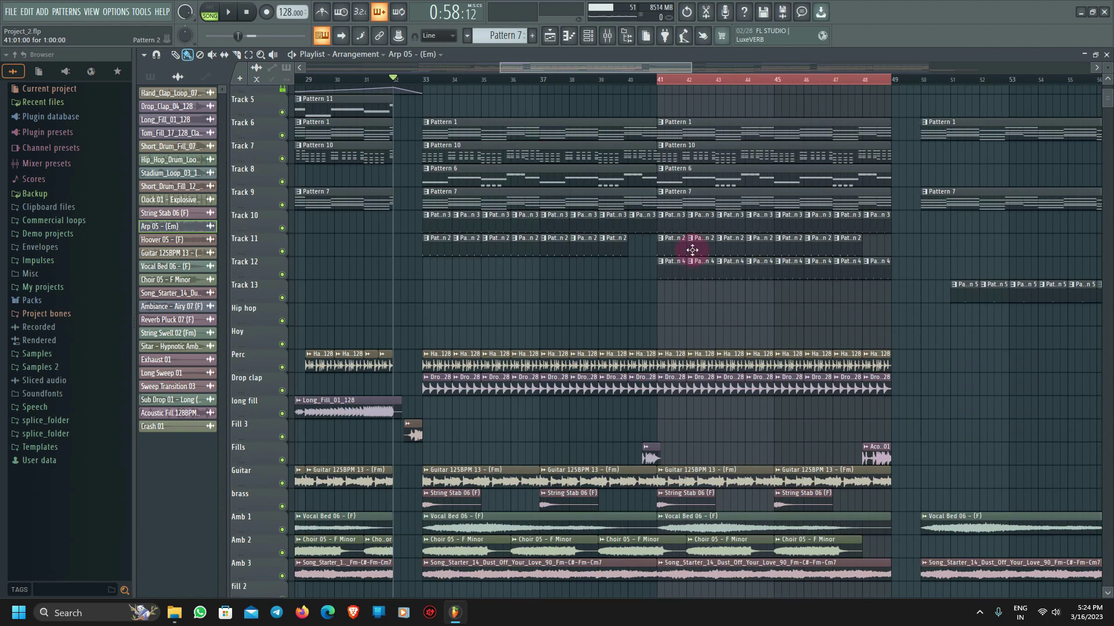
click(673, 271)
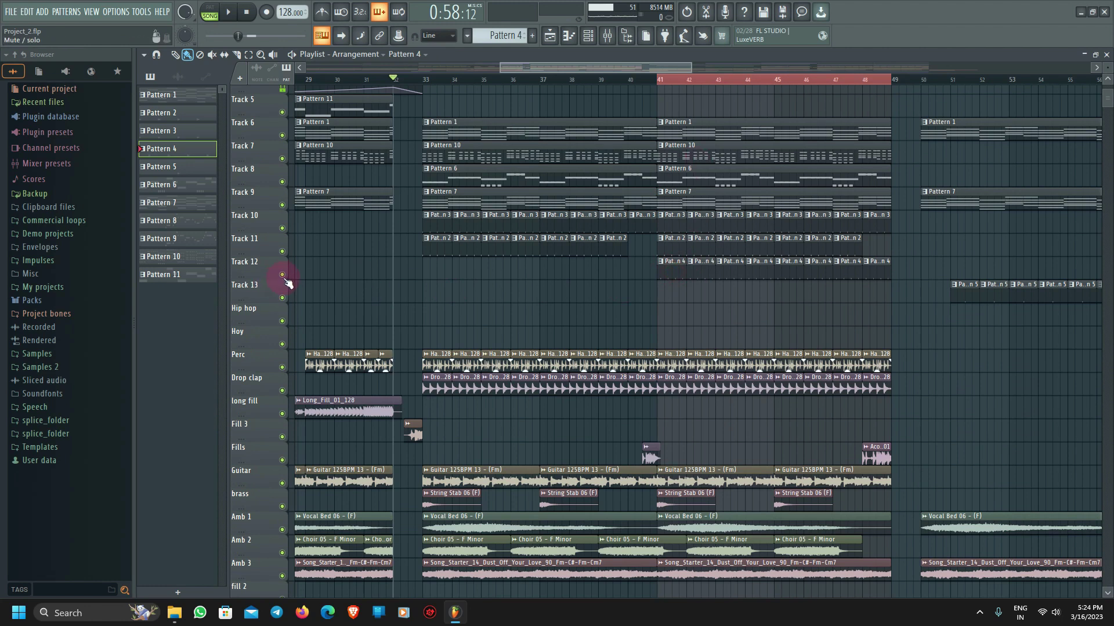
right_click(282, 275)
drag(659, 85, 667, 82)
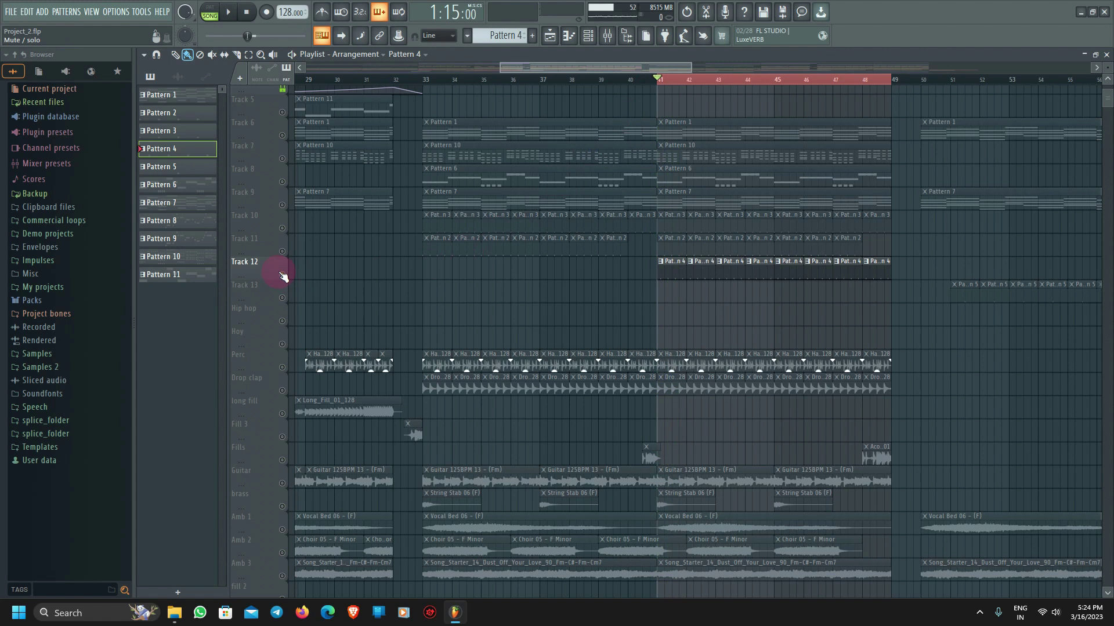
right_click(283, 275)
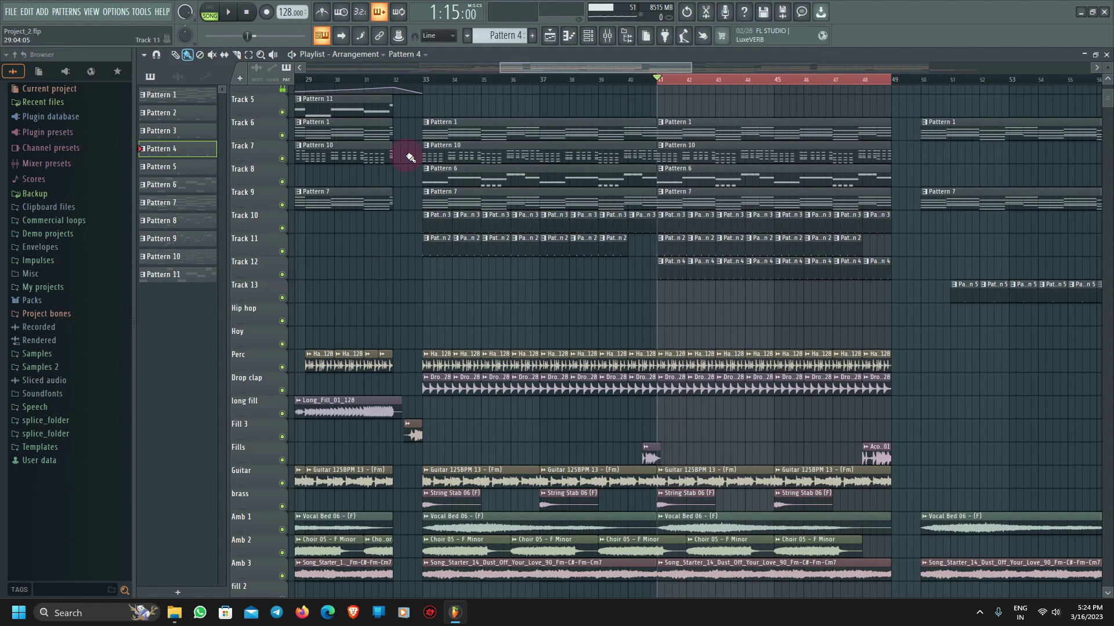
Audition the full arrangement from bar 32, skipping ahead to around bars 39 and 40, and stop playback.
click(396, 82)
key(space)
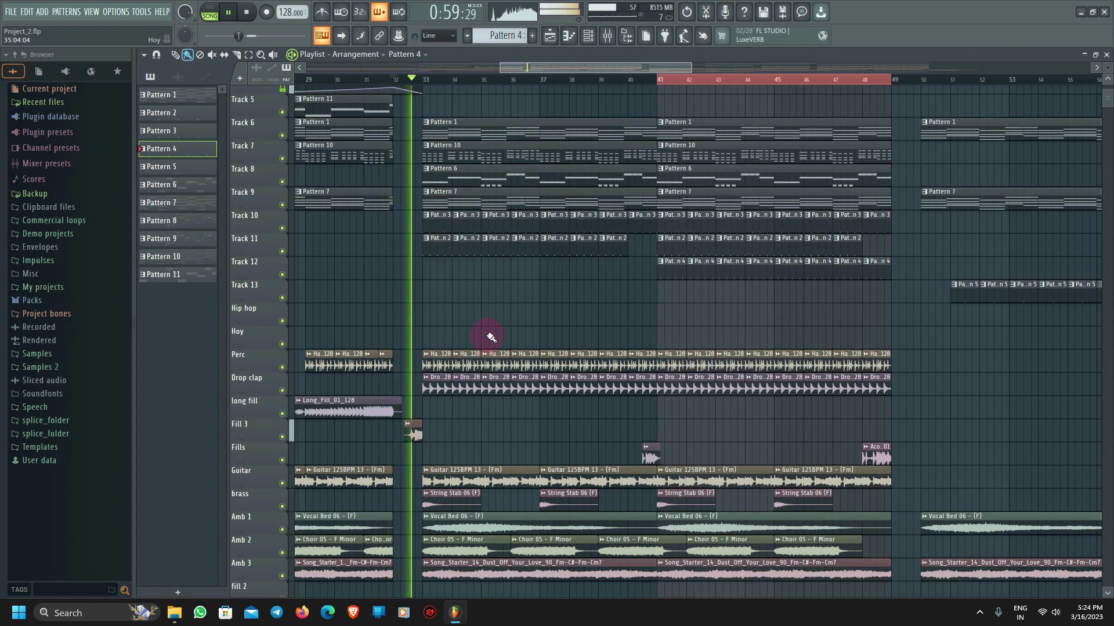
scroll(490, 308, down, 3)
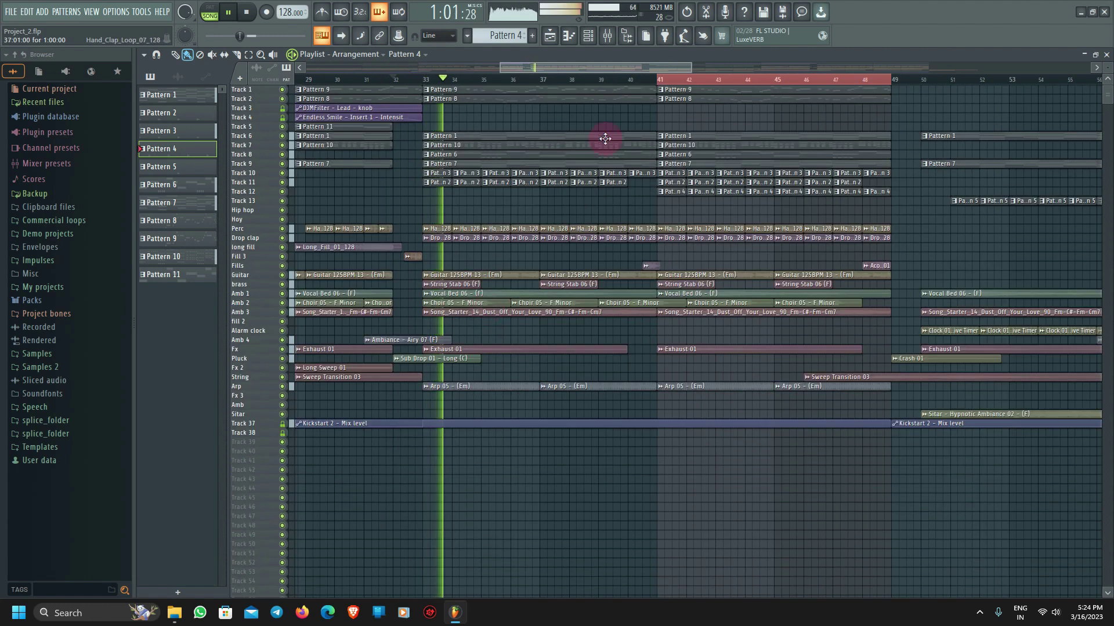
click(593, 82)
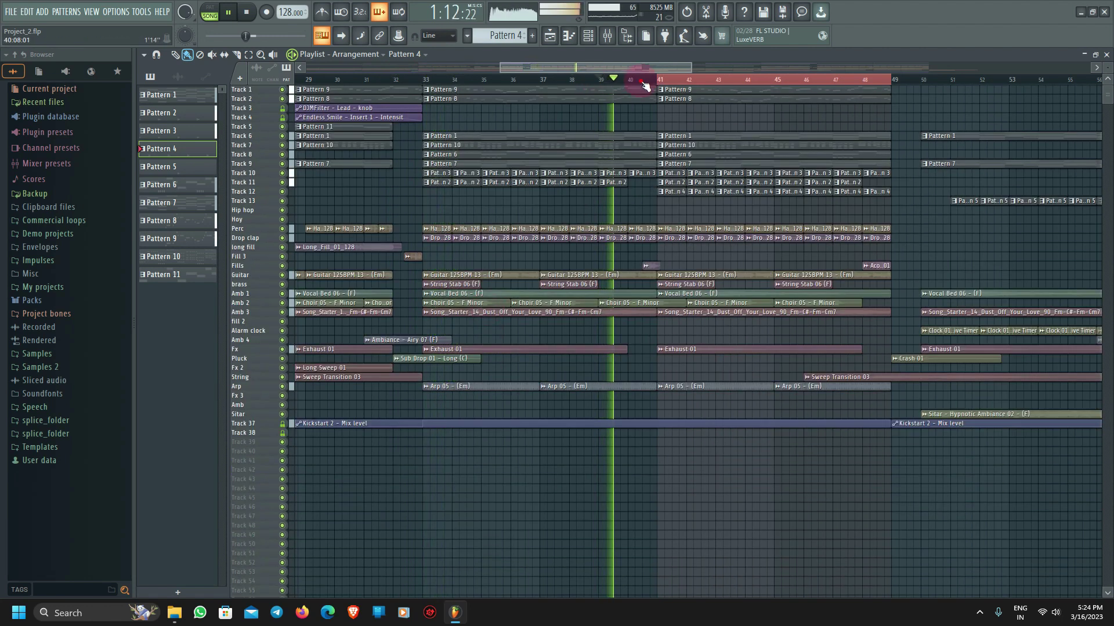
click(648, 82)
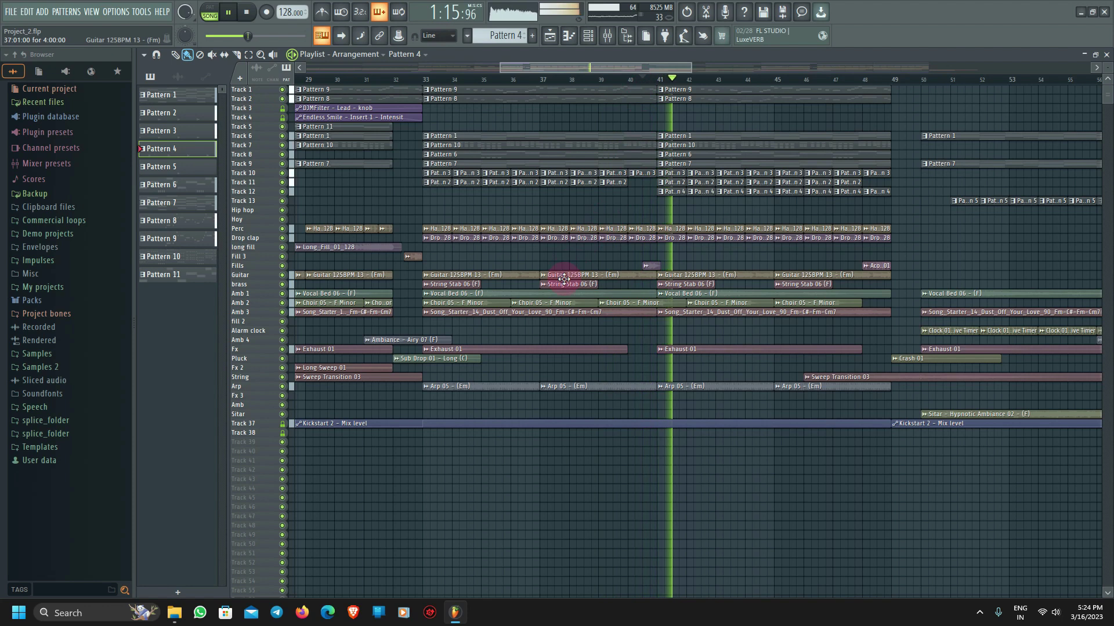
key(space)
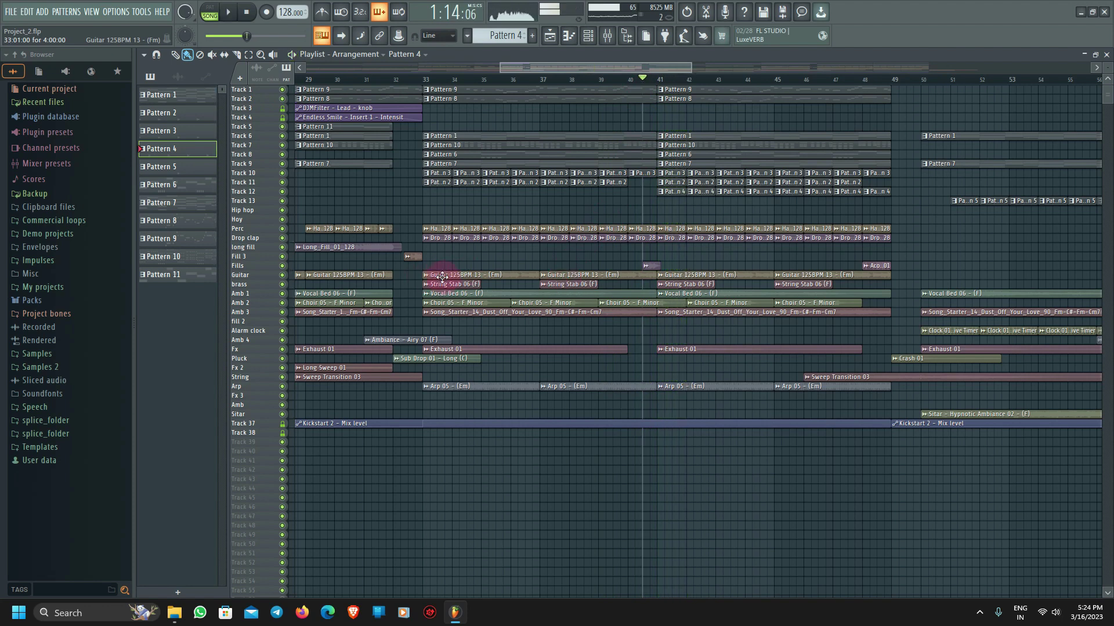
Solo the Fill 3 track, audition its Short_Drum_Fill_12_128 clip after bar 32, and restore all tracks.
scroll(423, 255, up, 3)
click(413, 249)
click(408, 81)
right_click(282, 255)
key(space)
key(space)
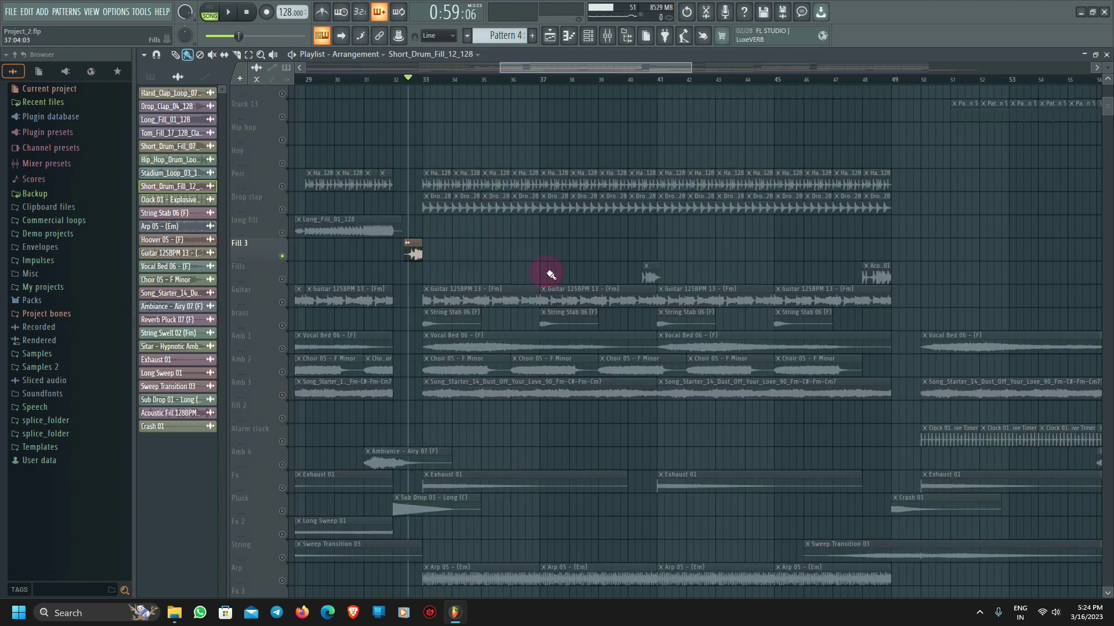
scroll(551, 274, down, 3)
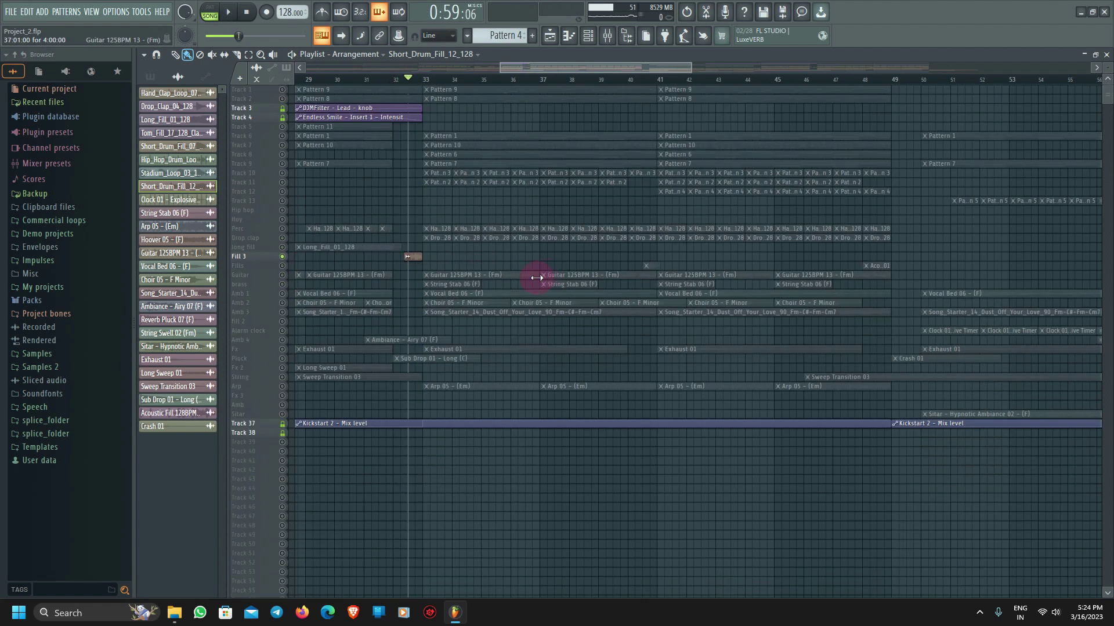
right_click(282, 255)
Play the full arrangement from bar 41.
scroll(561, 386, down, 3)
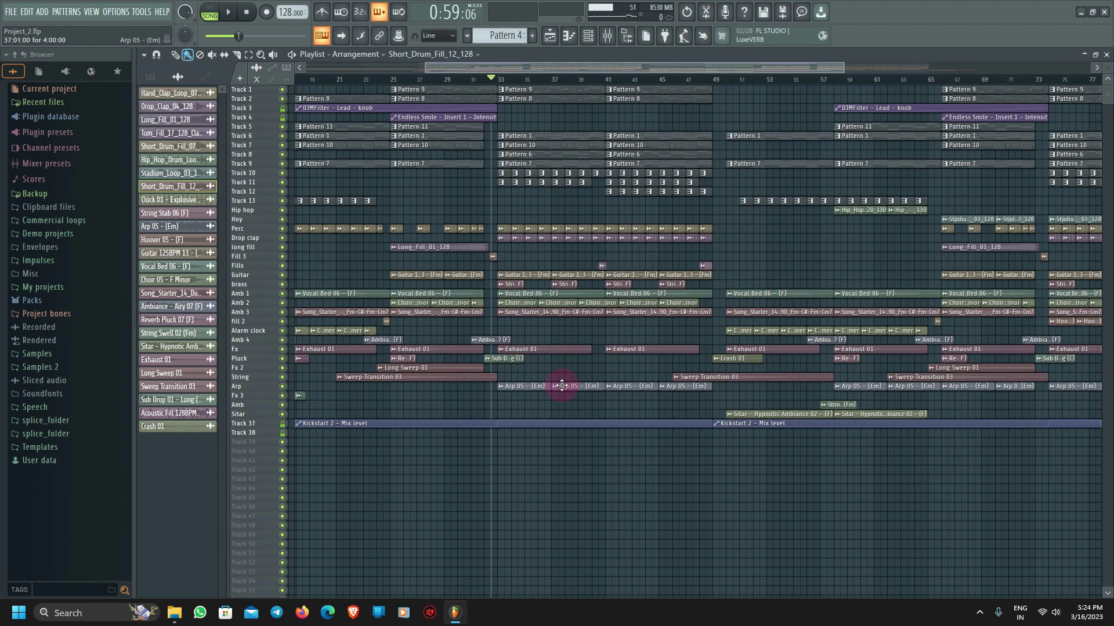
scroll(624, 67, right, 1)
click(584, 80)
key(space)
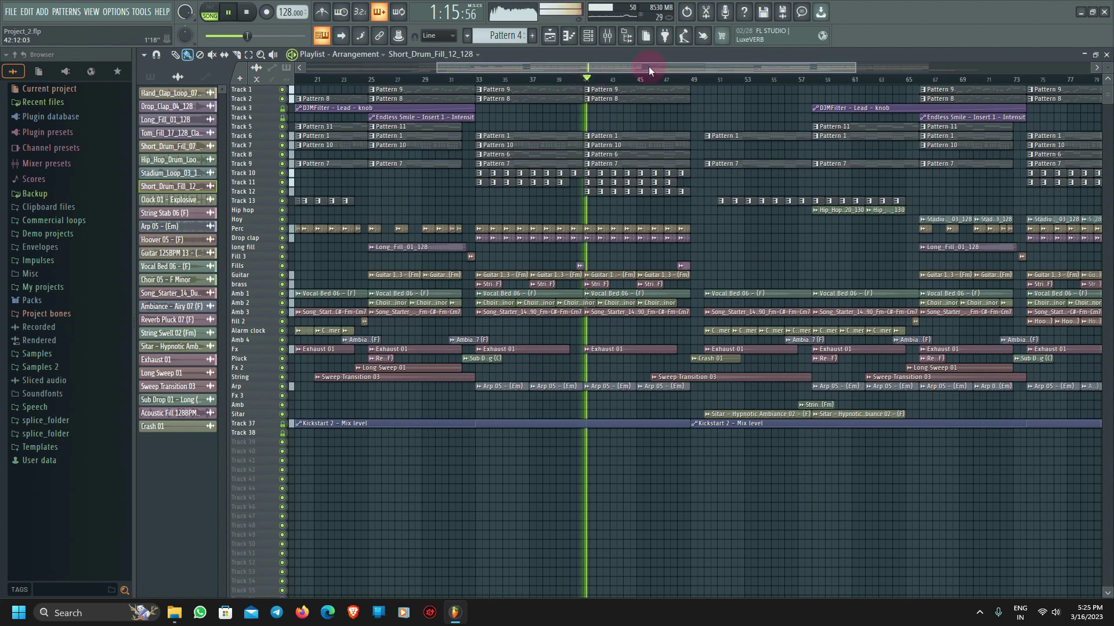
Audition the final drop section from bar 82 and stop playback.
drag(650, 64, 805, 76)
key(space)
click(839, 79)
key(space)
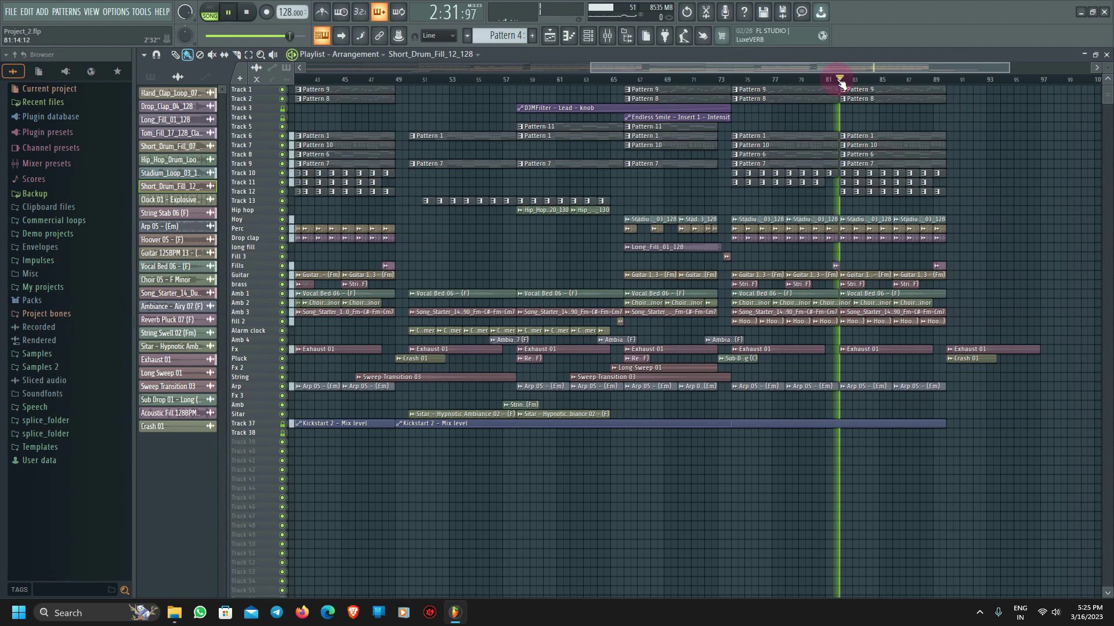
scroll(986, 251, up, 4)
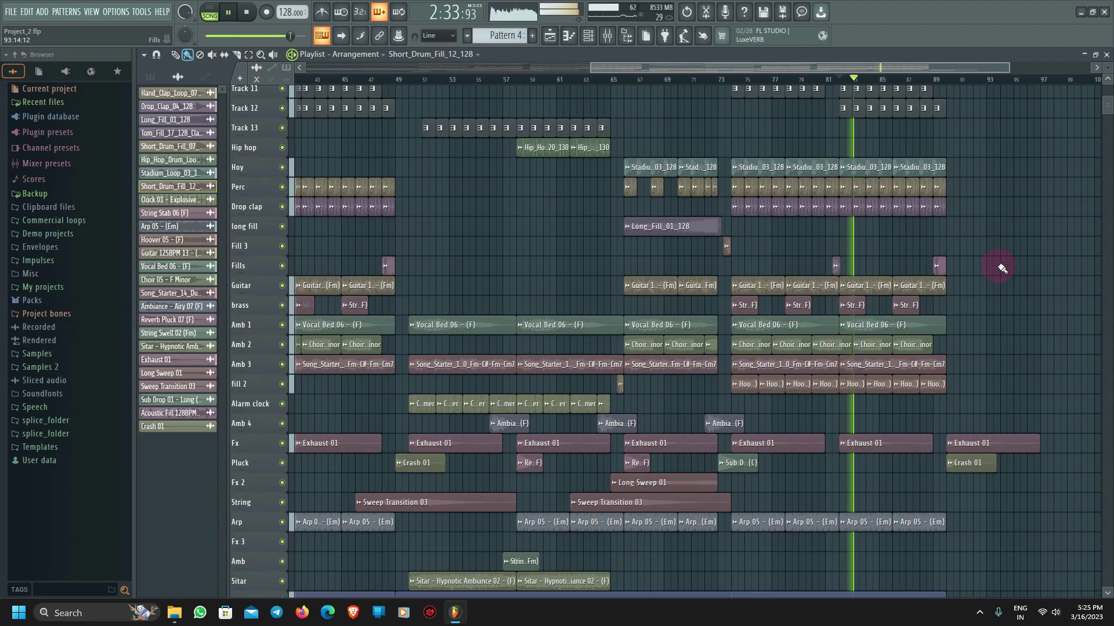
scroll(1002, 329, up, 4)
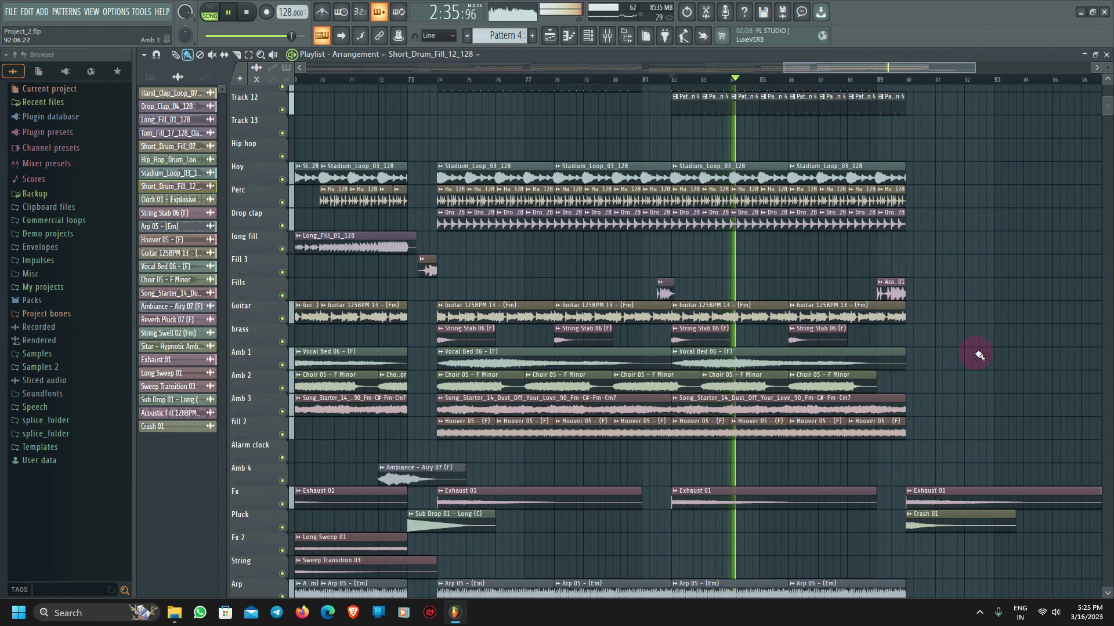
key(space)
Solo the fill 2 track and audition its Hoover 05 clips from bar 82.
scroll(789, 372, down, 3)
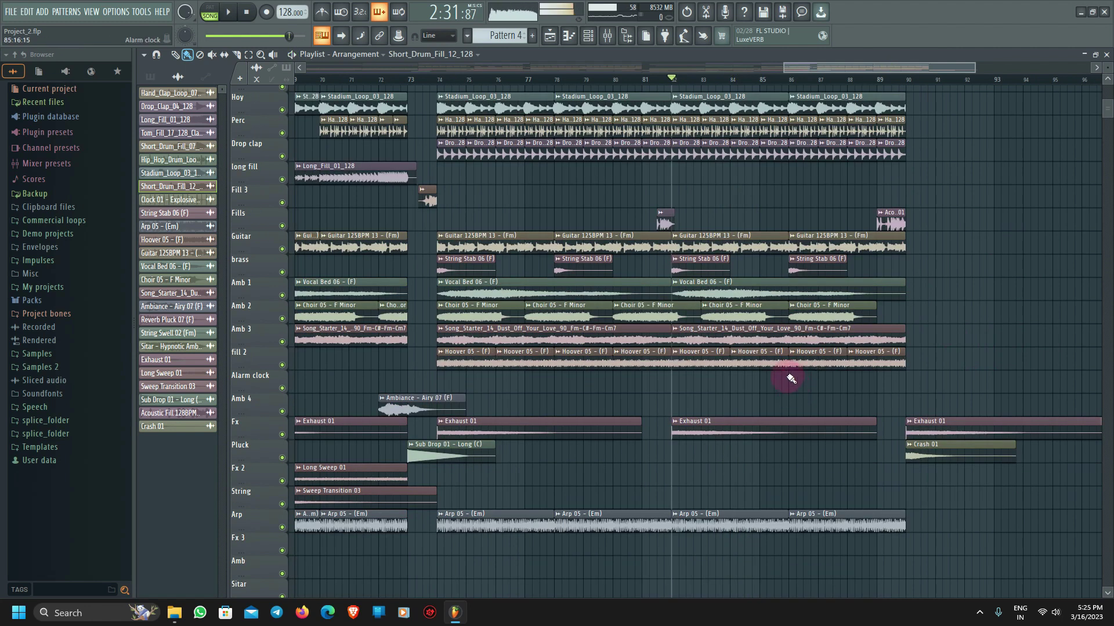
right_click(282, 366)
key(space)
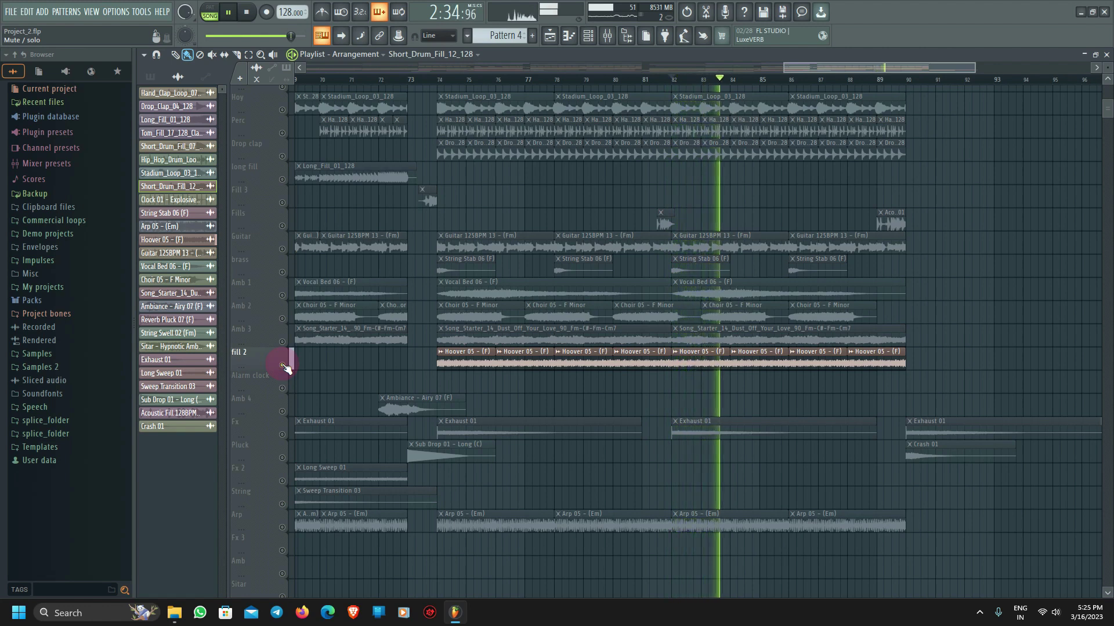
key(space)
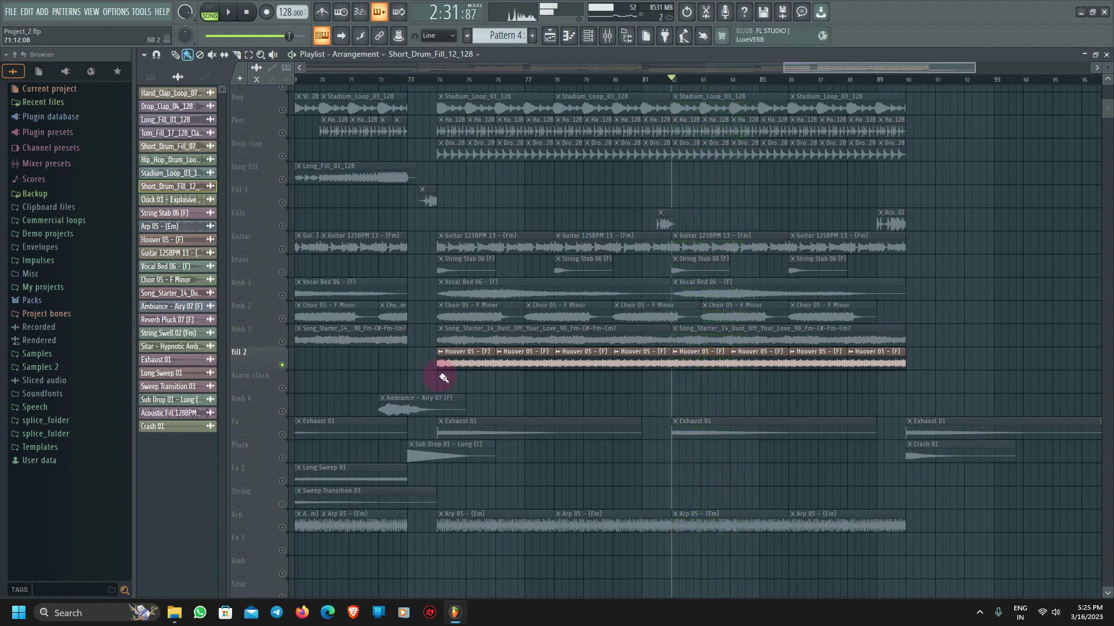
Look over the whole arrangement from Track 1 to the automation on Track 38 and turn off the fill 2 solo.
scroll(444, 378, down, 5)
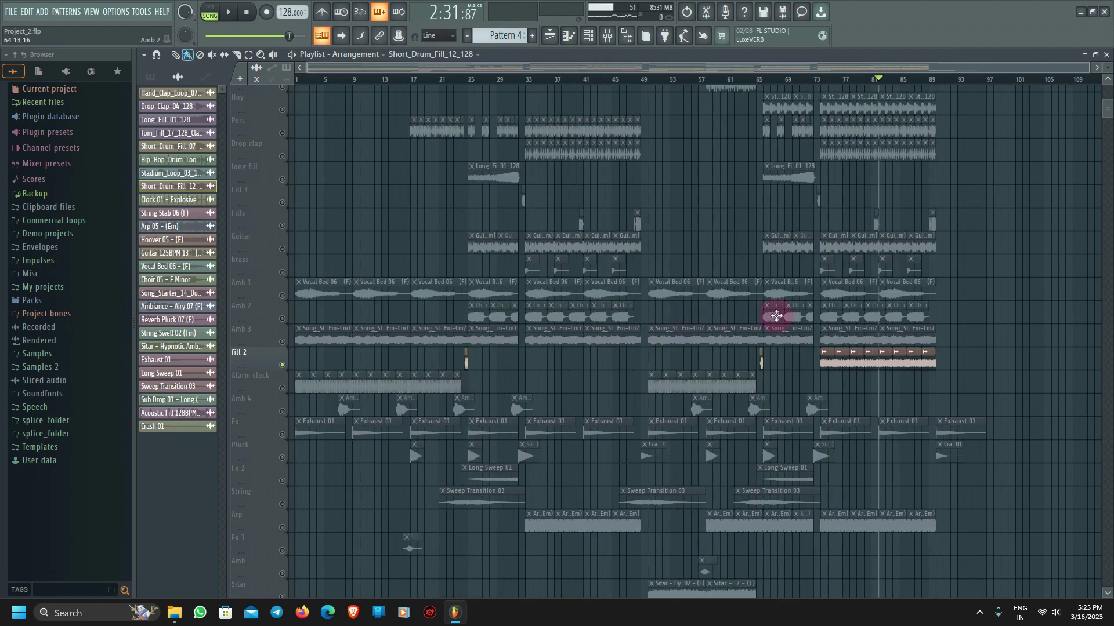
scroll(902, 339, up, 10)
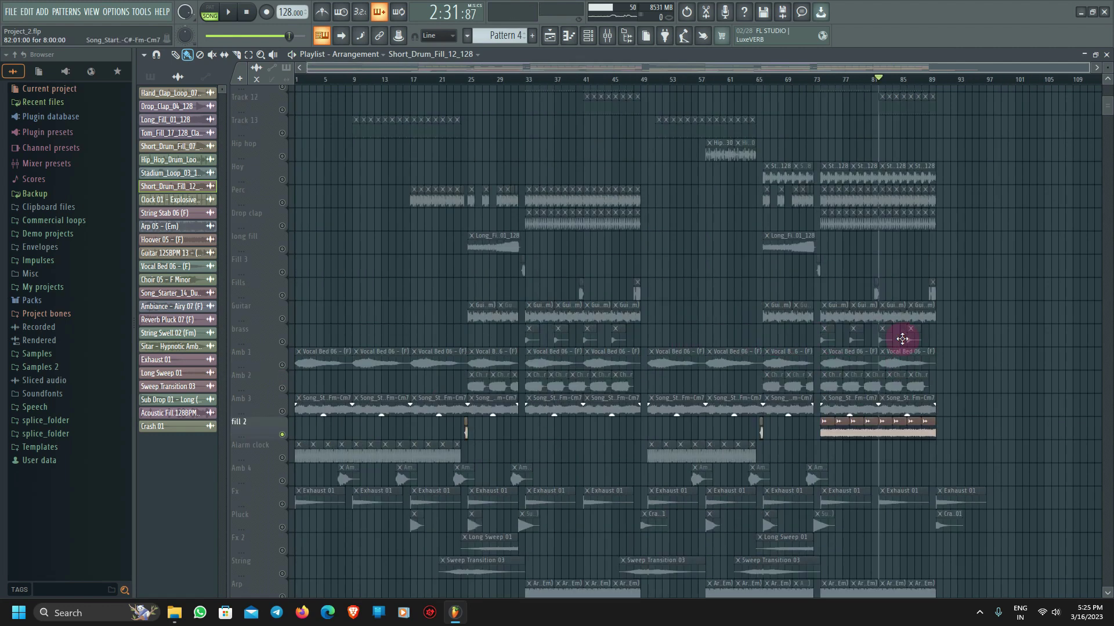
scroll(666, 335, down, 4)
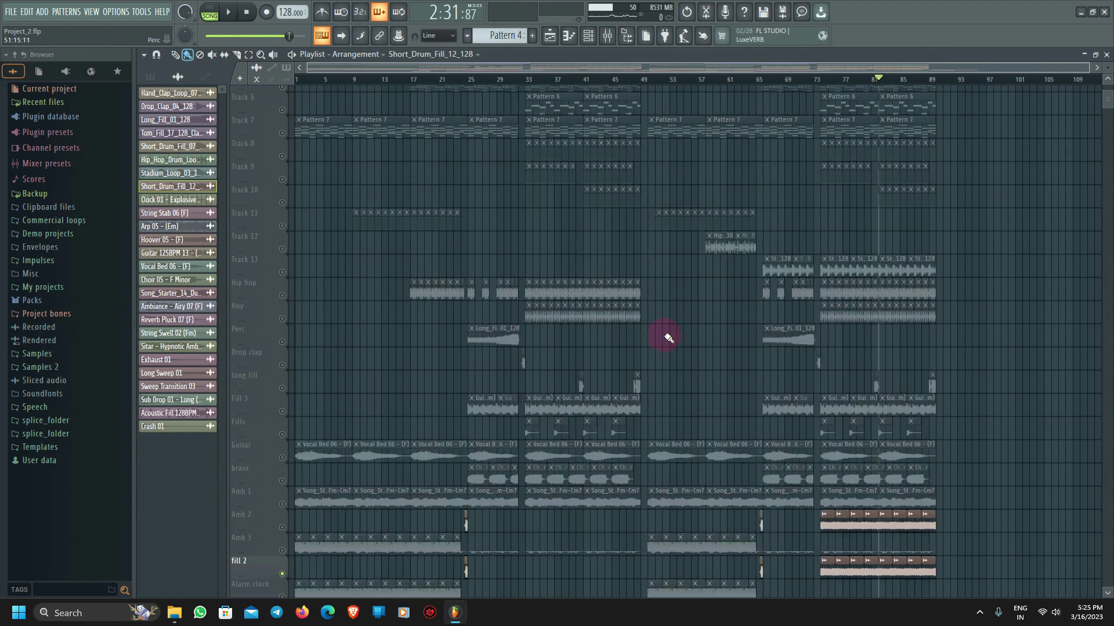
scroll(501, 420, down, 9)
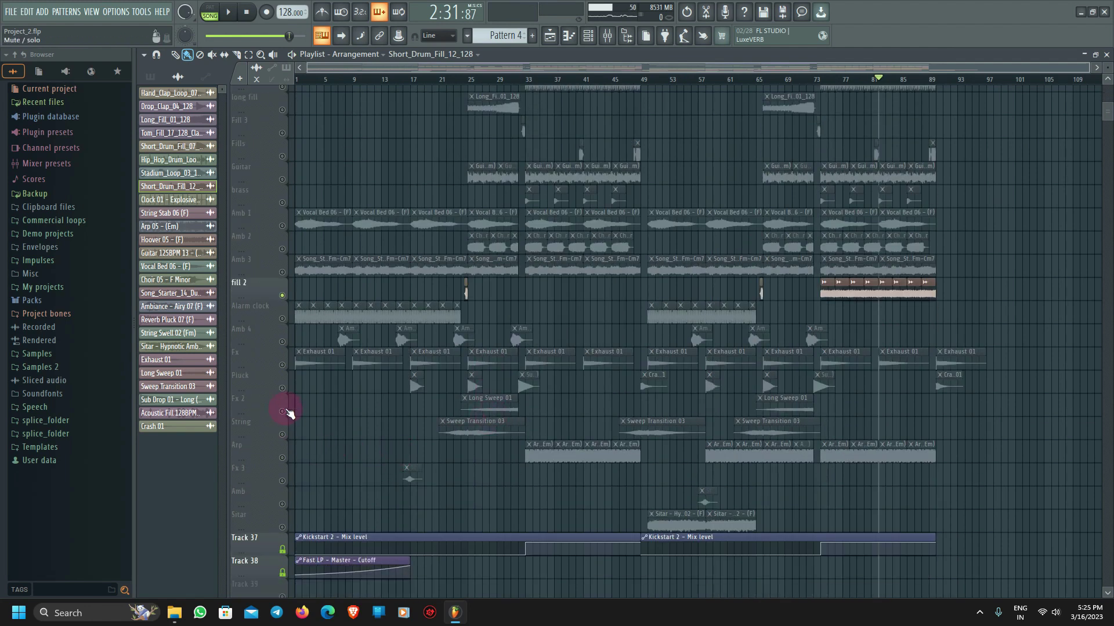
scroll(475, 406, up, 3)
scroll(511, 418, up, 8)
scroll(568, 377, up, 9)
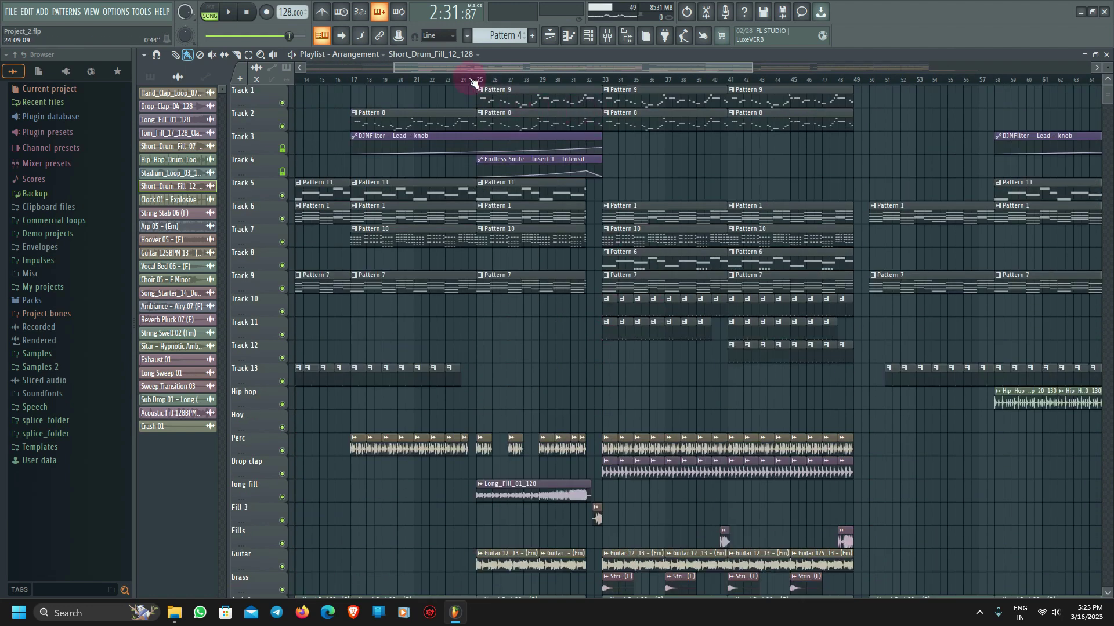
Play the song's opening from bar 1 and inspect the Fruity Fast LP filter on the Master mixer channel.
drag(481, 66, 293, 79)
key(space)
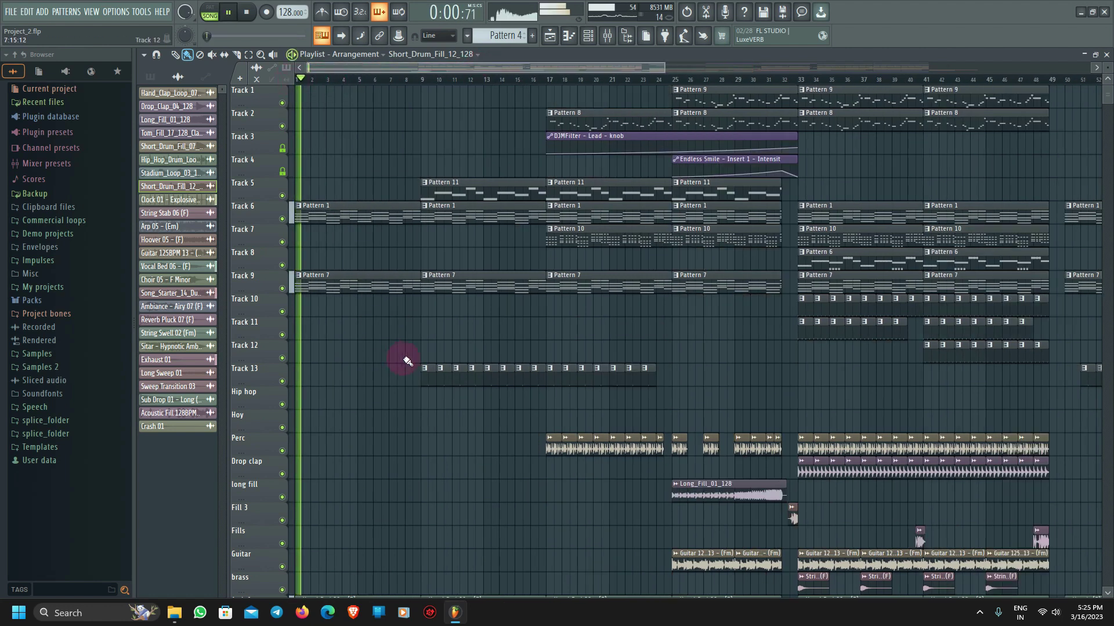
click(607, 35)
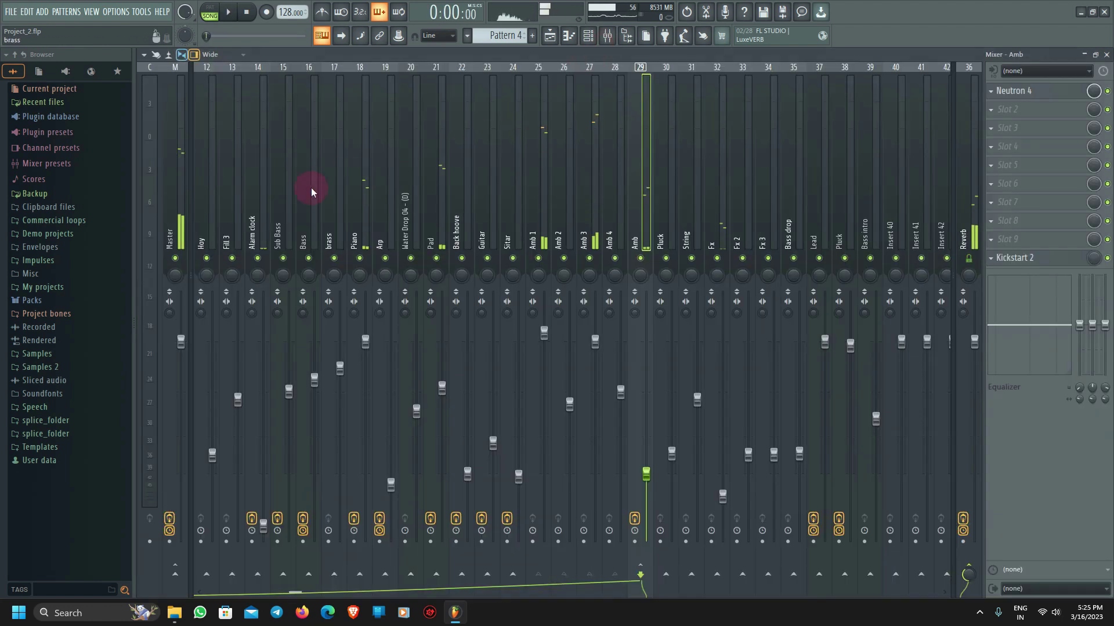
key(space)
scroll(178, 210, up, 1)
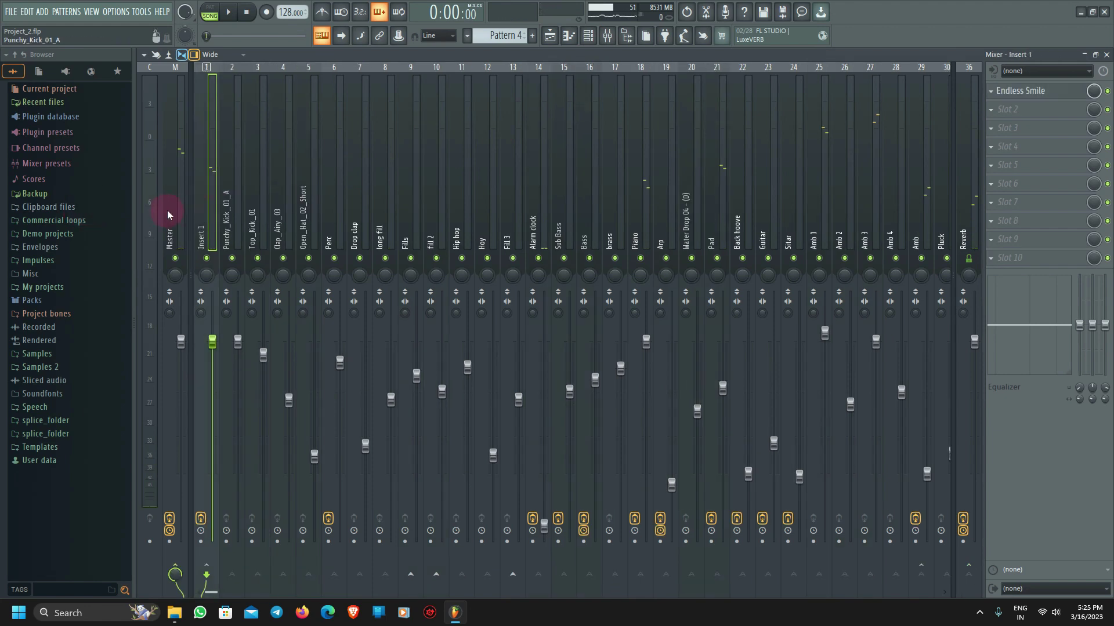
click(182, 231)
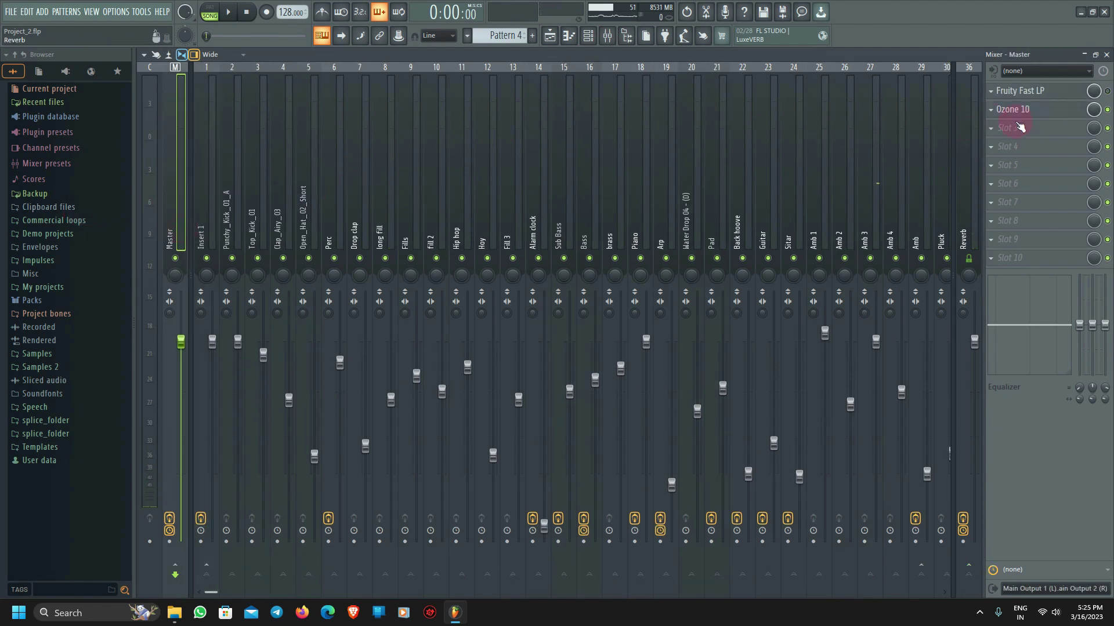
click(1042, 94)
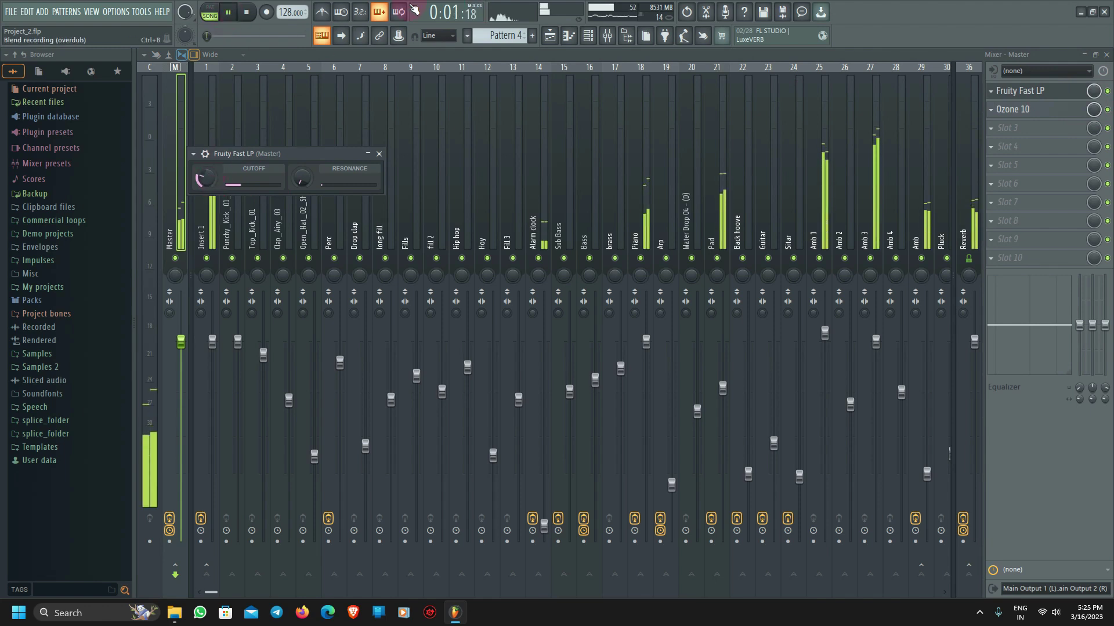
Return to the playlist and briefly audition the intro from bar 9.
click(550, 35)
click(422, 79)
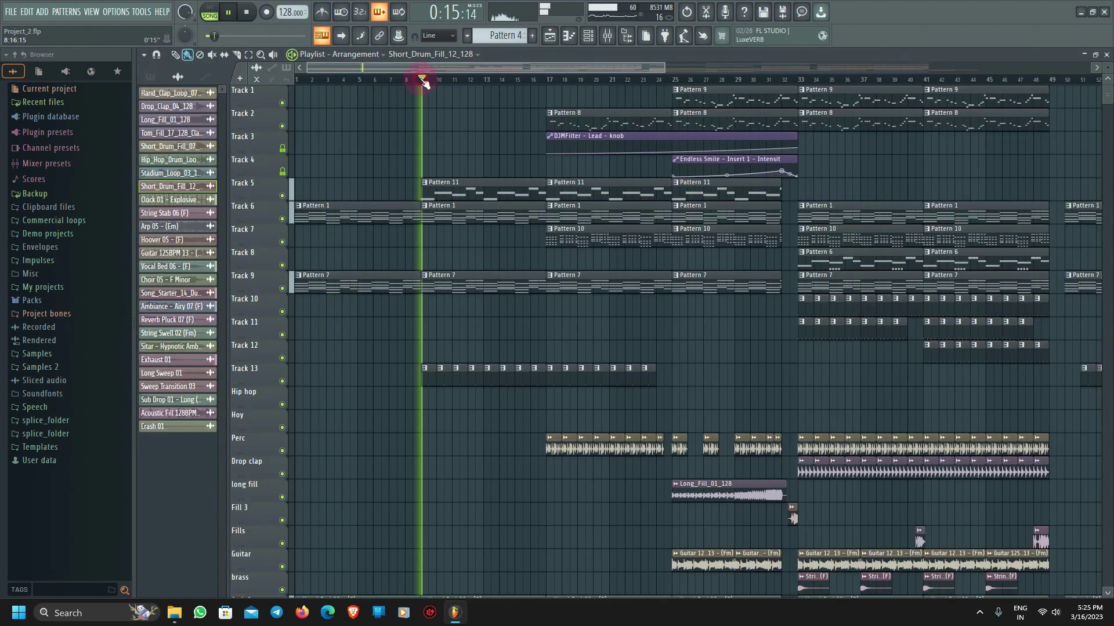
key(space)
Select the Pattern 11 clip on Track 5 and examine the Serum settings of its Bass intro channel.
click(490, 191)
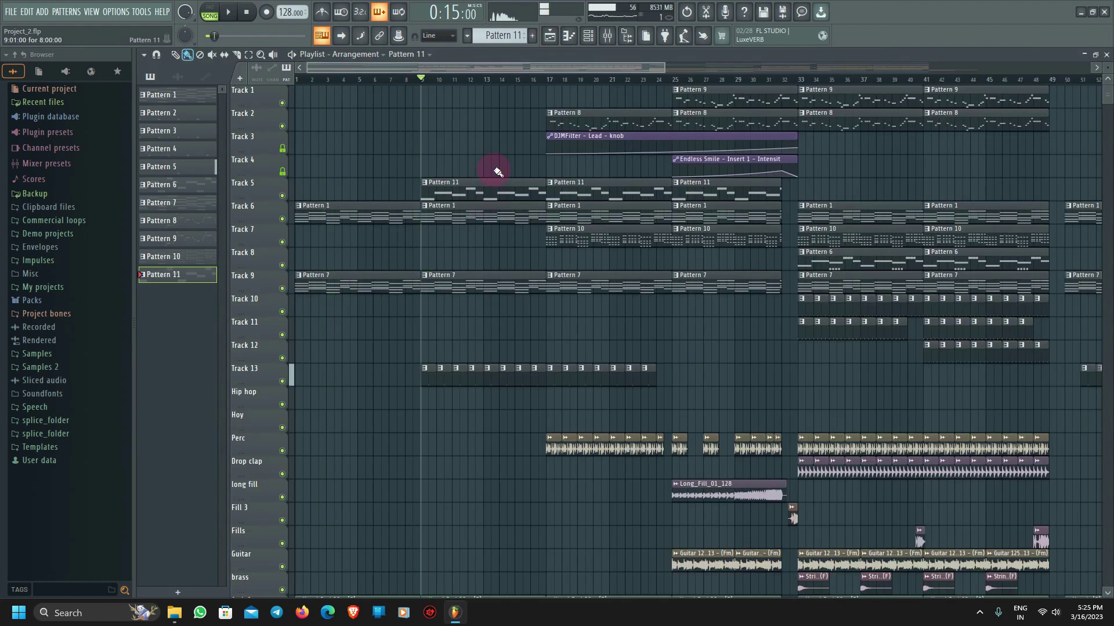
click(584, 41)
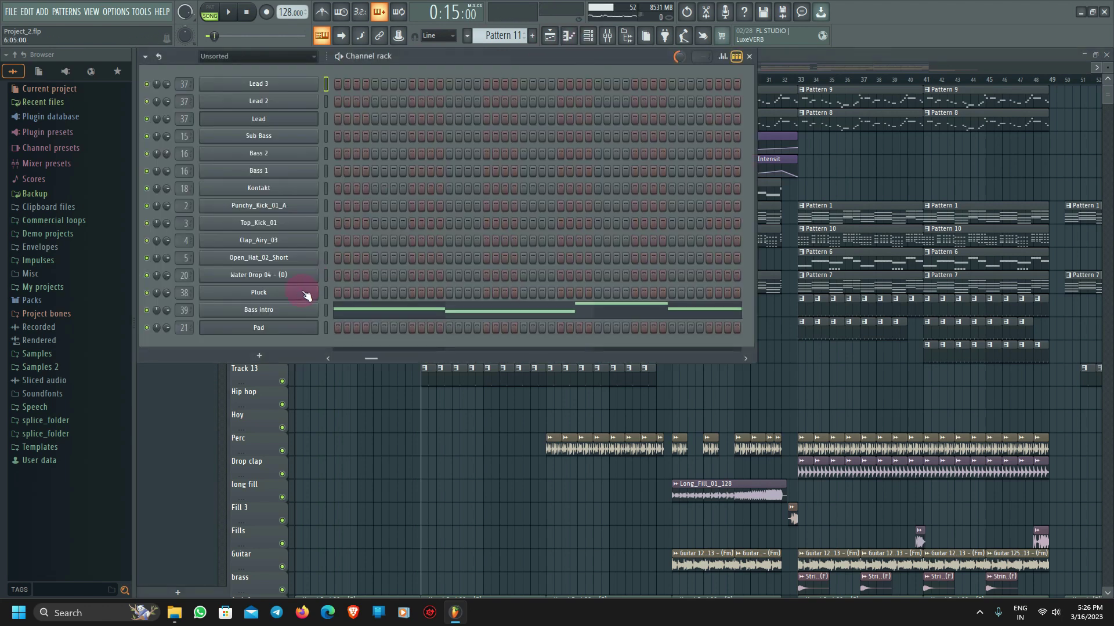
click(293, 309)
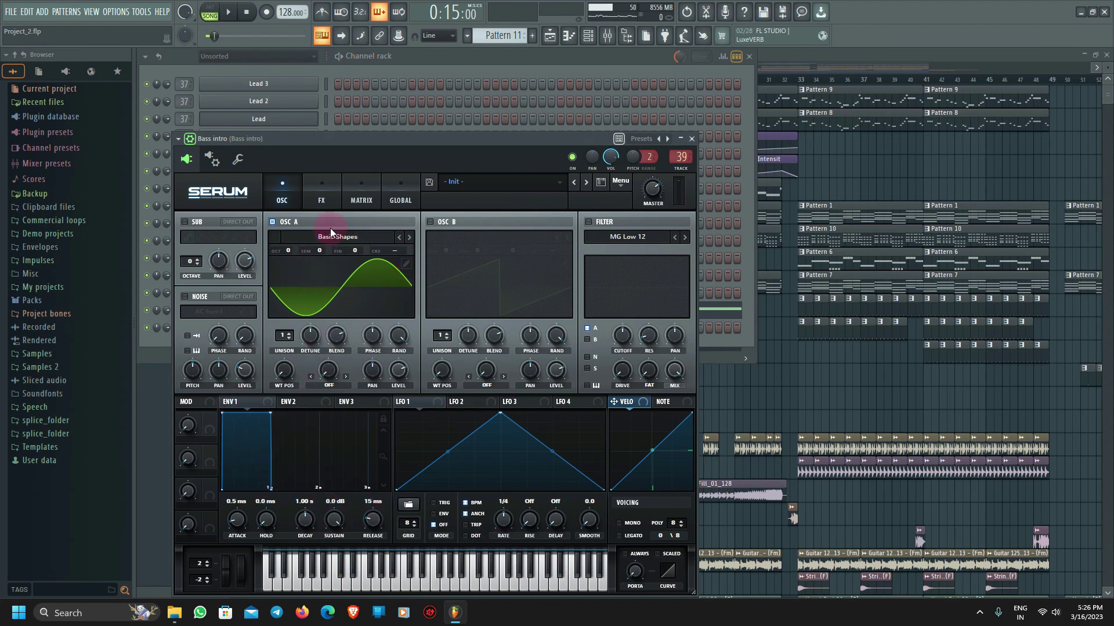
Inspect the effects page of the Bass intro Serum and its channel in the mixer.
click(316, 199)
click(607, 38)
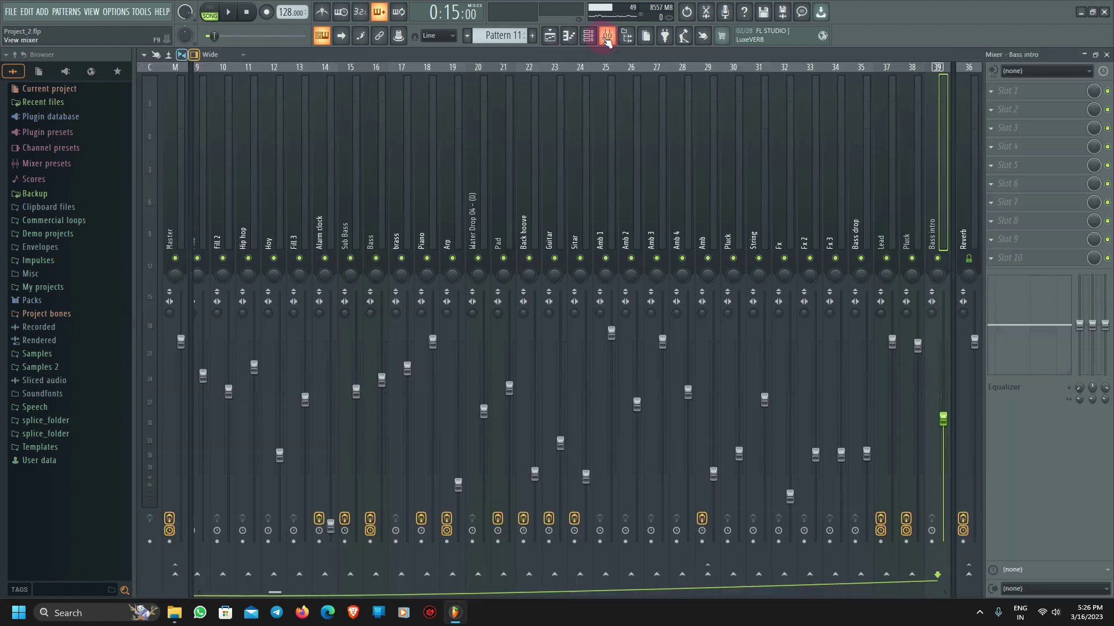
scroll(836, 223, right, 3)
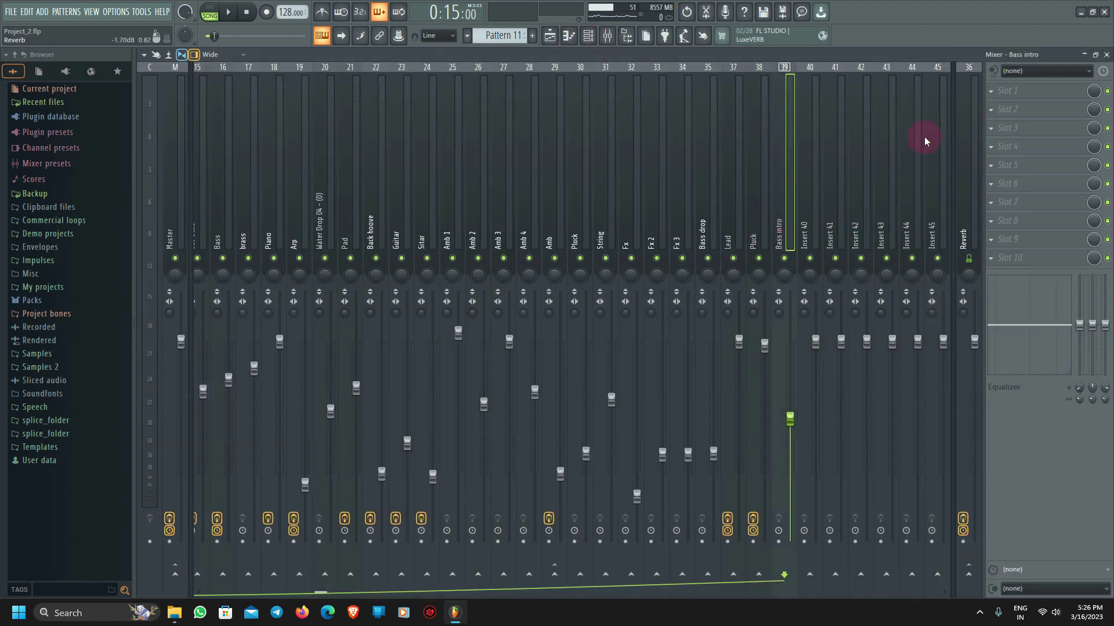
click(1107, 54)
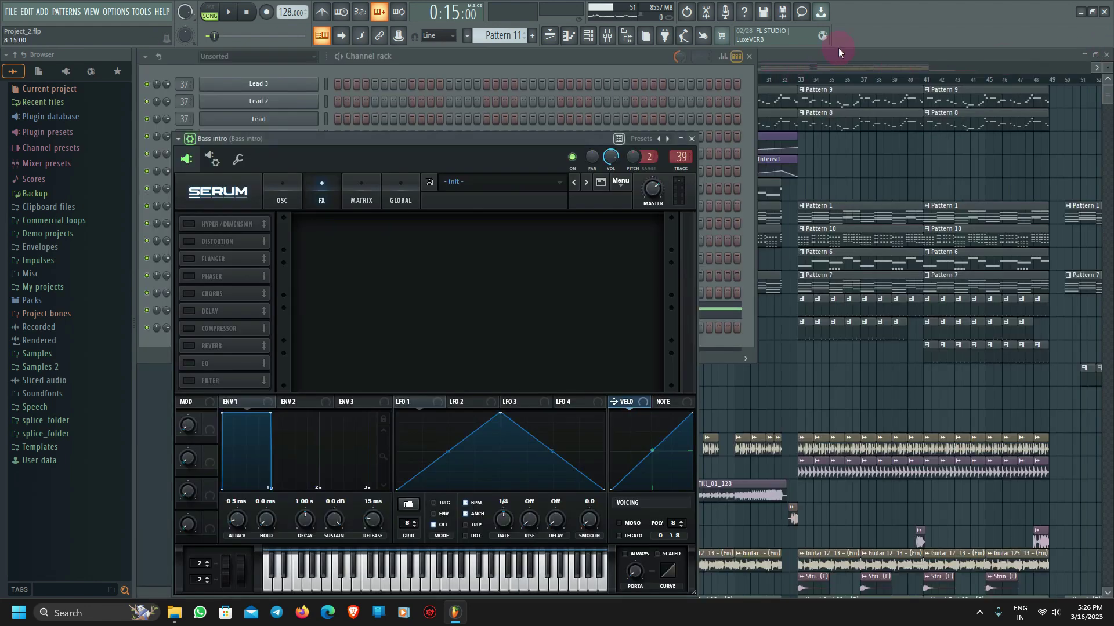
Return to the playlist and briefly play the full arrangement from bar 9.
click(765, 70)
key(space)
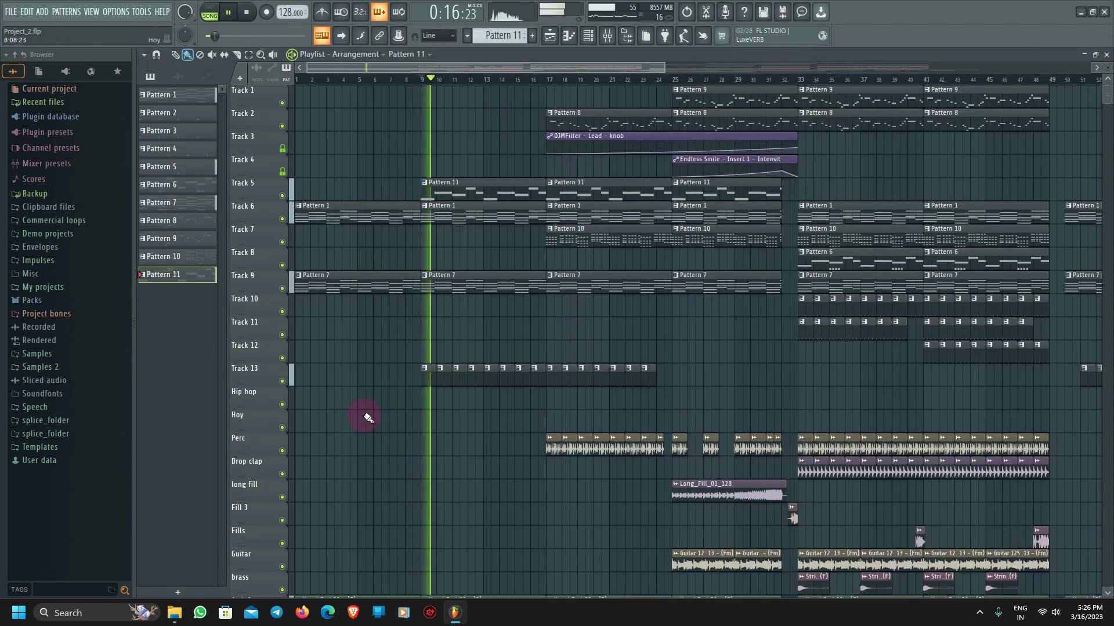
key(space)
Solo Track 13 to audition its pattern from bar 9, move the playhead to just before bar 17, and turn the solo off.
right_click(282, 381)
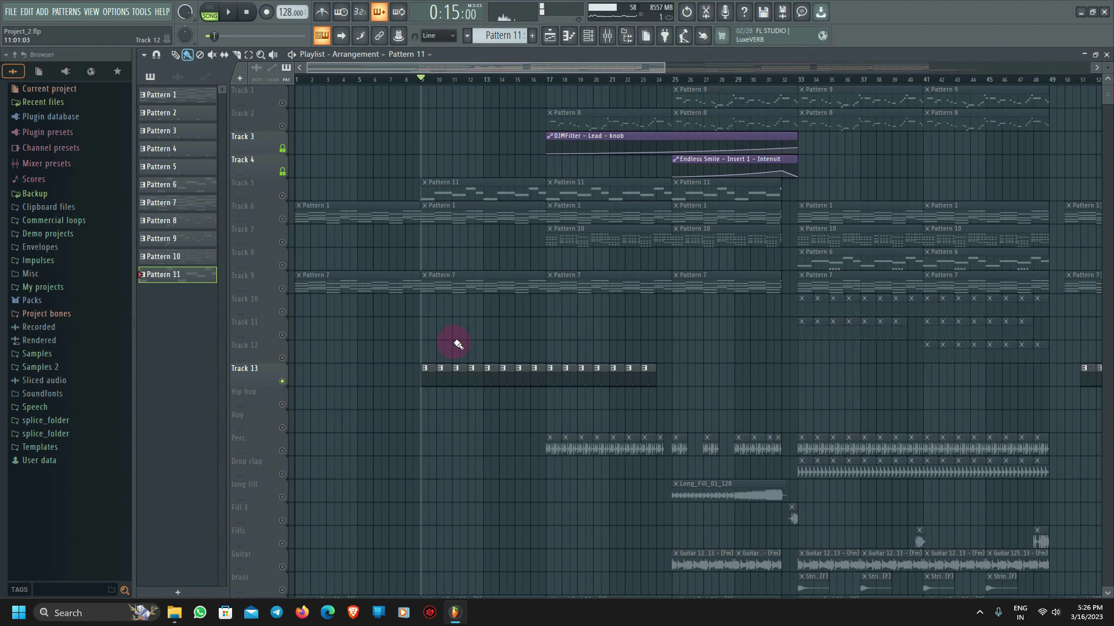
key(space)
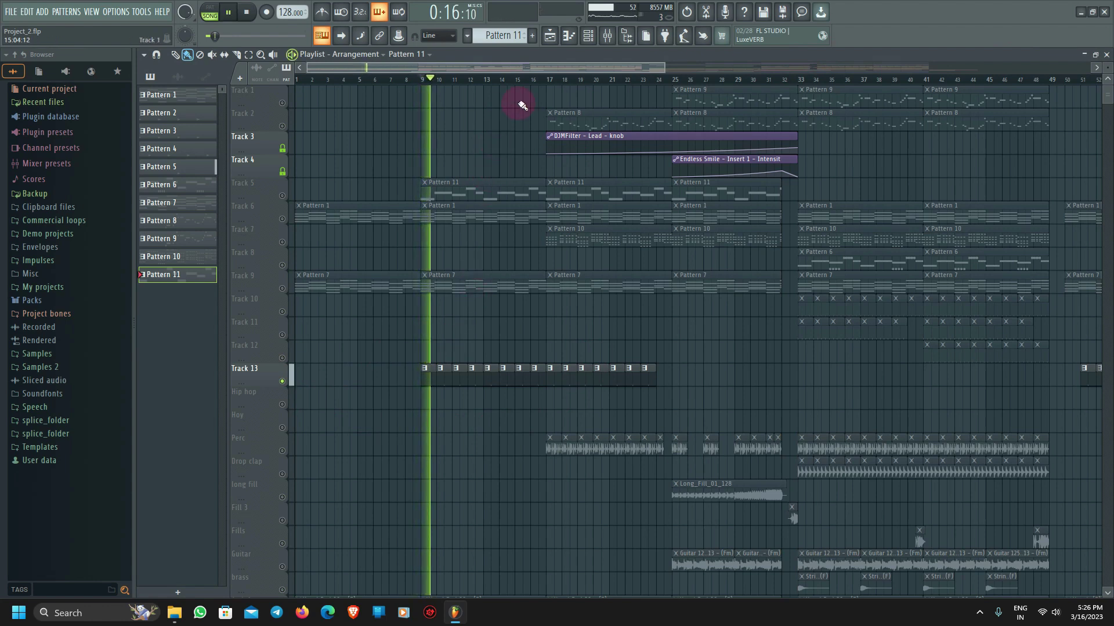
click(539, 81)
key(space)
right_click(282, 381)
Play the full mix from just before bar 17 and look over the lower audio tracks down to Sitar.
key(space)
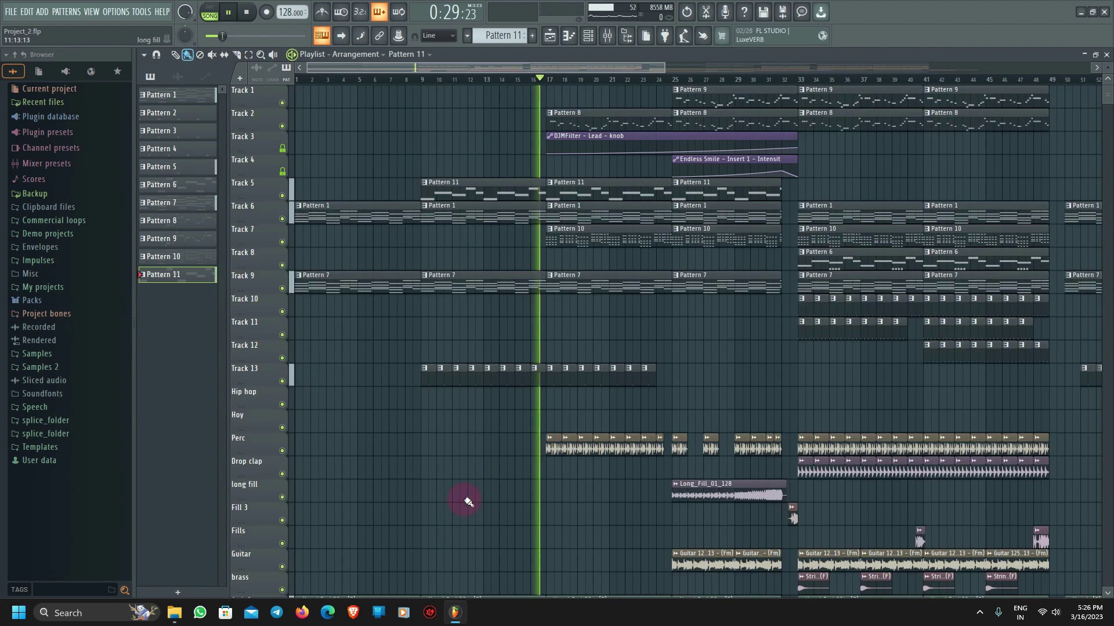
scroll(464, 502, down, 4)
scroll(566, 507, up, 4)
key(space)
scroll(573, 369, down, 4)
scroll(573, 369, down, 10)
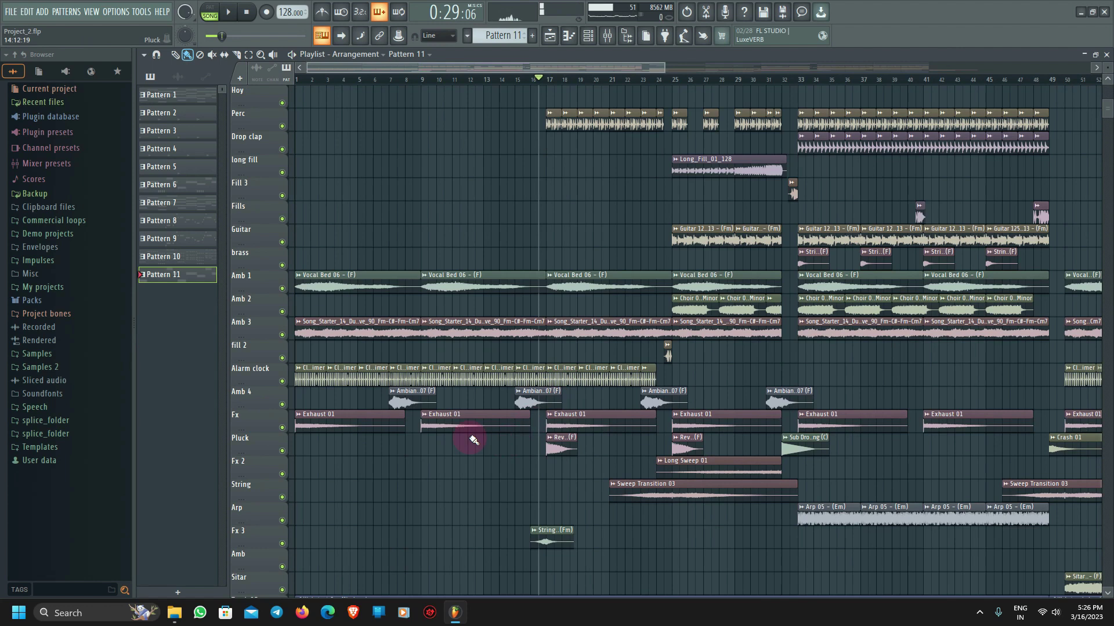
Solo the Amb 4 track, audition its Ambiance - Airy 07 clip at bar 15, and turn the solo off.
right_click(282, 405)
scroll(456, 490, up, 3)
click(646, 90)
key(space)
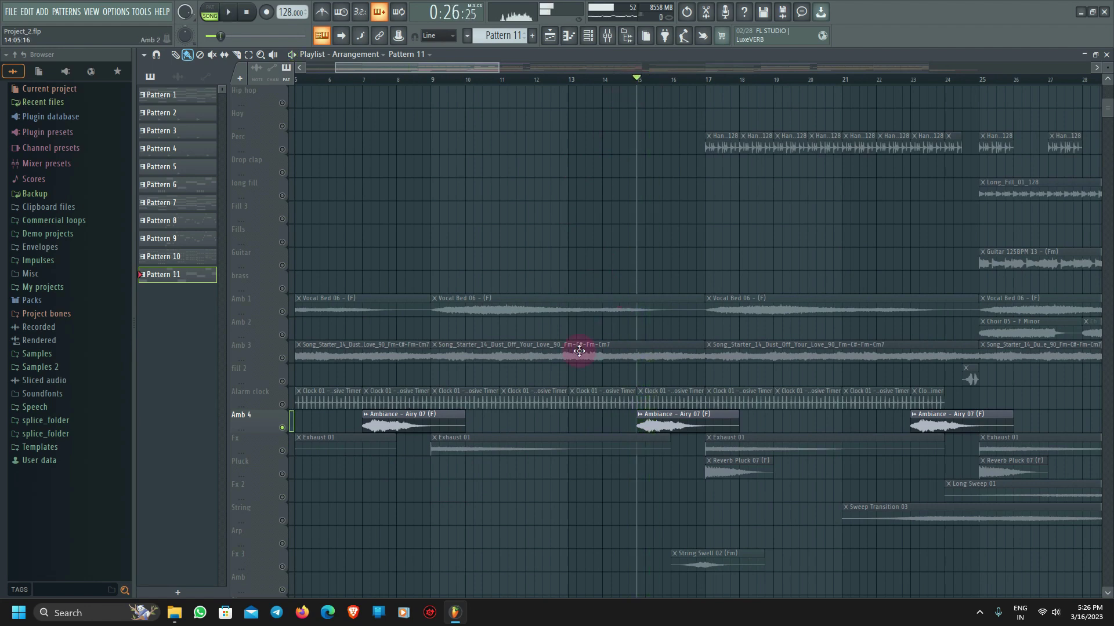
scroll(504, 400, down, 3)
scroll(443, 439, up, 5)
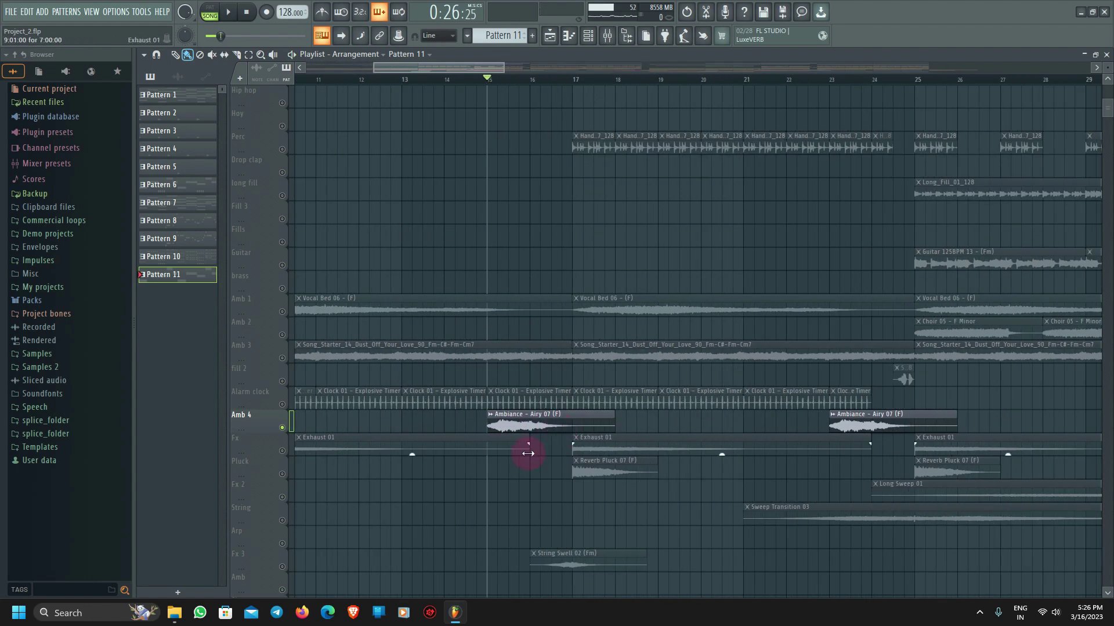
scroll(488, 458, up, 4)
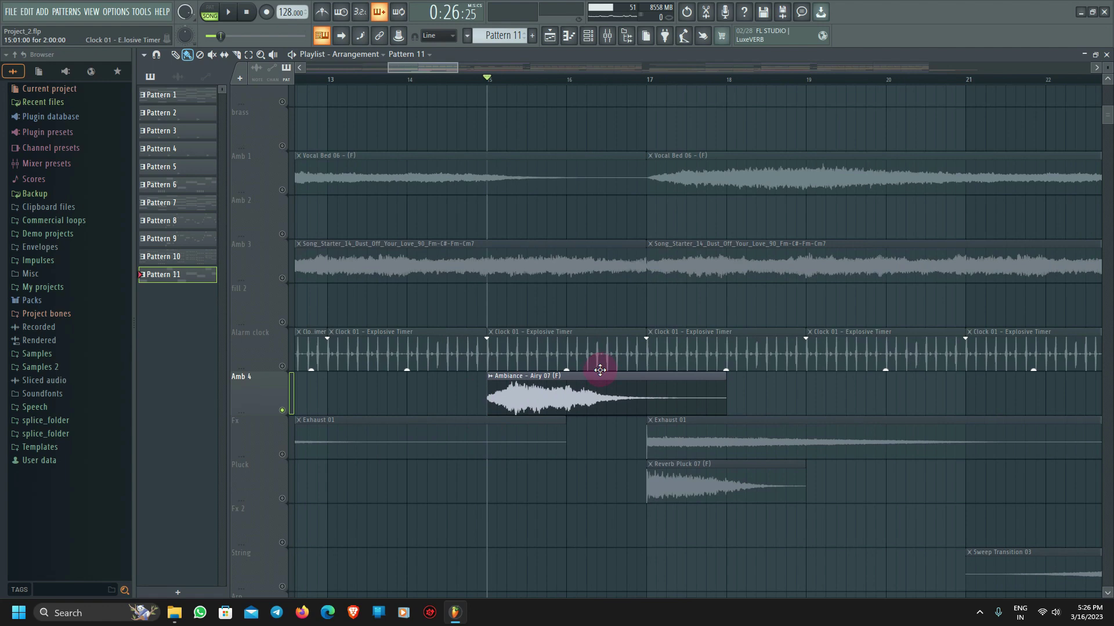
key(space)
scroll(599, 374, down, 4)
key(space)
scroll(600, 375, down, 10)
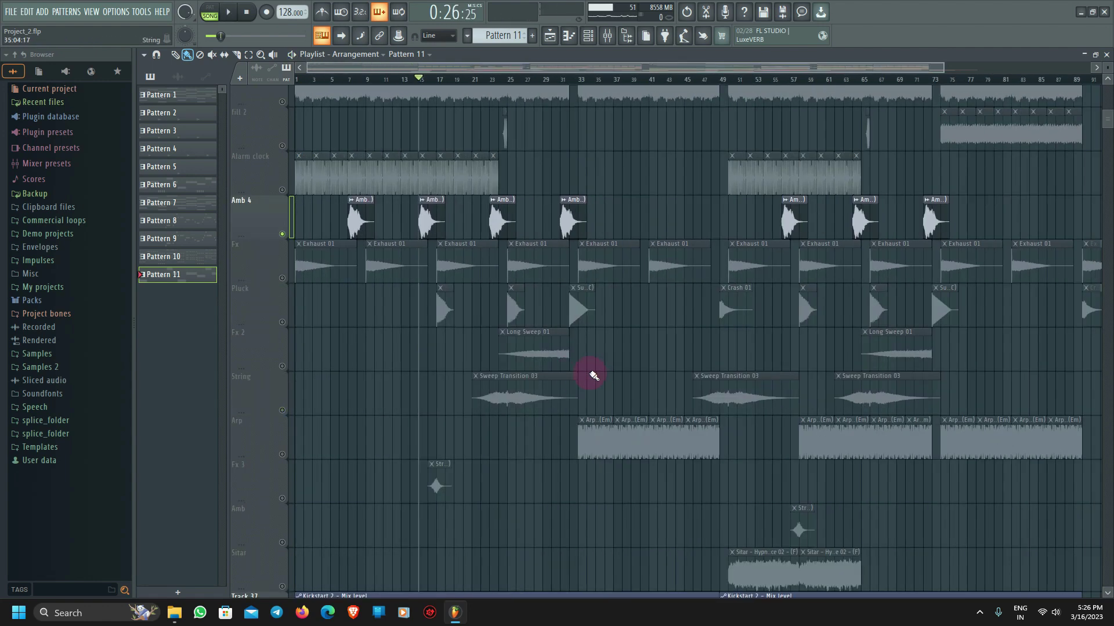
right_click(283, 235)
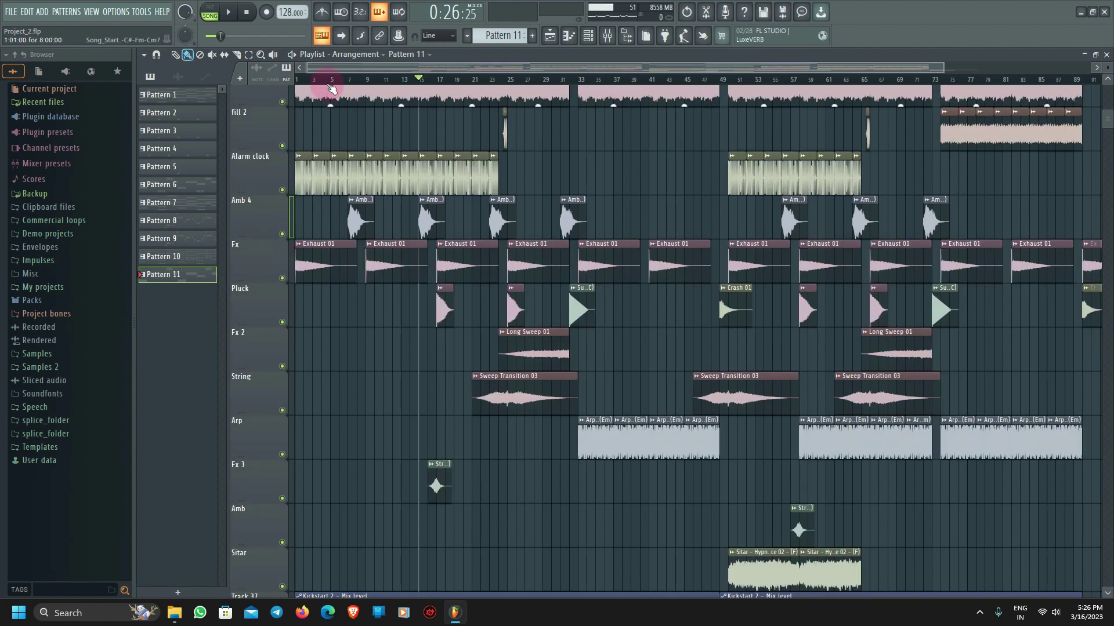
Play the full mix from bar 6 and again from bar 14 to hear the Amb 4 clips in context.
drag(352, 84, 338, 81)
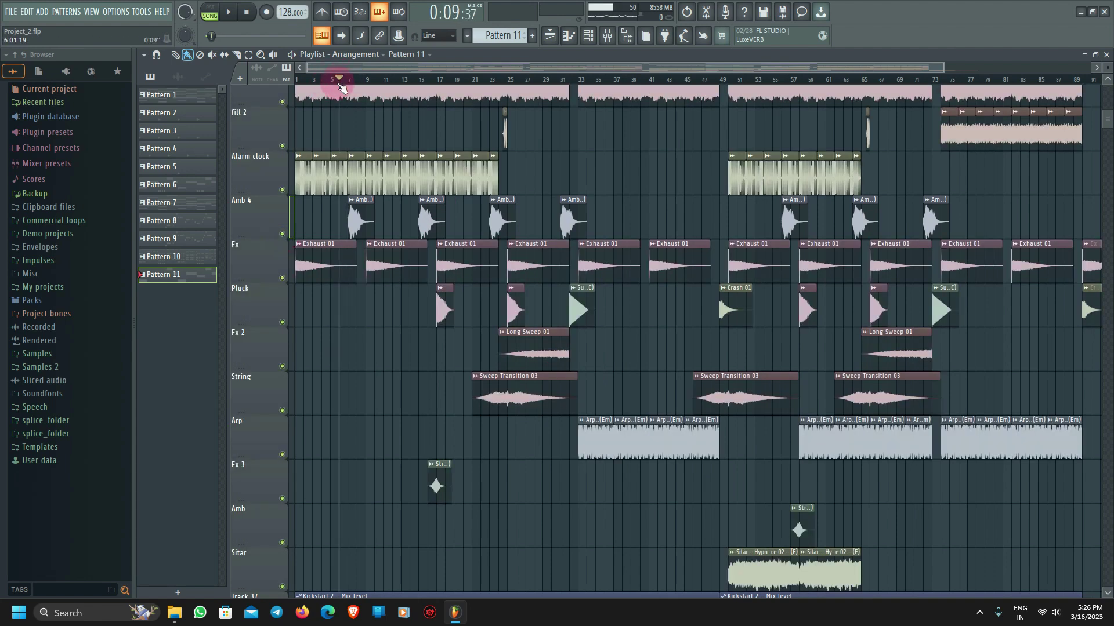
scroll(338, 81, up, 5)
key(space)
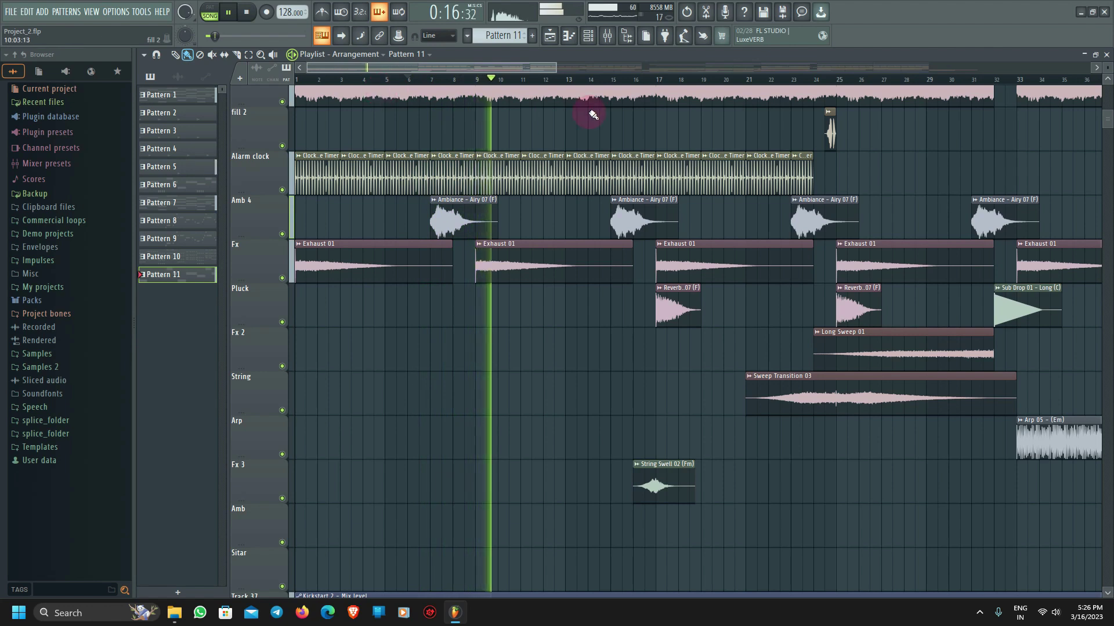
click(591, 81)
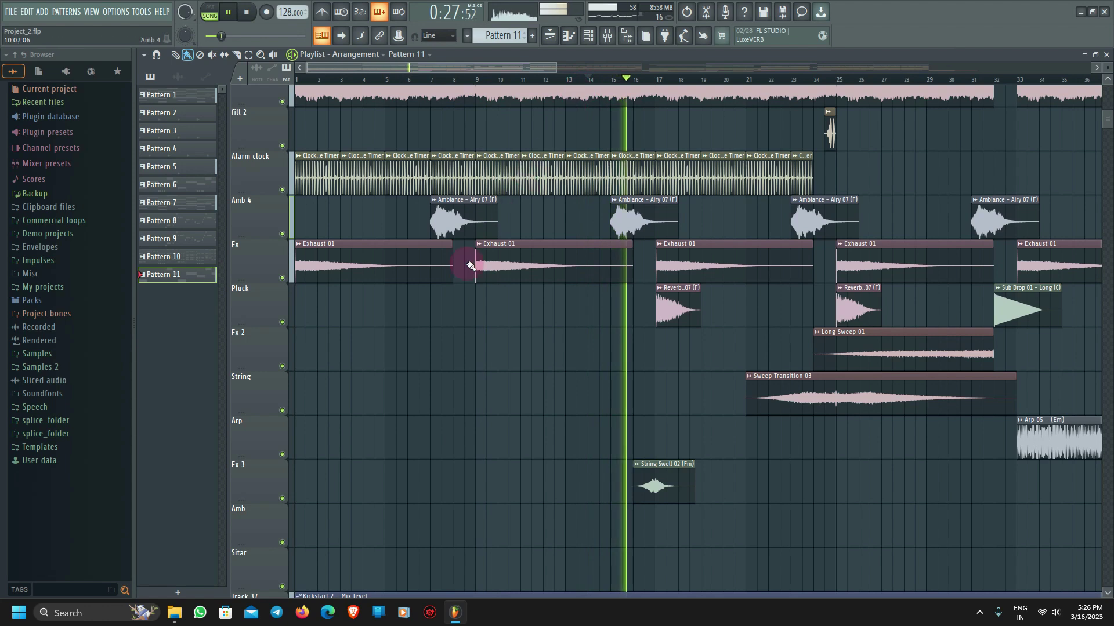
key(space)
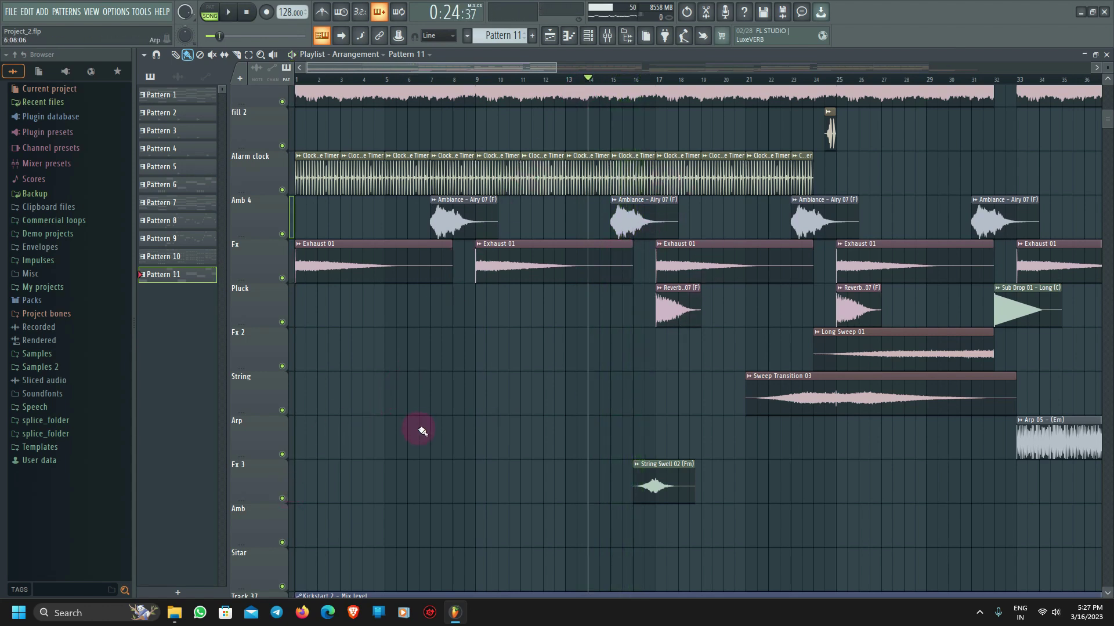
Solo the Fx 3 track, audition its String Swell 02 clip from bar 16, and turn the solo off.
right_click(283, 499)
click(638, 82)
scroll(622, 294, up, 3)
scroll(595, 378, down, 2)
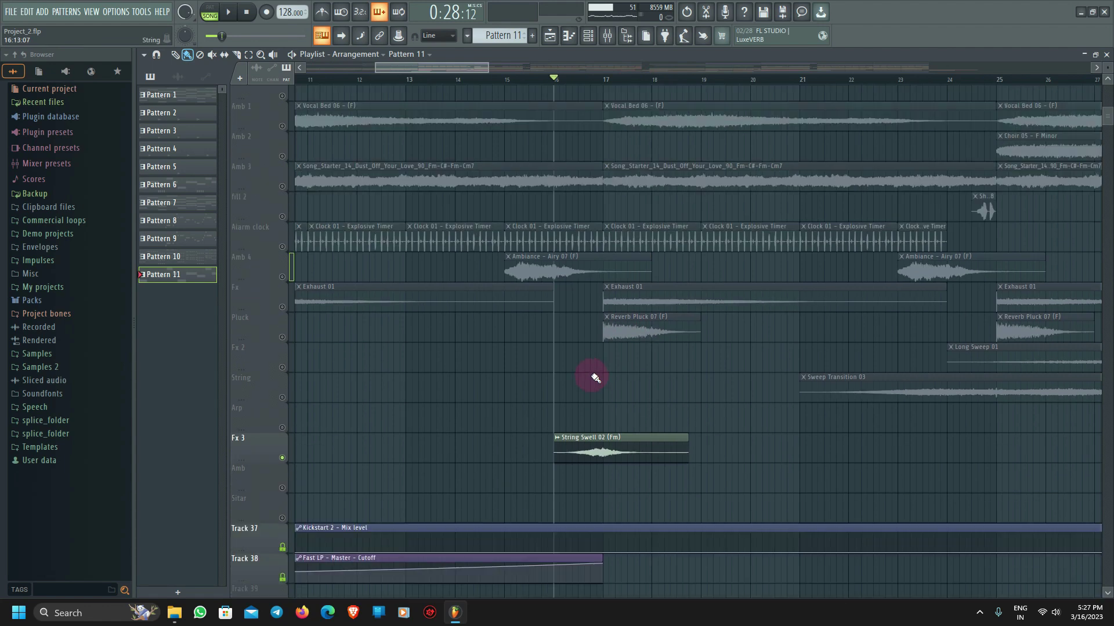
scroll(596, 378, down, 2)
scroll(642, 381, down, 2)
scroll(650, 406, up, 2)
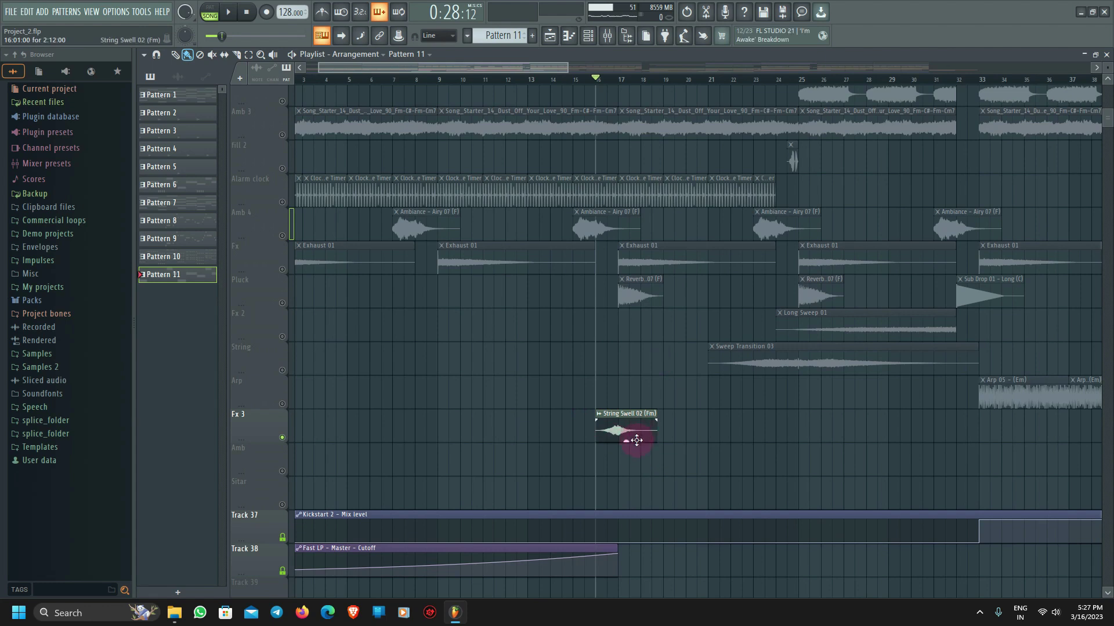
key(space)
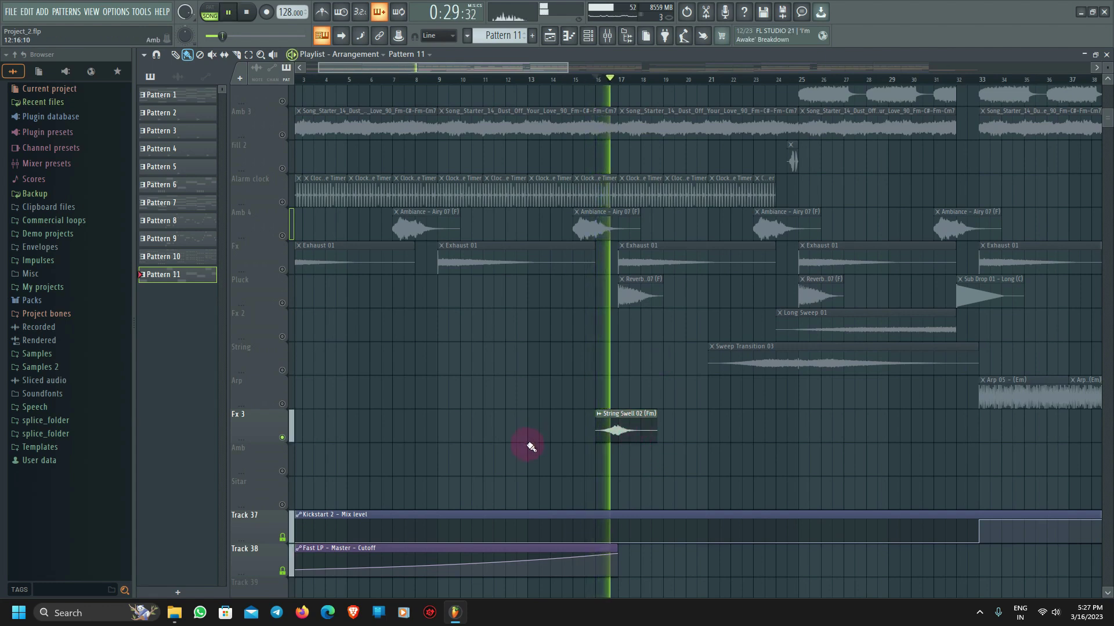
key(space)
right_click(283, 438)
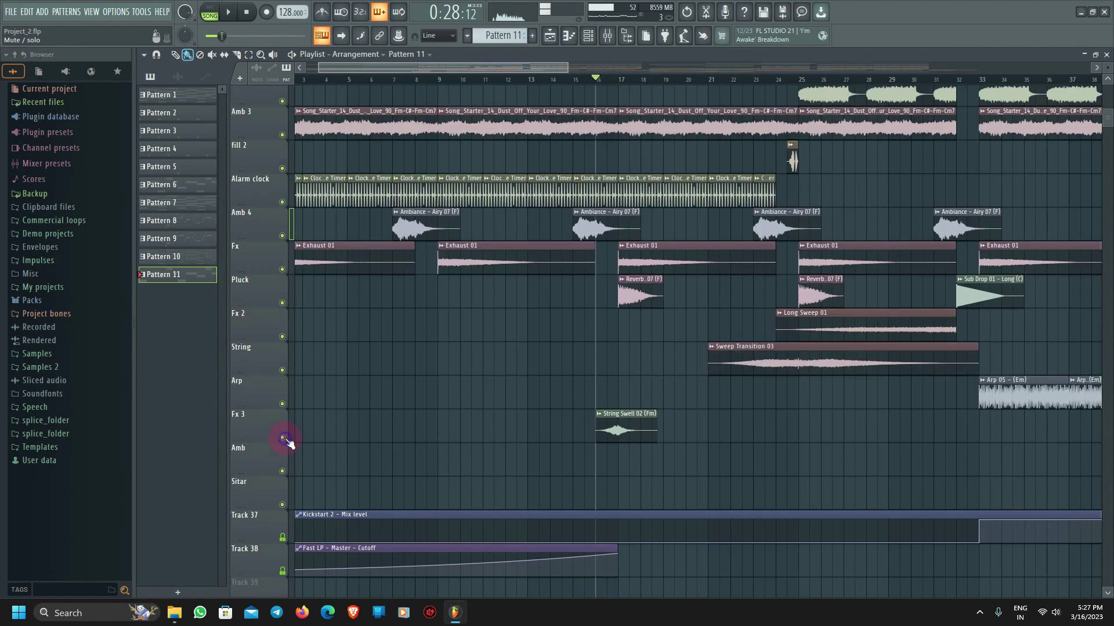
Play all tracks together from bar 16 to hear the string swell in the mix.
key(space)
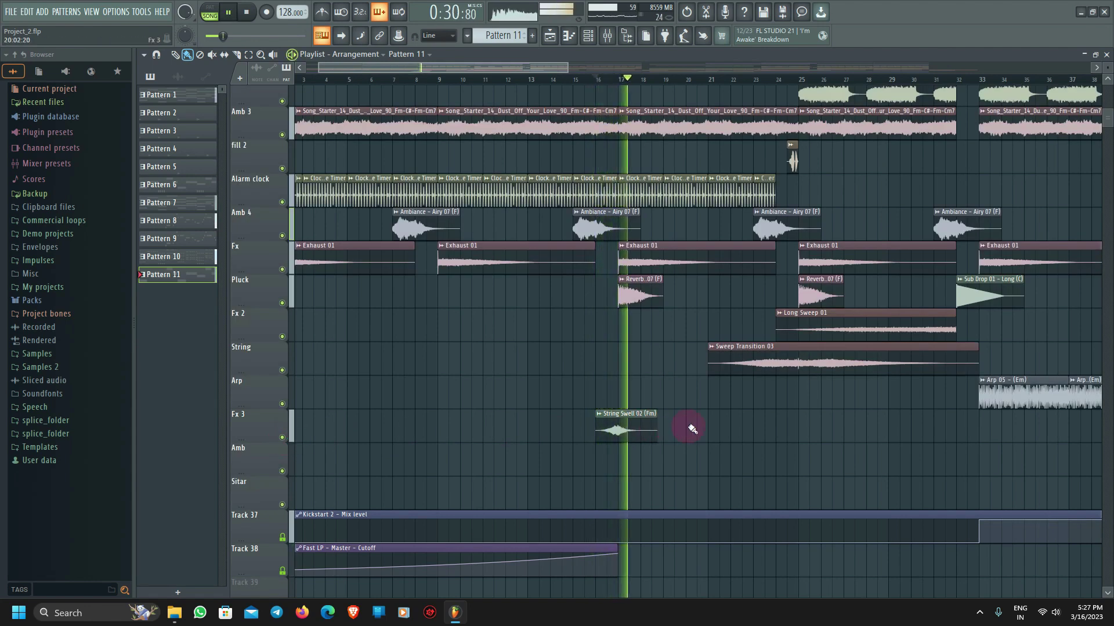
scroll(666, 423, down, 2)
key(space)
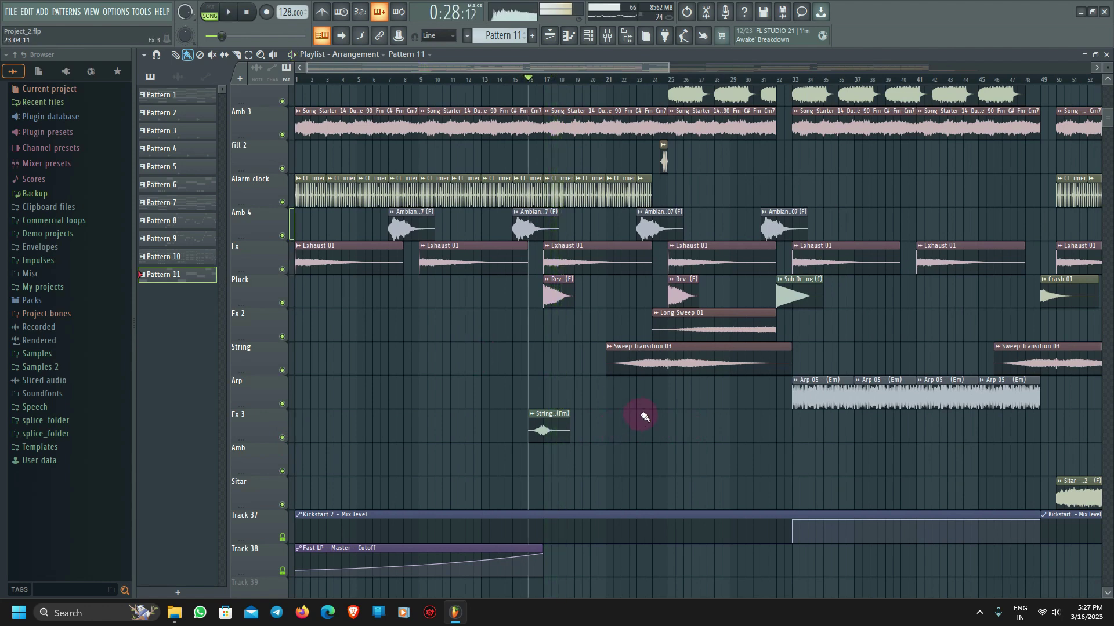
Solo the Pluck track, audition its Reverb Pluck 07 clip from bar 17, and turn the solo off.
scroll(580, 429, up, 4)
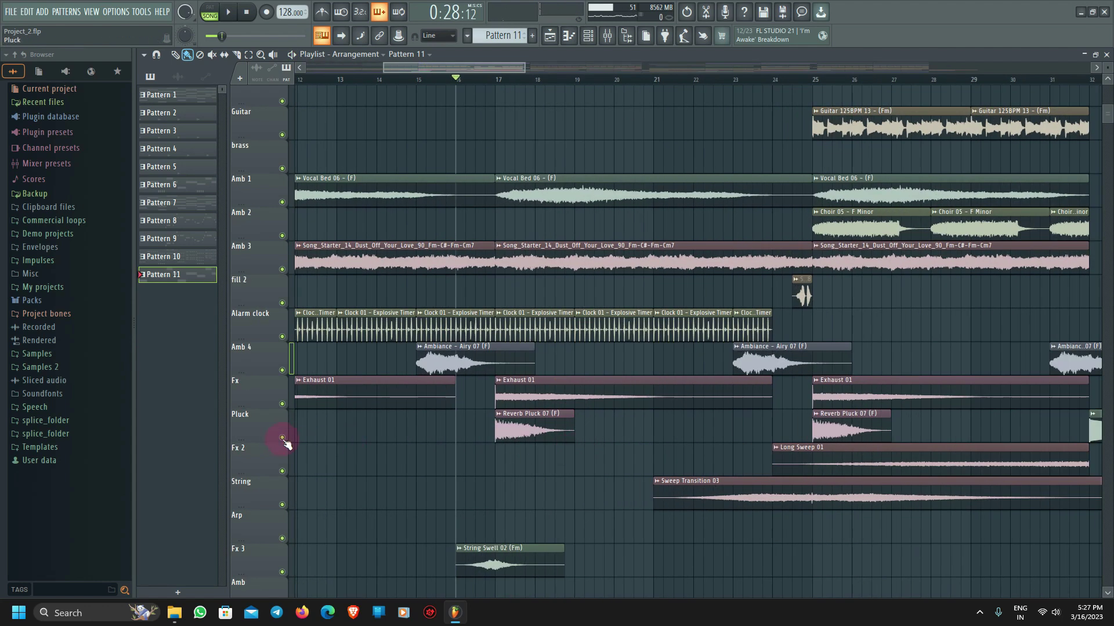
right_click(283, 438)
click(495, 80)
key(space)
key(space)
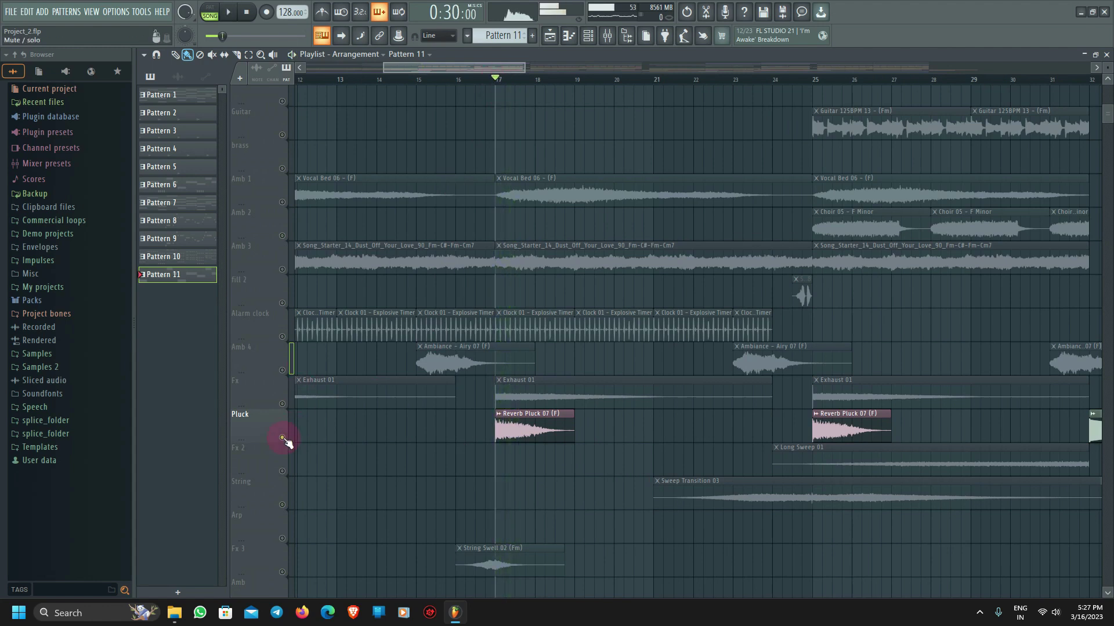
right_click(282, 439)
Look over the arrangement up to Track 1 and play the full section from bar 17.
scroll(497, 433, down, 5)
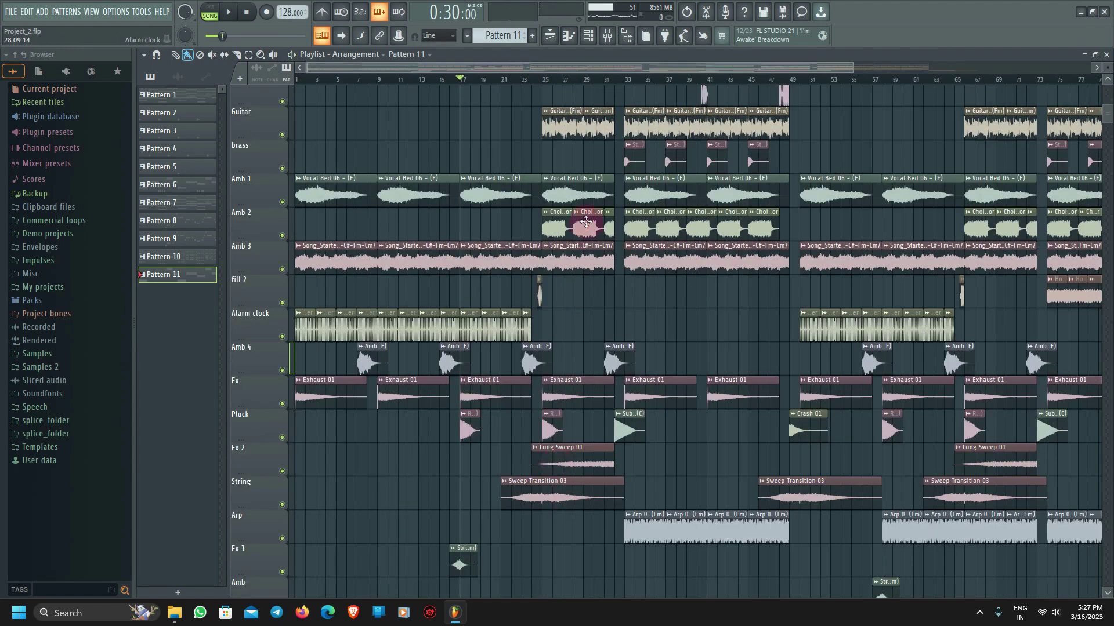
scroll(661, 458, down, 2)
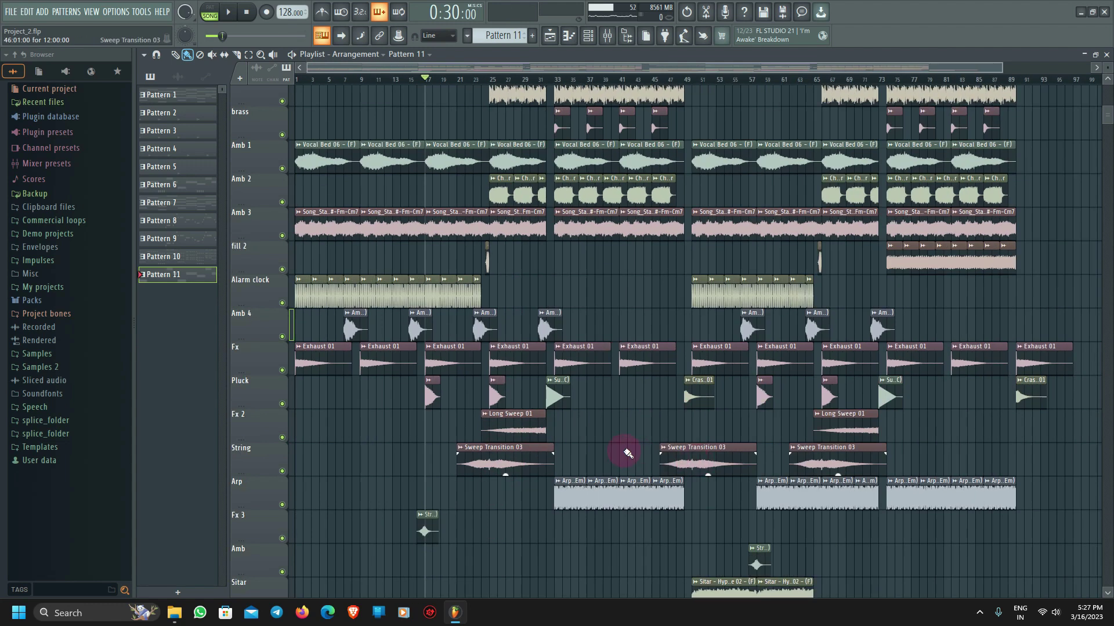
scroll(556, 418, down, 4)
scroll(487, 356, up, 10)
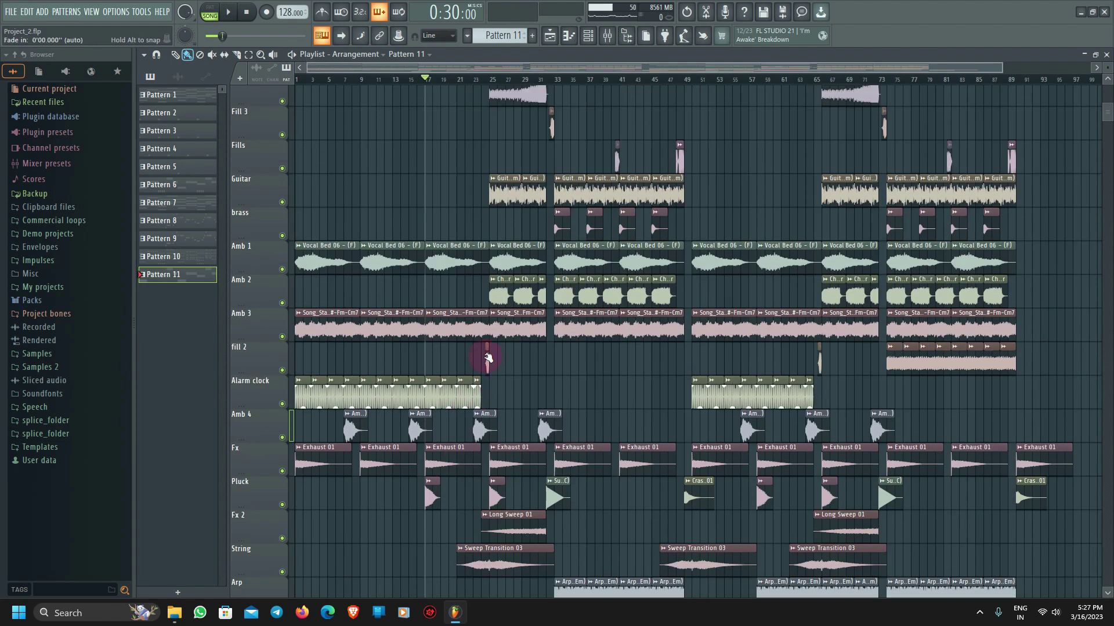
scroll(469, 309, up, 3)
key(space)
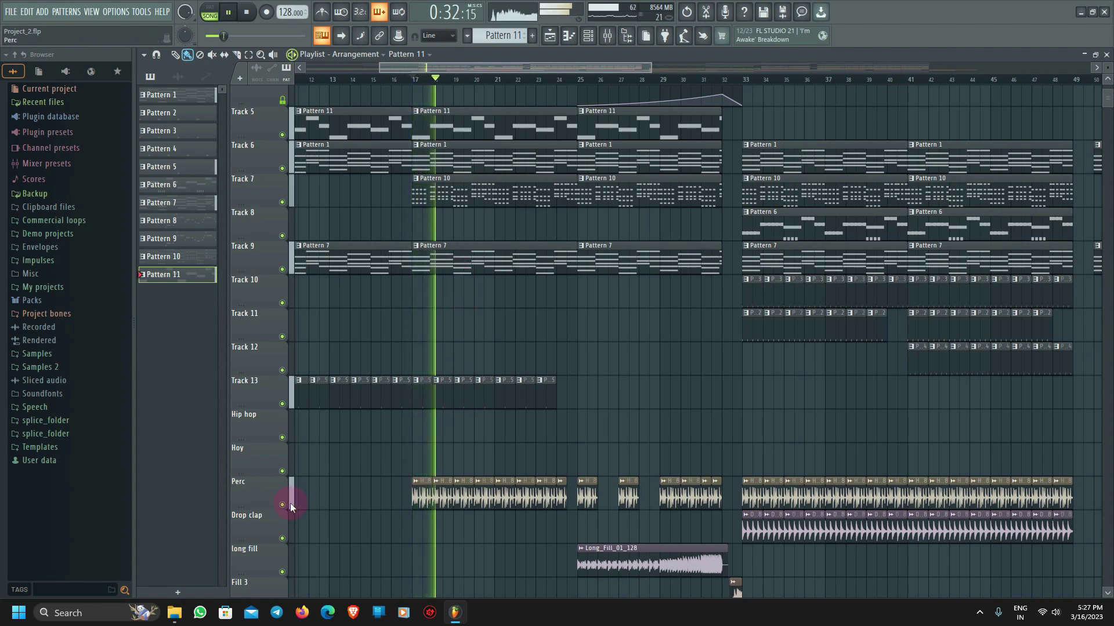
scroll(448, 443, up, 4)
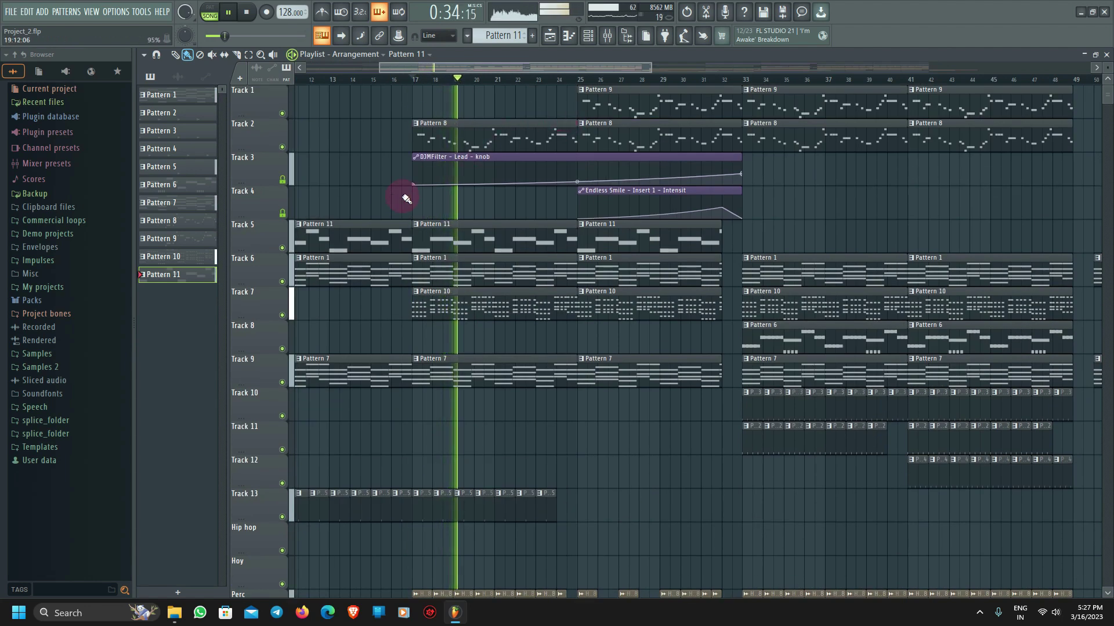
key(space)
Select the Pattern 8 clip on Track 2 and check its Kontakt channel in the channel rack.
click(522, 120)
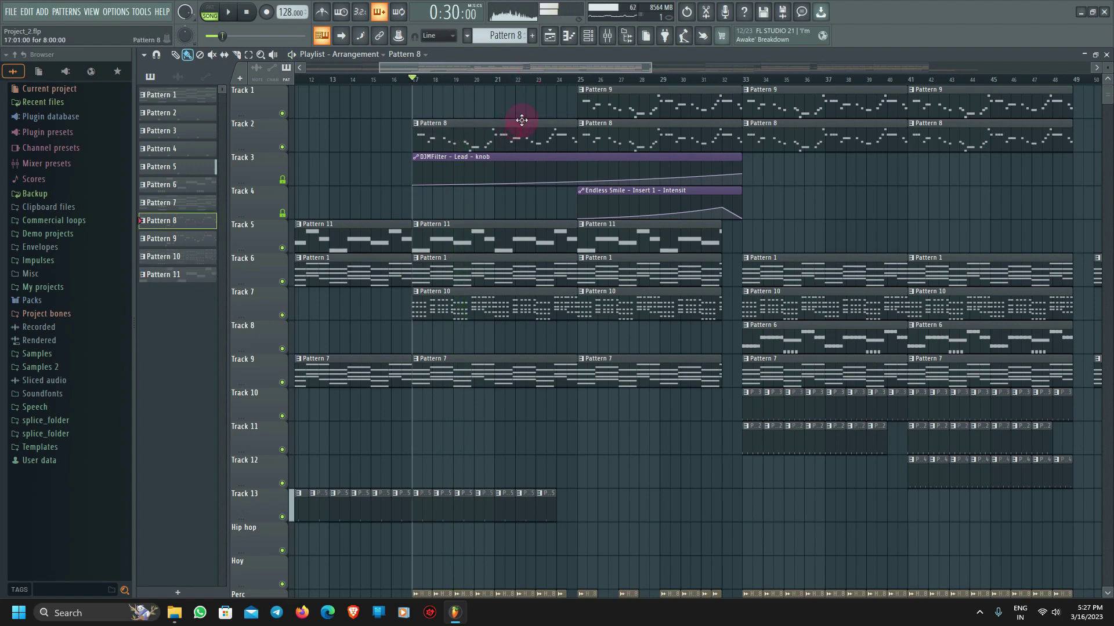
click(589, 37)
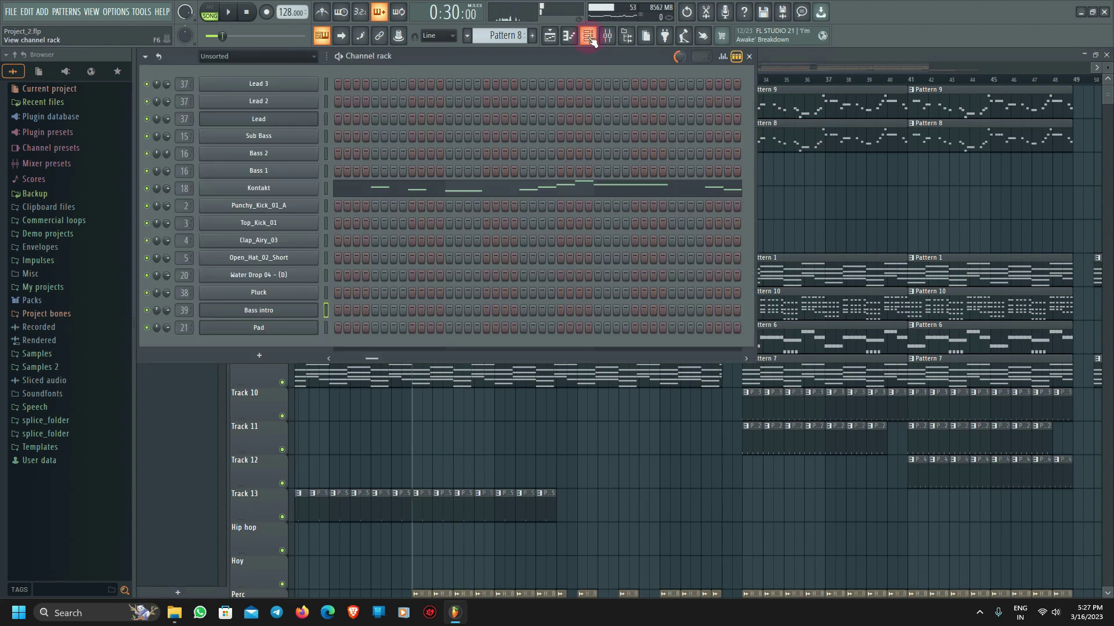
click(295, 191)
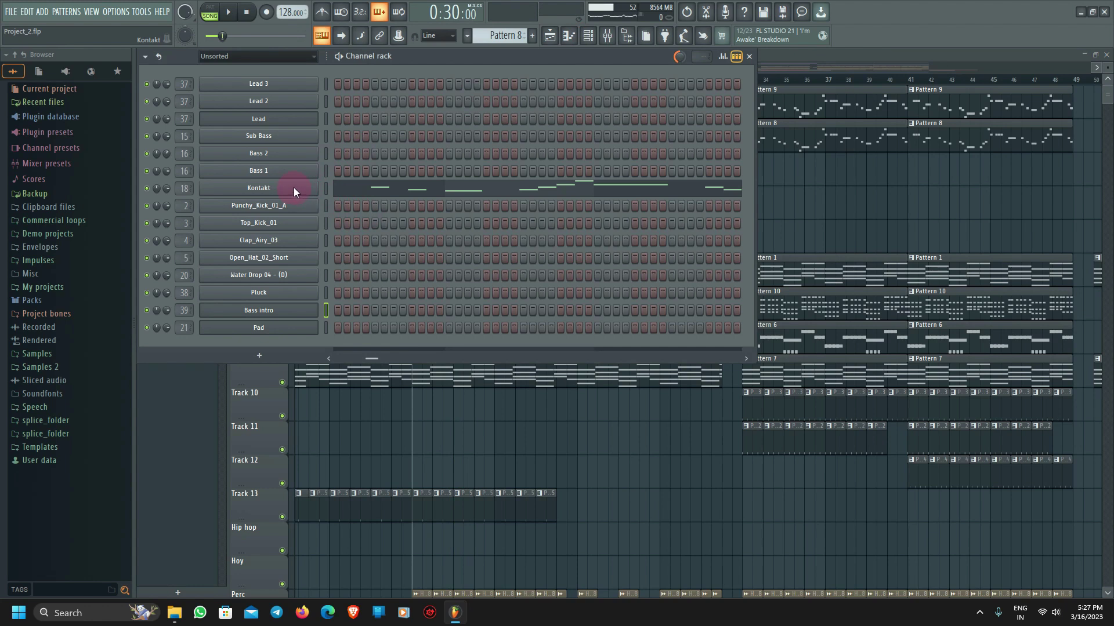
click(760, 63)
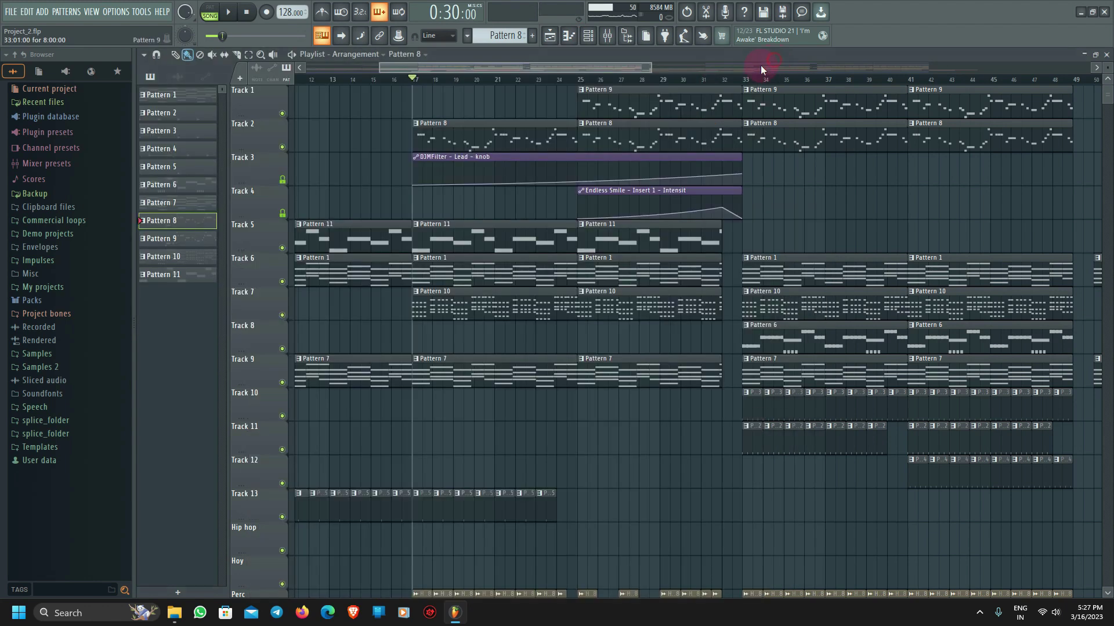
Play all tracks together briefly from bar 25 to hear the build-up section.
click(580, 84)
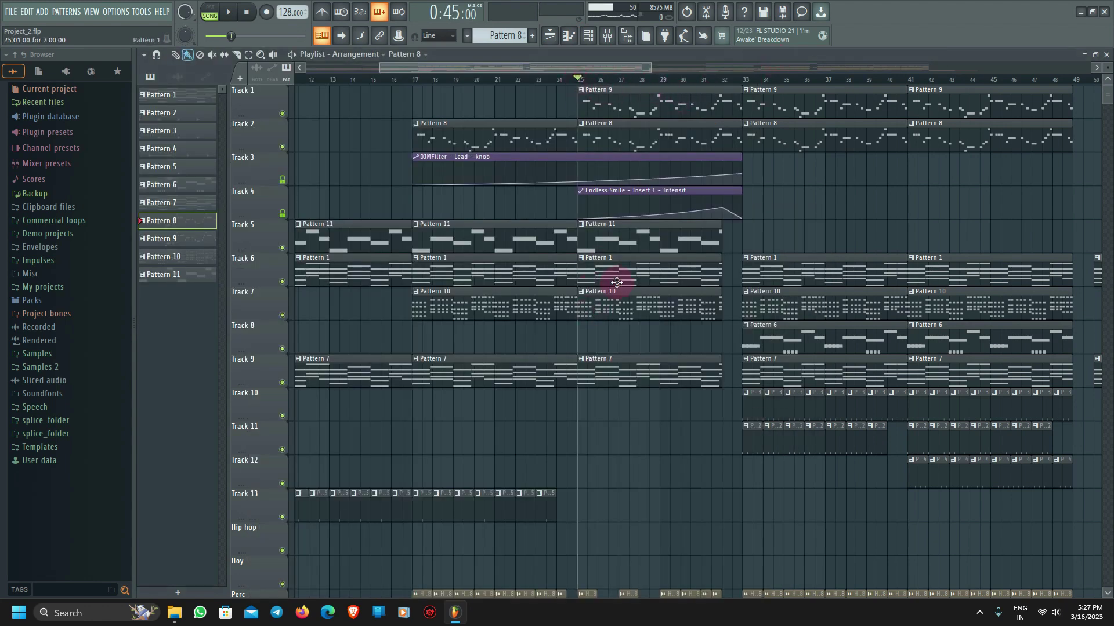
key(space)
scroll(631, 290, down, 2)
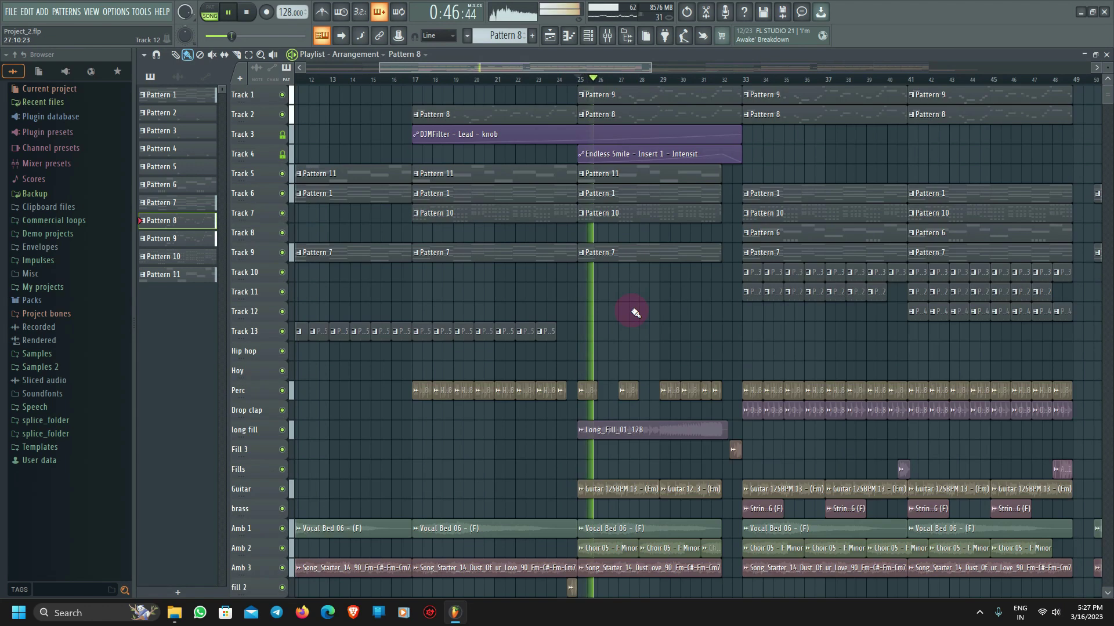
key(space)
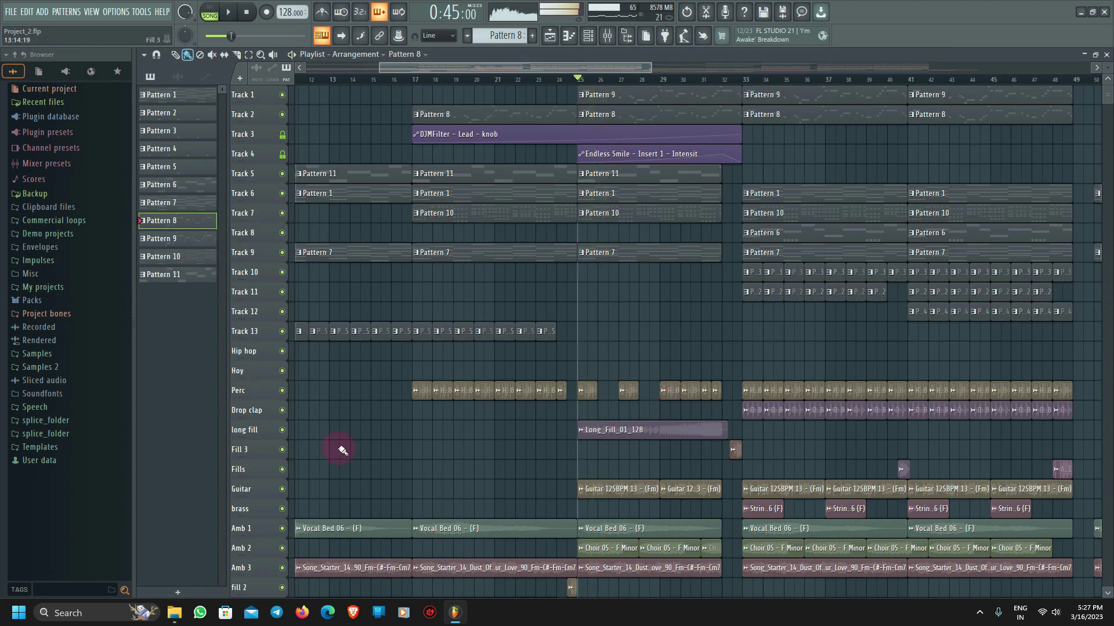
Solo the long fill track, audition its Long_Fill_01_128 clip from bars 25 and 29, and turn the solo off.
right_click(282, 430)
scroll(676, 432, up, 2)
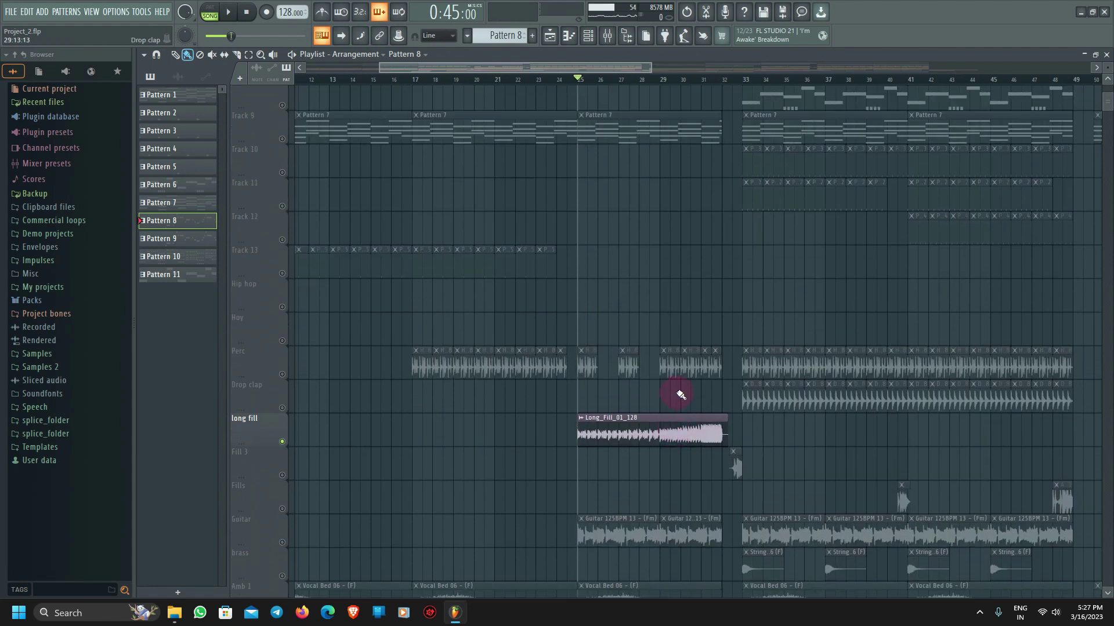
key(space)
click(661, 79)
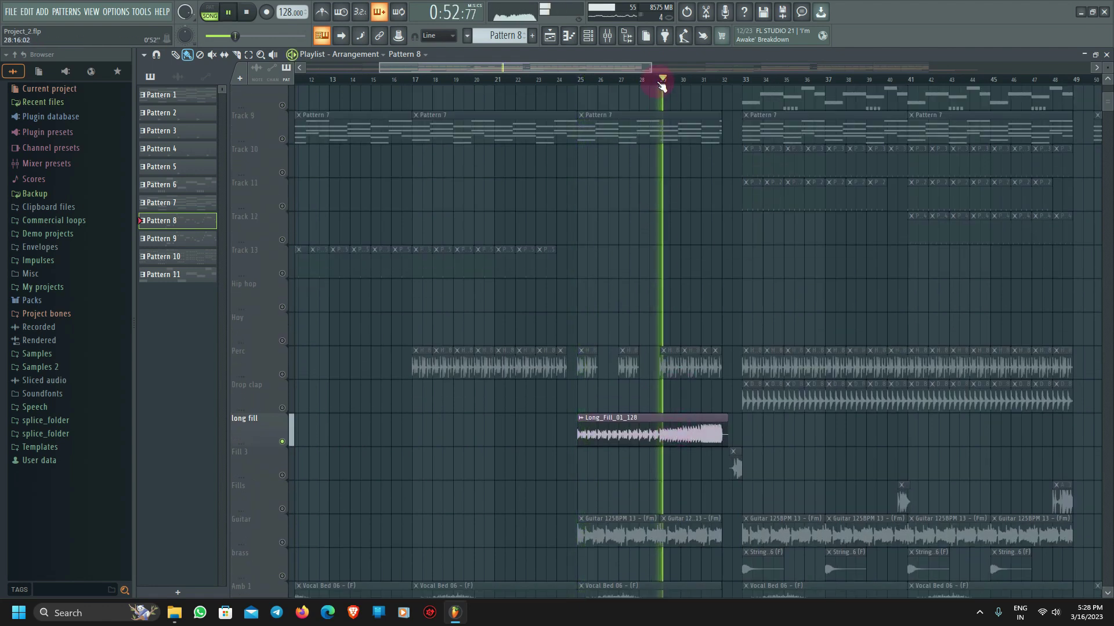
key(space)
right_click(283, 442)
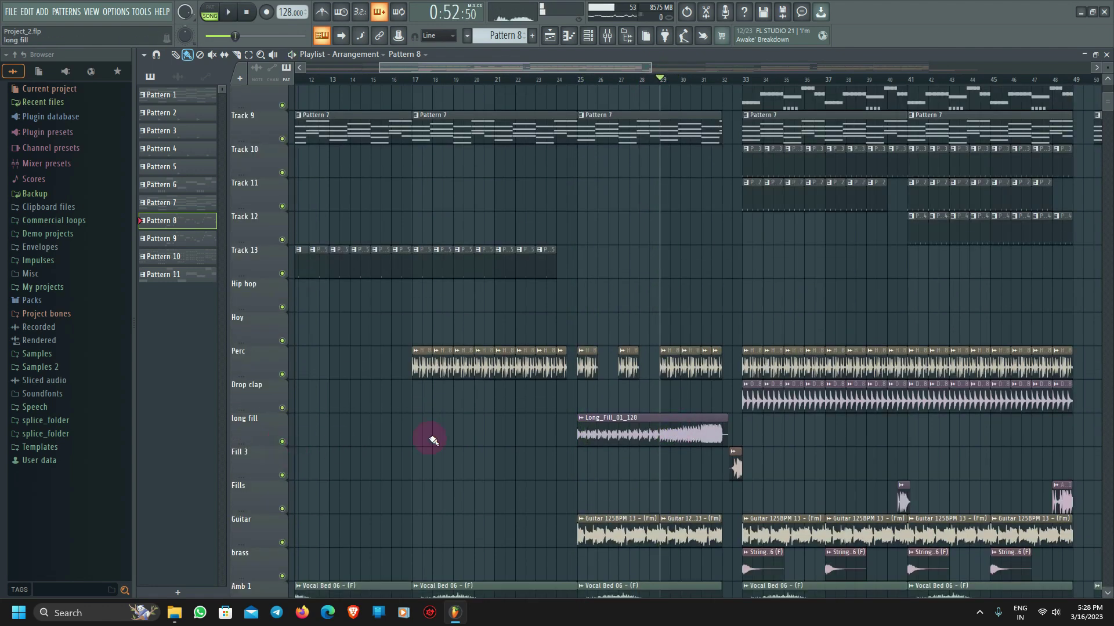
Look over the tracks at bar 25 up to the automation clips on Tracks 3 and 4 and play the full mix from there.
click(580, 87)
scroll(619, 487, down, 8)
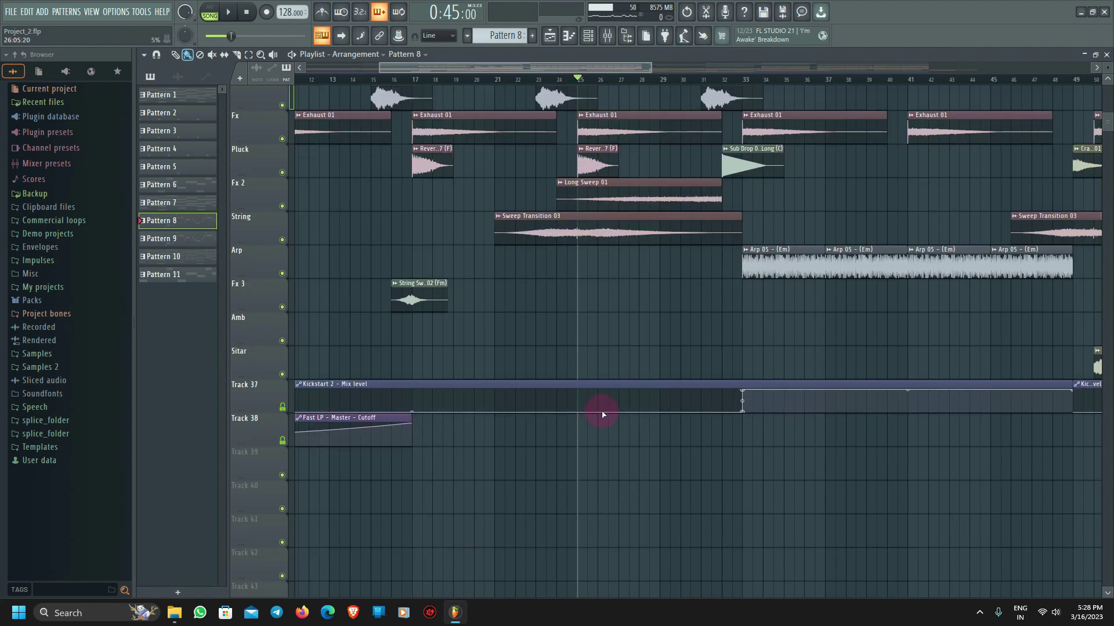
scroll(602, 414, up, 15)
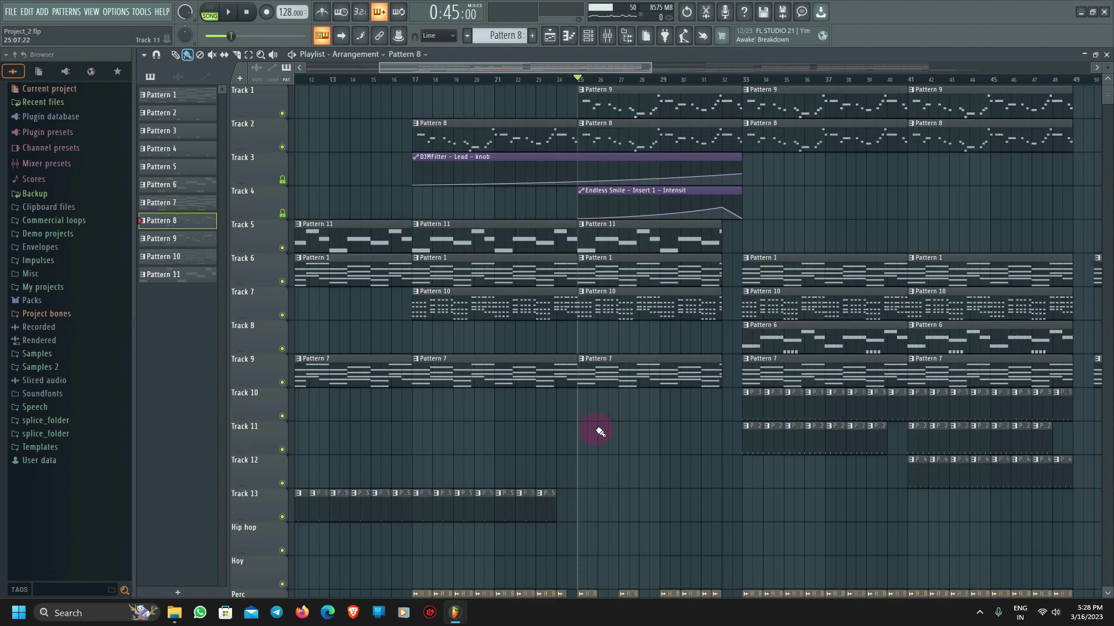
mouse_move(500, 171)
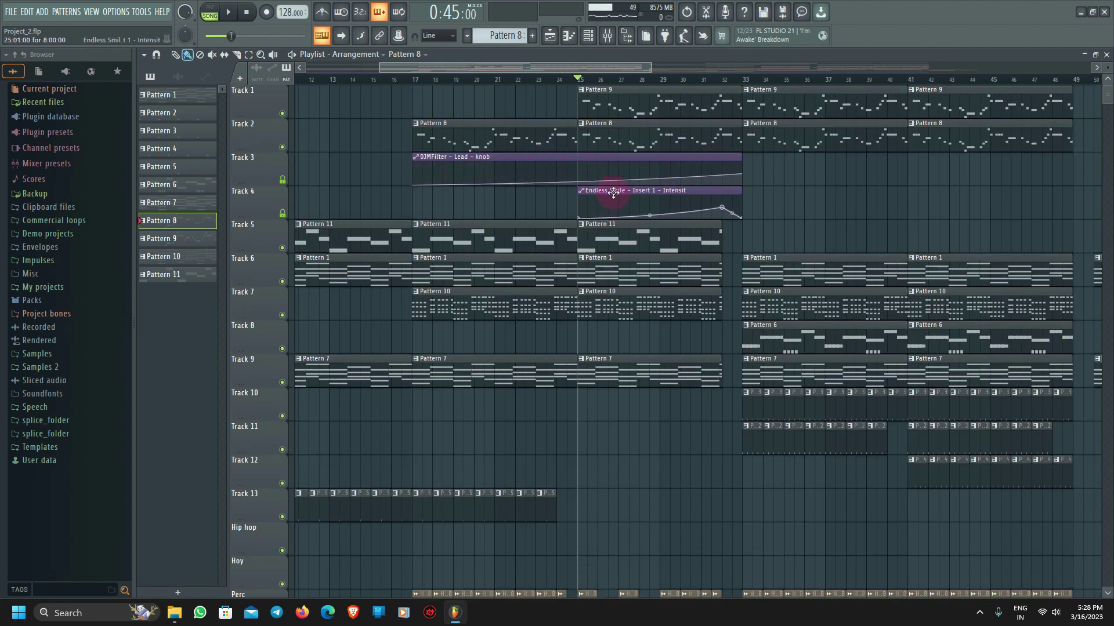
key(space)
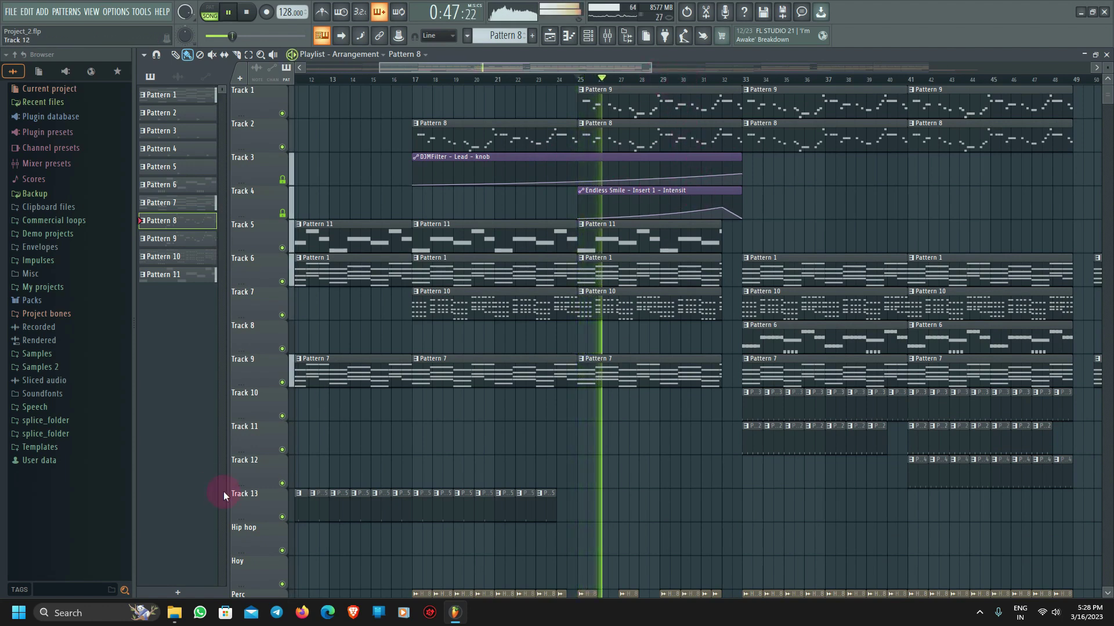
key(space)
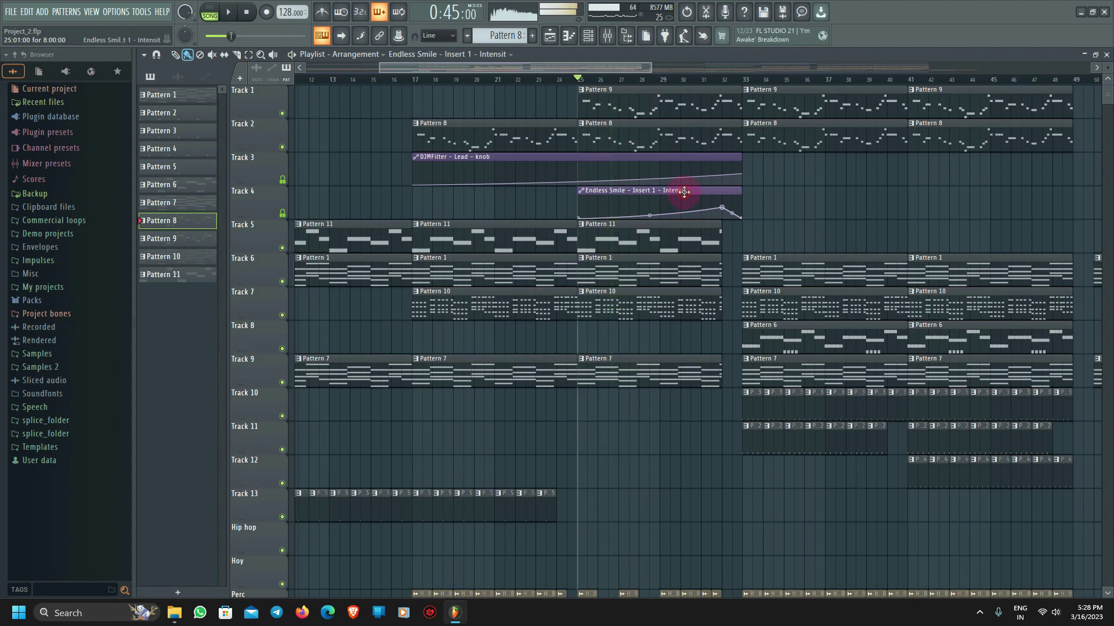
Select the Endless Smile intensity automation clip on Track 4 and open the Endless Smile effect on mixer Insert 1.
click(680, 192)
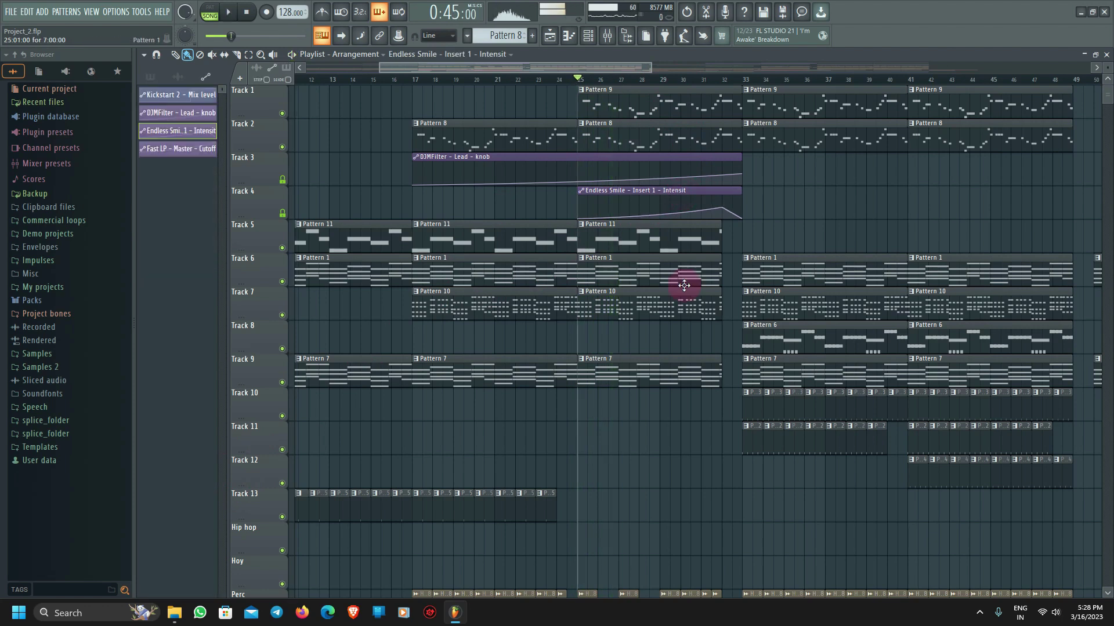
click(607, 36)
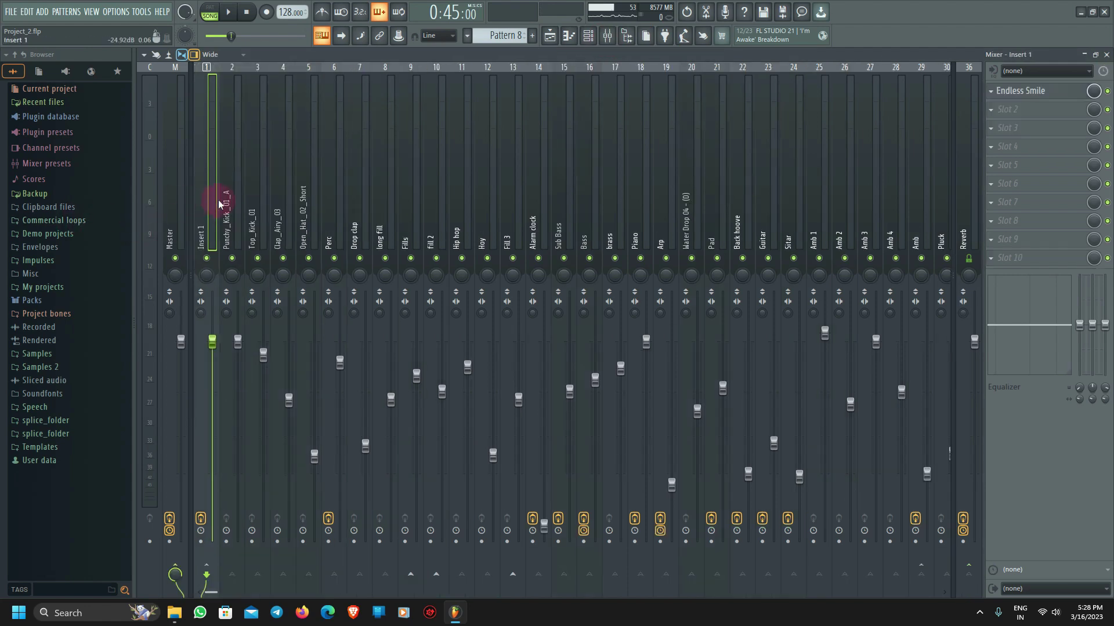
click(1032, 93)
mouse_move(428, 304)
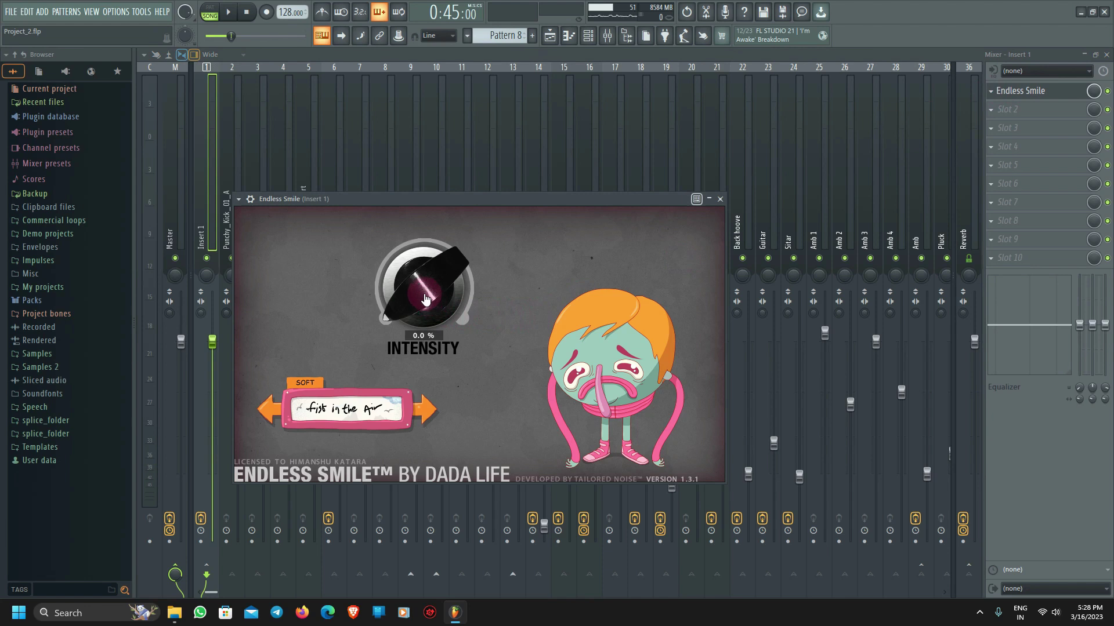
Save the project and play from bar 25 to watch the automated Intensity knob in Endless Smile.
key(ctrl+s)
key(space)
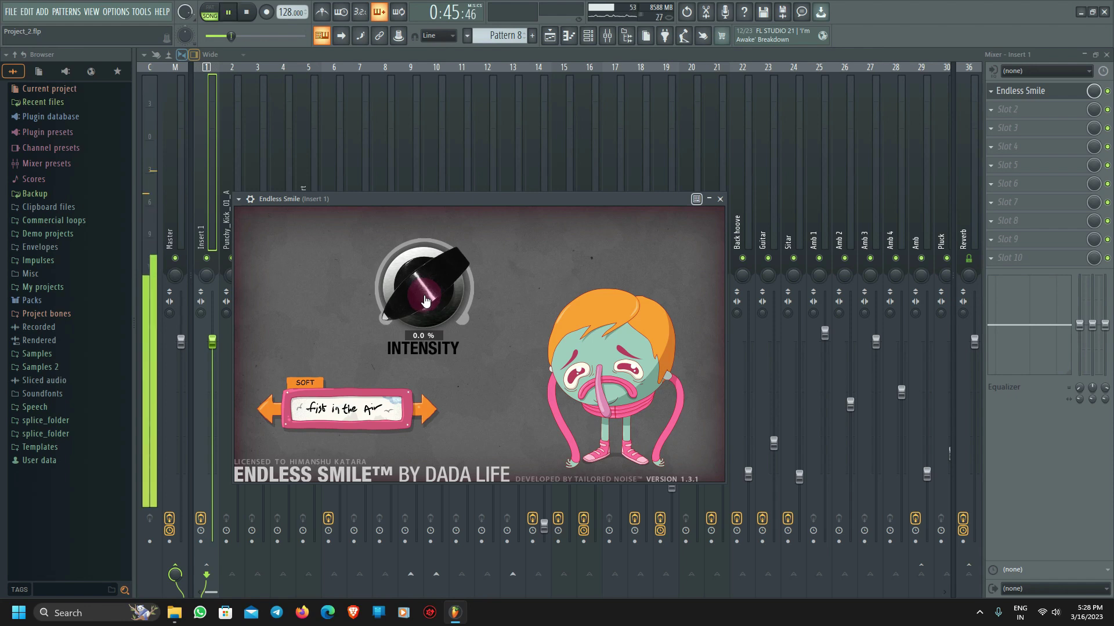
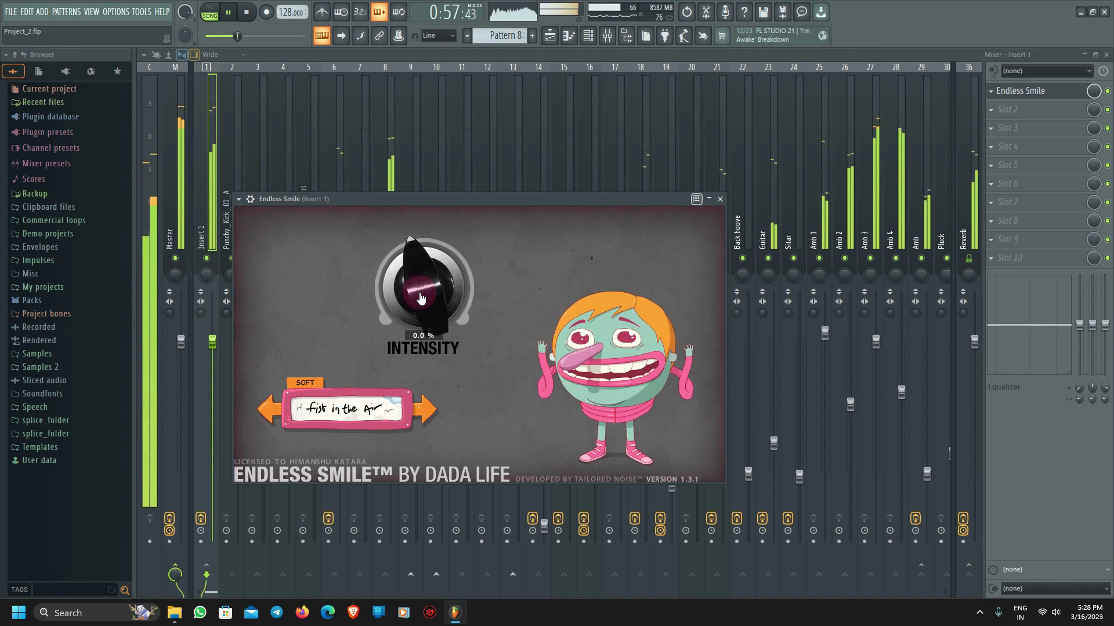
key(space)
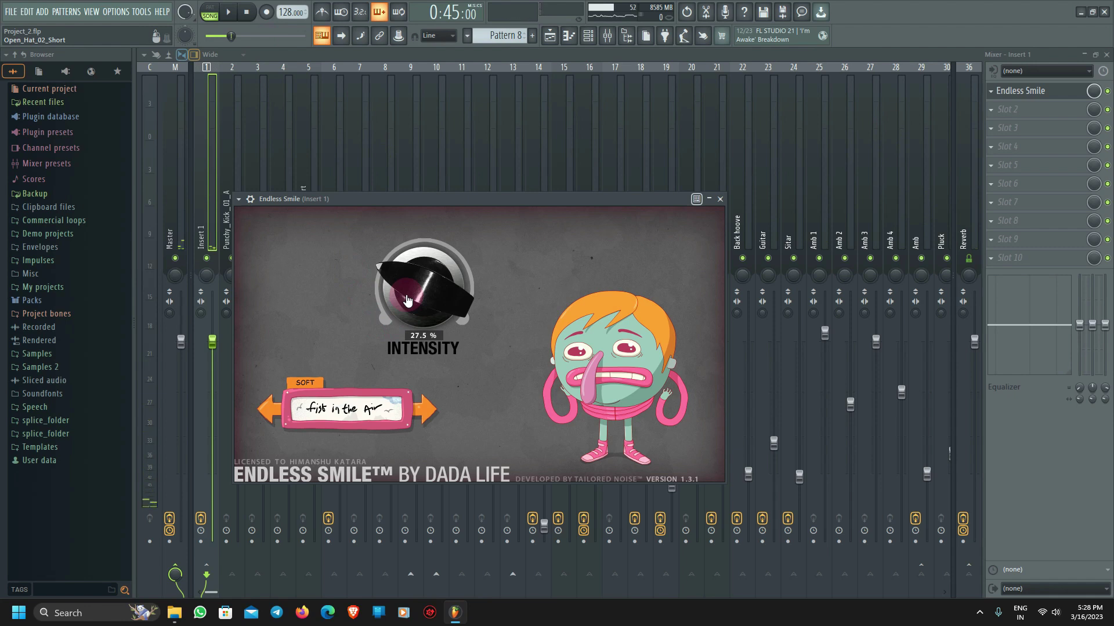
Return to the playlist and look over the build-up clips and the rest of the arrangement.
click(550, 35)
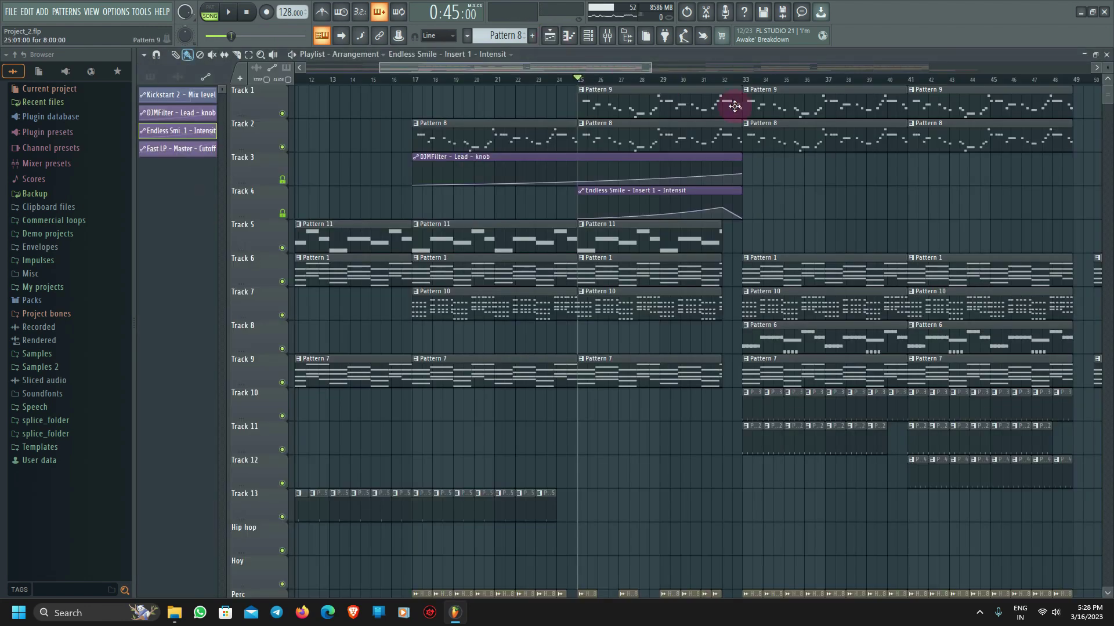
scroll(715, 81, up, 3)
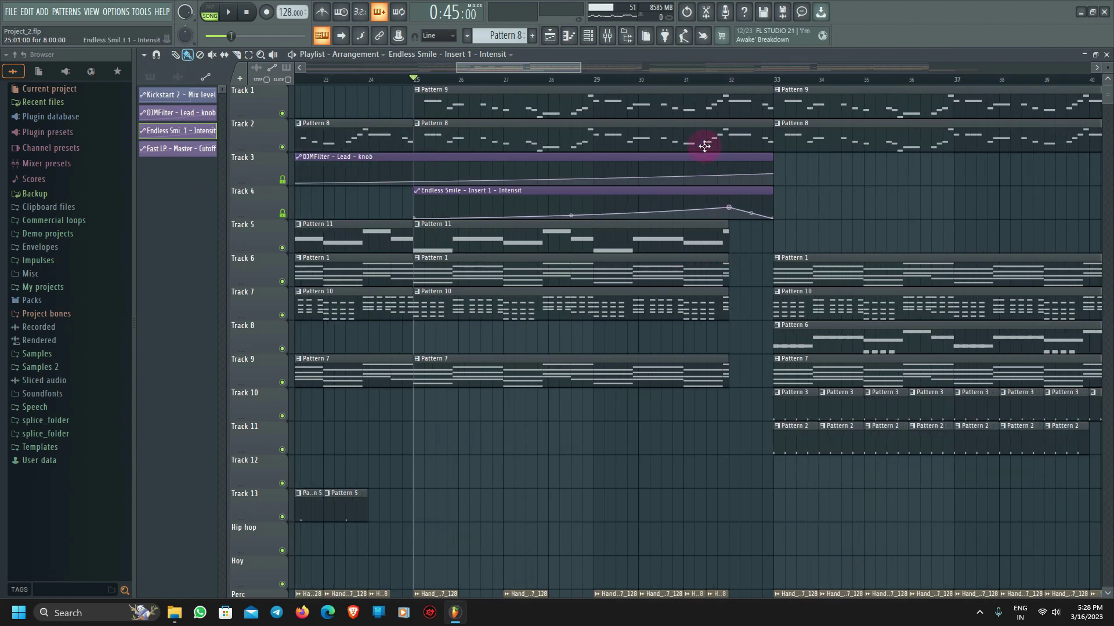
scroll(718, 320, down, 3)
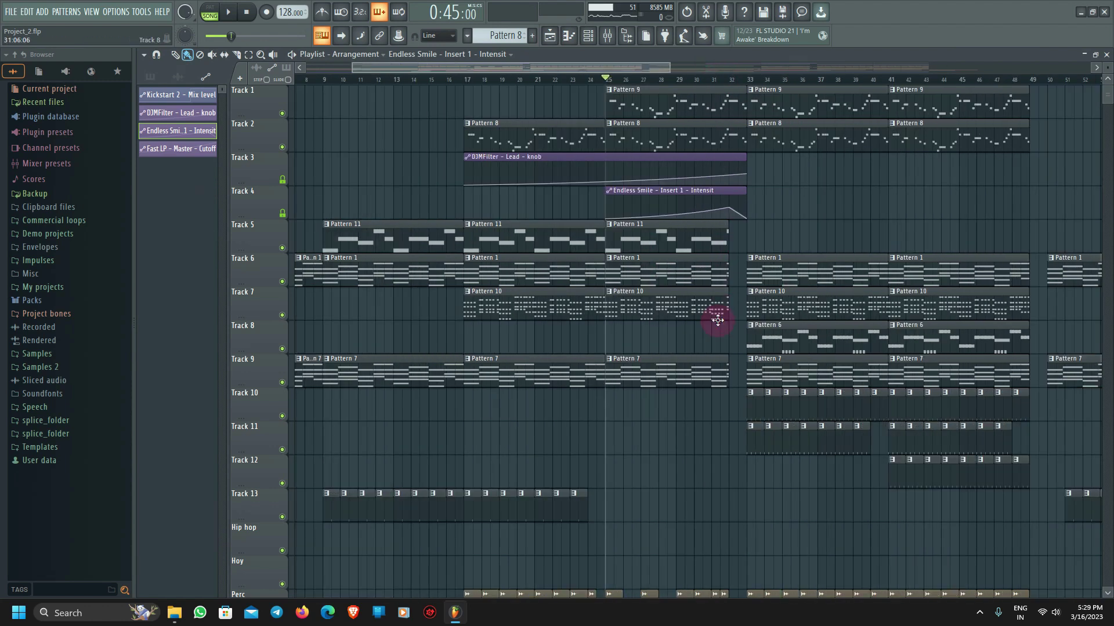
scroll(795, 472, down, 3)
scroll(838, 479, down, 3)
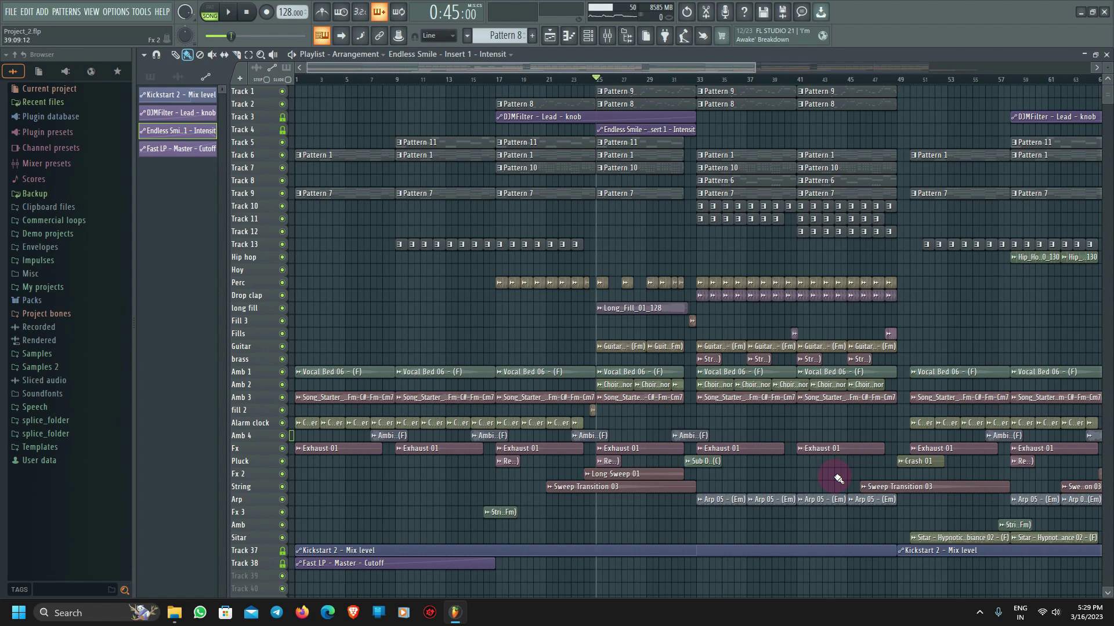
Place the playhead at bar 50 and select all clips in the first half of the arrangement before it.
drag(682, 68, 801, 71)
click(673, 81)
scroll(600, 348, down, 3)
drag(647, 584, 293, 82)
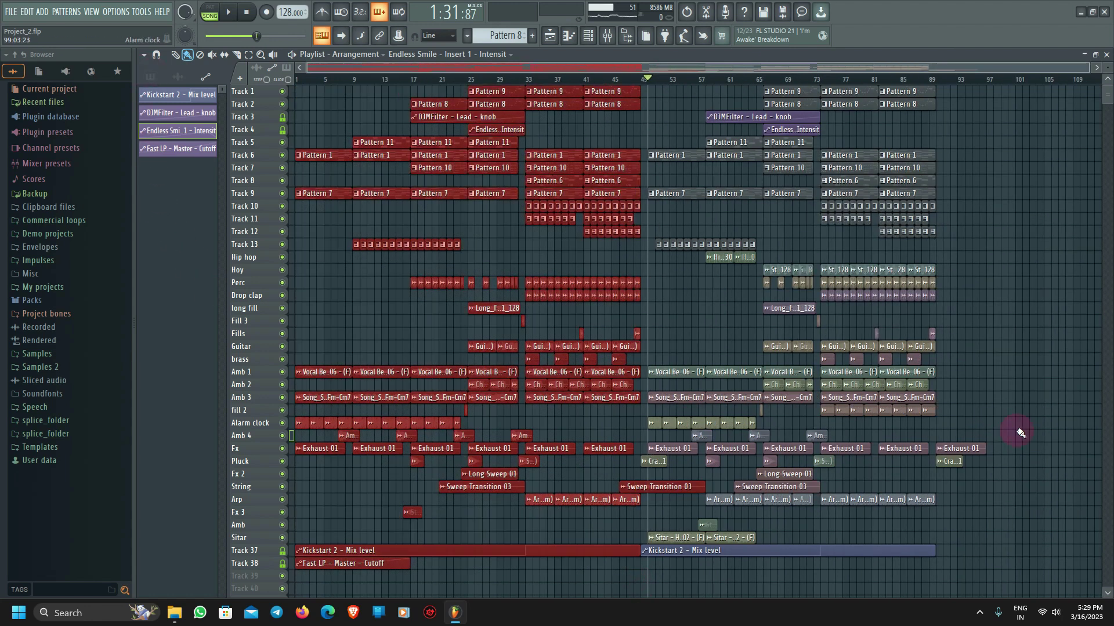
Play the second half of the arrangement from bar 57 with all tracks on.
click(702, 81)
scroll(441, 259, up, 3)
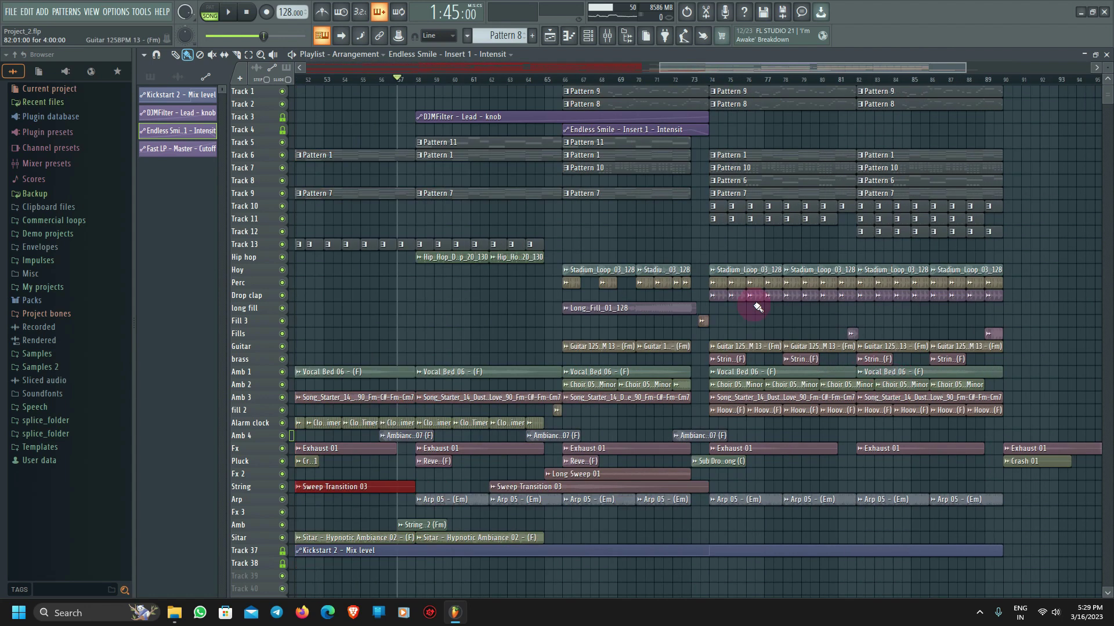
key(space)
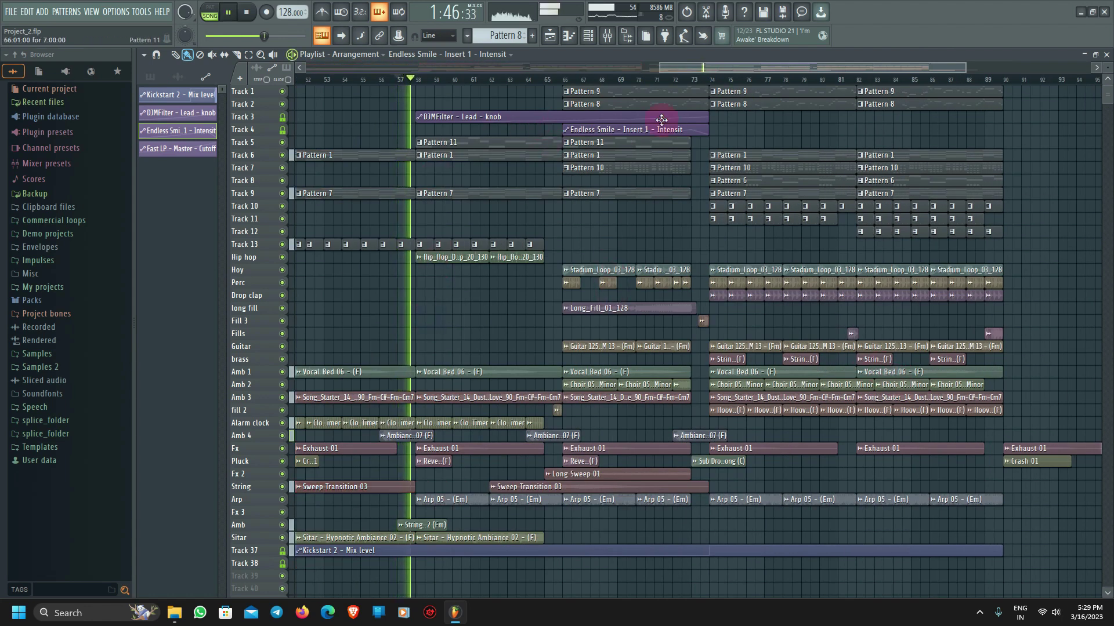
drag(704, 66, 622, 67)
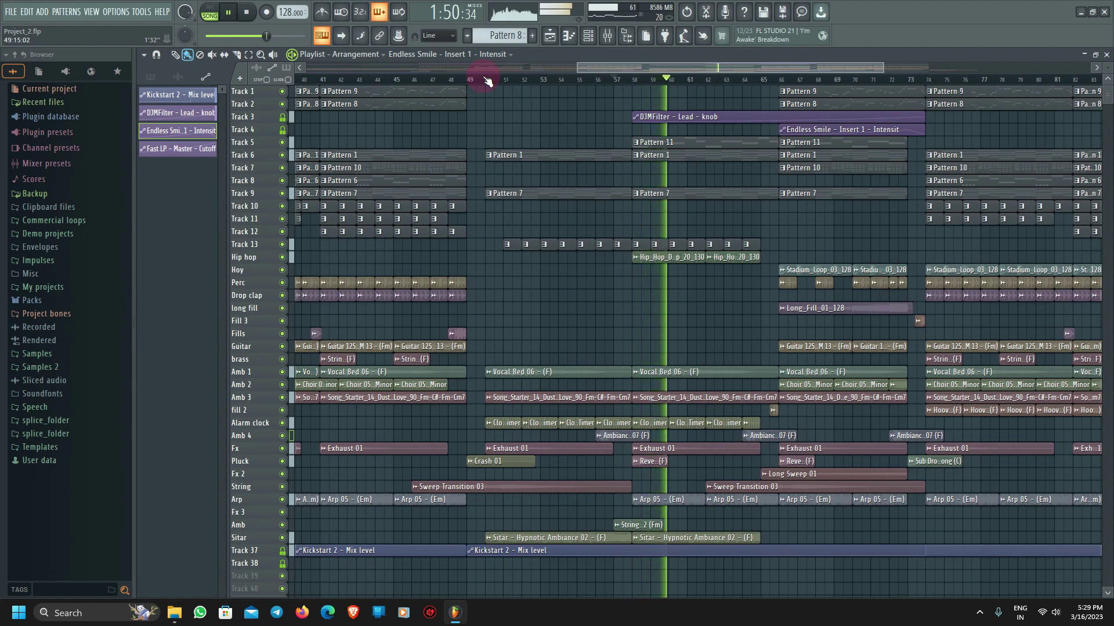
key(space)
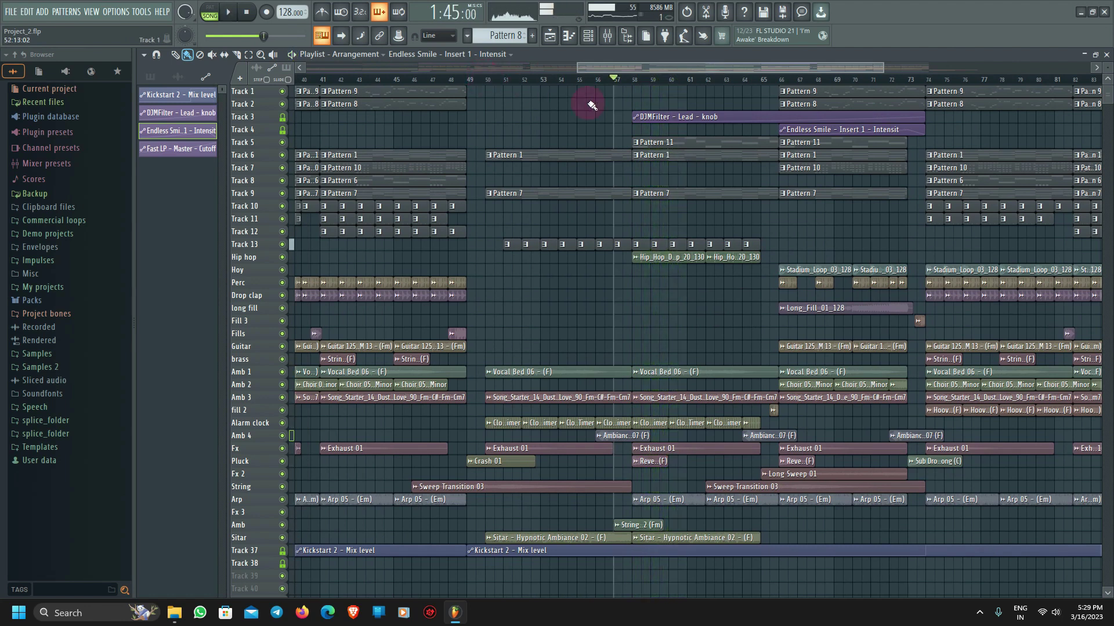
Play the full mix from bar 50 and look over the clips down to the Sitar track.
click(486, 81)
key(space)
key(space)
scroll(493, 441, up, 5)
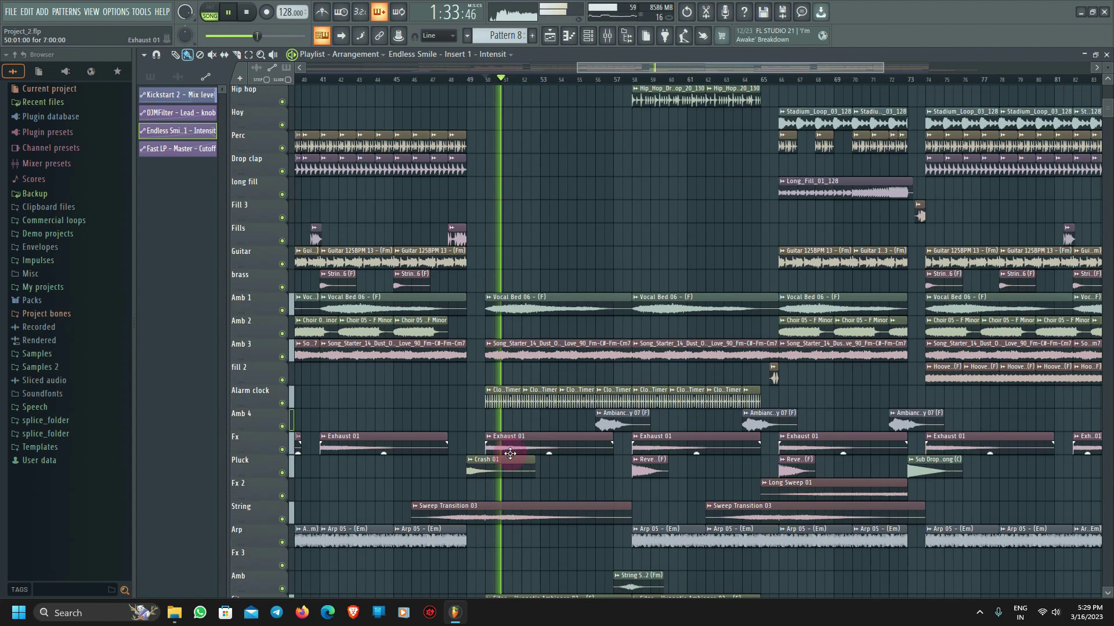
scroll(537, 413, down, 5)
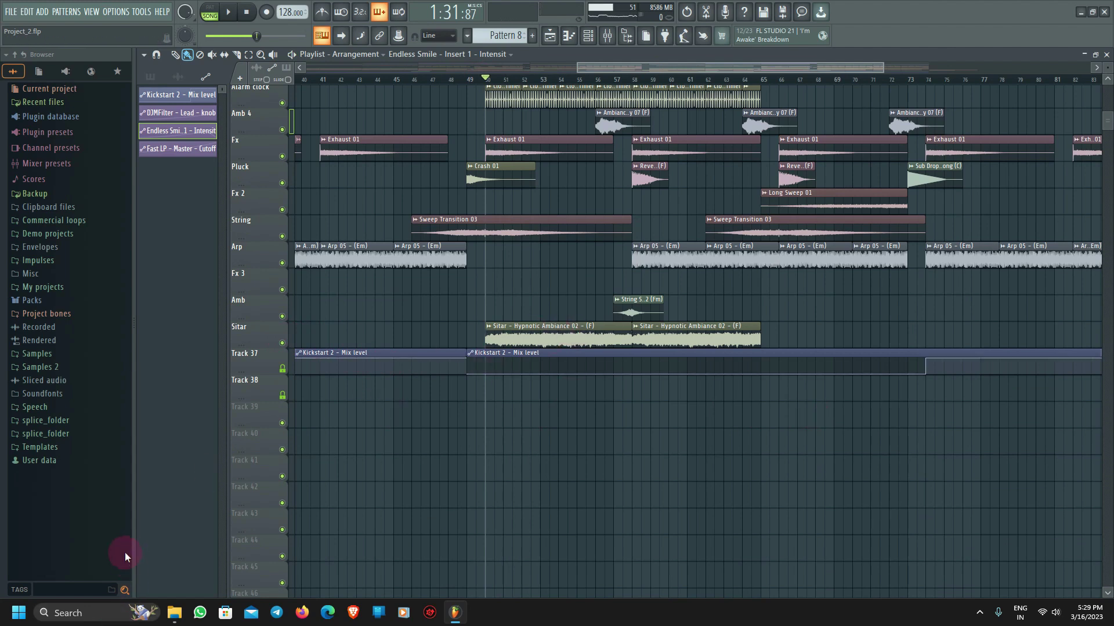
Solo the Sitar track and audition its Hypnotic Ambiance 02 clip from bar 50.
right_click(282, 344)
key(space)
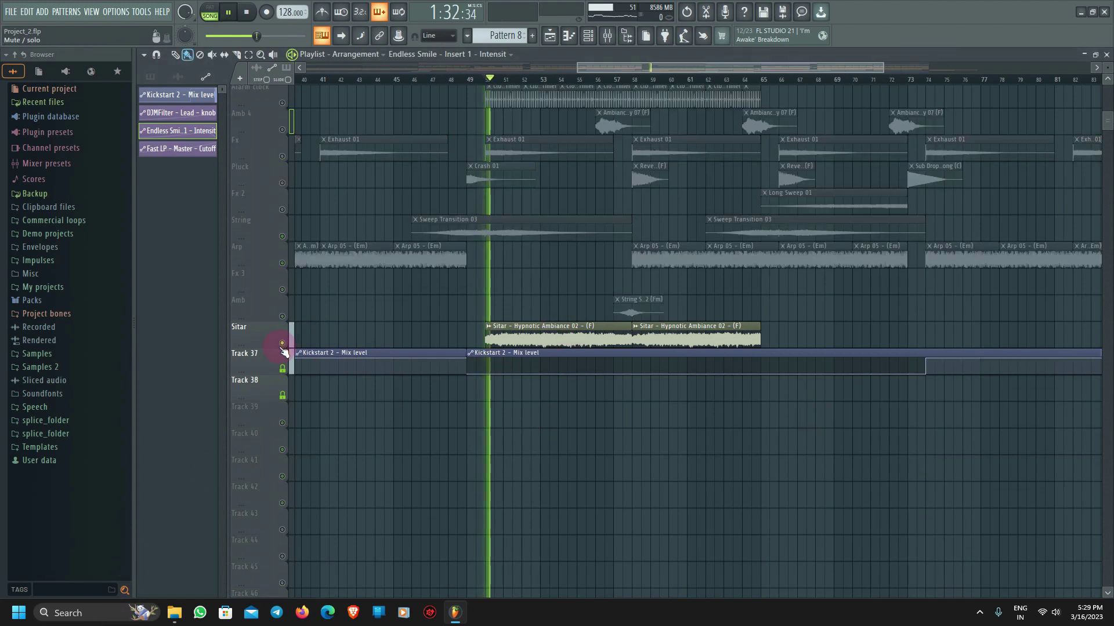
key(space)
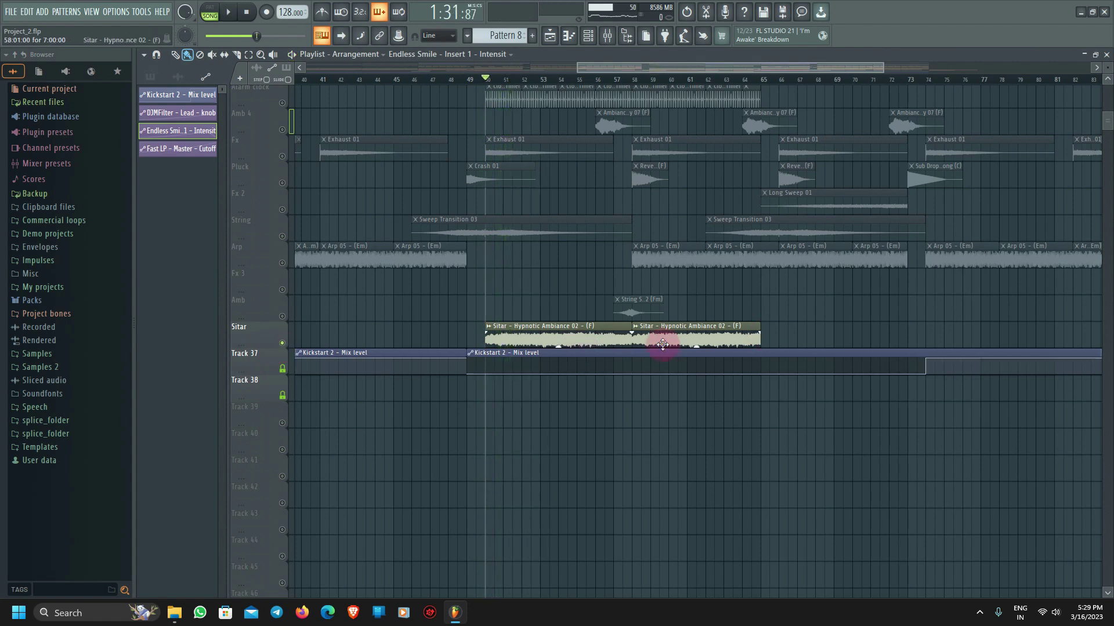
Solo the Hip hop track instead, audition its Hip_Hop_Drum_Loop_20_130 clip from bar 58, and turn the solo off.
scroll(664, 343, up, 3)
scroll(551, 343, up, 16)
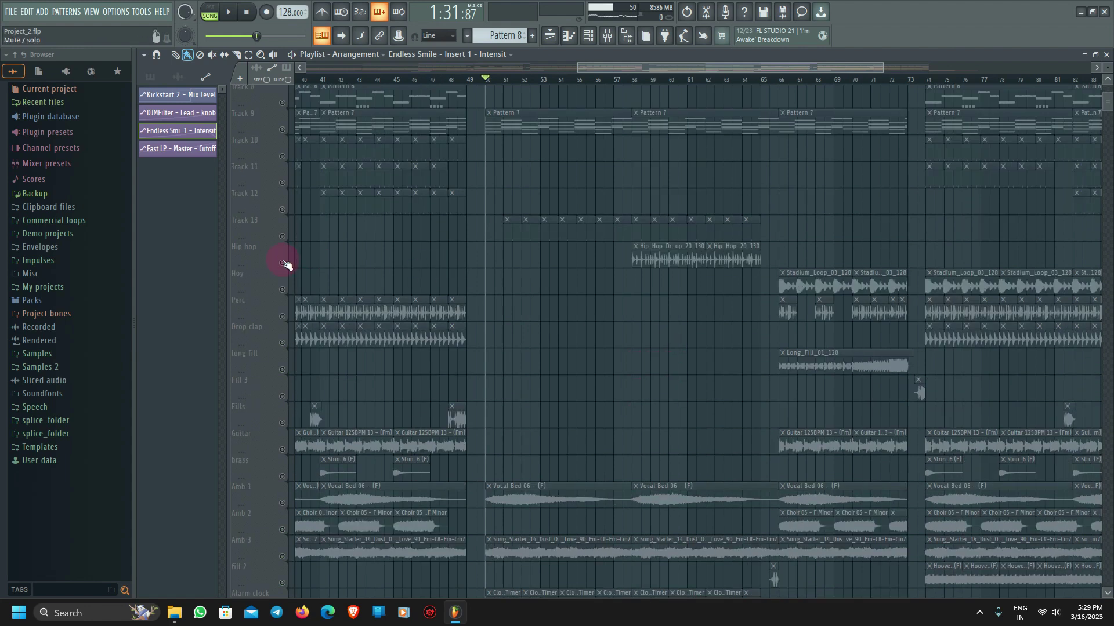
click(283, 263)
click(636, 88)
key(space)
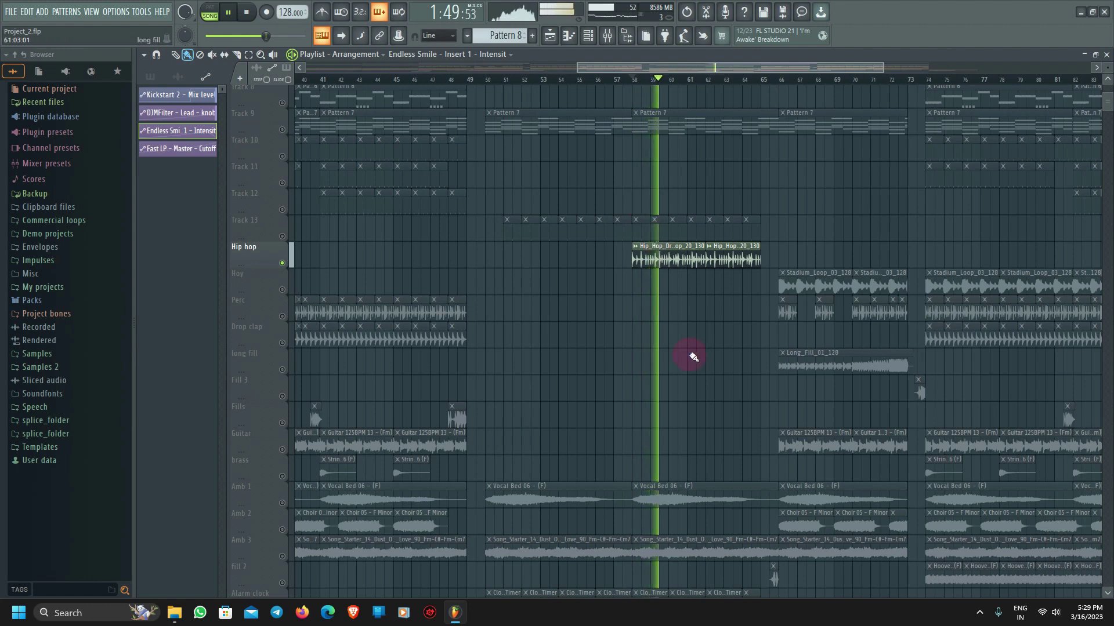
ctrl+scroll(691, 355, up, 2)
key(space)
right_click(283, 263)
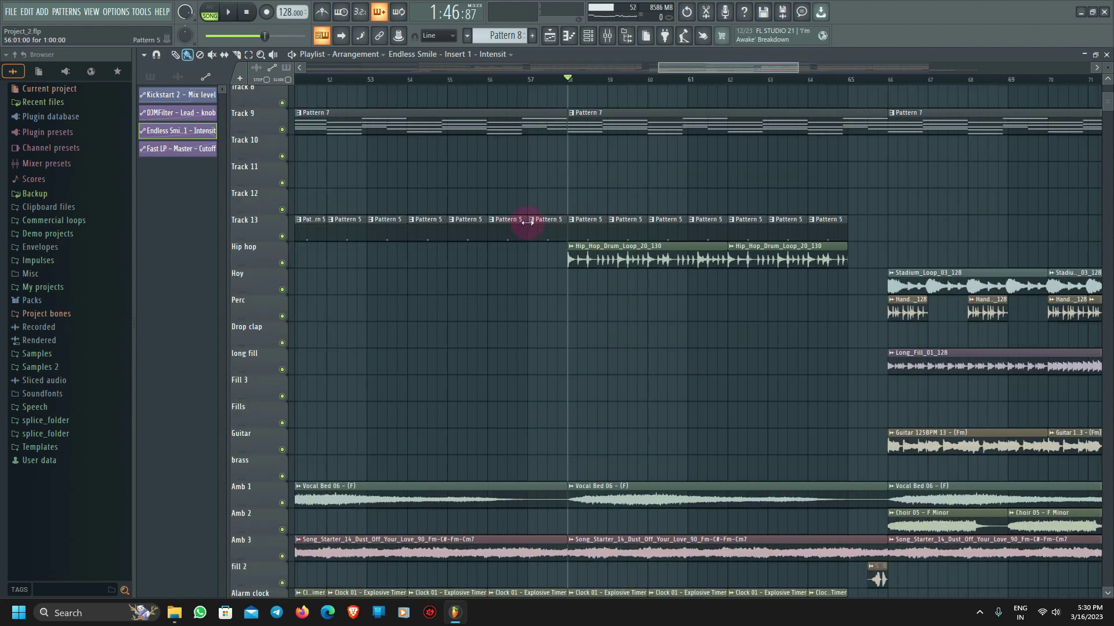
Play all tracks together from bar 58 while viewing the wider arrangement.
alt+scroll(672, 378, down, 4)
ctrl+scroll(667, 380, down, 3)
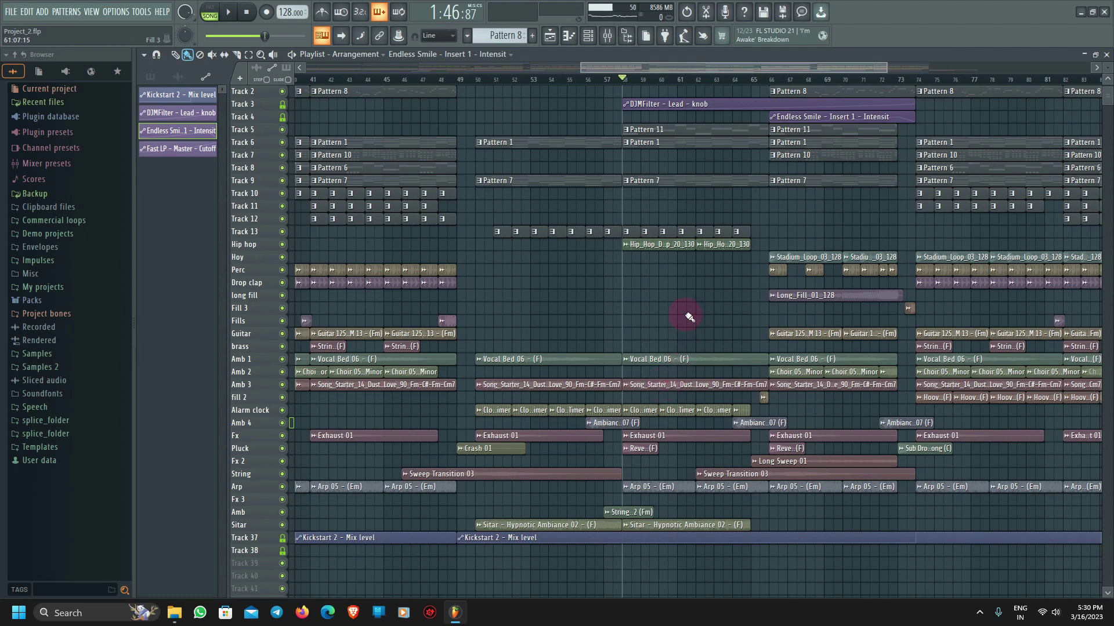
ctrl+scroll(702, 313, down, 2)
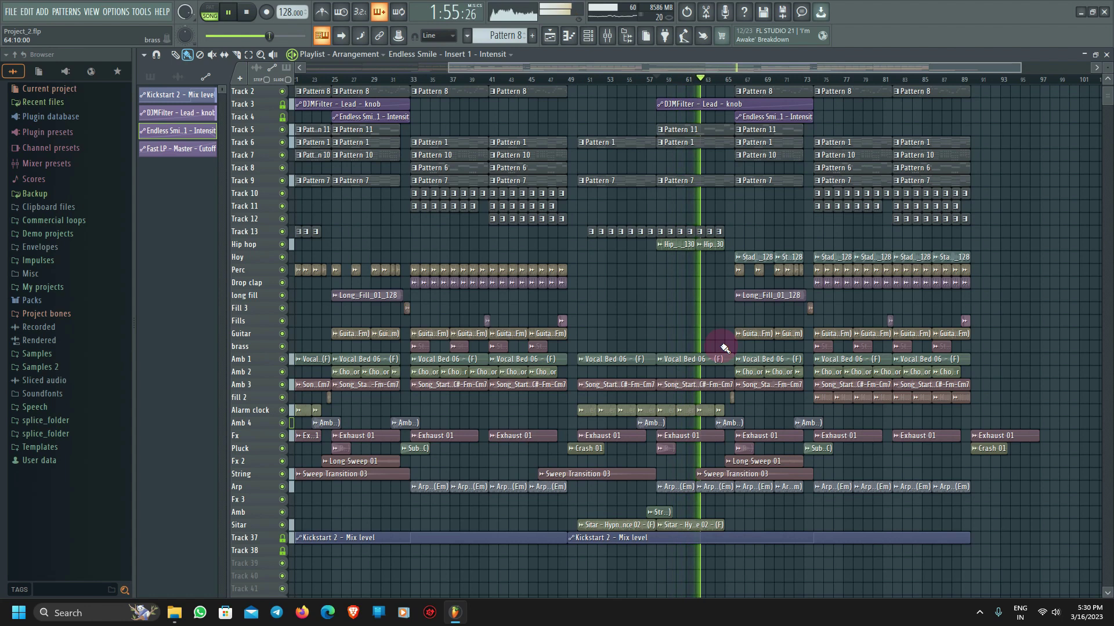
Stop playback, solo the Arp track, compare its clip placement at bars 17, 58, 25 and 66, and turn the solo off.
key(space)
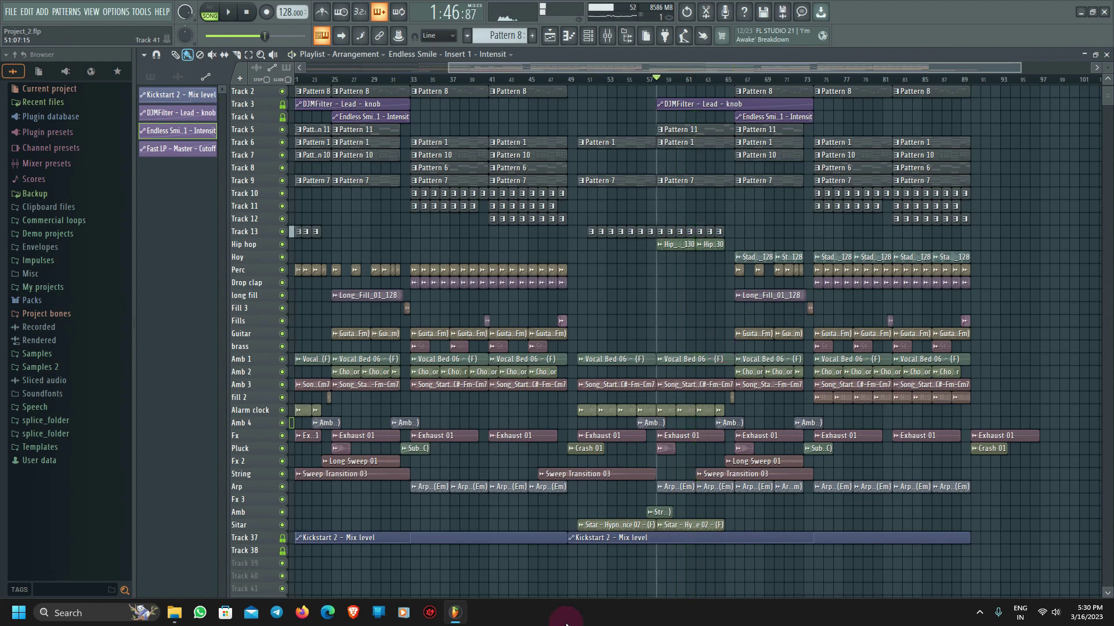
click(671, 490)
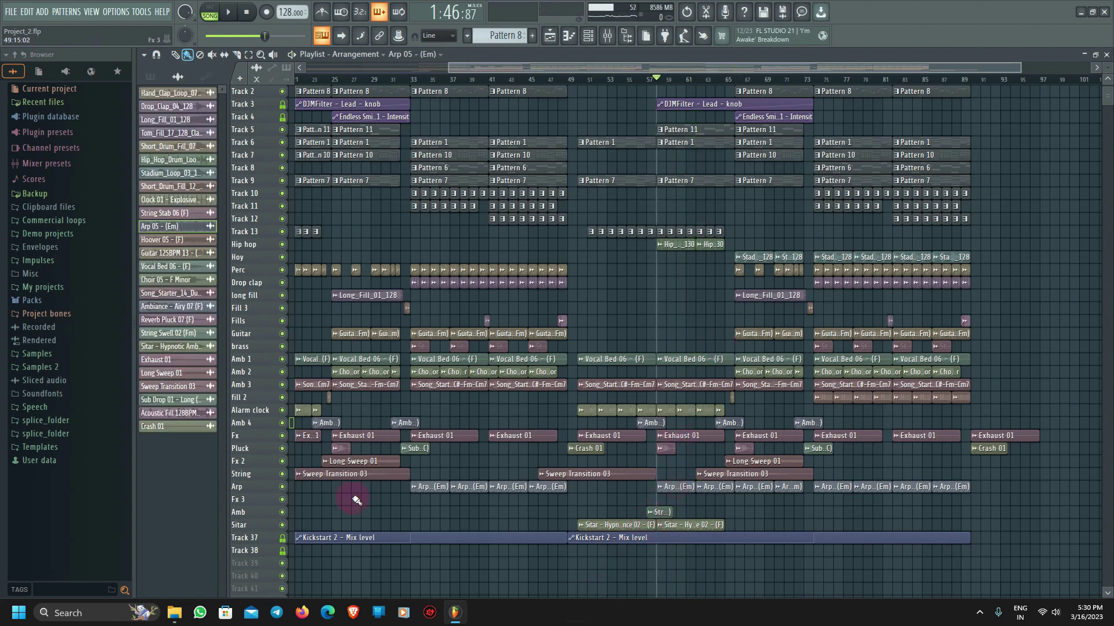
right_click(283, 487)
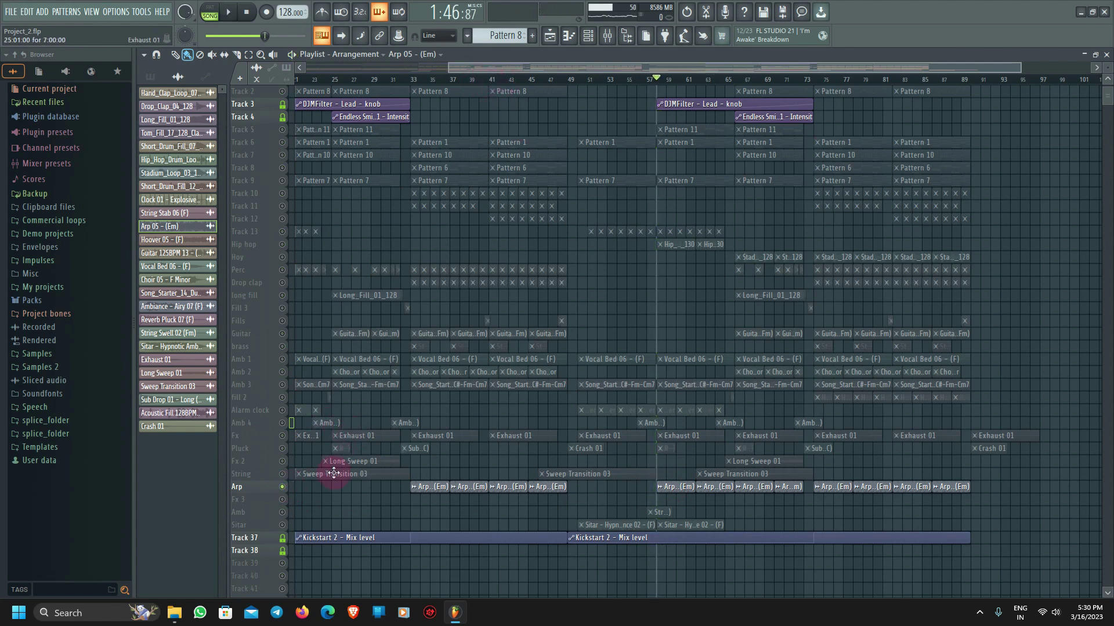
drag(463, 69, 398, 70)
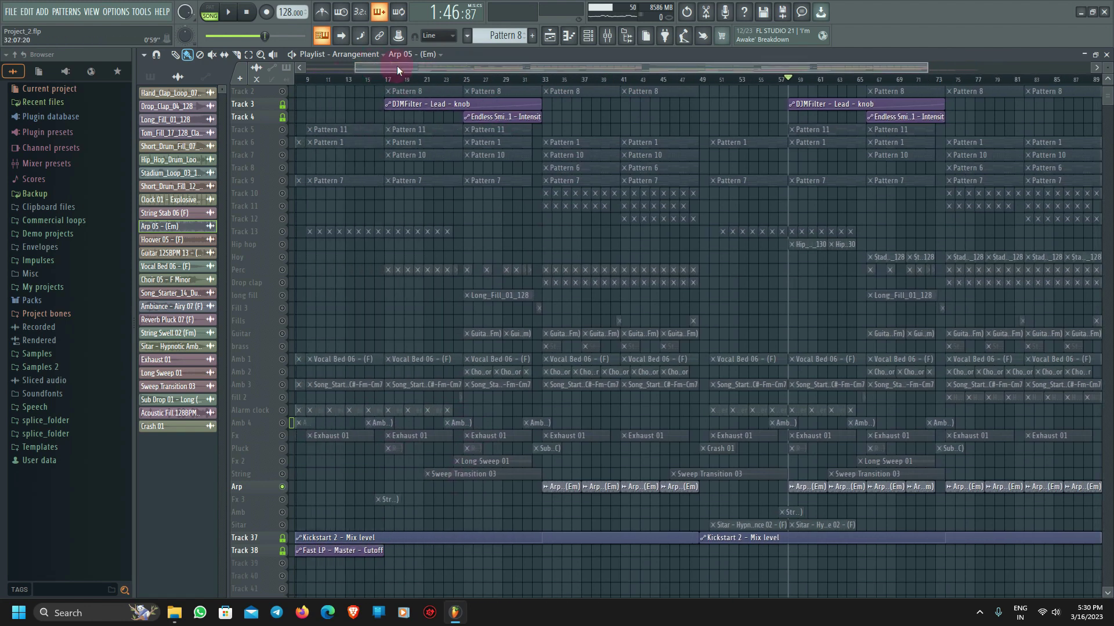
click(388, 80)
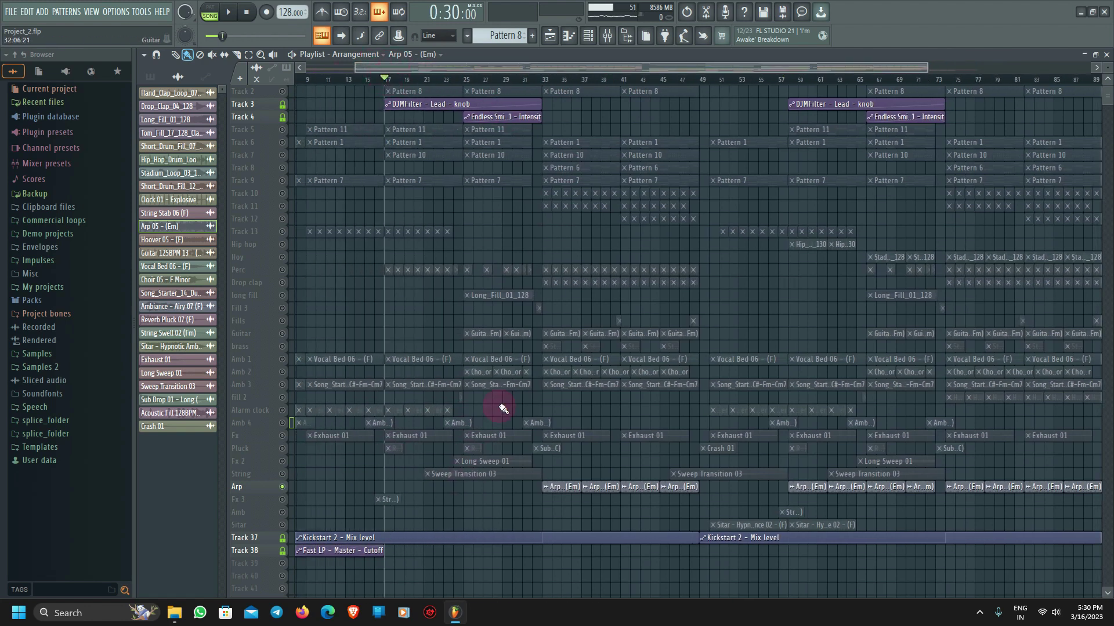
click(790, 81)
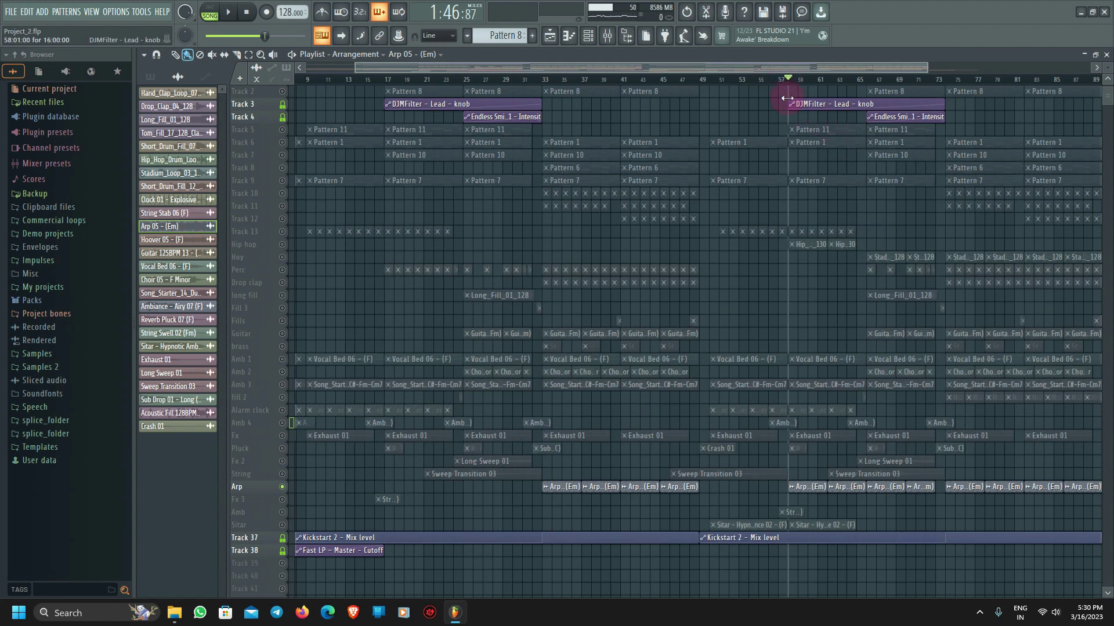
click(464, 81)
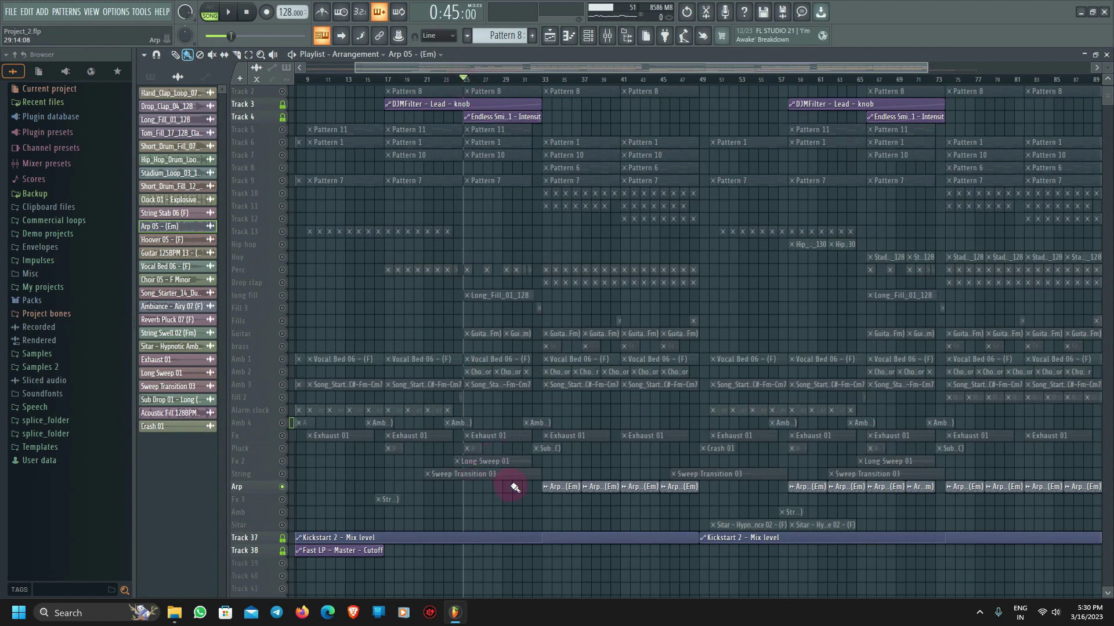
click(867, 81)
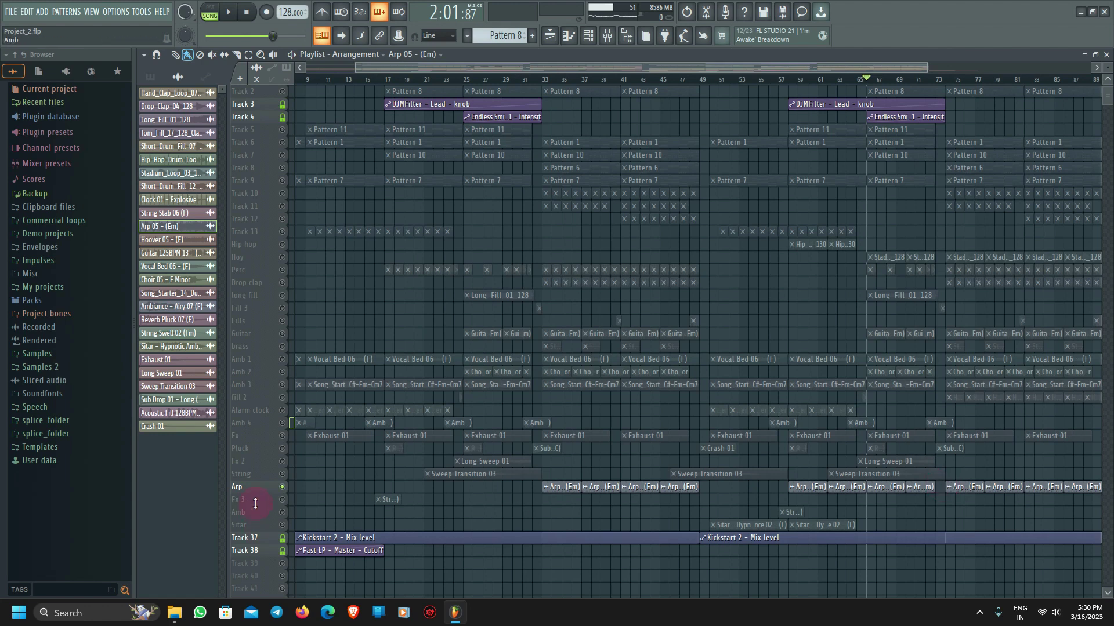
right_click(285, 487)
Play all tracks from bar 86 while viewing the clips near the end of the second drop.
drag(735, 65, 849, 74)
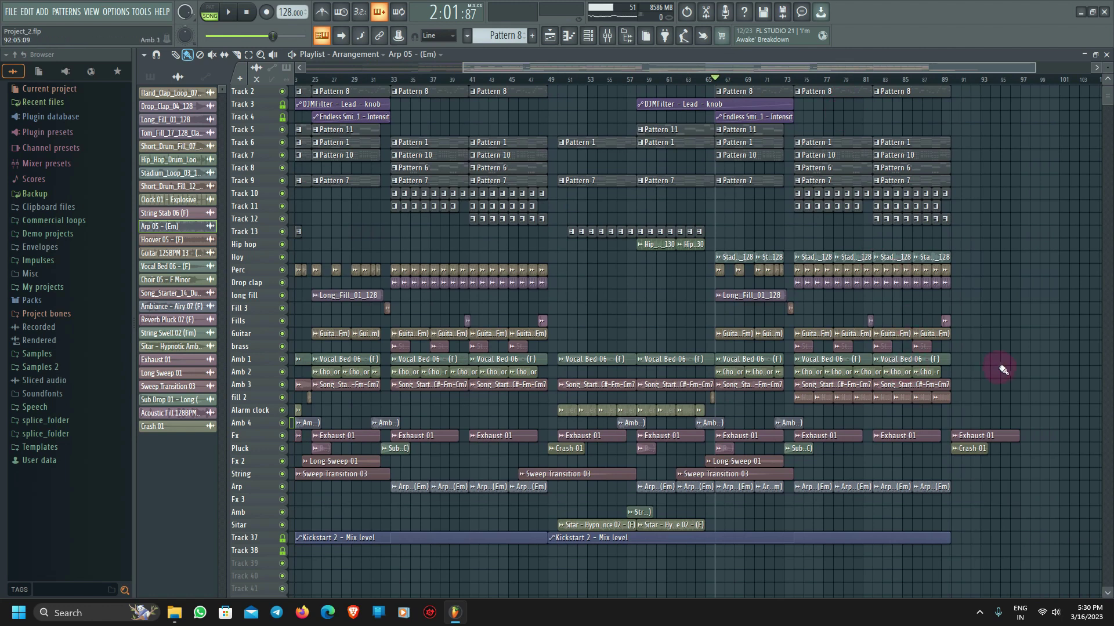
drag(1002, 370, 927, 178)
click(875, 81)
key(space)
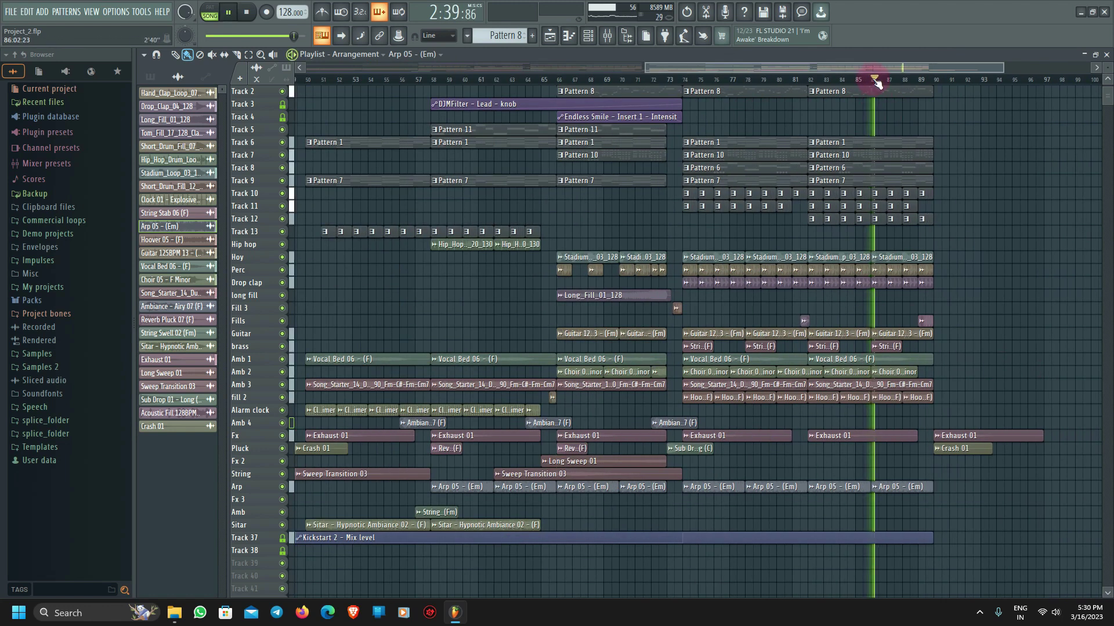
scroll(985, 372, up, 3)
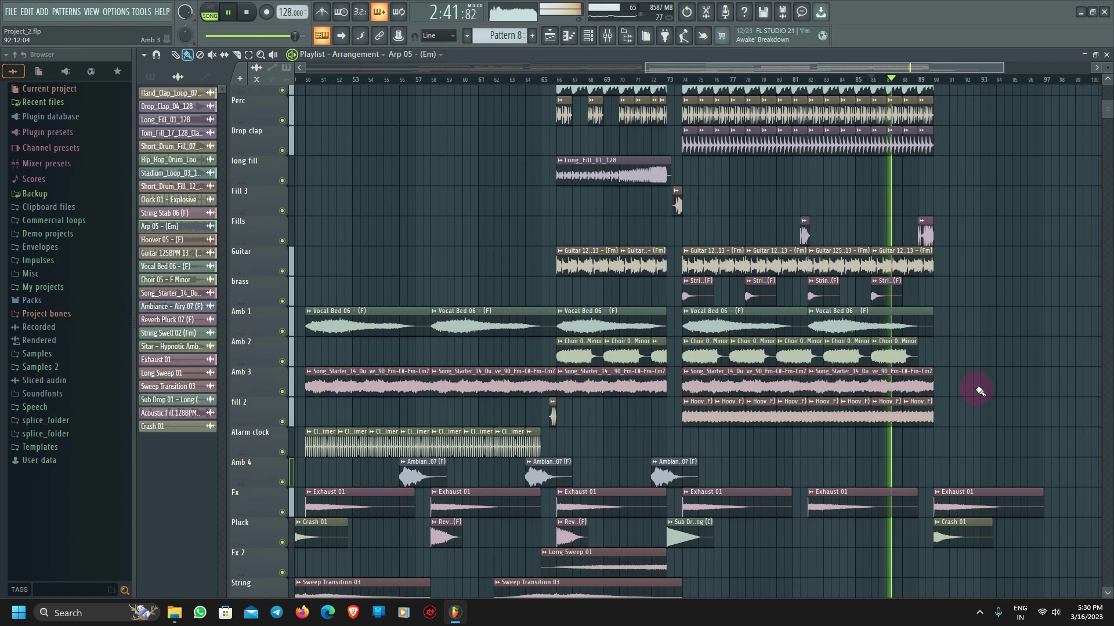
scroll(980, 388, down, 3)
key(space)
Audition the transition into the second drop from bar 72, focusing on the Sub Drop 01 - Long clip.
click(658, 79)
scroll(672, 369, up, 3)
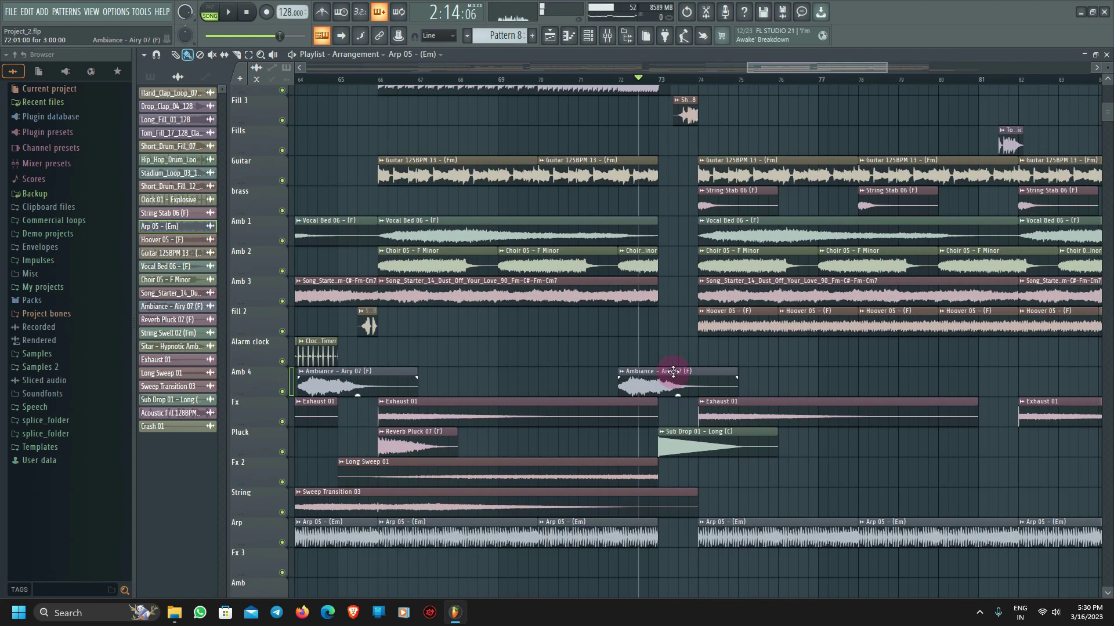
scroll(677, 376, up, 3)
scroll(680, 367, down, 3)
scroll(685, 367, up, 3)
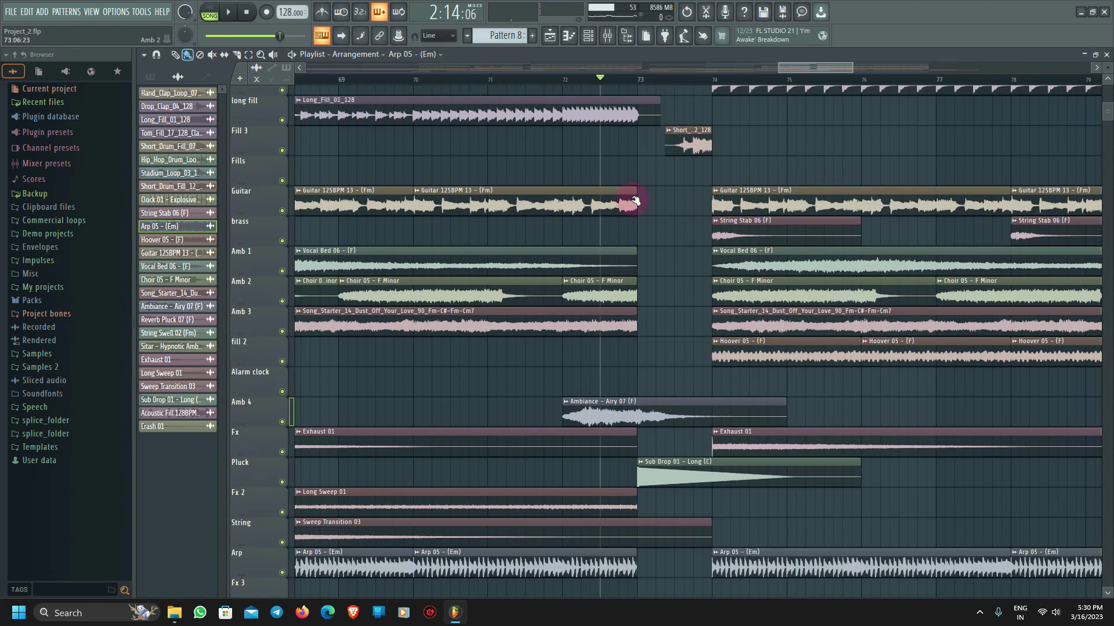
click(566, 85)
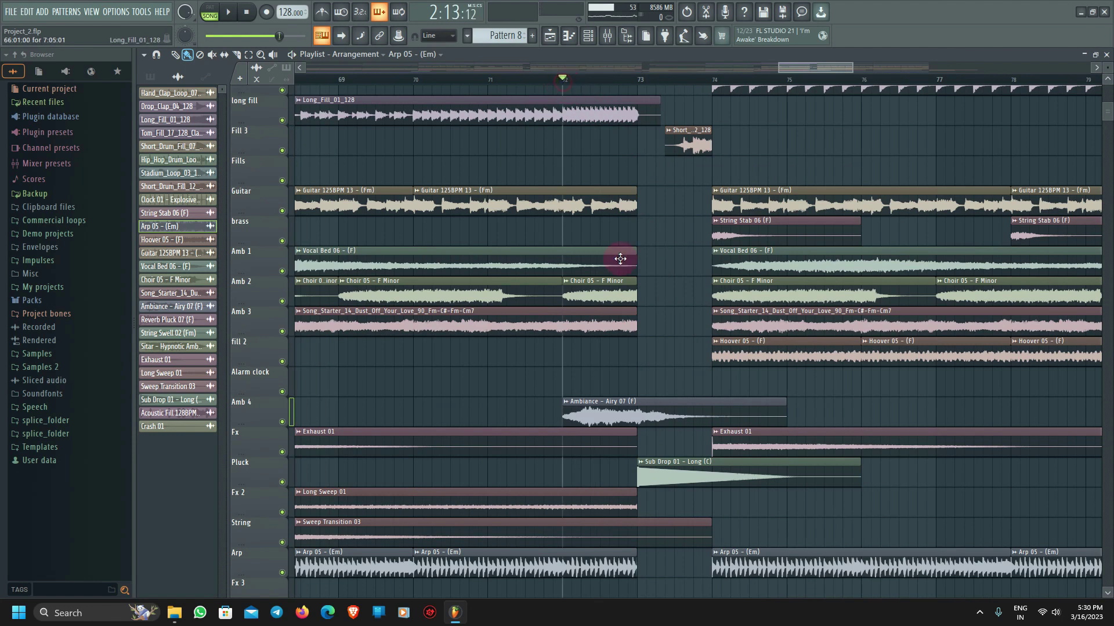
click(711, 471)
key(space)
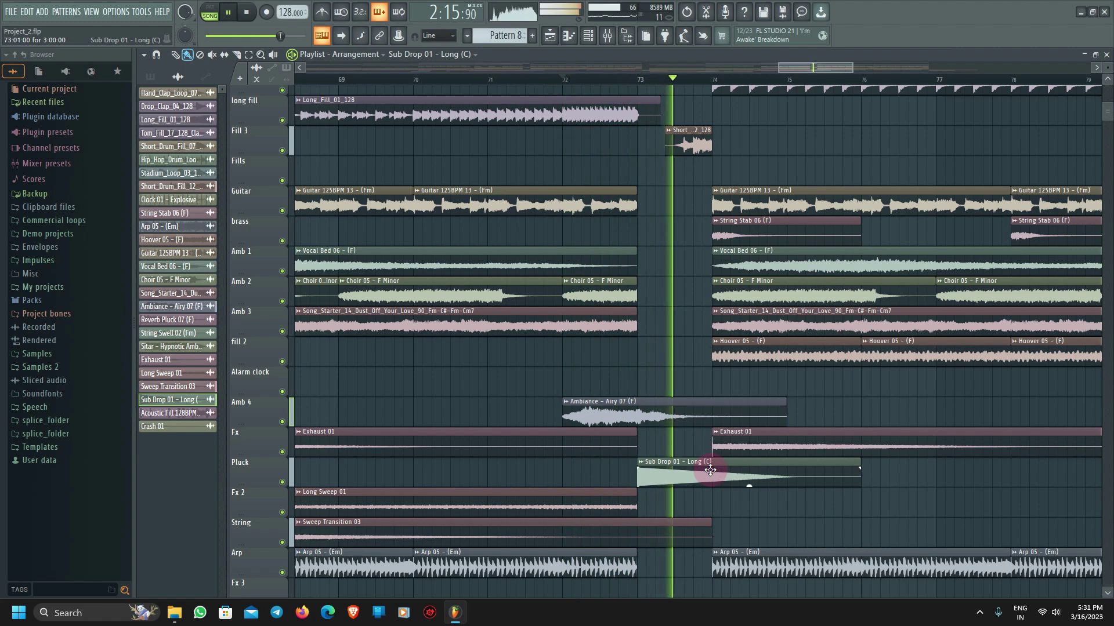
scroll(710, 470, down, 3)
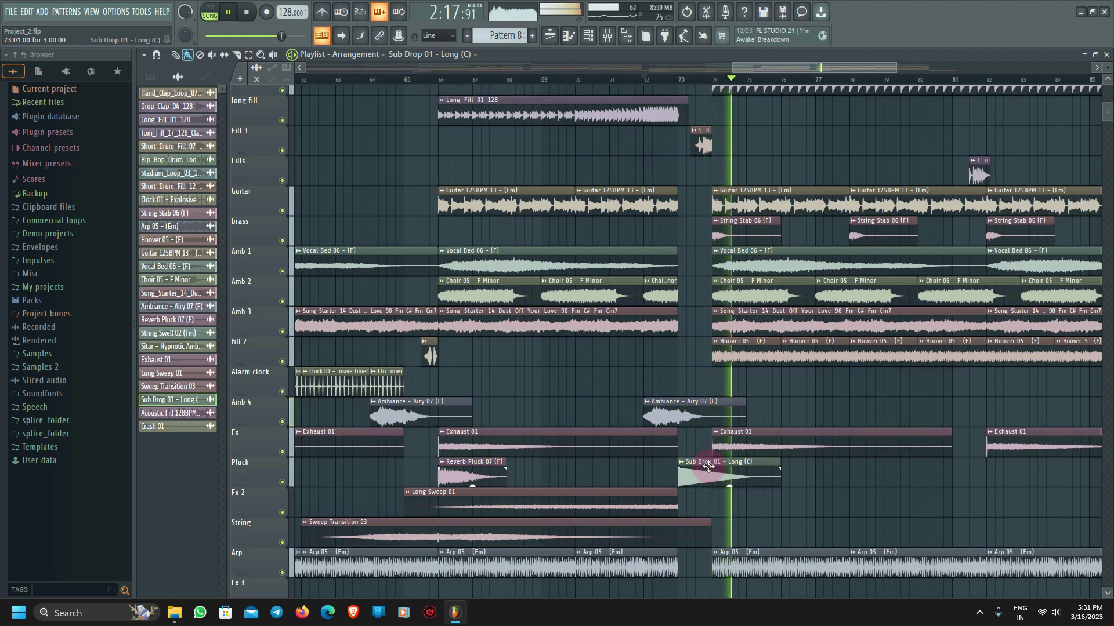
scroll(709, 468, down, 2)
key(space)
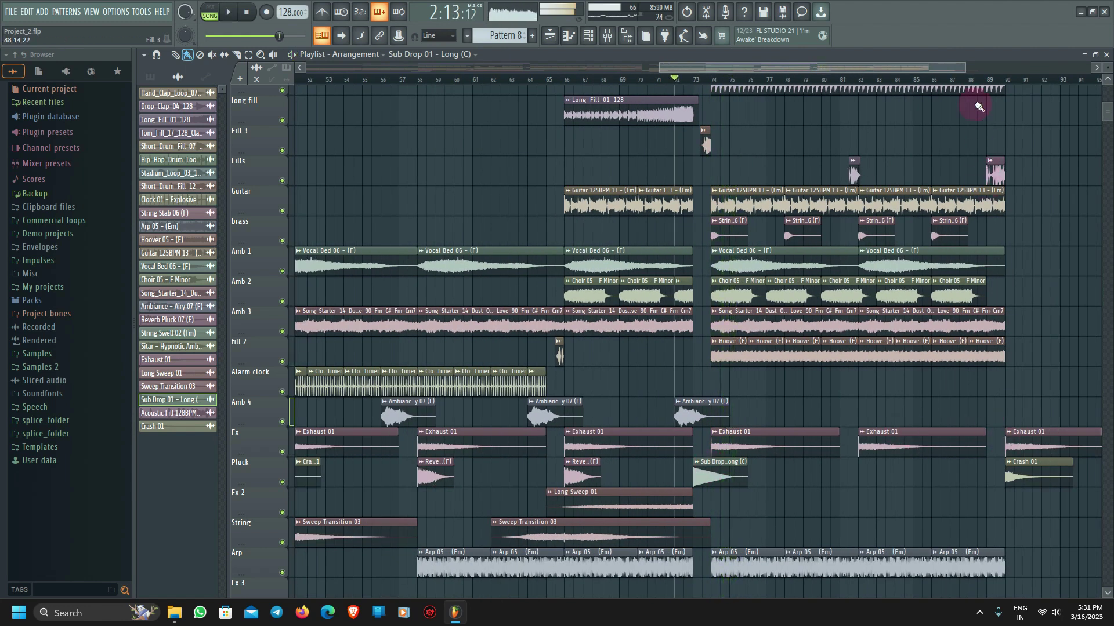
Audition the approach to the song's ending from the middle of bar 88 and look over the whole arrangement.
click(980, 81)
scroll(994, 472, down, 3)
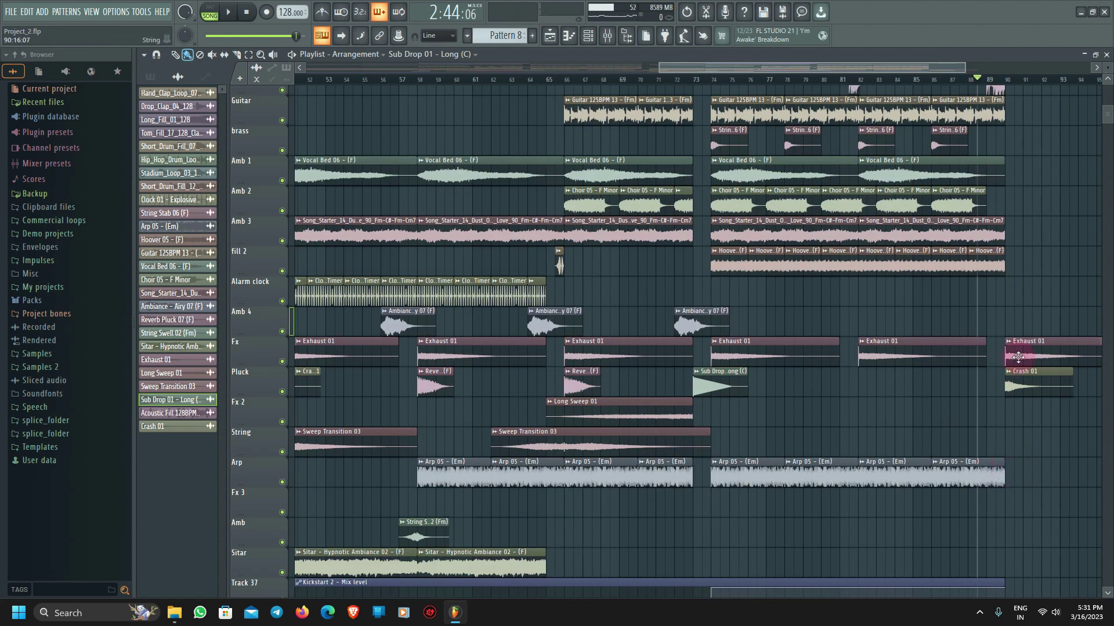
key(space)
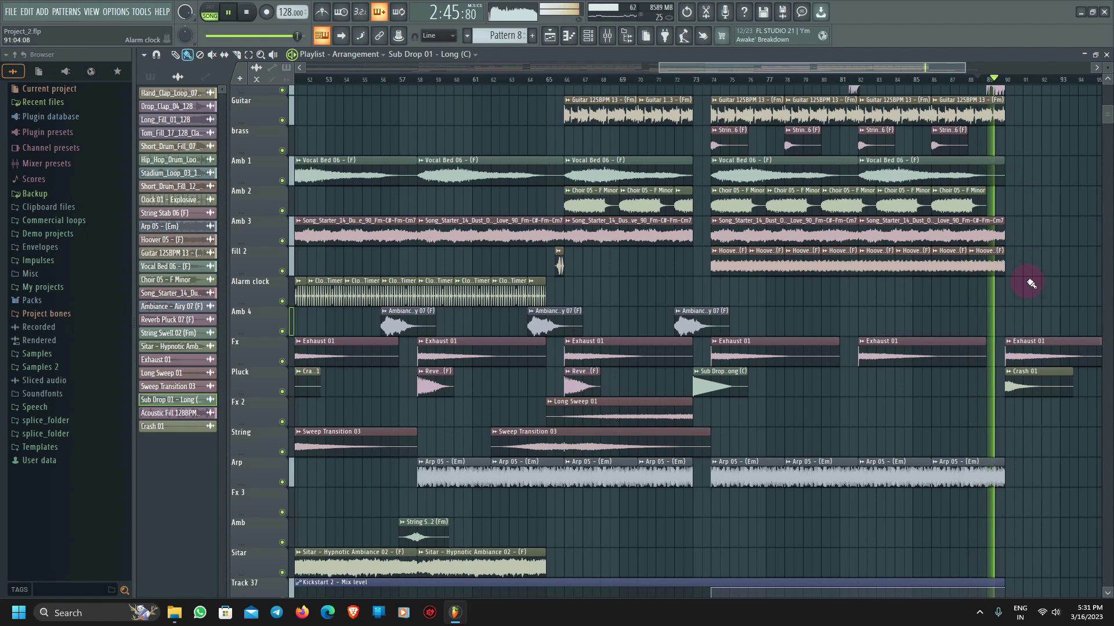
key(space)
scroll(704, 76, down, 4)
scroll(547, 381, down, 2)
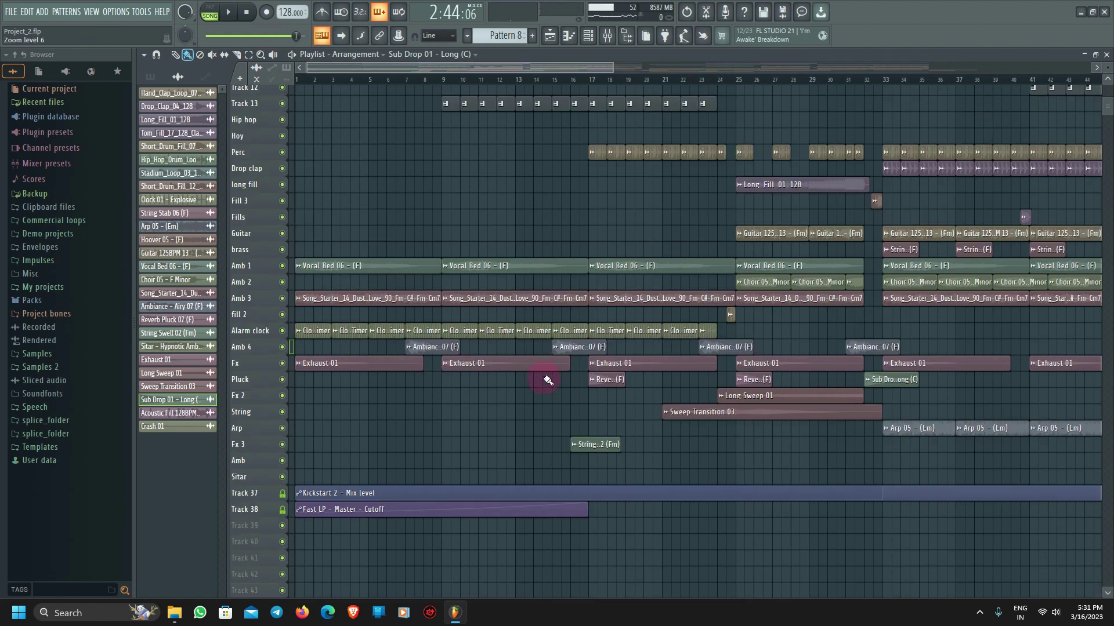
scroll(548, 381, down, 2)
scroll(582, 358, down, 2)
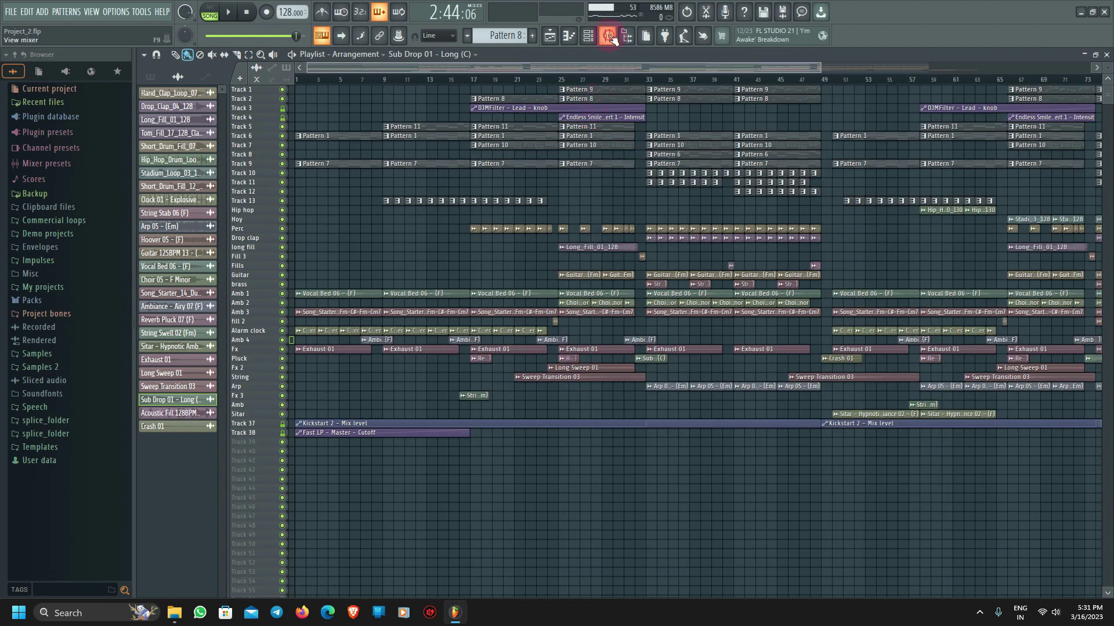
Open the mixer and look through its tracks, including the effect chains on the Pluck insert and the Master.
click(609, 36)
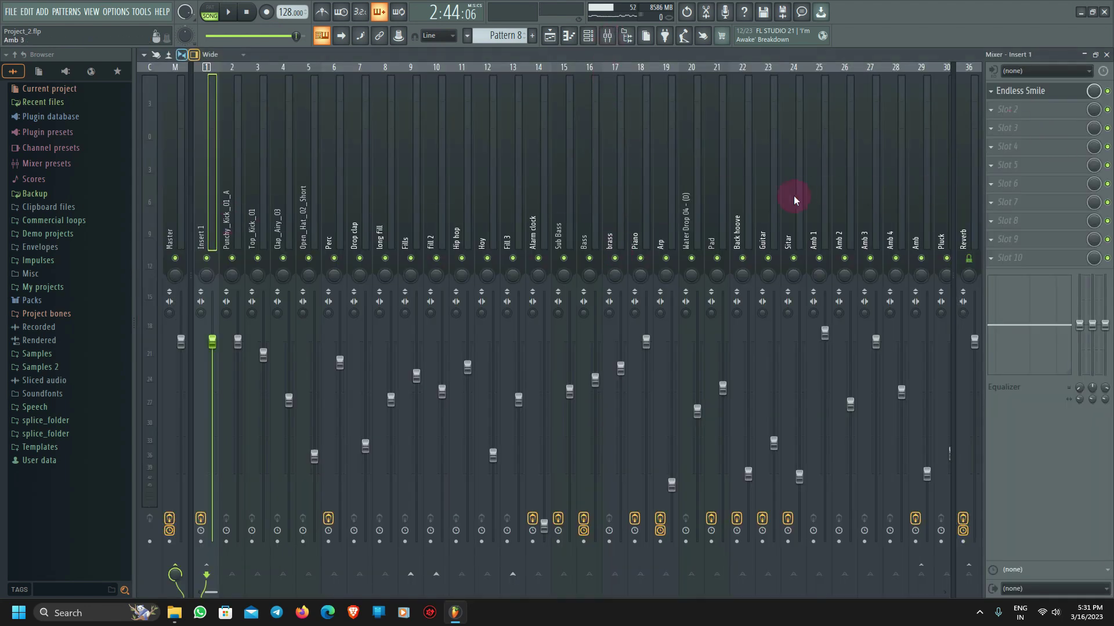
scroll(793, 200, down, 20)
click(583, 169)
click(610, 163)
click(587, 165)
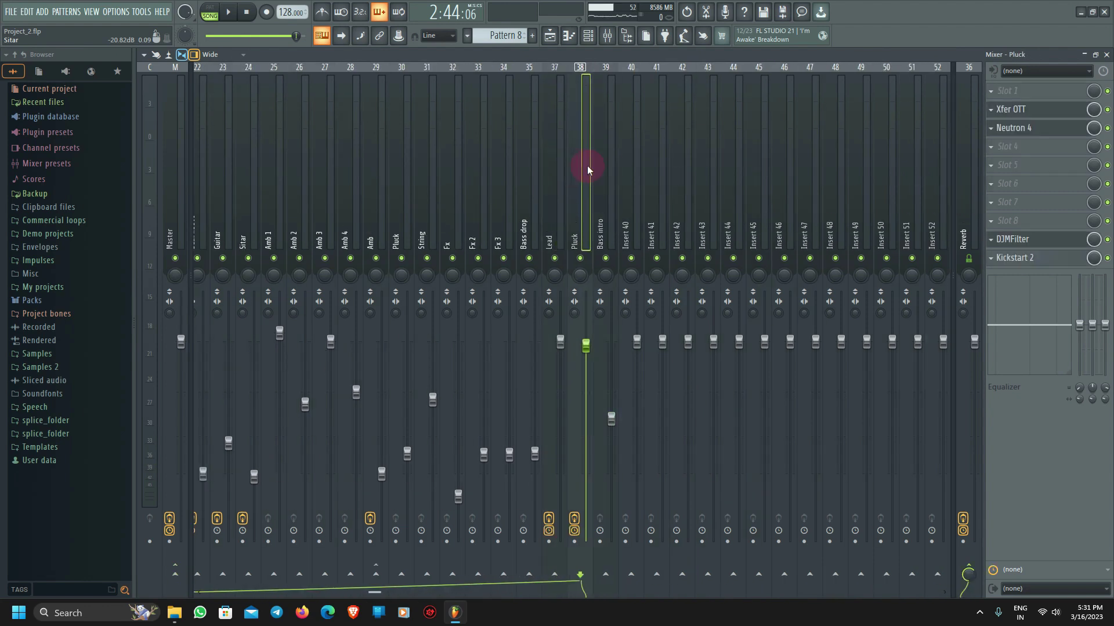
scroll(587, 166, up, 20)
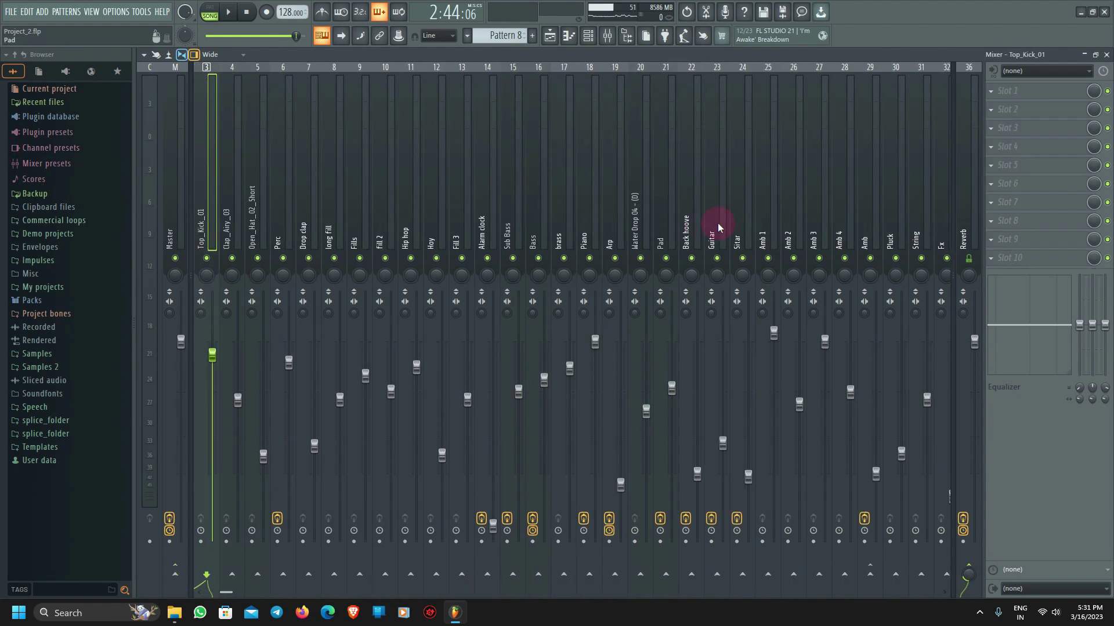
click(172, 228)
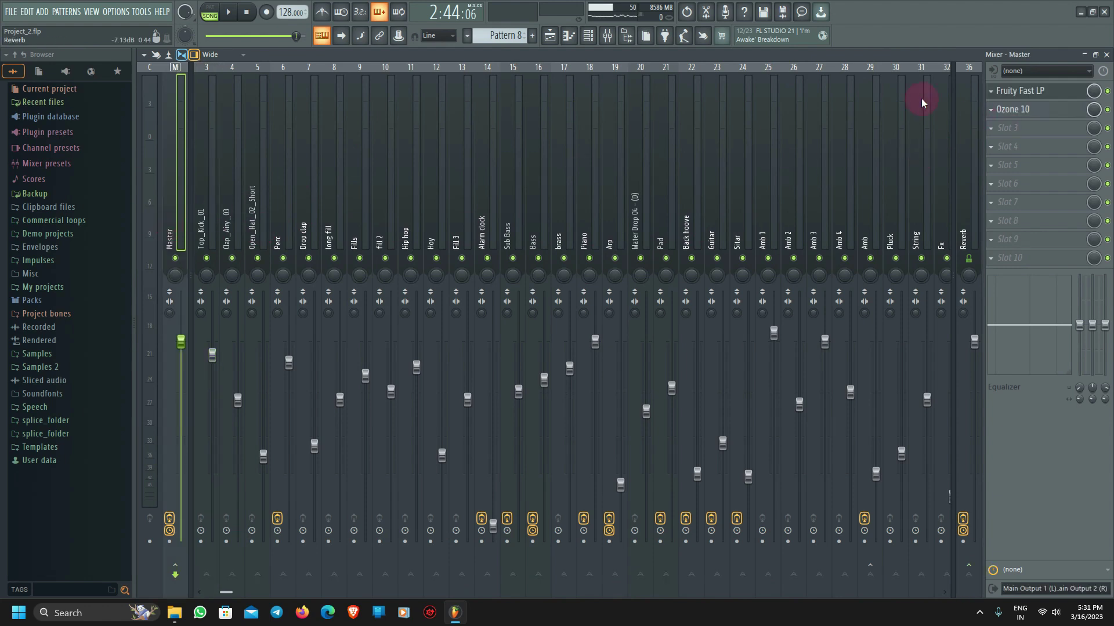
Select bars 82 through 89 in the playlist and load Youlean Loudness Meter 2 into slot 10 of the Master track.
click(556, 44)
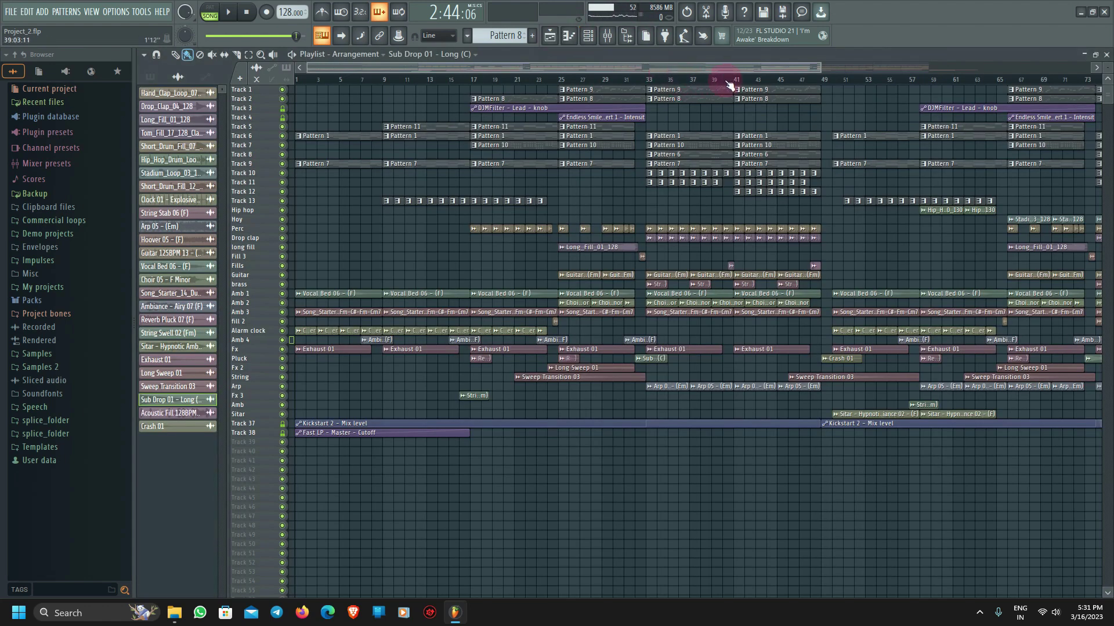
drag(725, 68, 975, 96)
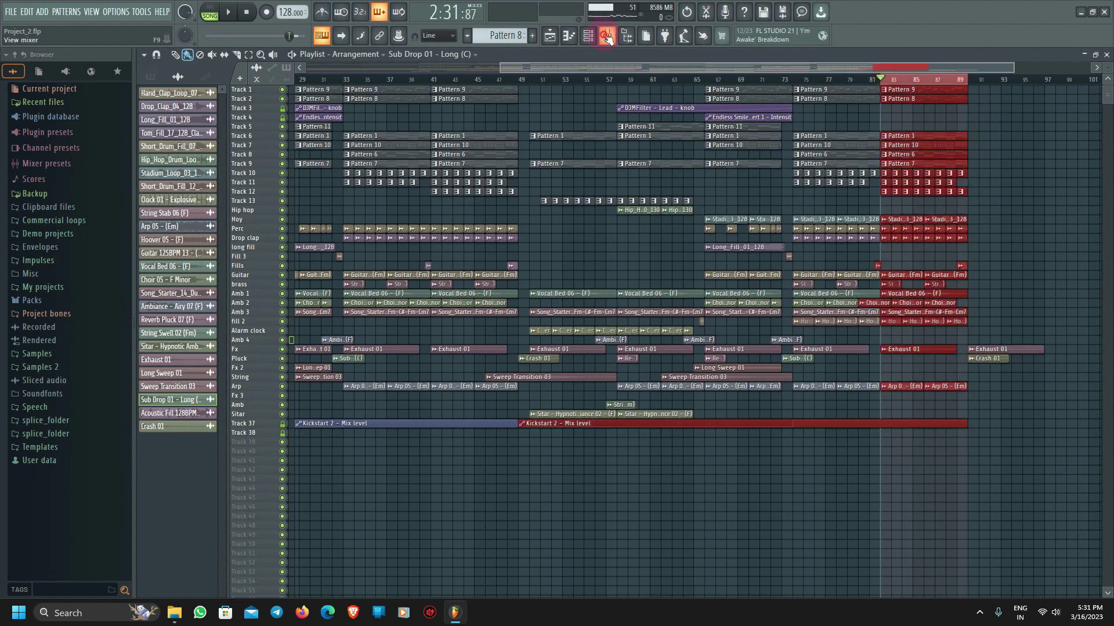
click(606, 37)
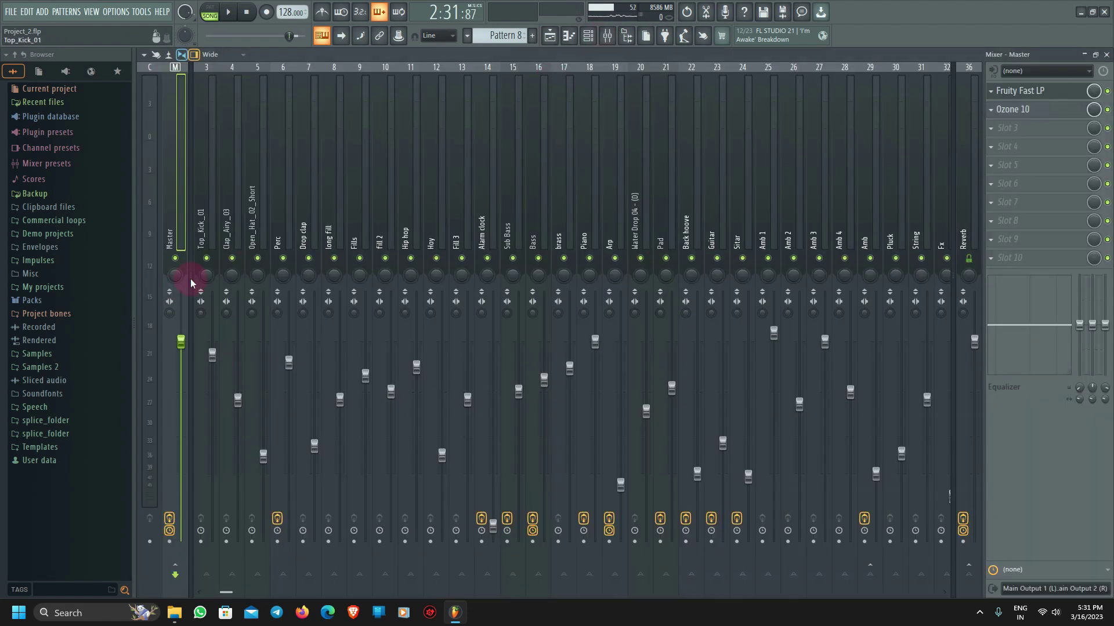
click(992, 260)
mouse_move(955, 421)
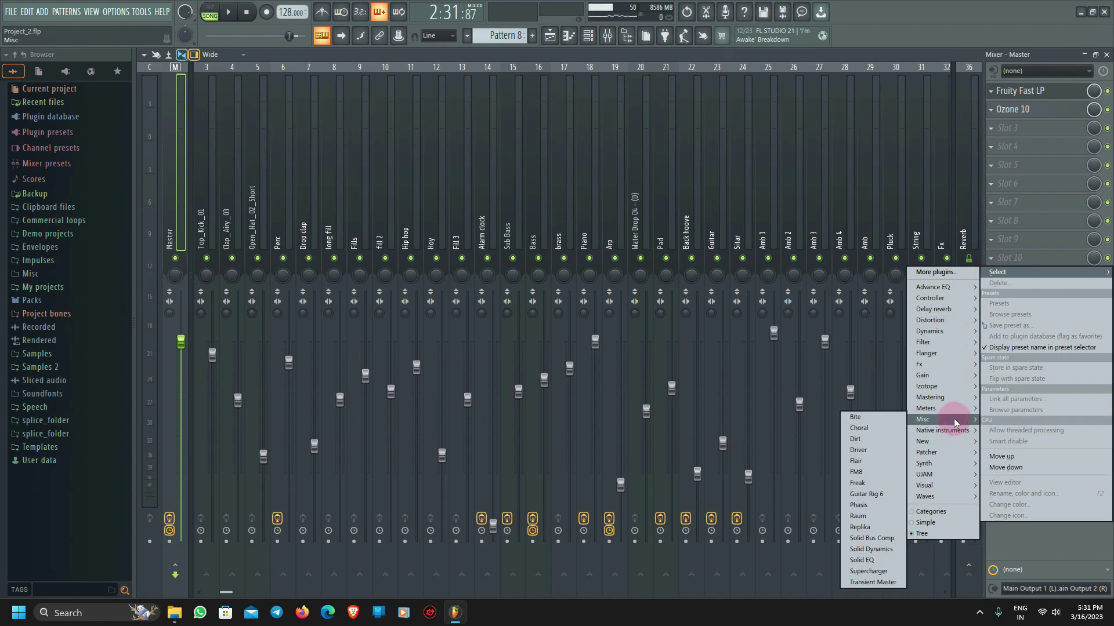
click(869, 454)
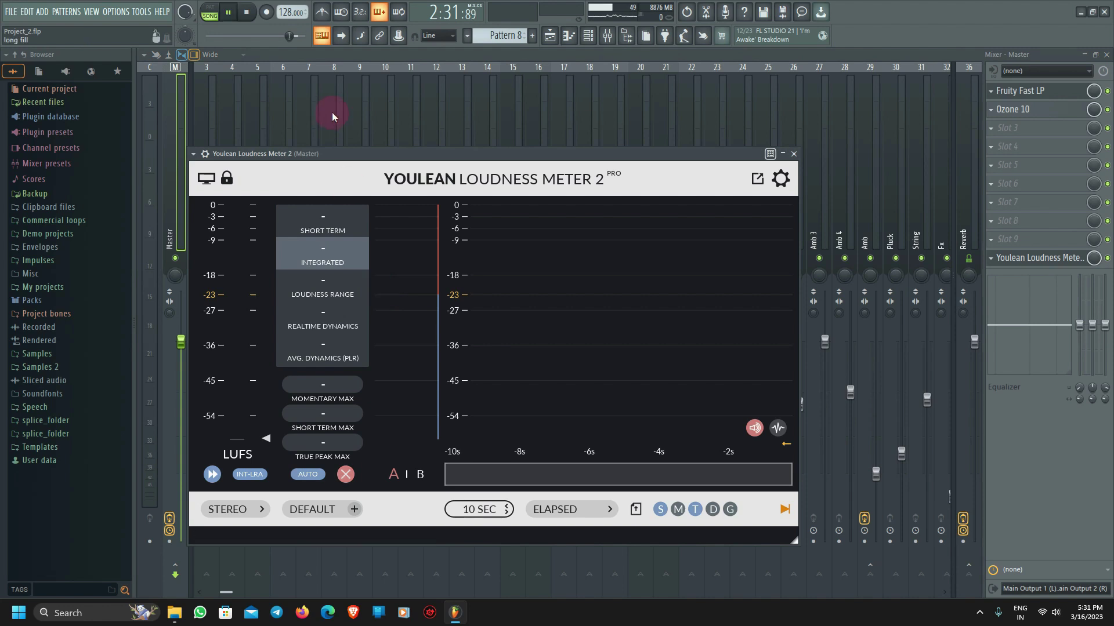
Play the selected section to measure the master's loudness, stop playback, and close the meter.
key(space)
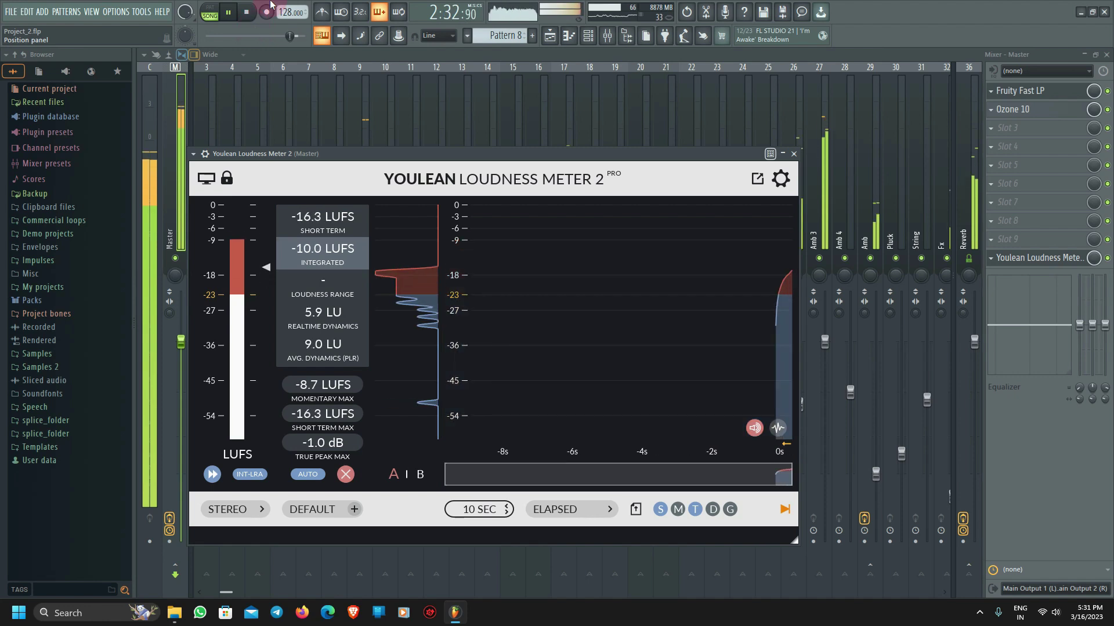
click(249, 14)
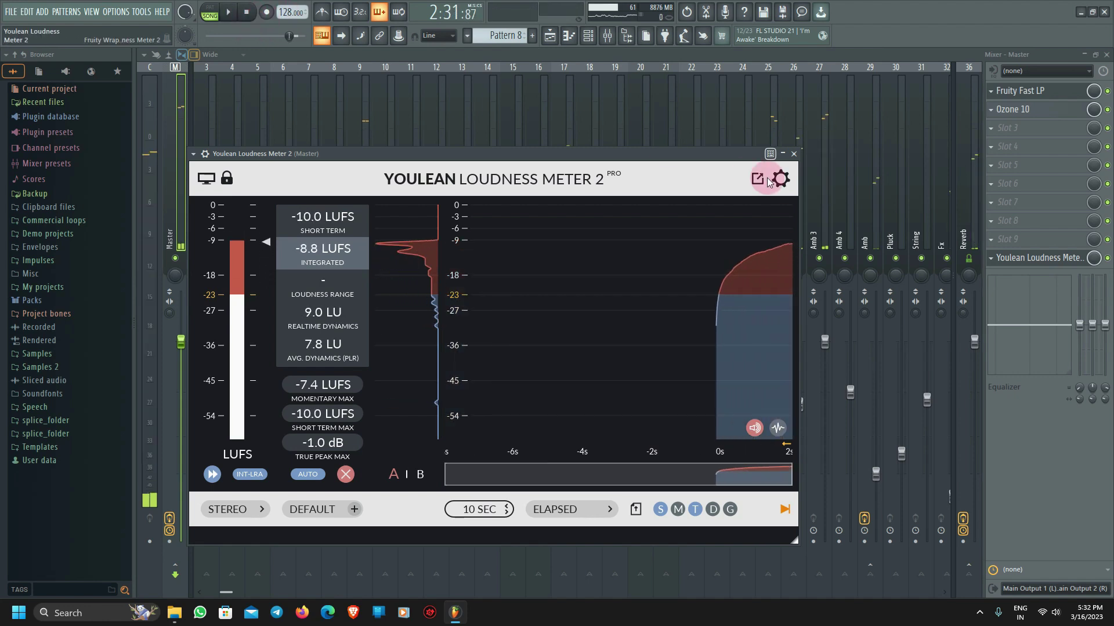
click(795, 153)
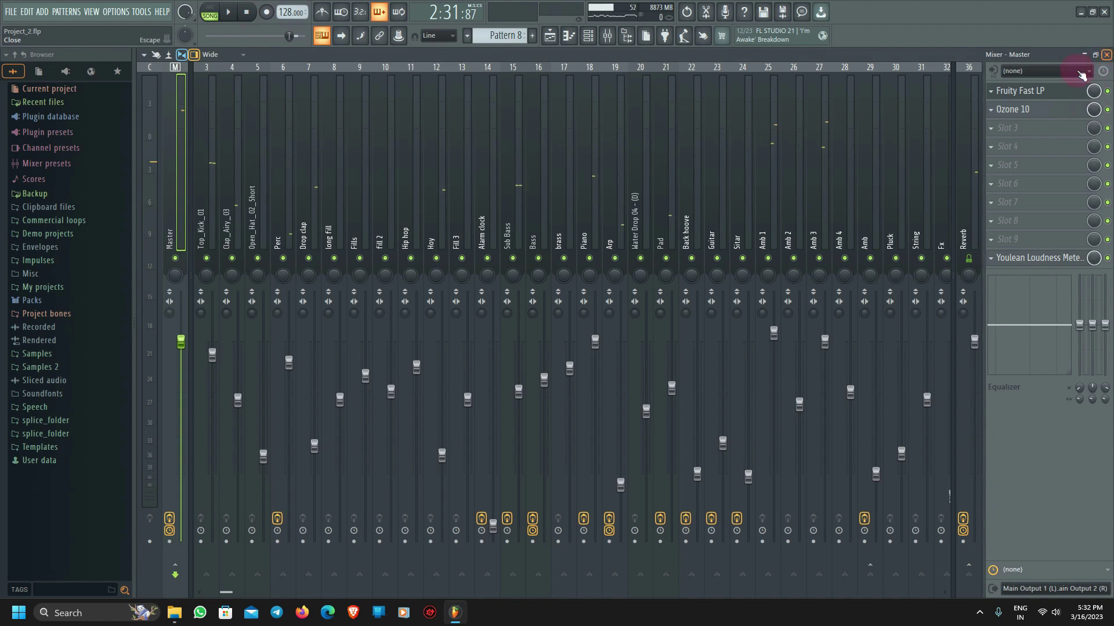
Delete Youlean Loudness Meter 2 from the Master track's slot 10 and close the mixer.
click(992, 260)
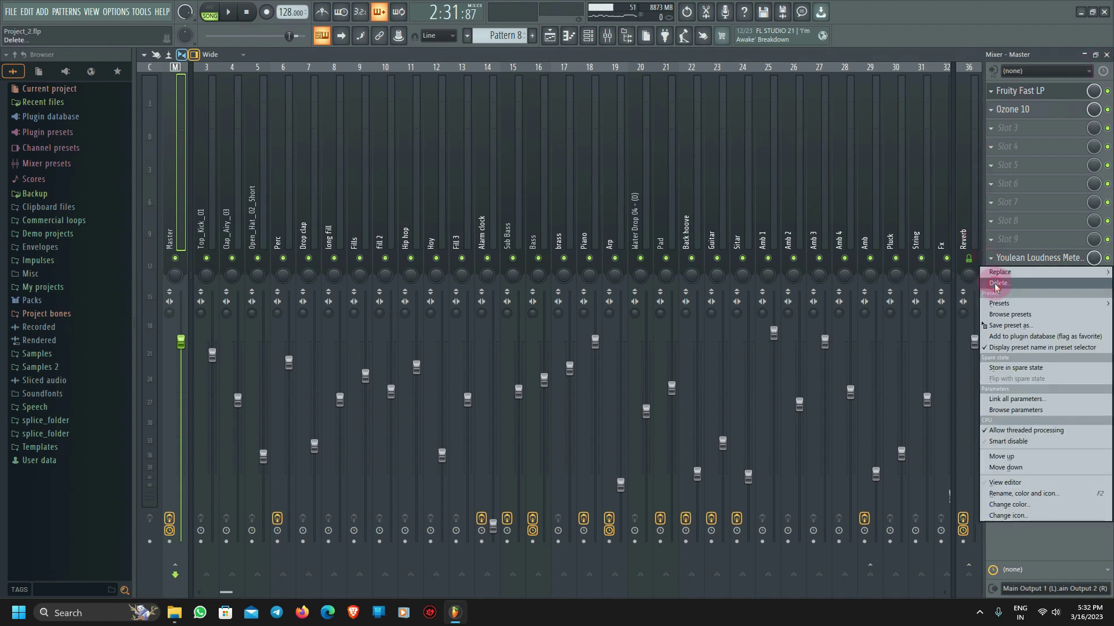
click(997, 284)
click(609, 350)
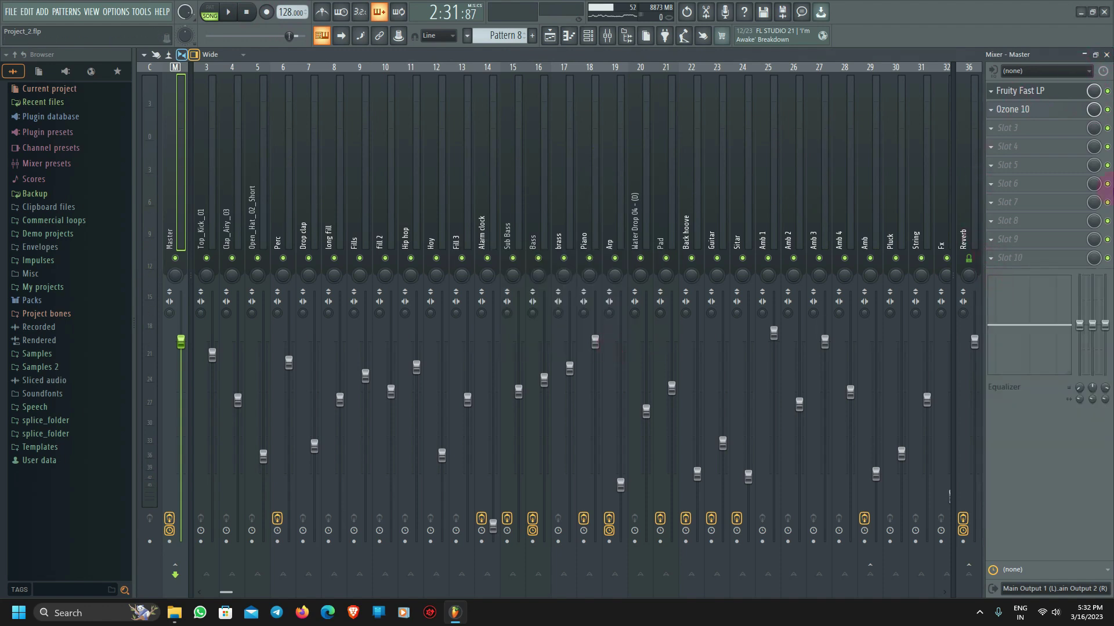
click(1106, 55)
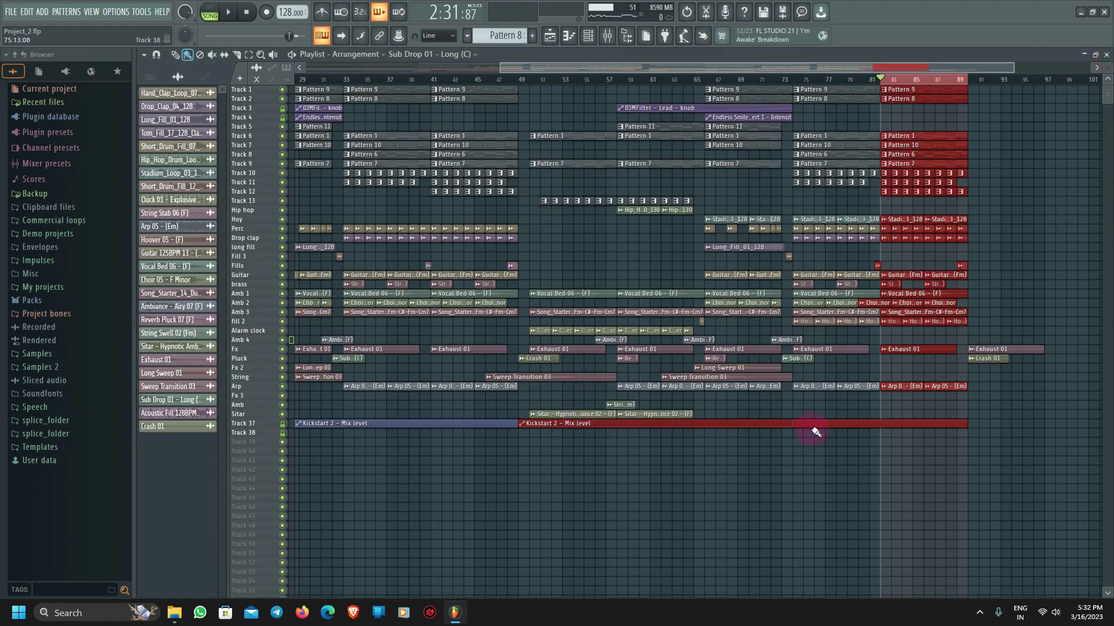
Clear the playlist's time selection, move the playhead to bar 20, and view the mixer from its first insert.
scroll(790, 420, down, 2)
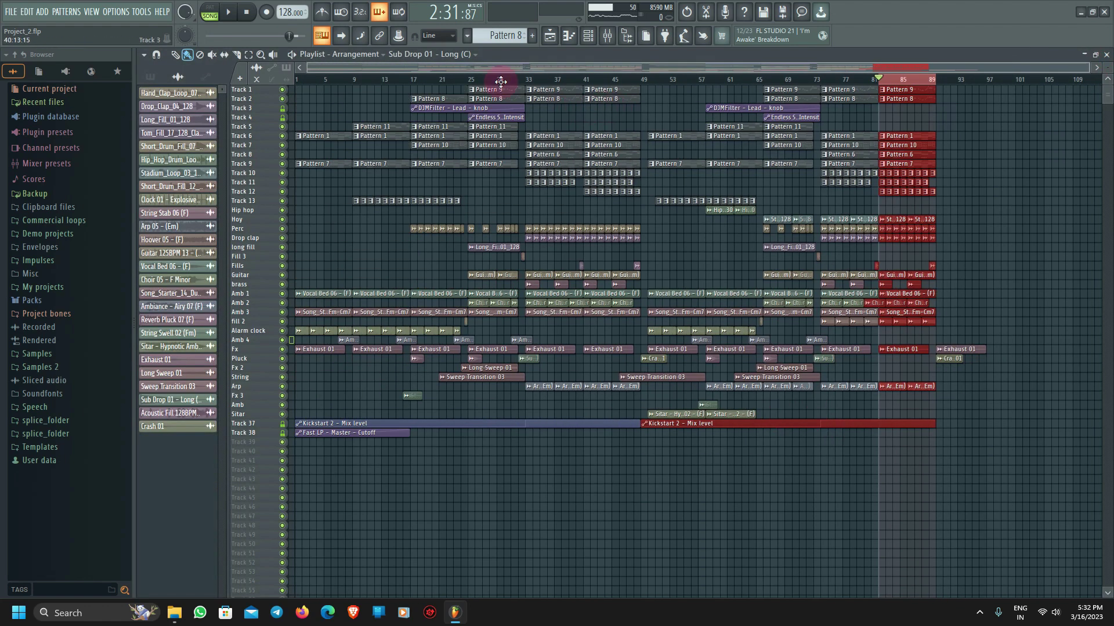
click(432, 80)
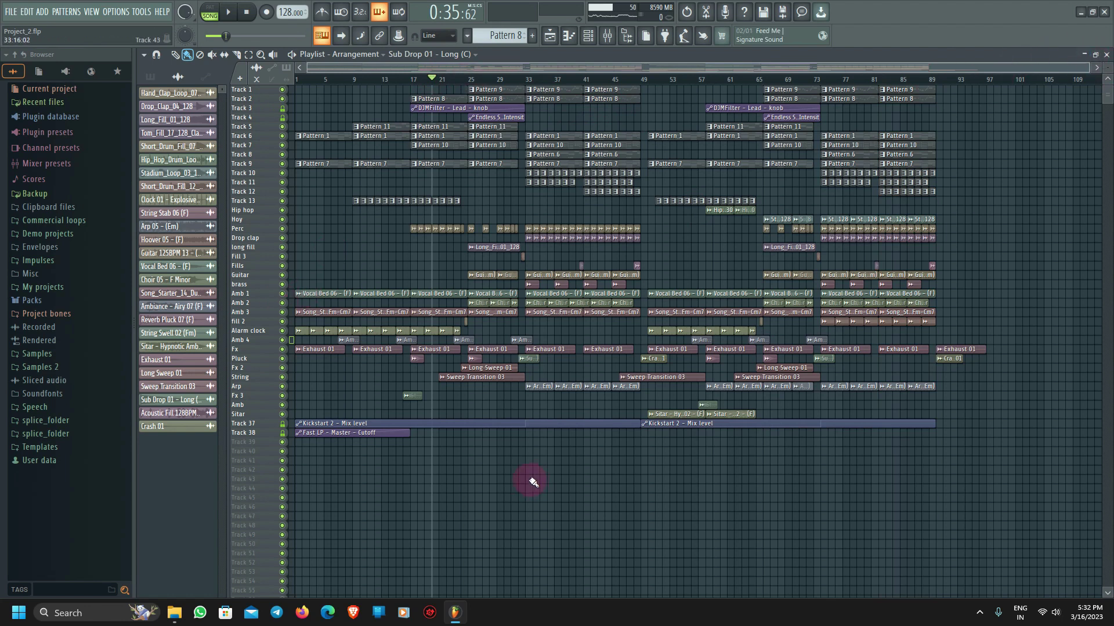
click(608, 36)
drag(796, 152, 166, 176)
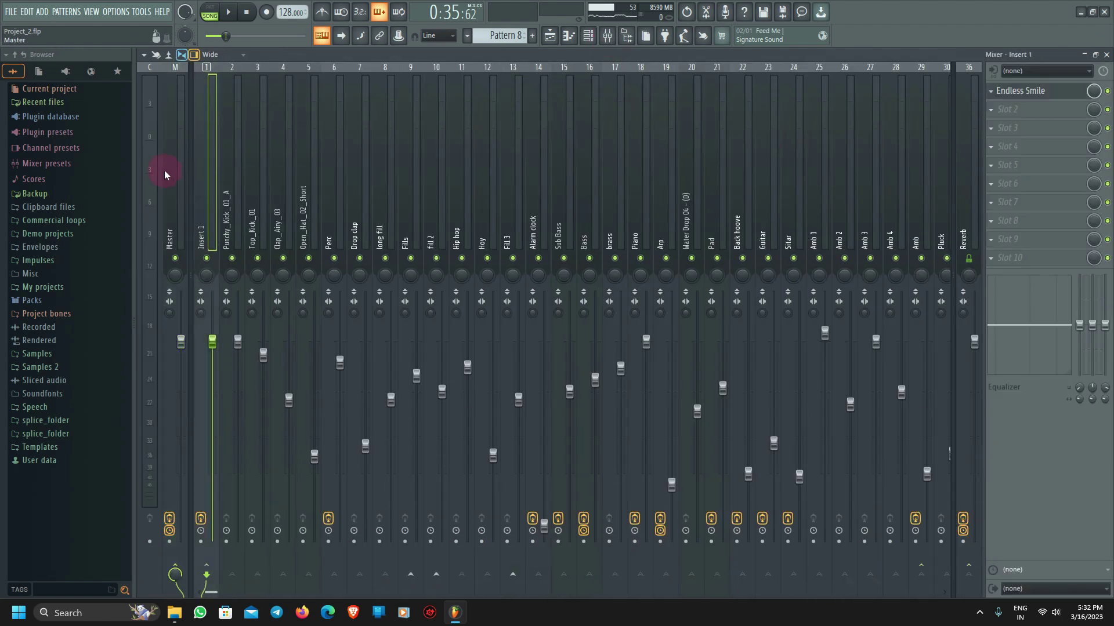